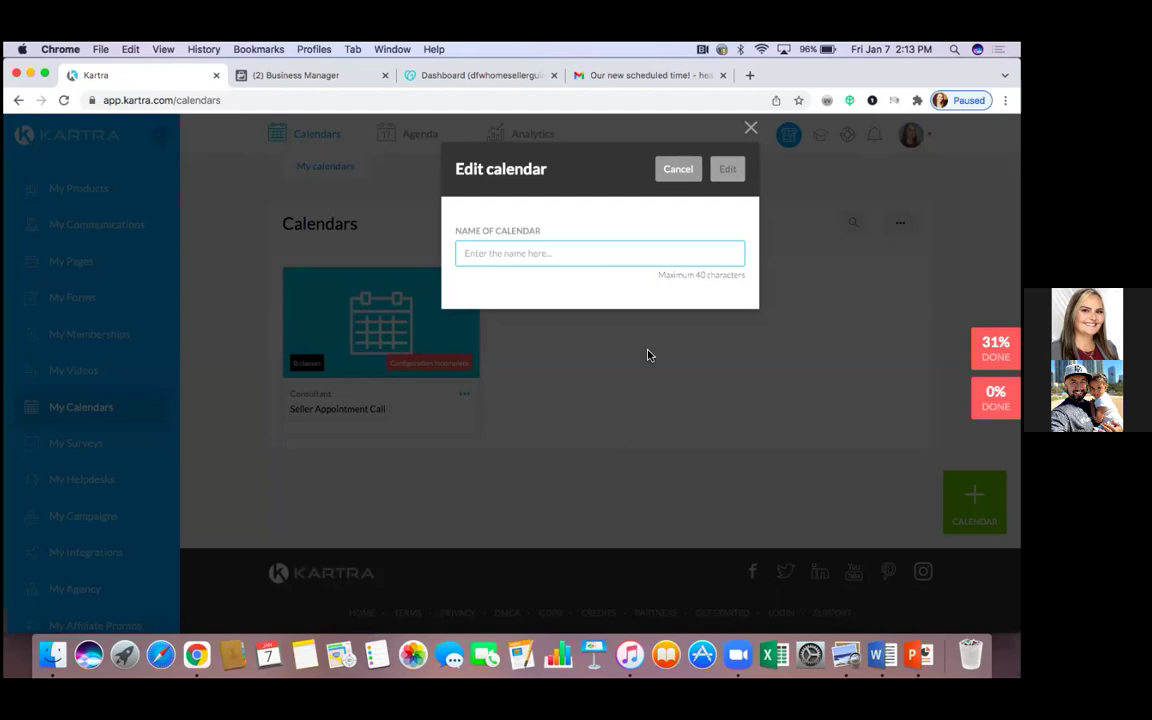
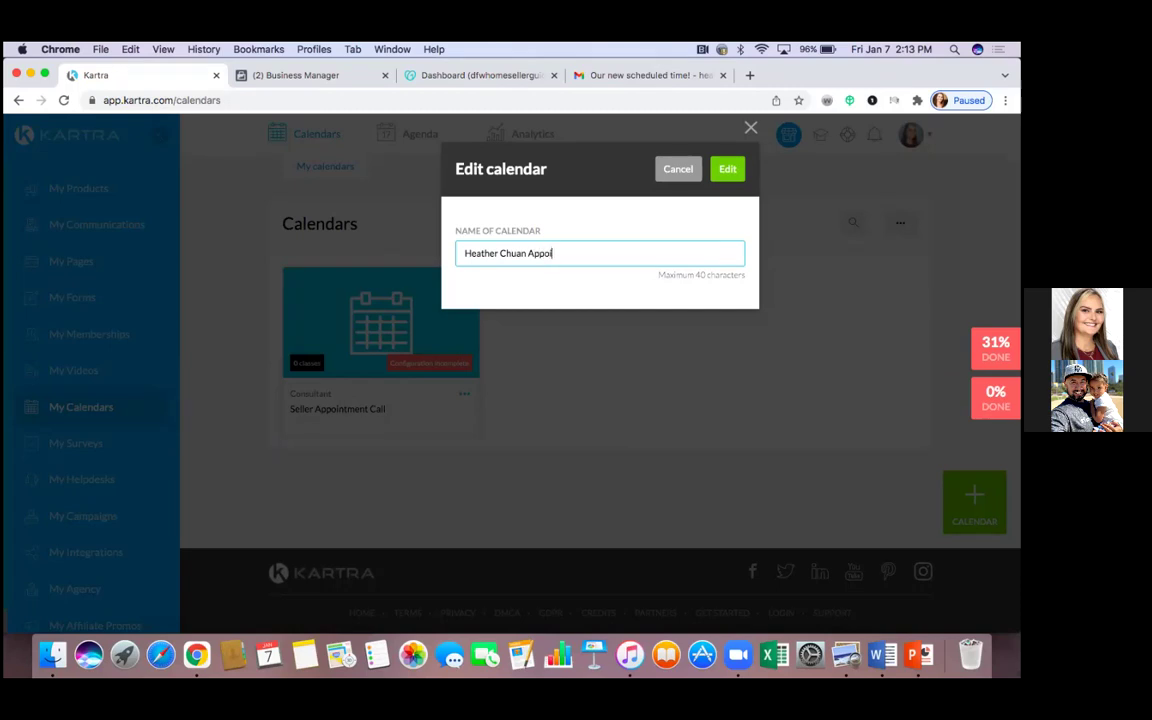
Step: Enter the host's full name plus 'Appointments' as the calendar name and confirm
text(ntments)
click(731, 172)
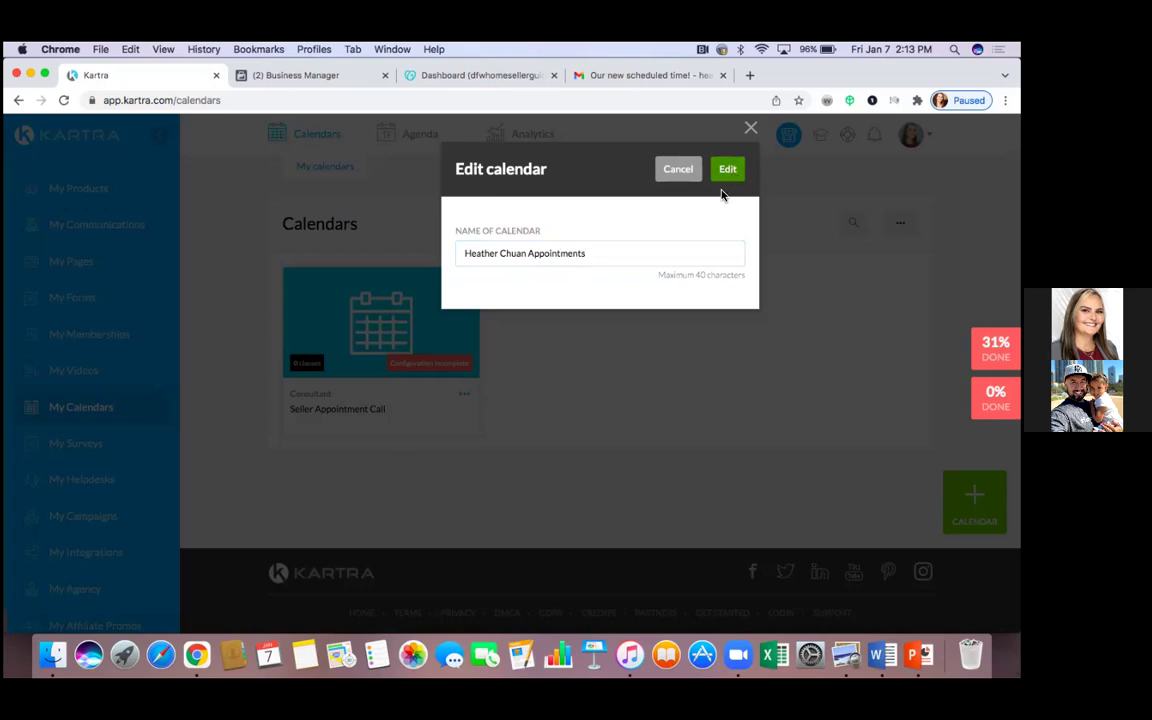
Step: Save the renamed calendar and keep the Basic info look and feel to reach Schedule
click(731, 182)
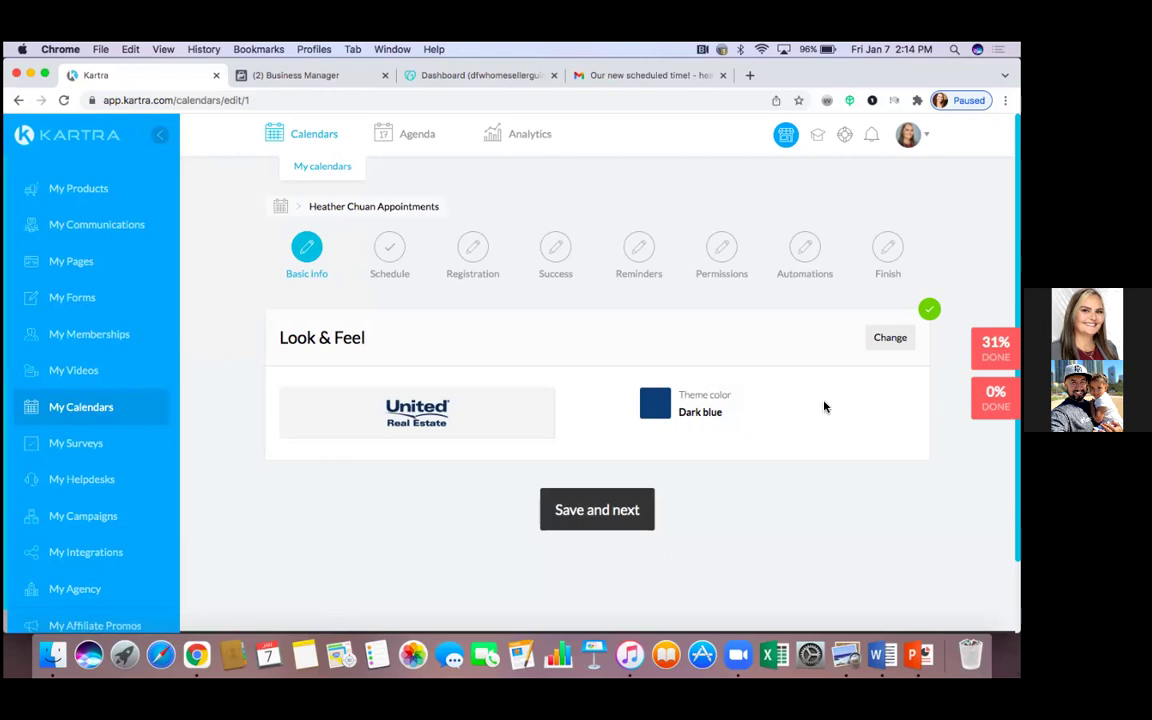
click(636, 510)
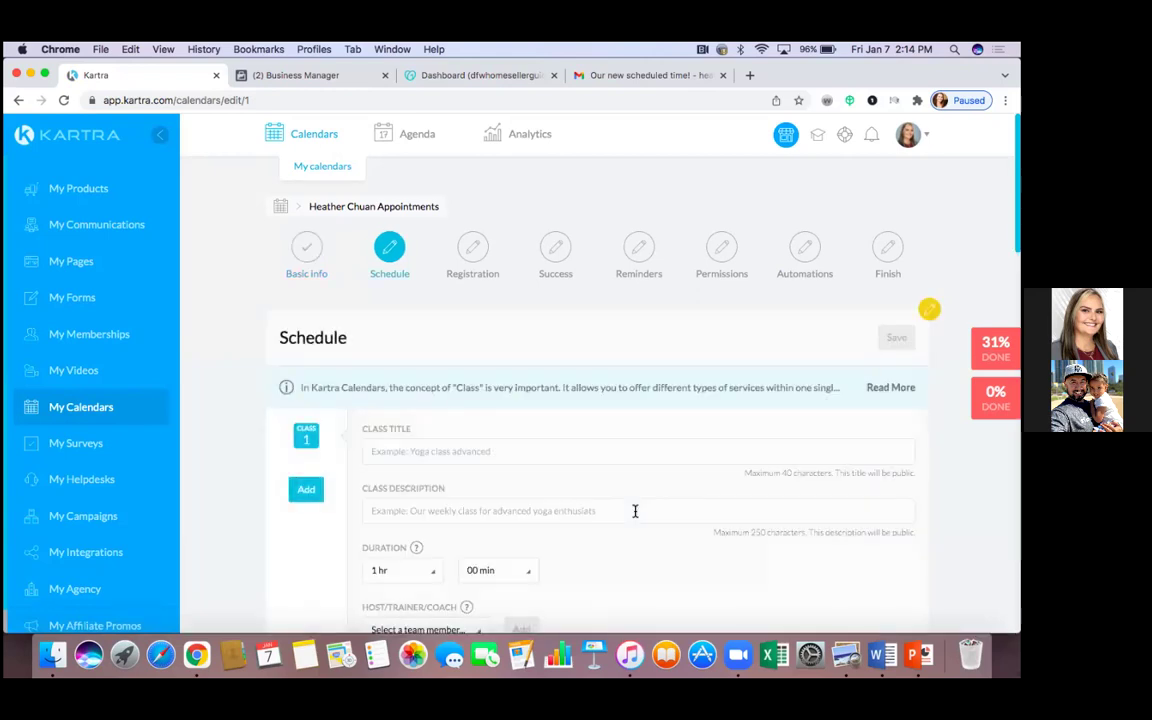
scroll(635, 511, down, 3)
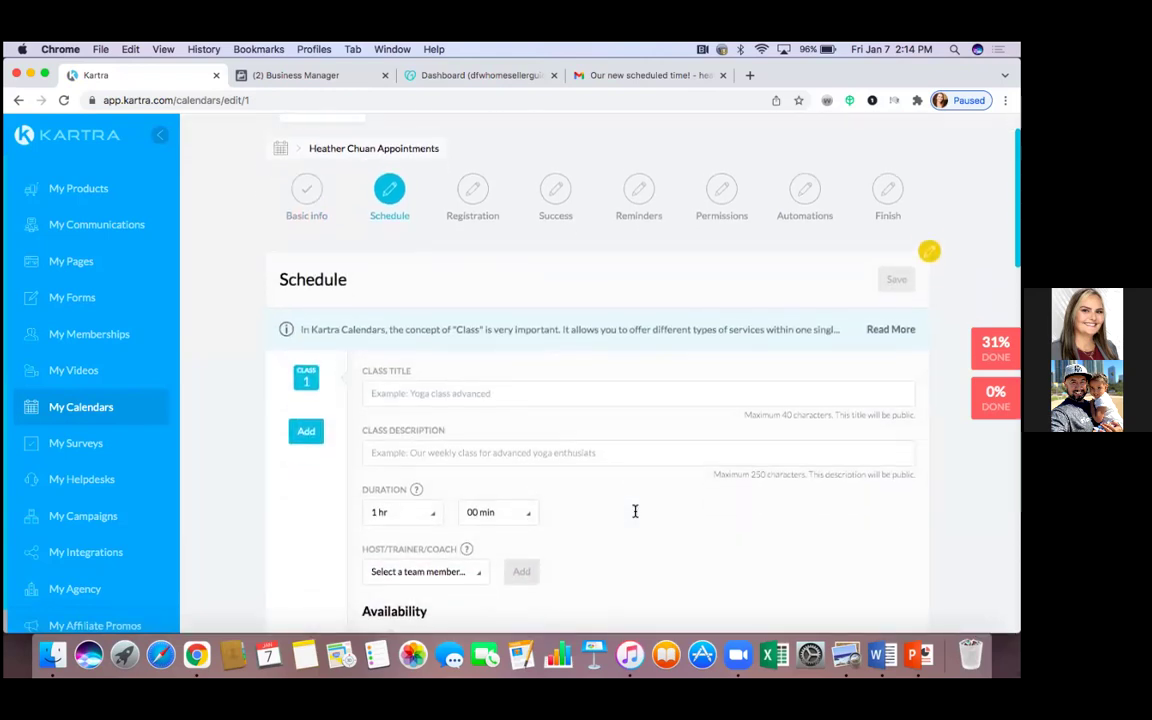
scroll(635, 511, down, 1)
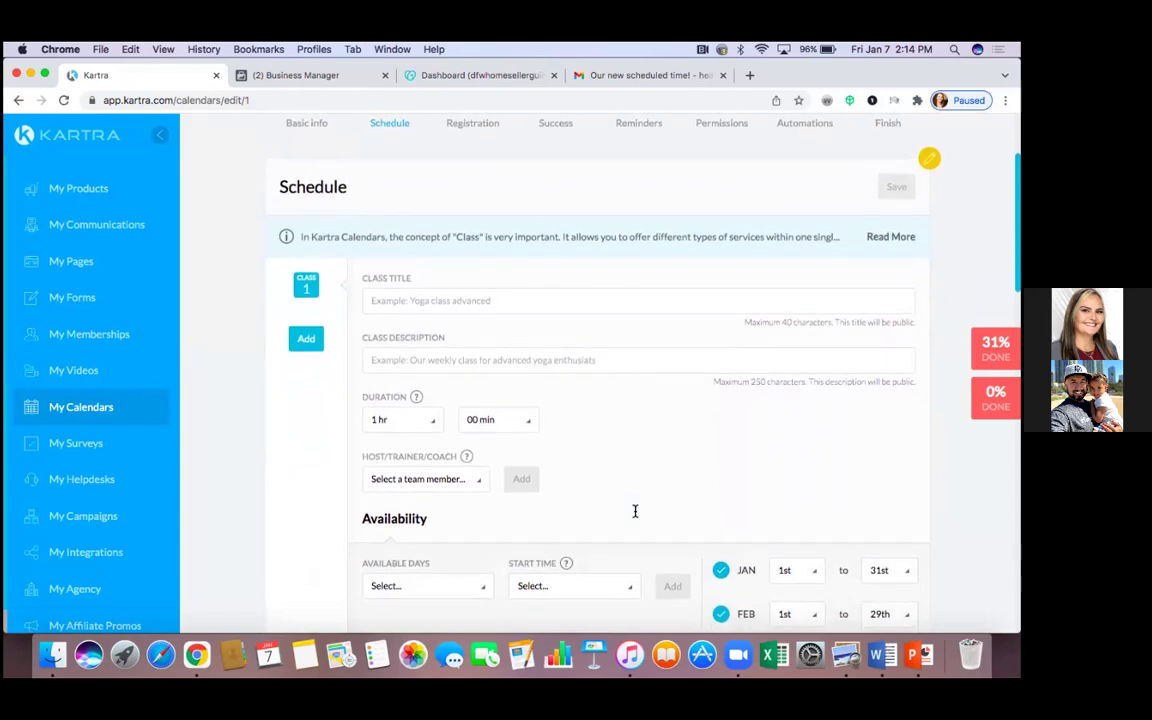
scroll(635, 511, up, 2)
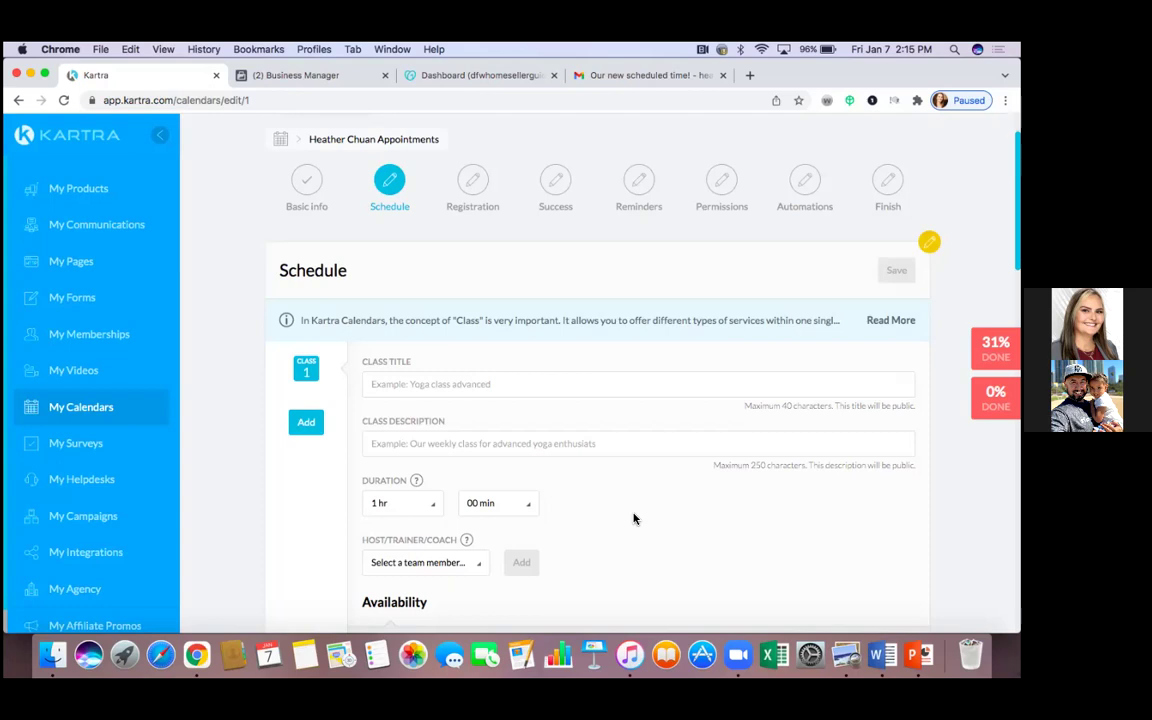
key(XF86AudioRaiseVolume)
key(XF86AudioRaiseVolume)
Step: Title Class 1 'Book Your One On One Call Now'
click(407, 387)
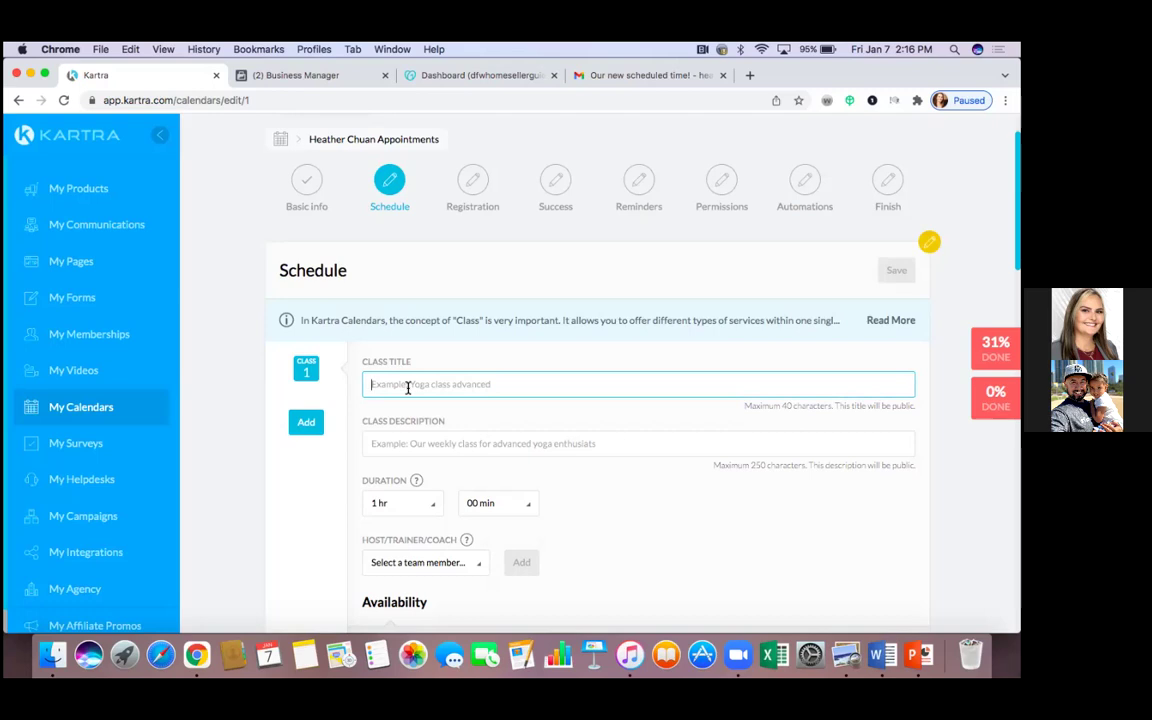
text(Book Your One On One N)
text(ow)
key(BackSpace)
key(BackSpace)
key(BackSpace)
key(BackSpace)
text(ne Call Now)
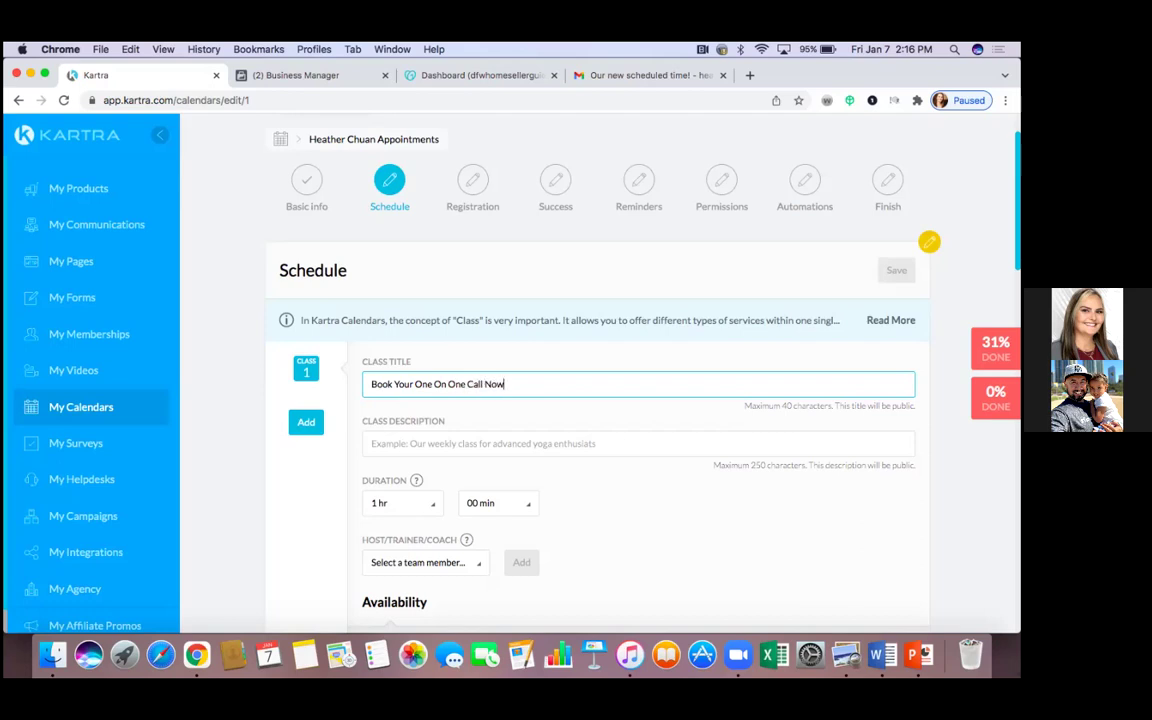
Step: Enter 'Appointments For Real Estate' as the class description
scroll(594, 432, down, 2)
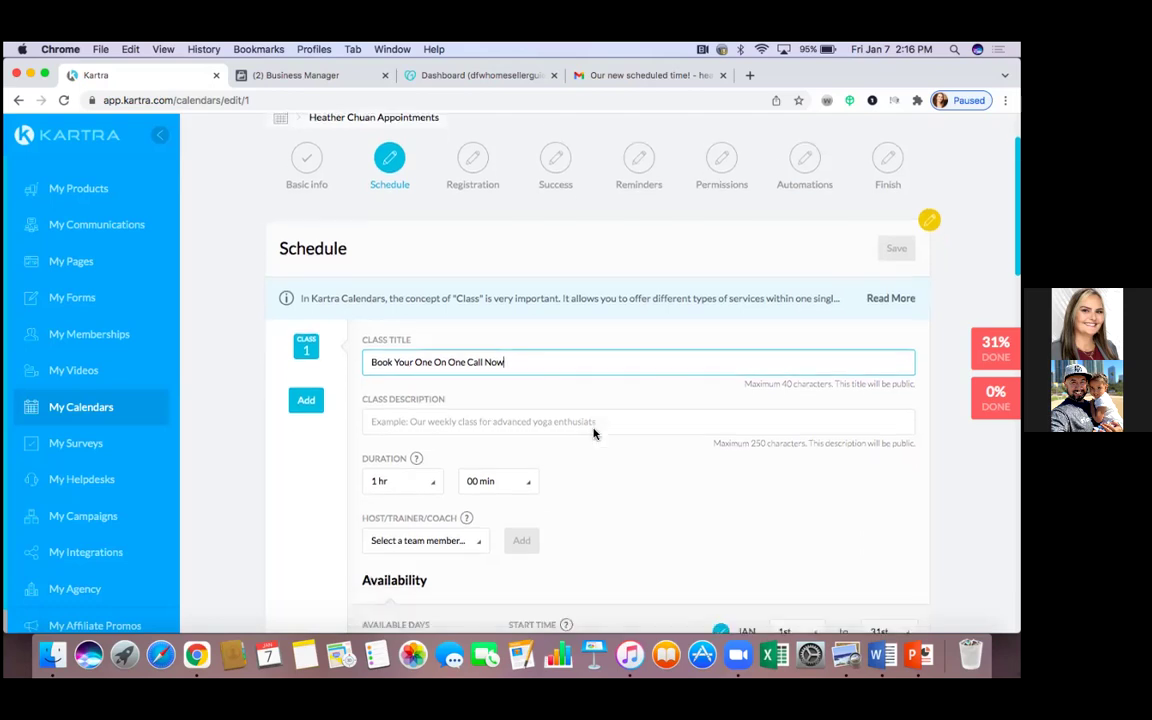
scroll(594, 432, down, 2)
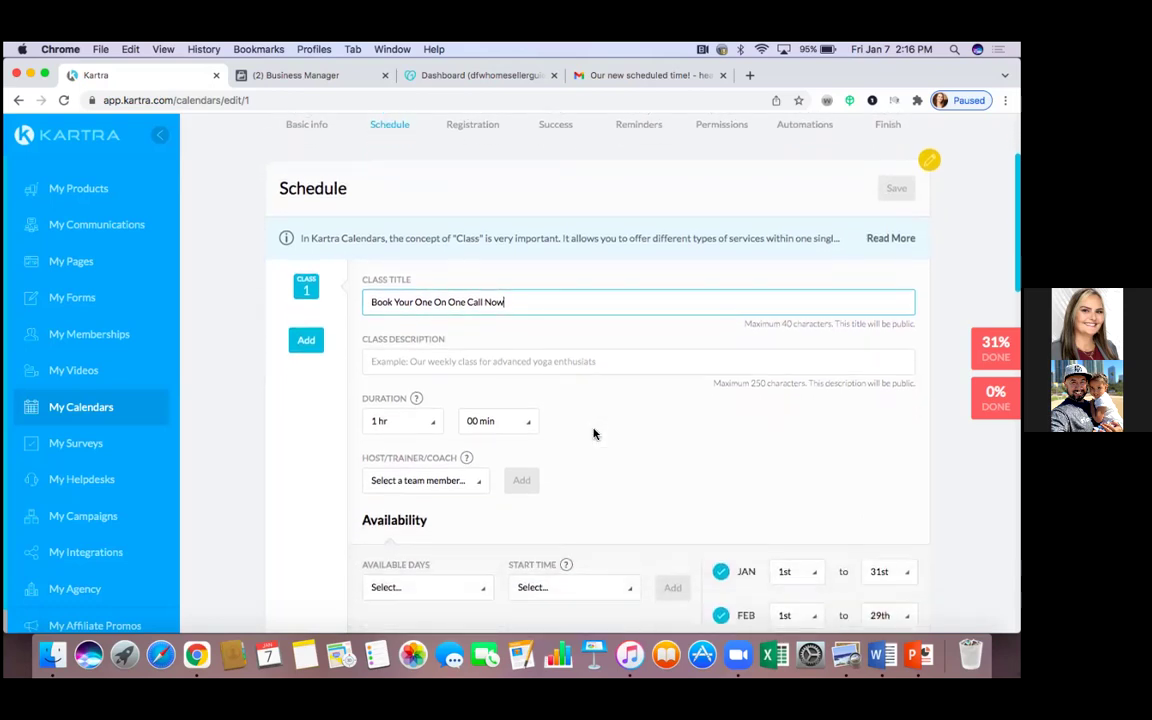
click(433, 331)
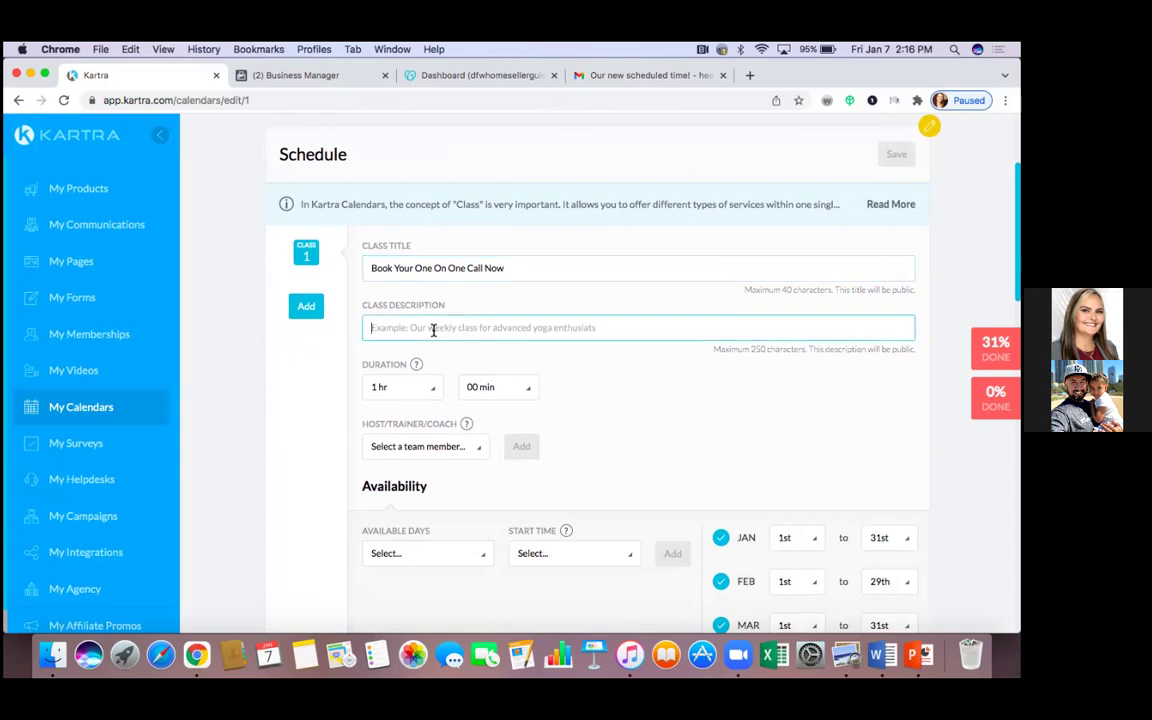
text(A)
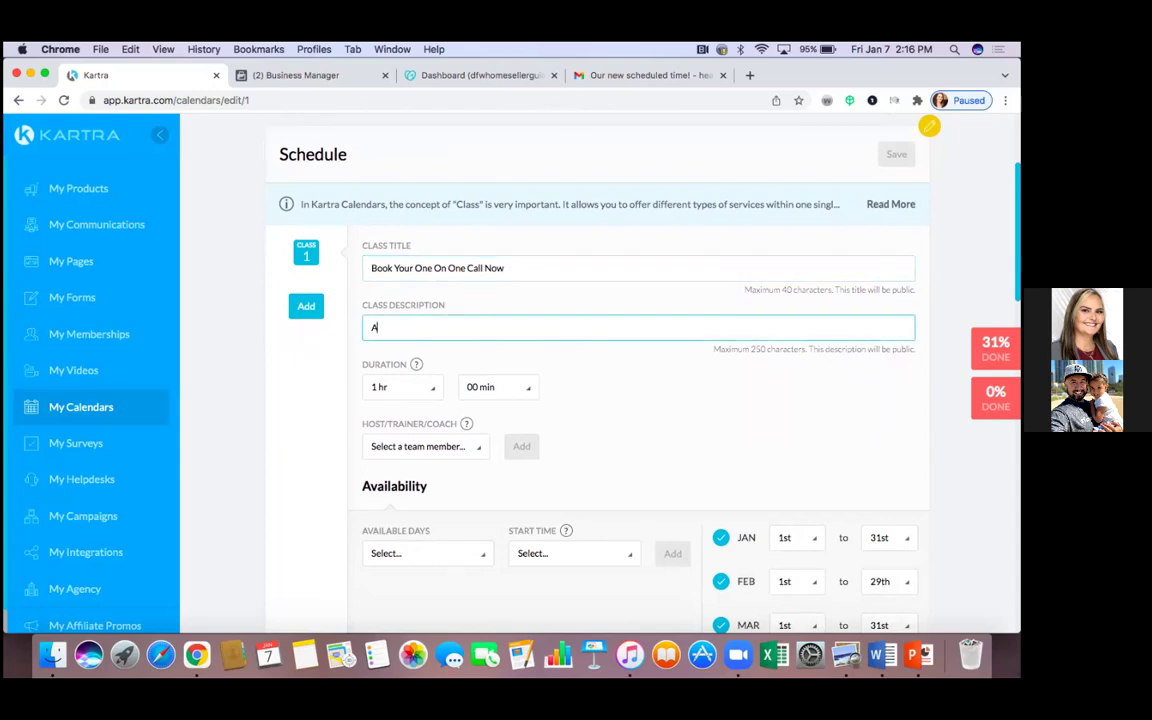
text(ppointments For Real Estate)
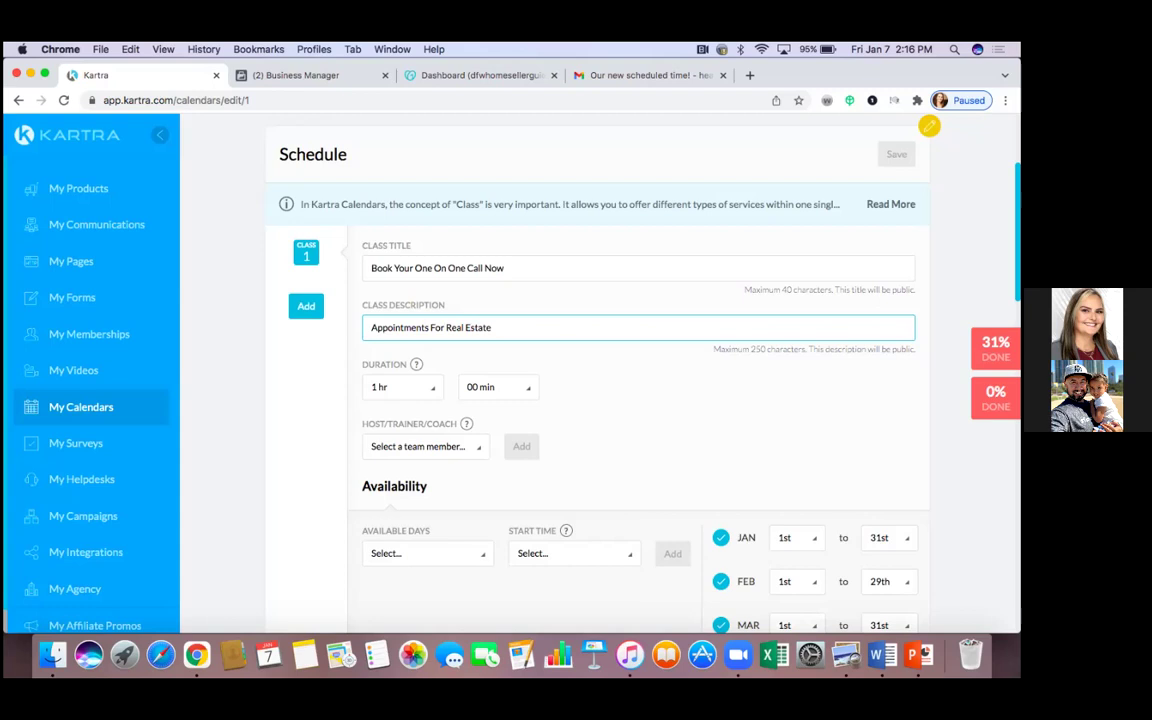
Step: Select the account owner from Host/Trainer/Coach and add them as Class 1's host
click(604, 401)
scroll(604, 401, down, 2)
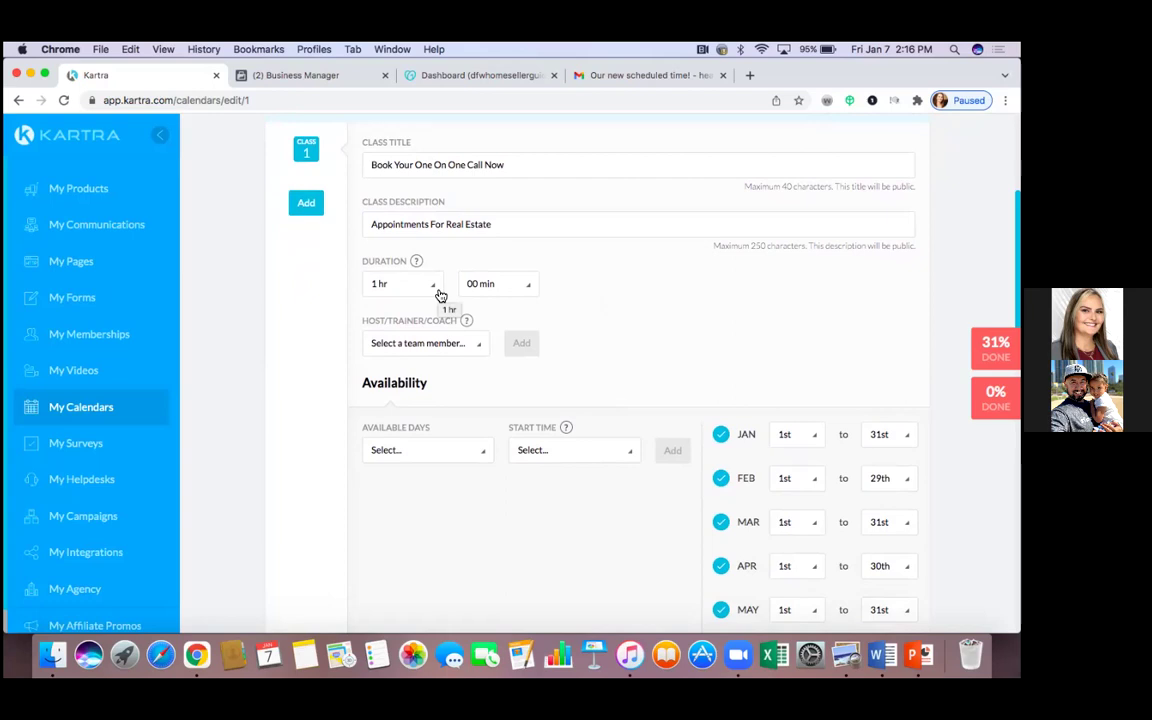
click(484, 353)
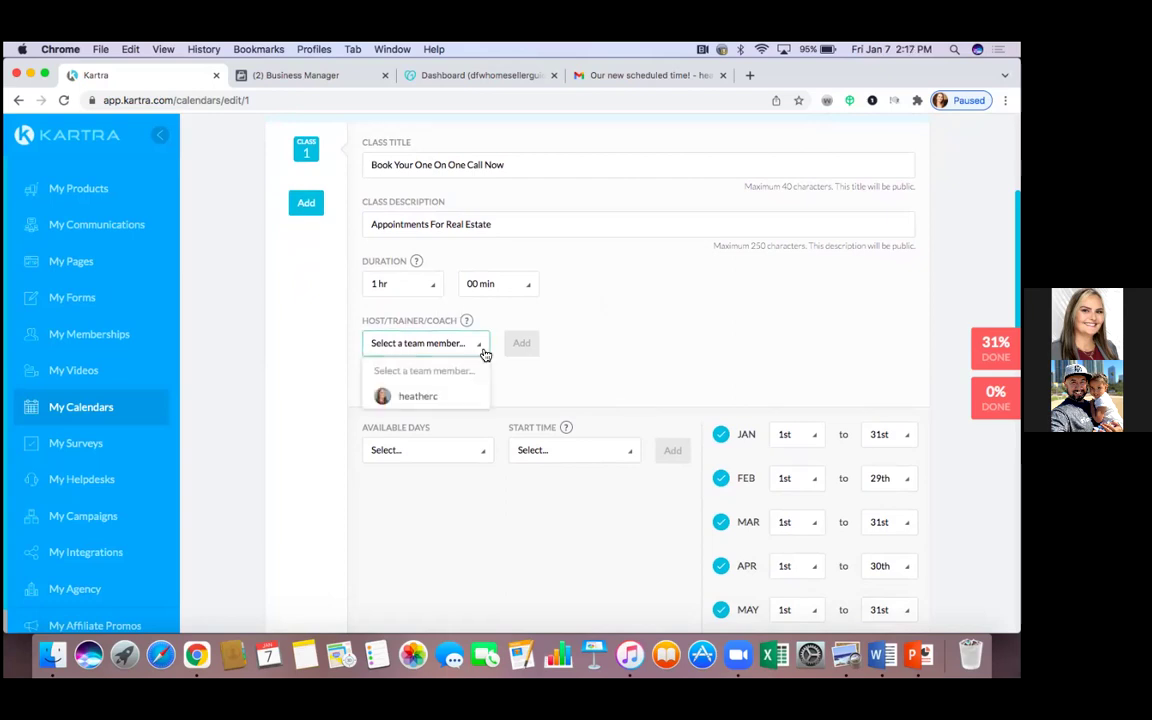
click(436, 397)
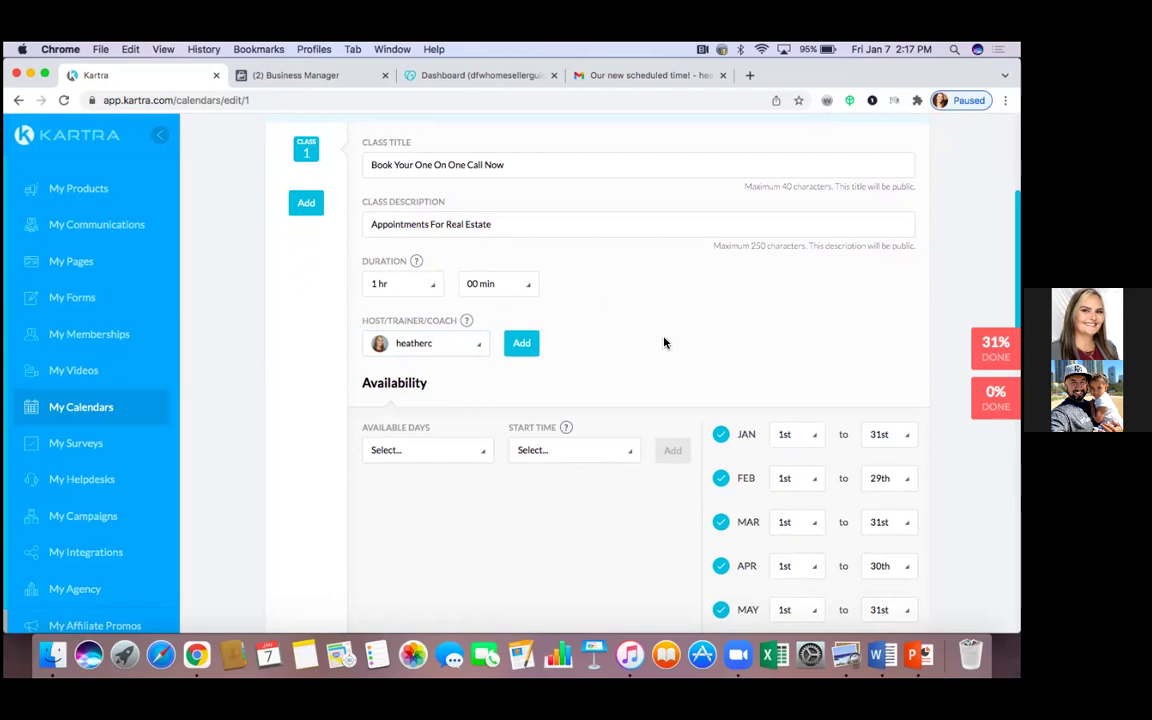
scroll(664, 343, down, 2)
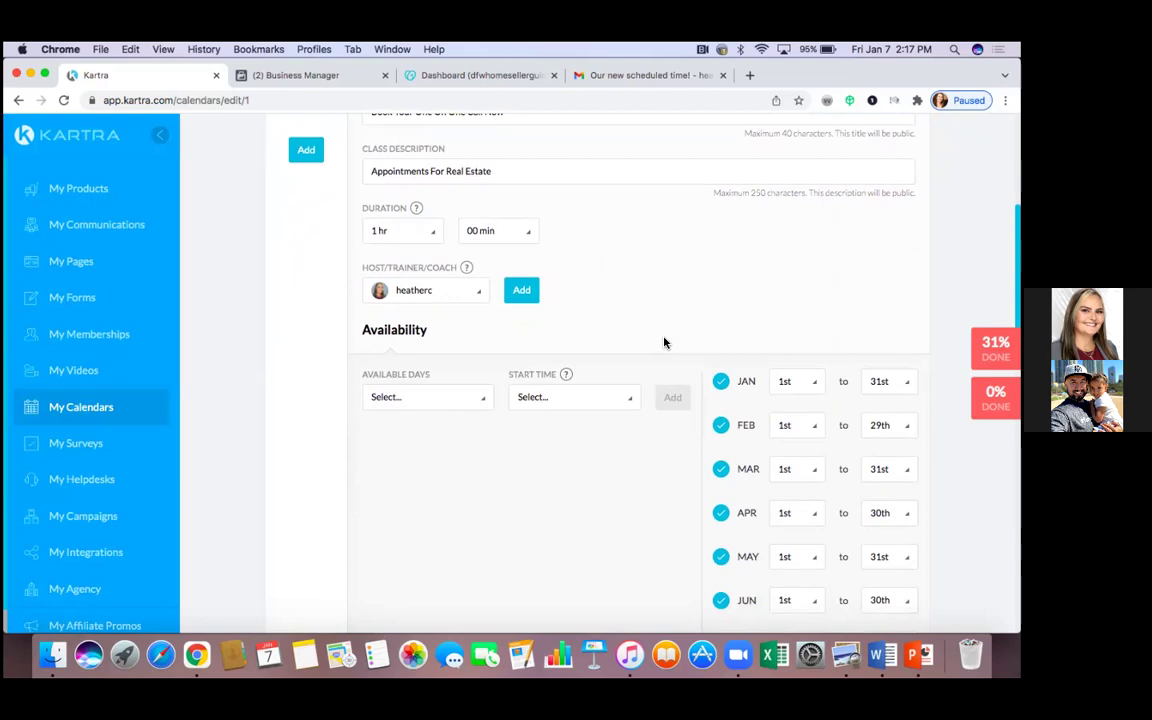
scroll(664, 343, up, 1)
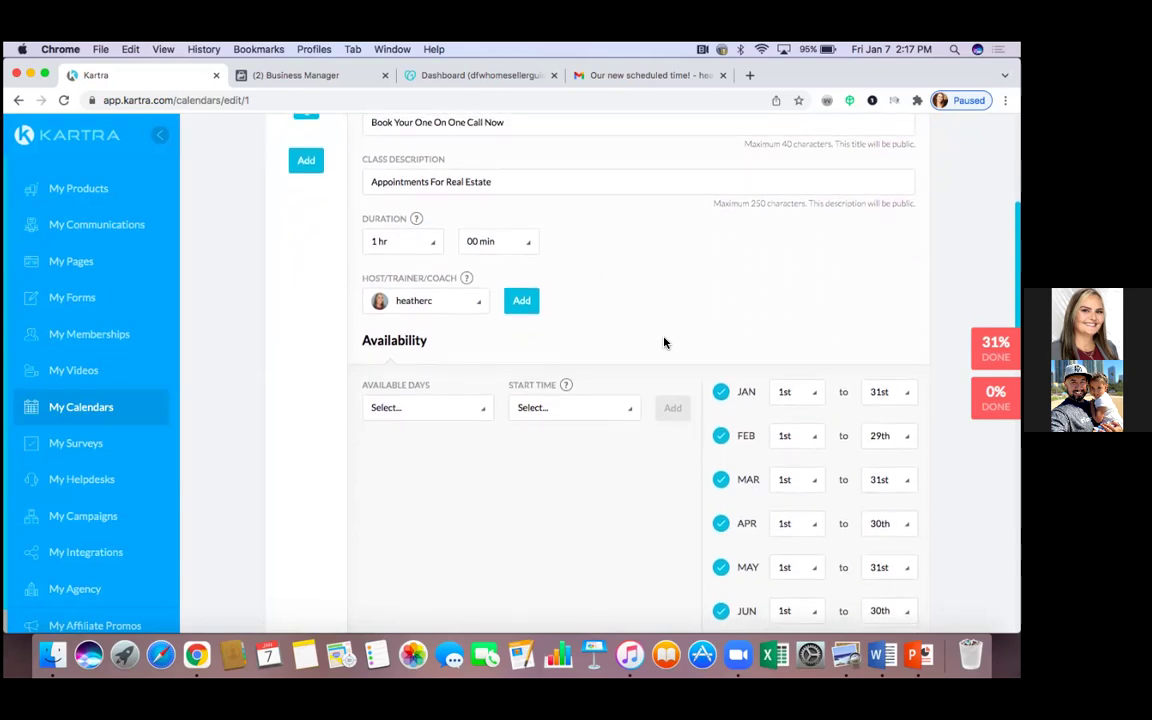
click(524, 305)
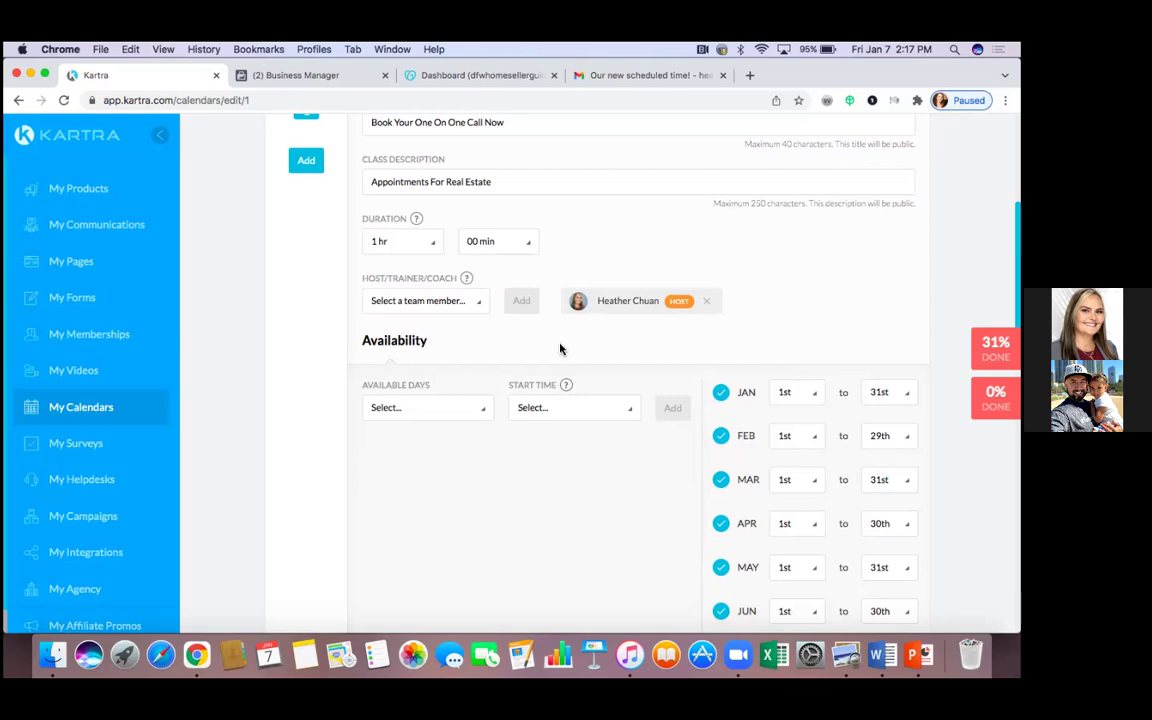
scroll(558, 348, down, 3)
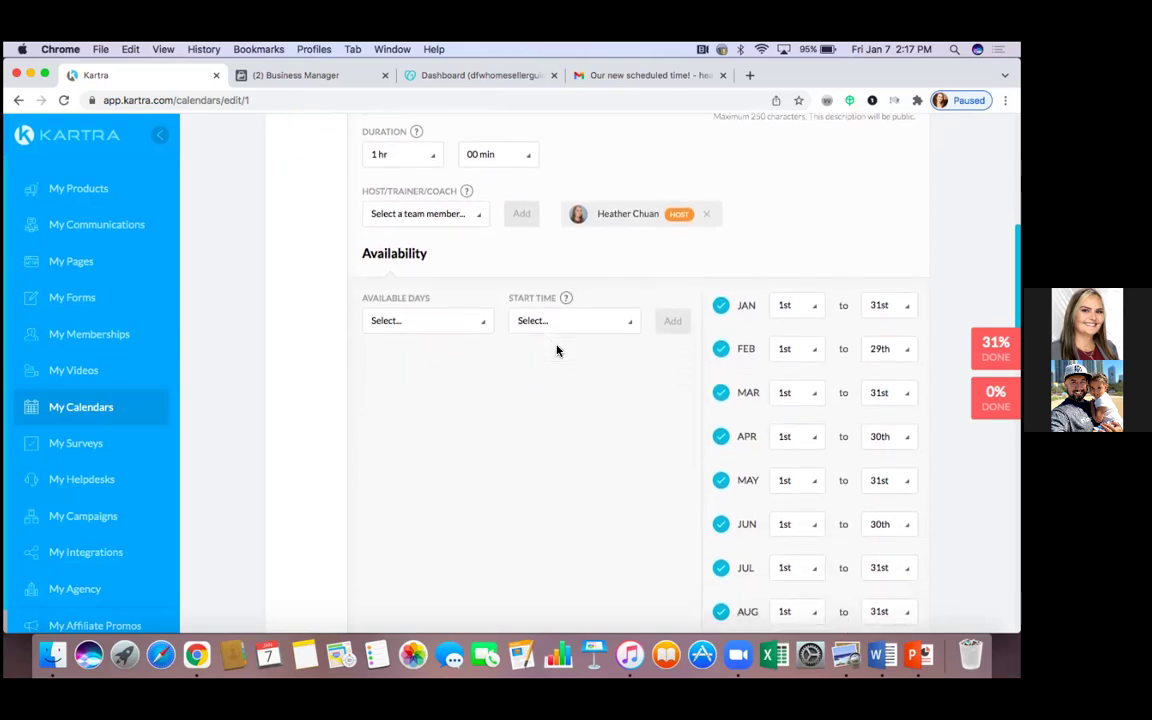
Step: Tick Mon, Tue, Fri, Sat and Sun in the Available Days list
click(483, 301)
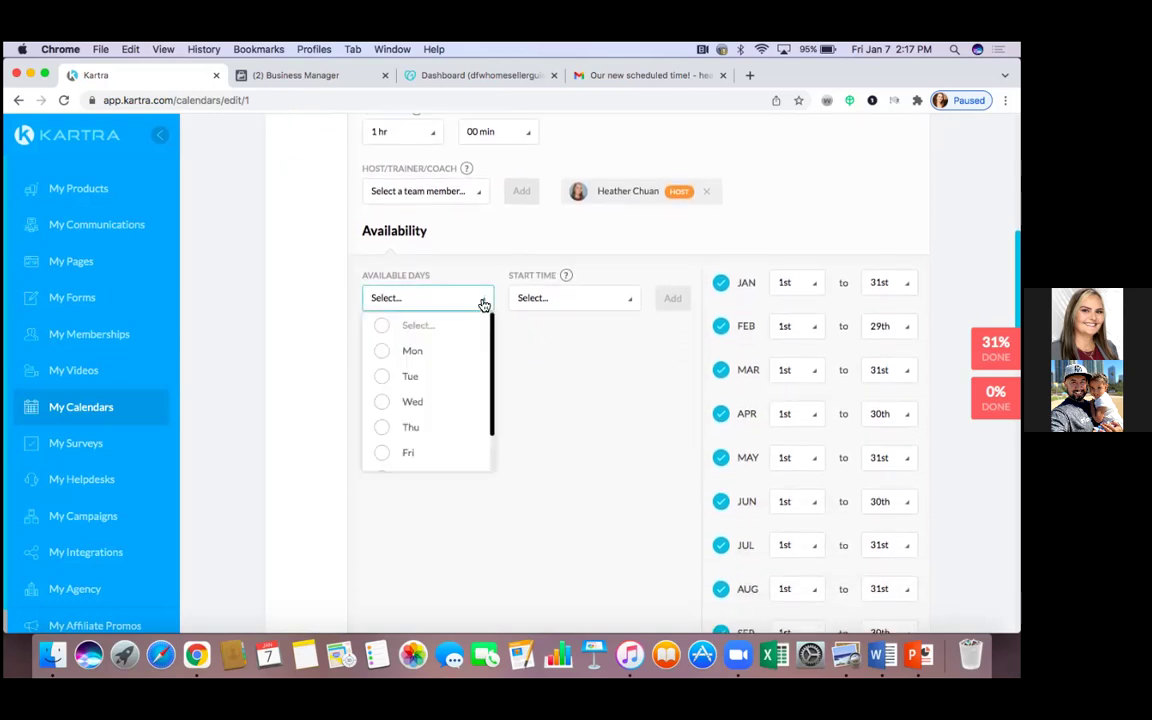
scroll(437, 386, down, 2)
scroll(437, 386, up, 2)
click(384, 351)
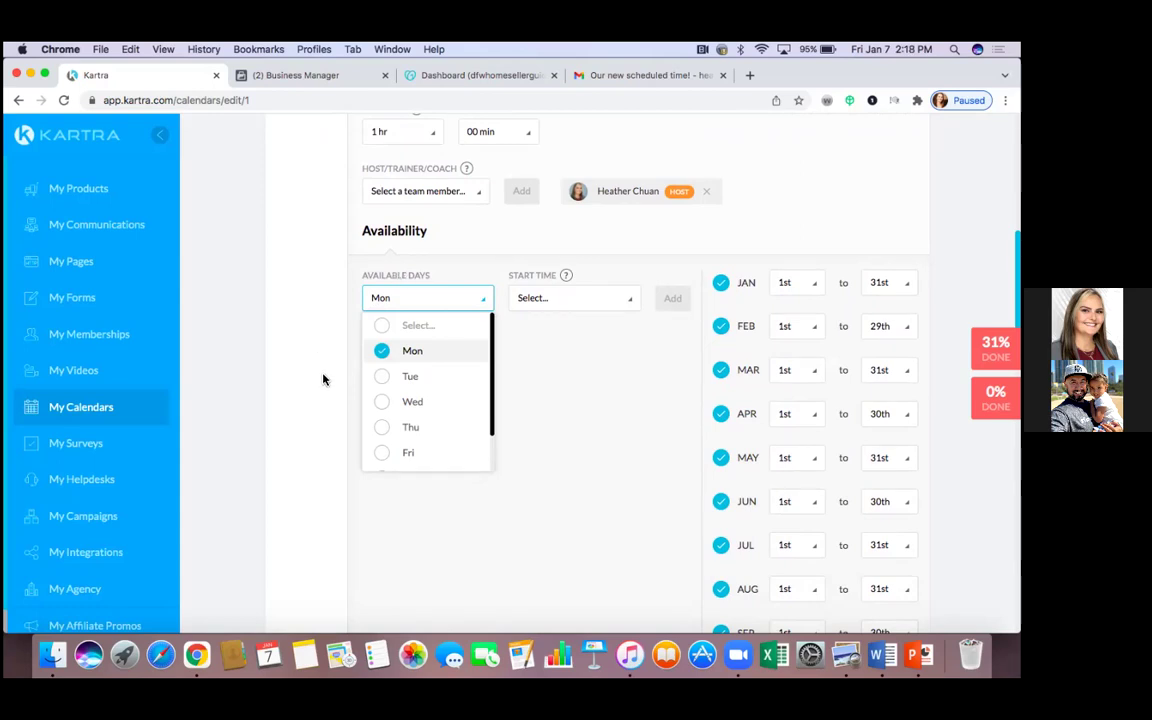
click(384, 377)
scroll(383, 380, down, 2)
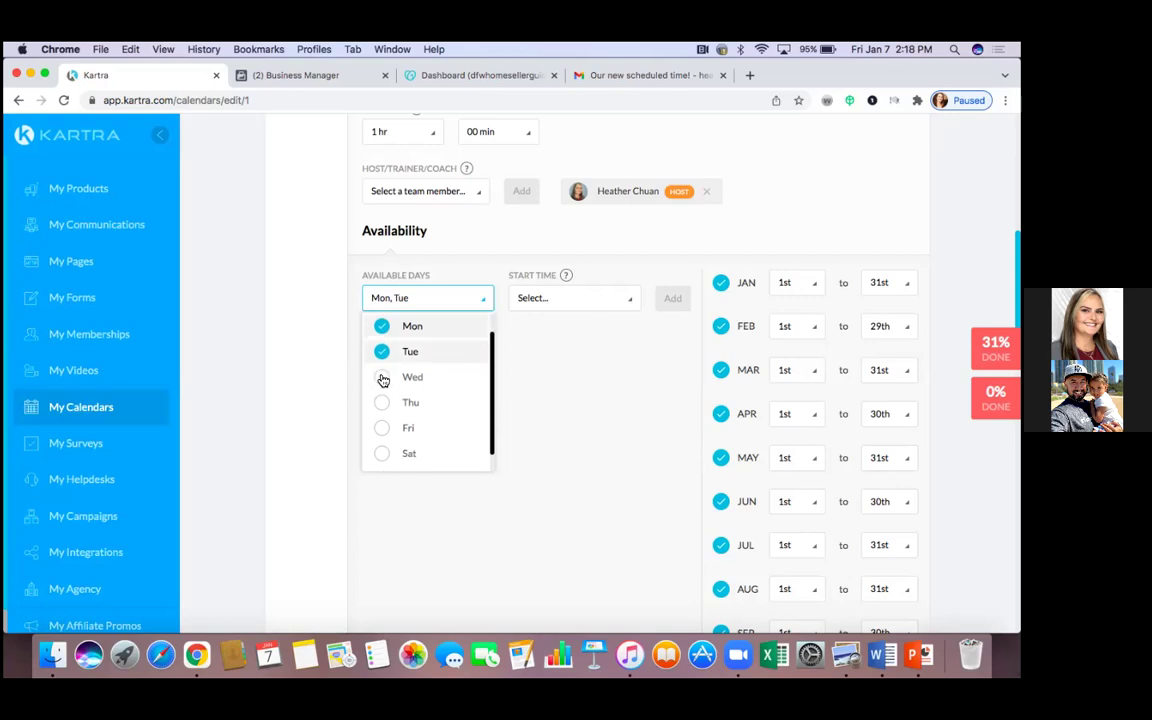
click(381, 412)
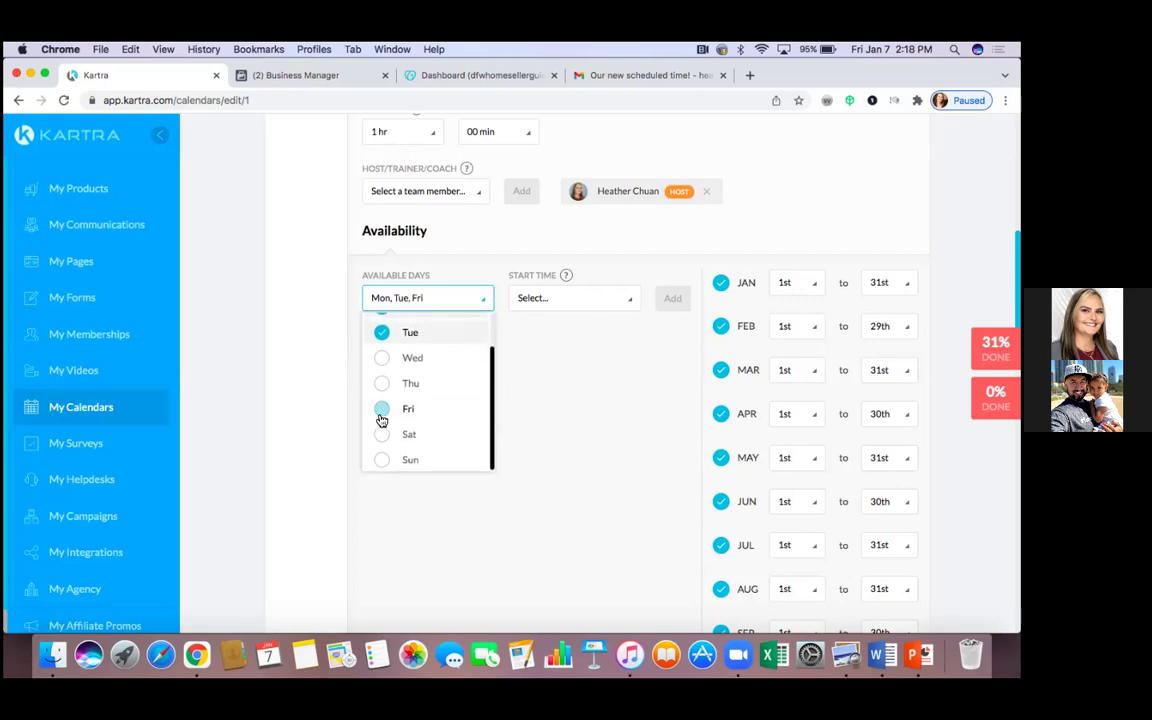
click(381, 434)
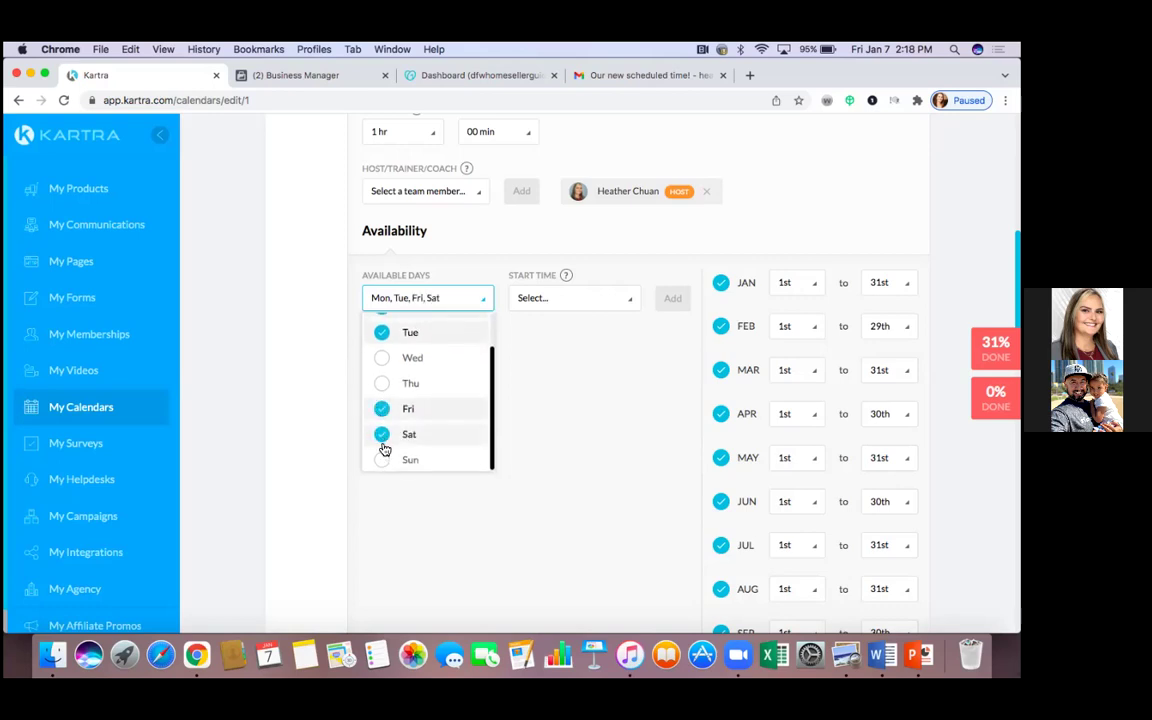
click(382, 462)
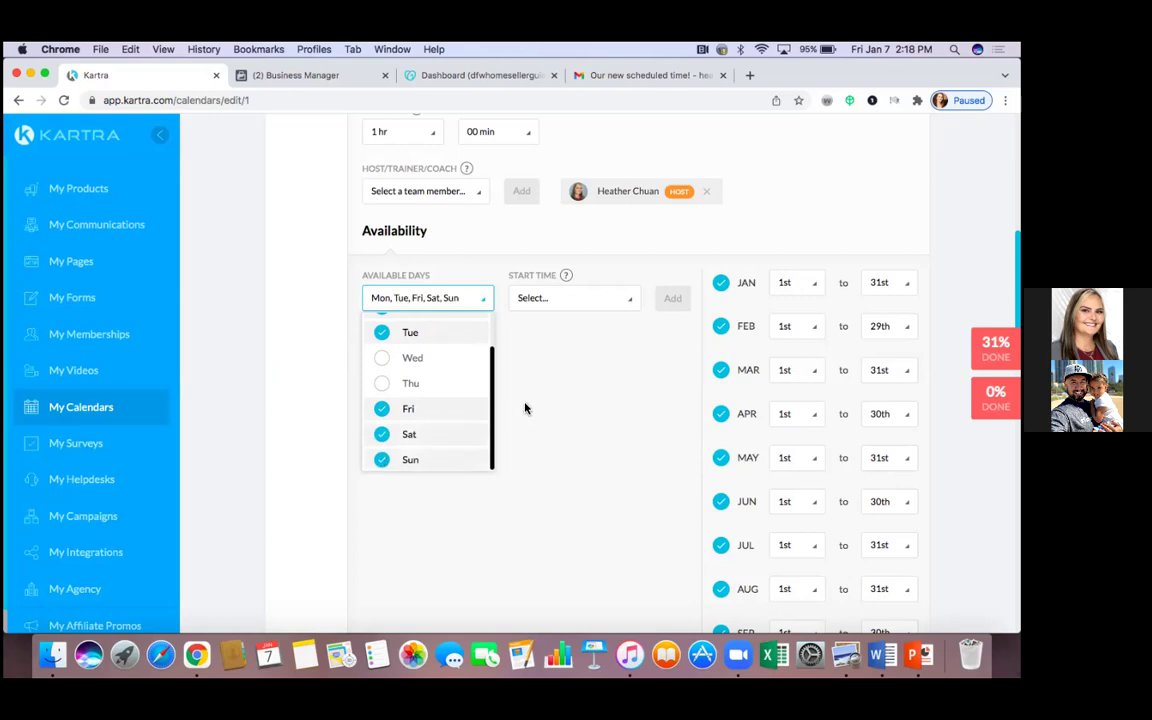
scroll(525, 407, up, 2)
scroll(525, 407, down, 2)
scroll(525, 407, down, 2)
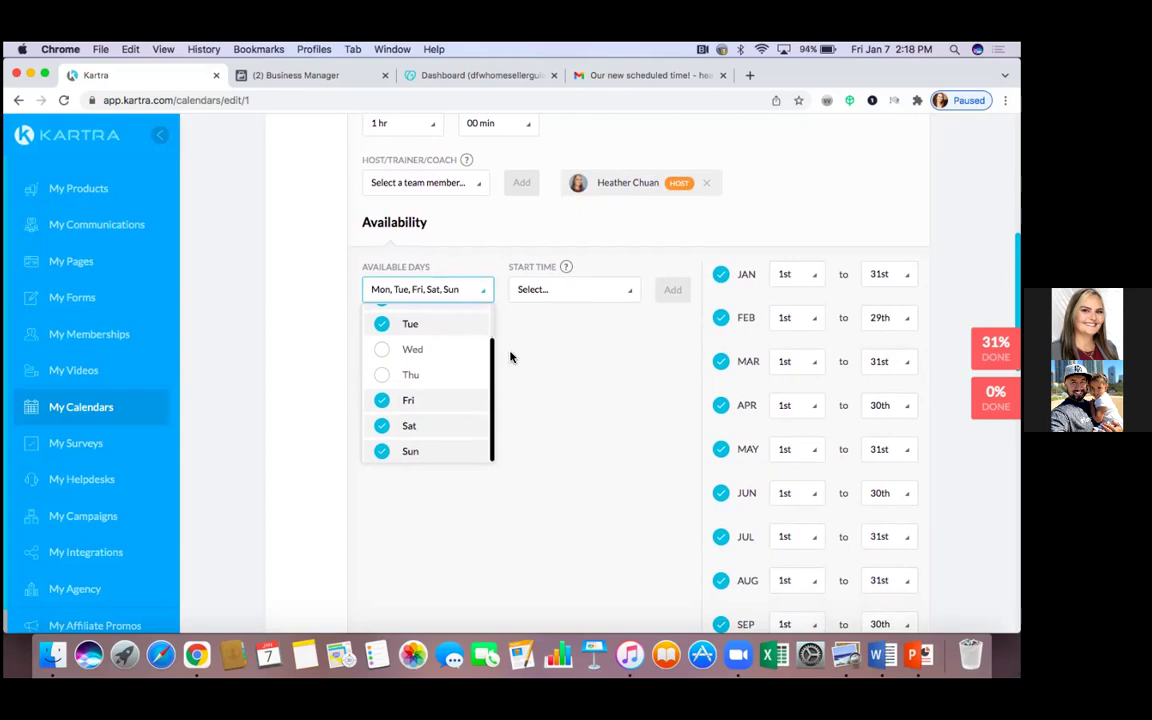
Step: Narrow the available days to Mon, Tue and Fri by unticking Sat and Sun
click(566, 289)
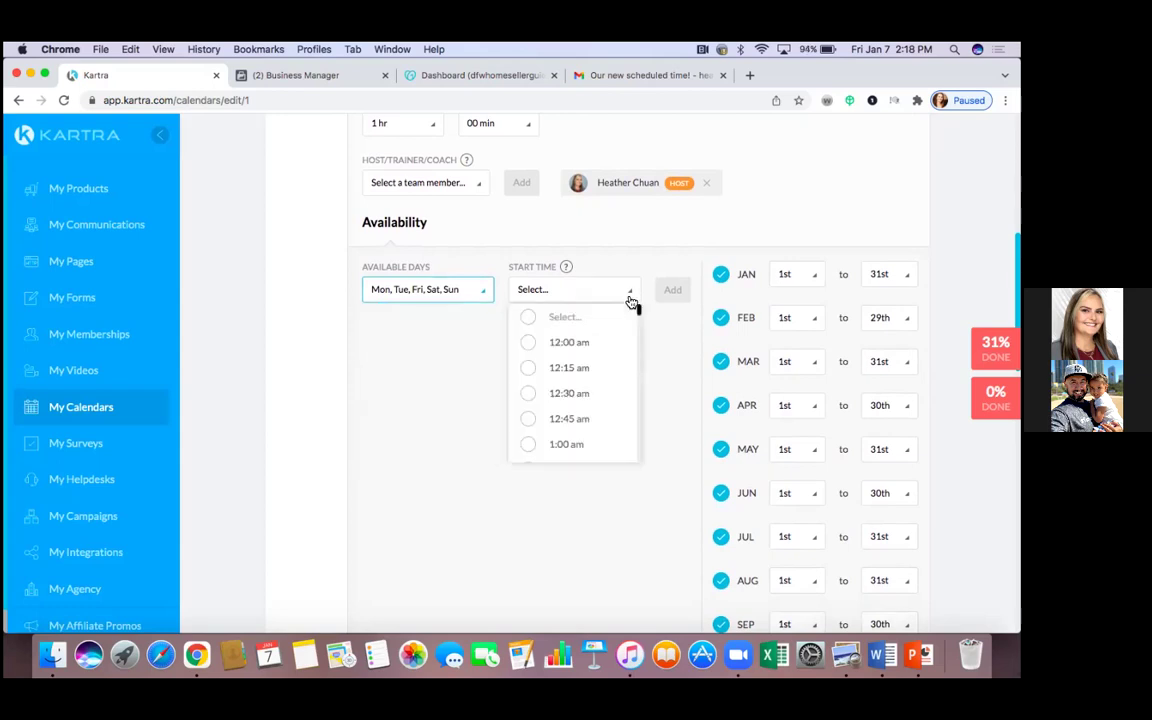
scroll(570, 380, down, 5)
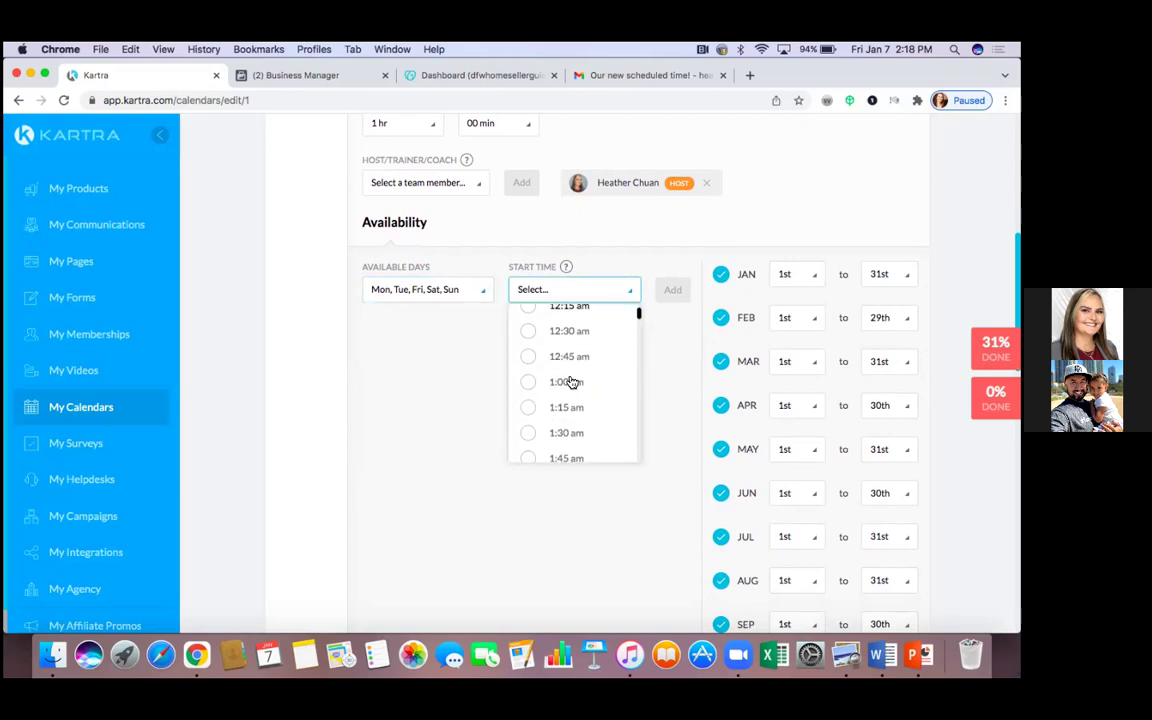
scroll(570, 380, down, 12)
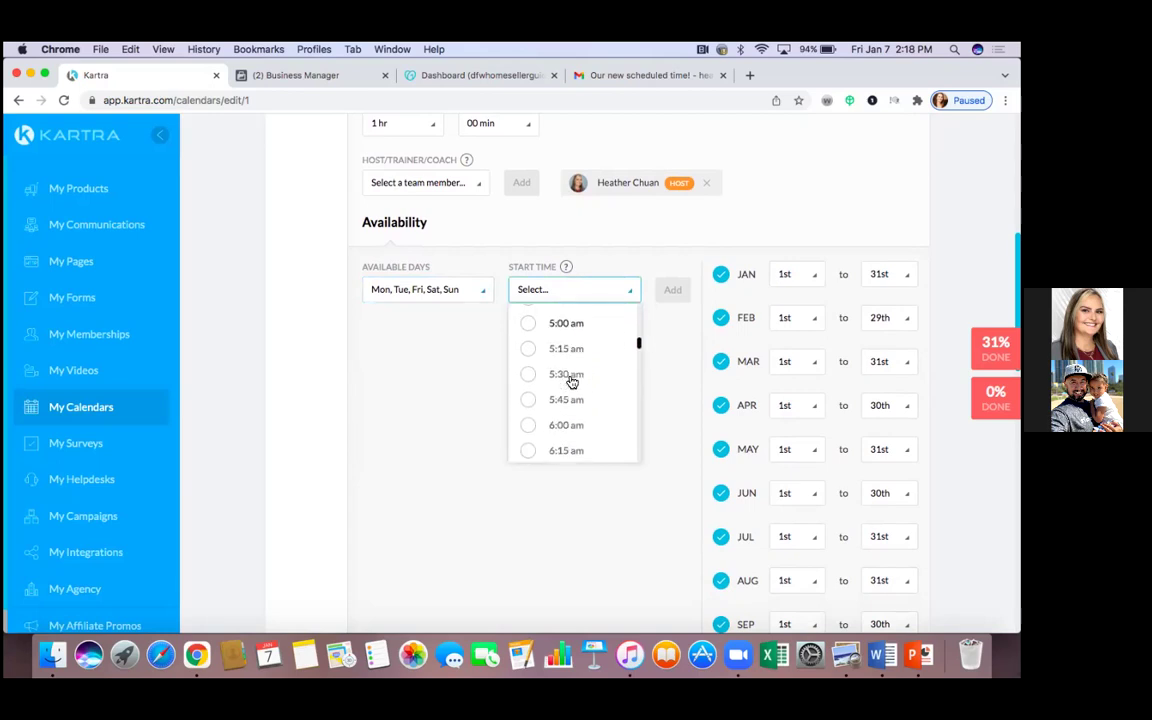
scroll(571, 381, down, 2)
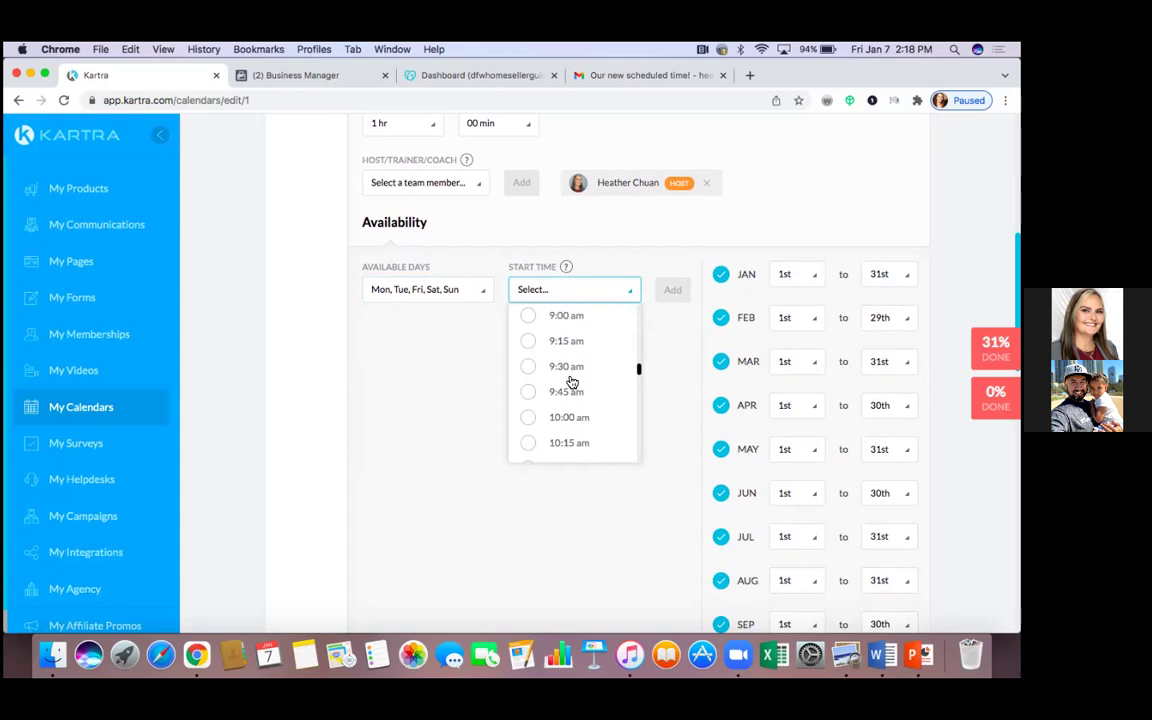
scroll(571, 381, down, 1)
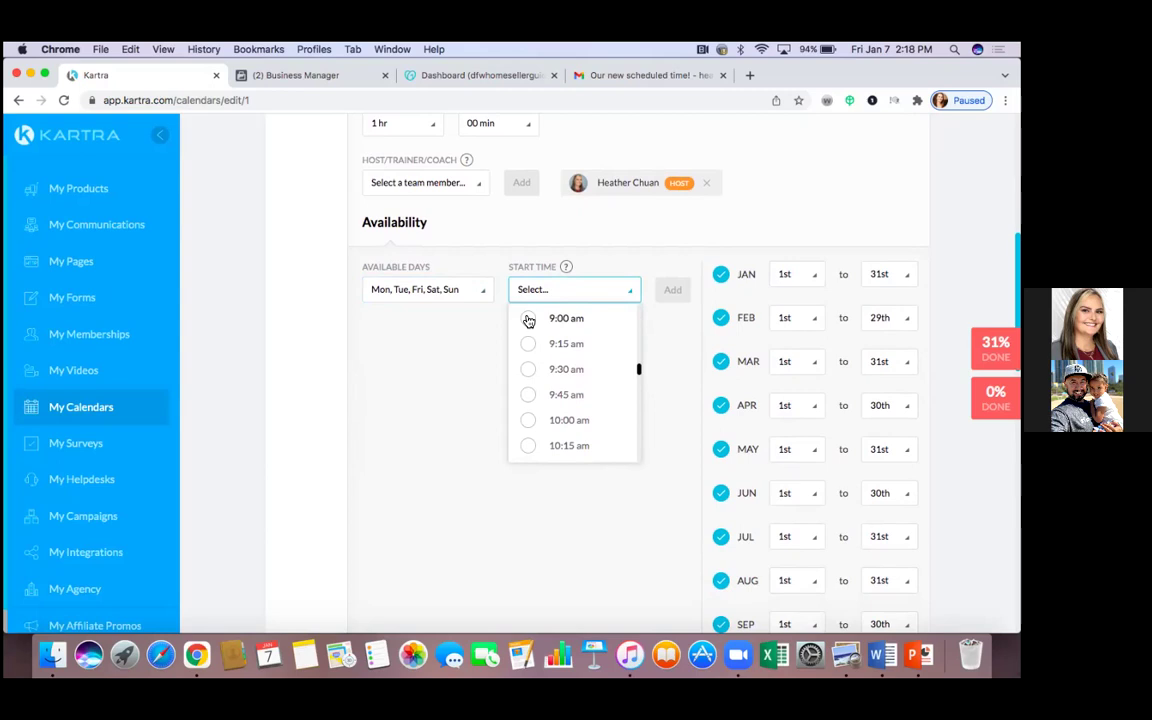
click(481, 291)
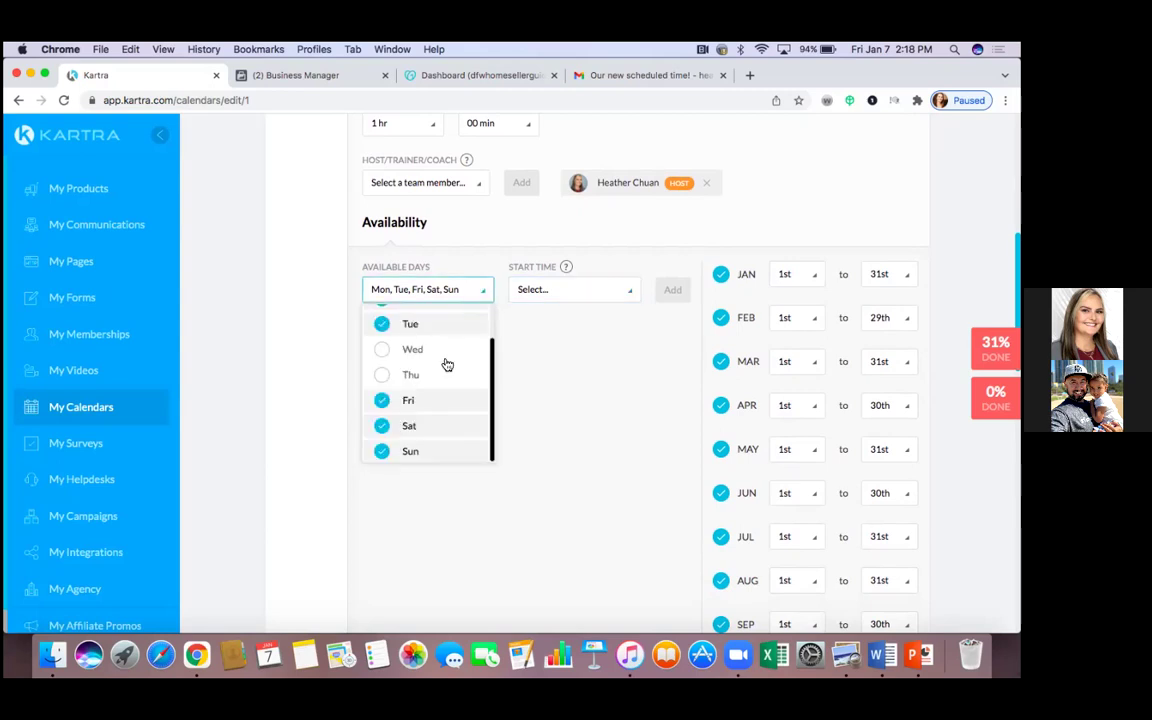
click(381, 425)
click(381, 450)
Step: Select 9:00 am and 11:00 am as start times
click(630, 293)
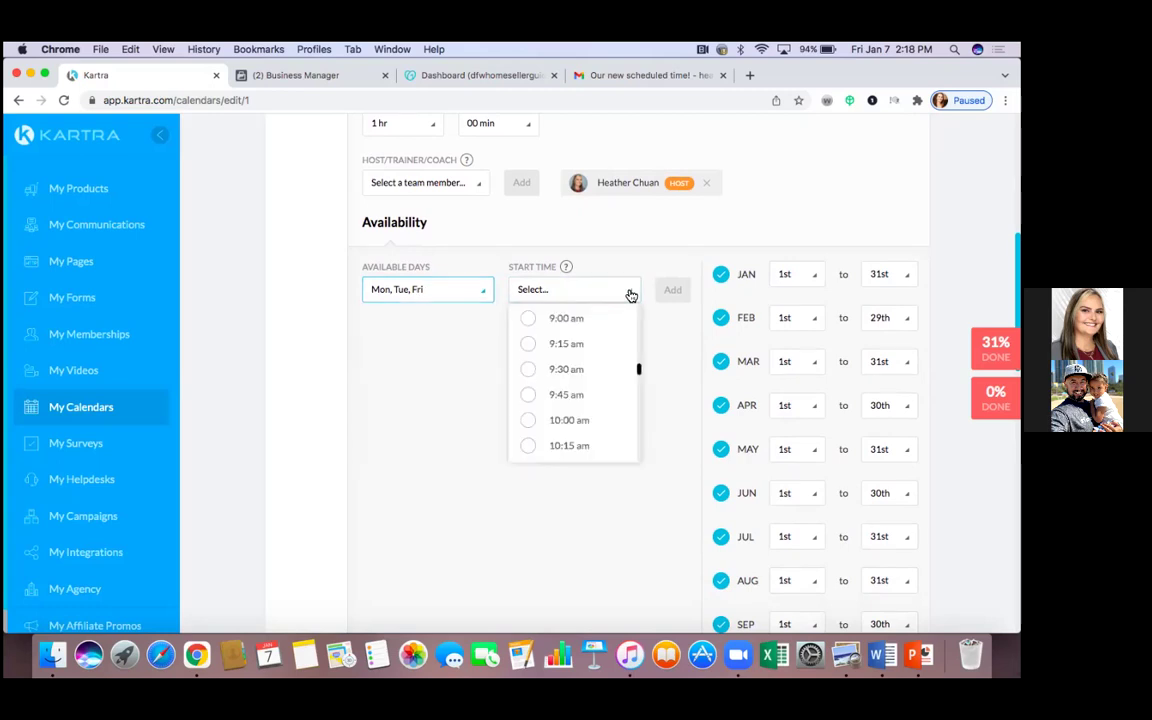
click(529, 321)
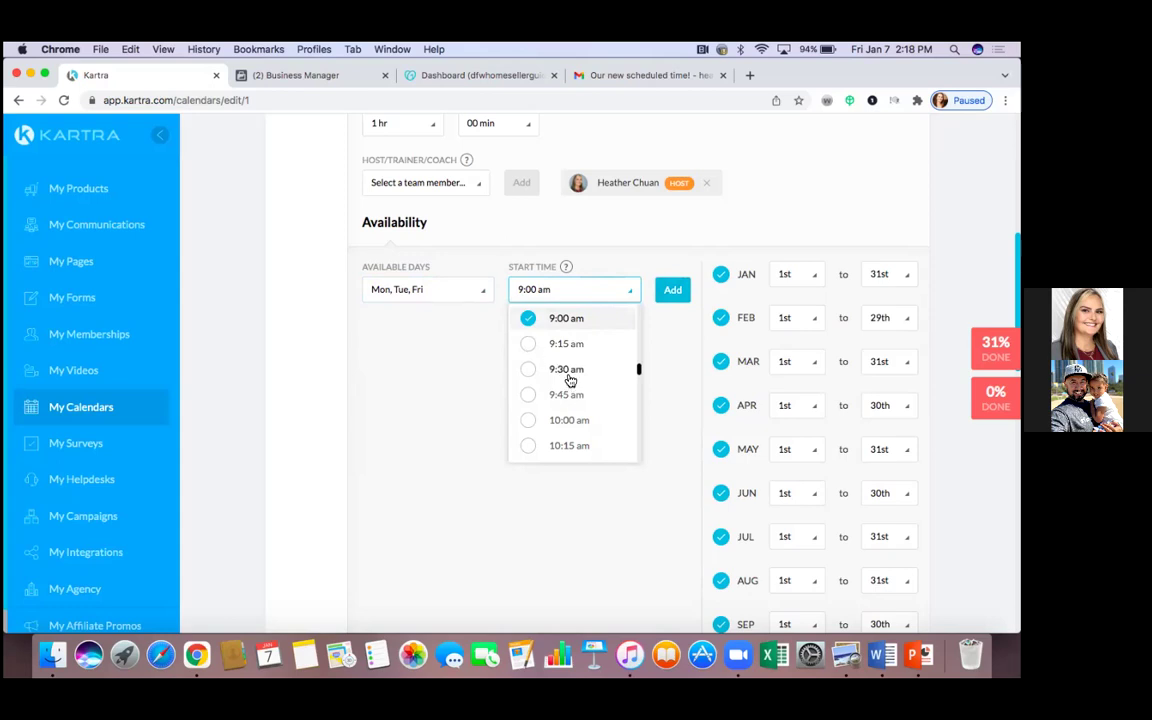
scroll(569, 379, down, 3)
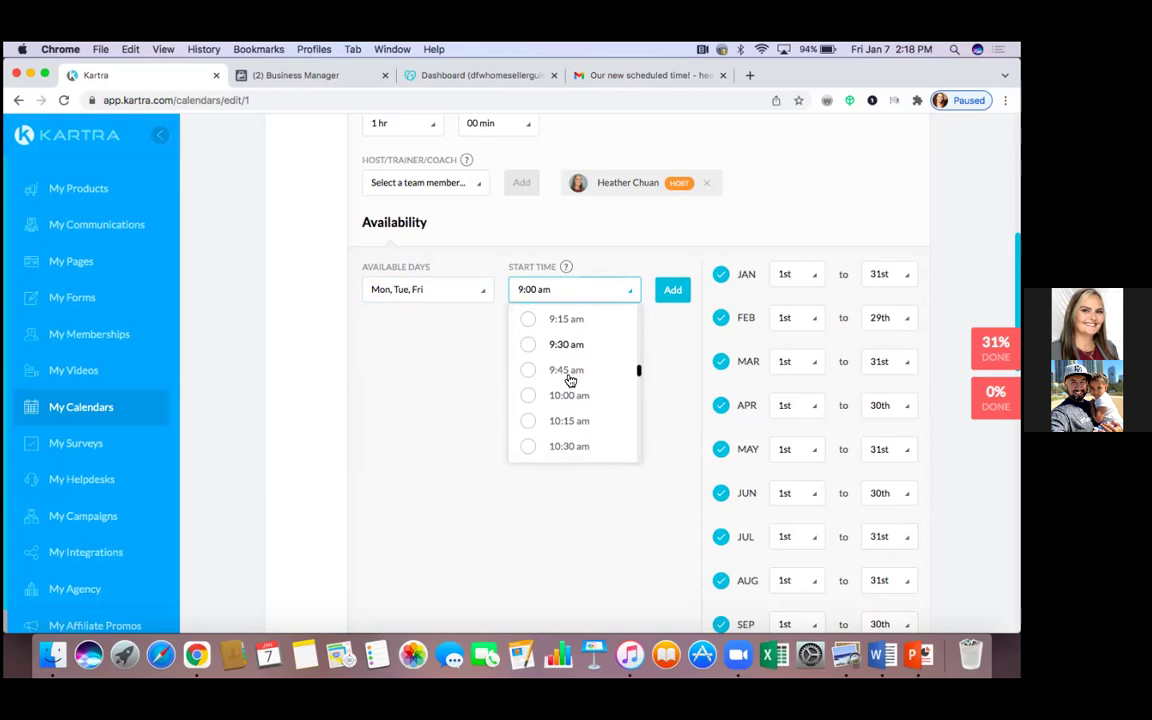
scroll(569, 379, down, 3)
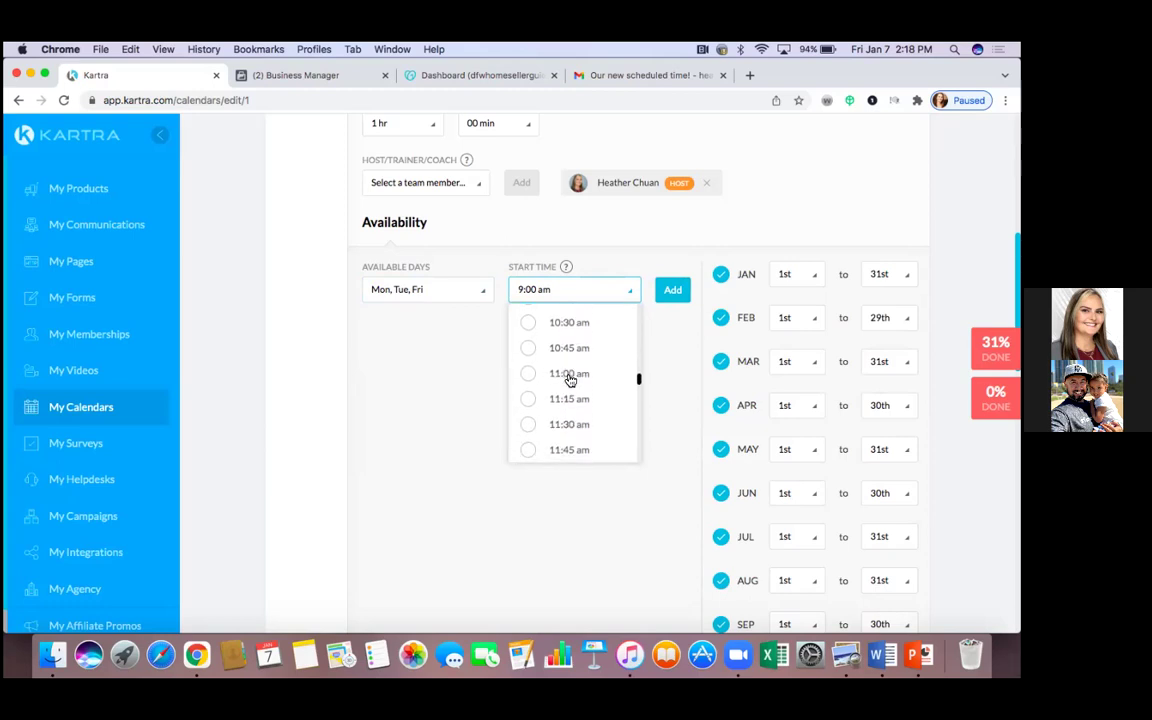
click(530, 375)
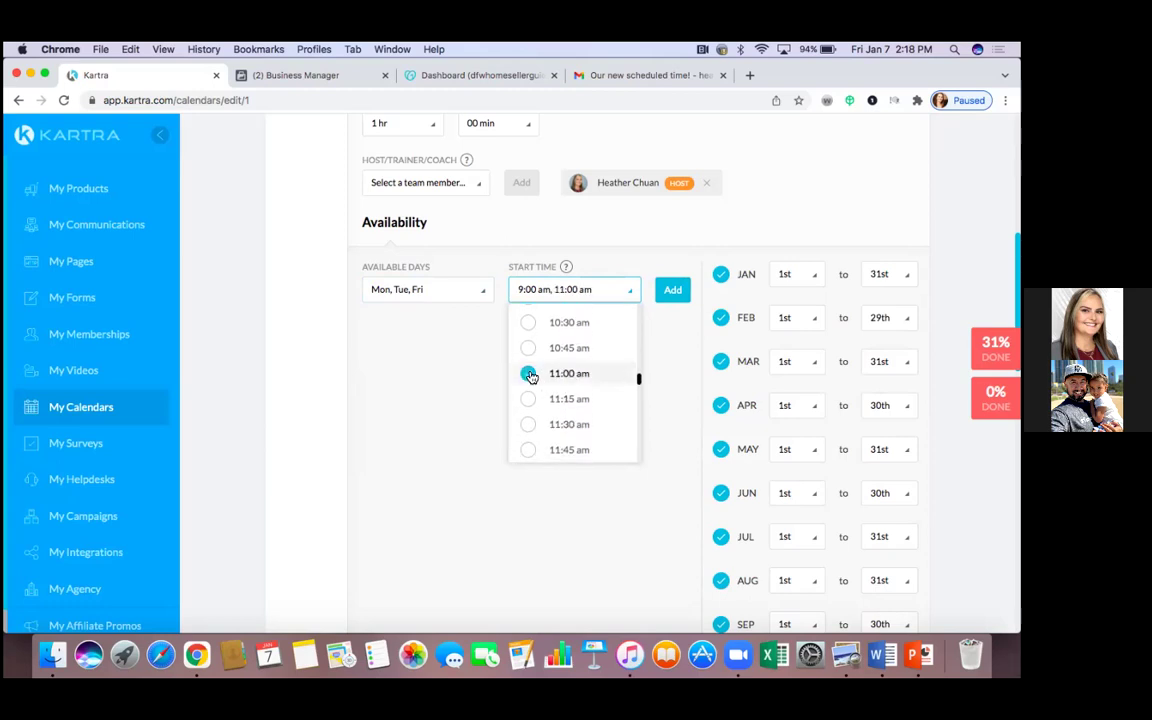
scroll(531, 377, down, 3)
scroll(531, 377, up, 5)
scroll(531, 377, up, 5)
scroll(531, 377, down, 5)
click(528, 392)
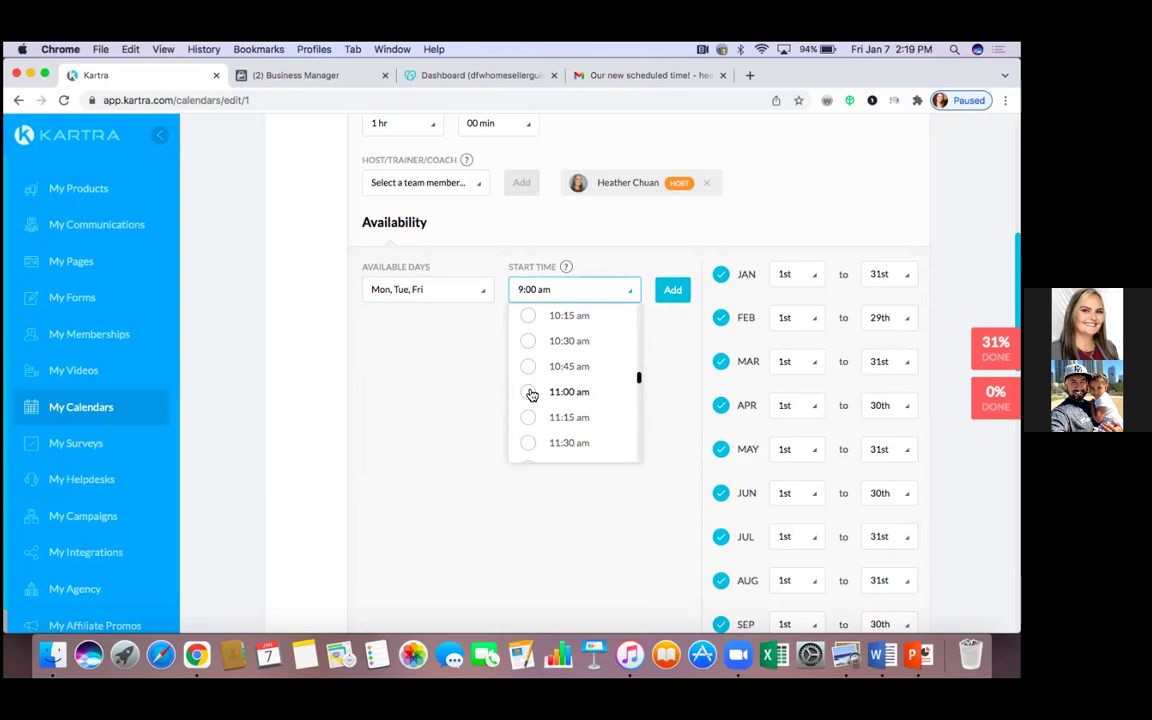
click(528, 392)
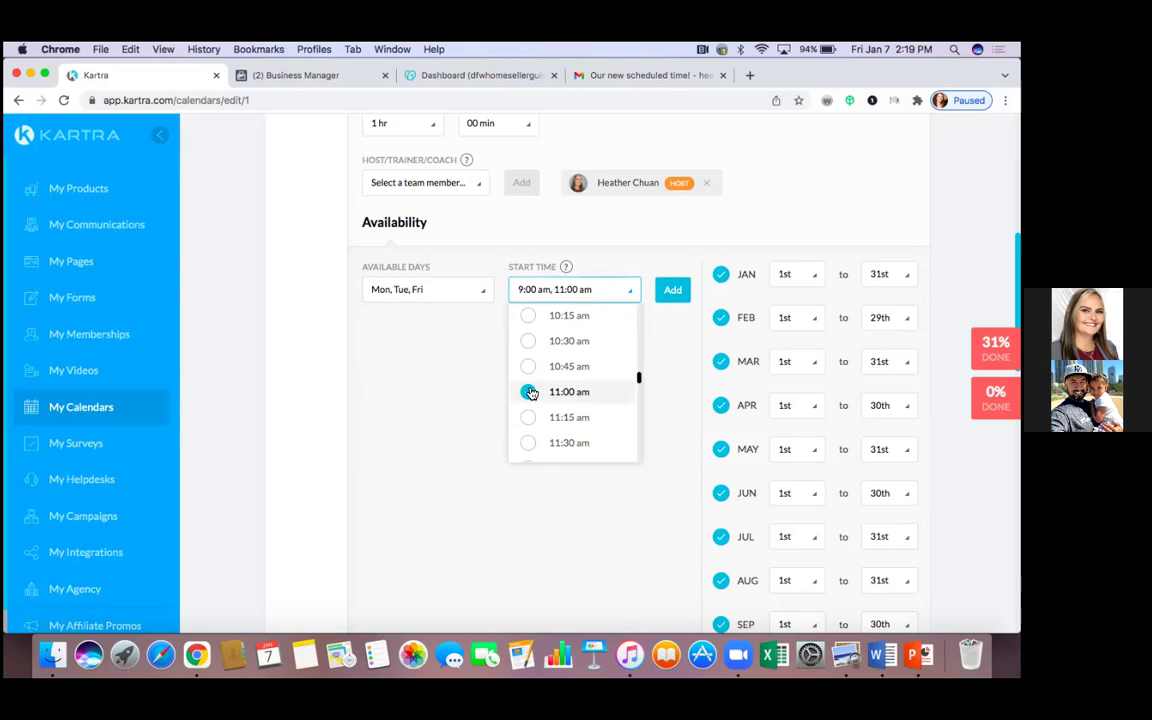
Step: Add 1:00 pm, 5:00 pm, 6:00 pm and 7:00 pm, then add the Mon, Tue, Fri slots
scroll(530, 392, down, 2)
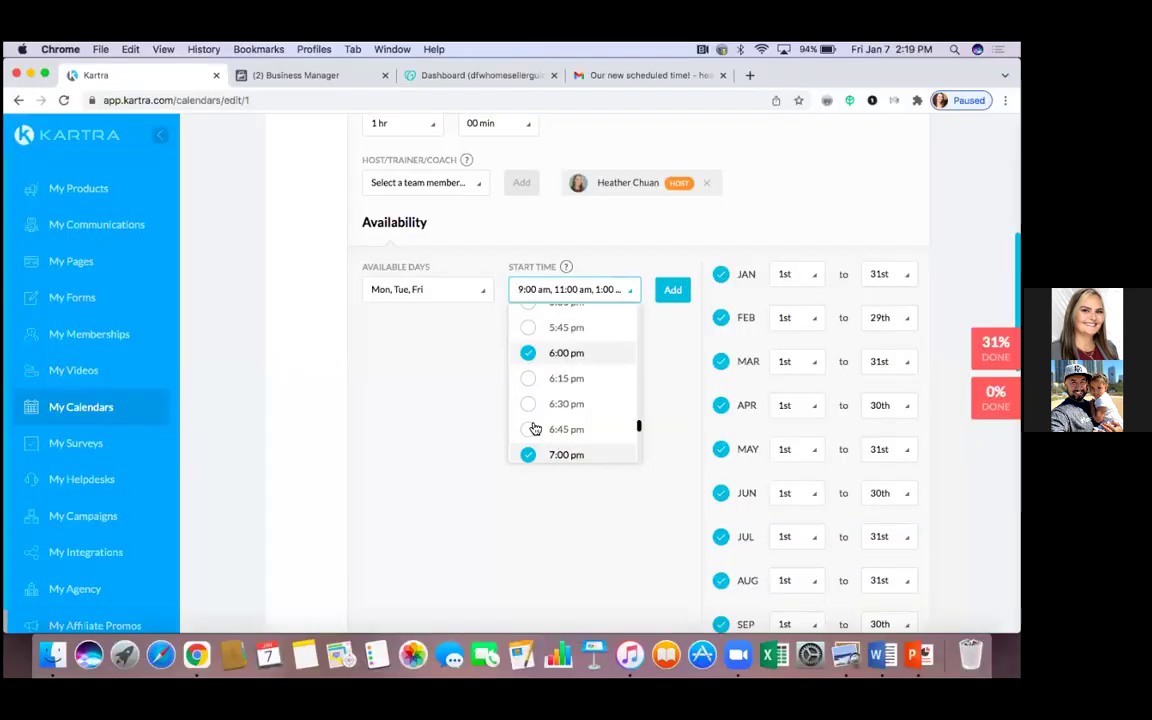
scroll(535, 425, up, 3)
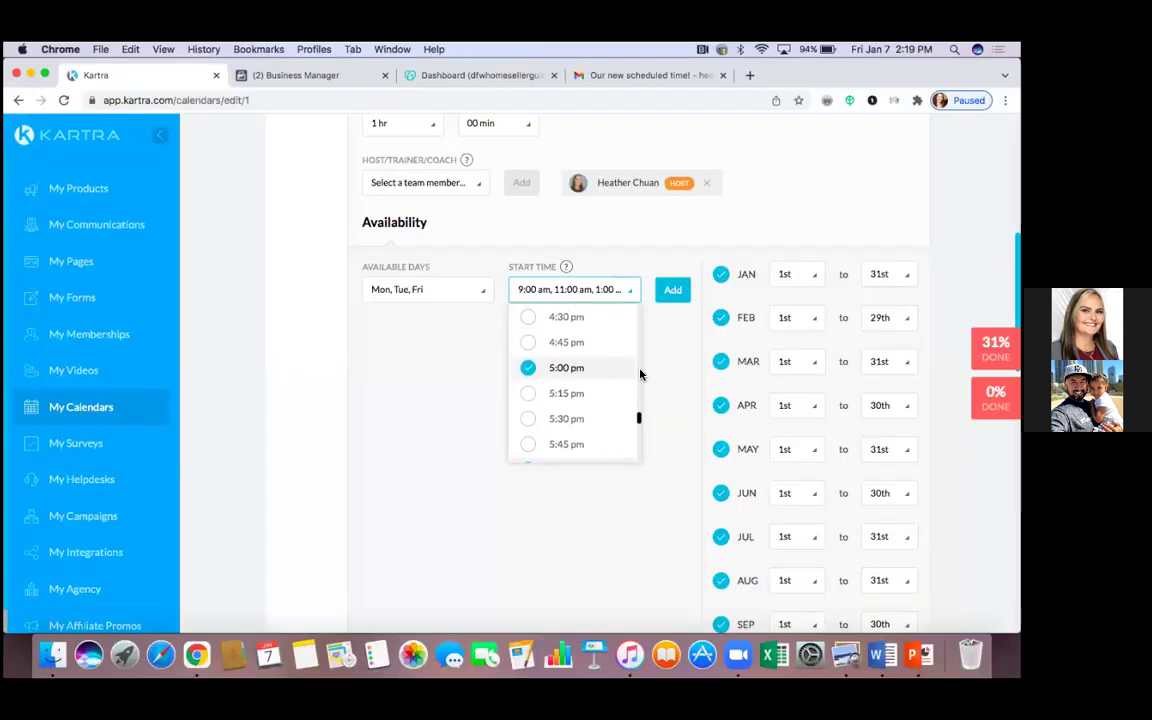
scroll(619, 346, up, 3)
scroll(620, 346, up, 15)
scroll(620, 346, up, 6)
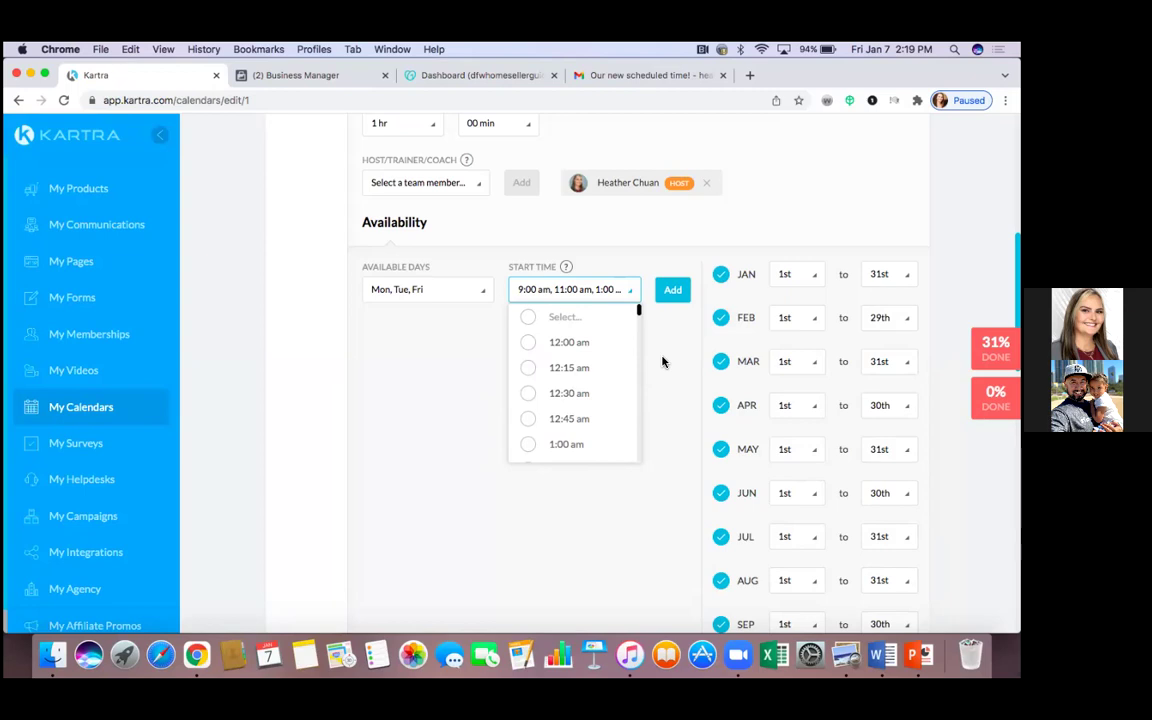
scroll(593, 404, down, 5)
scroll(593, 404, down, 6)
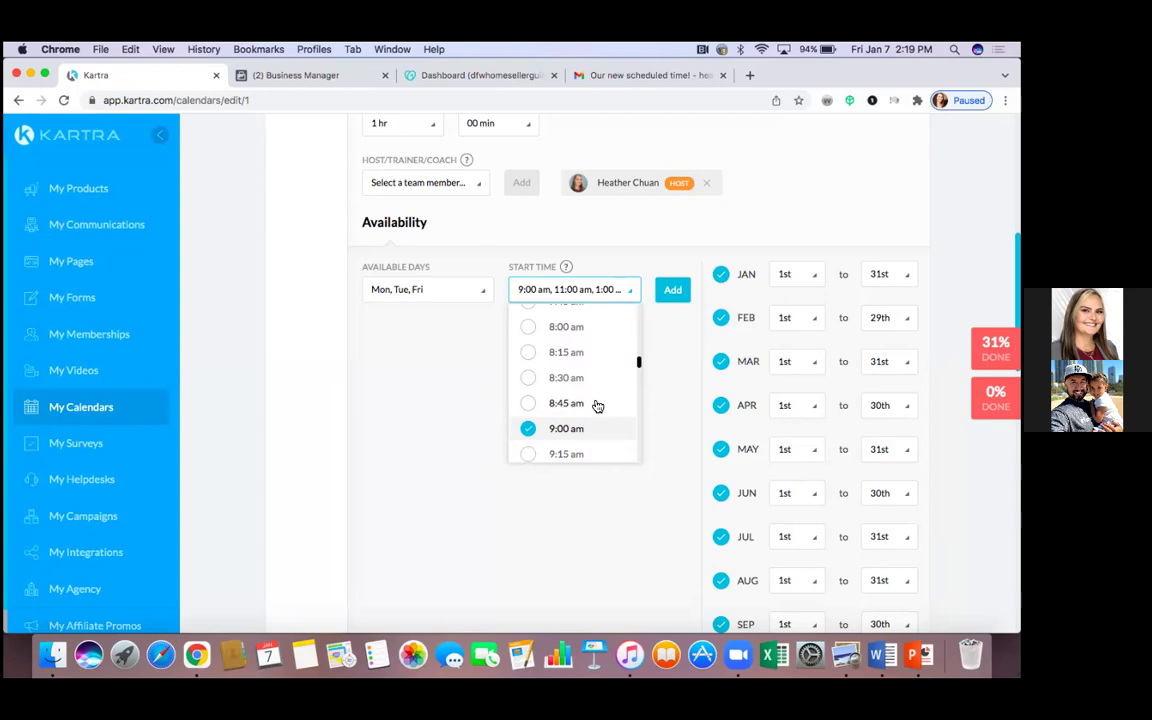
scroll(597, 405, up, 3)
scroll(597, 406, up, 2)
scroll(597, 405, up, 2)
scroll(597, 405, down, 10)
scroll(597, 406, down, 2)
scroll(597, 407, down, 1)
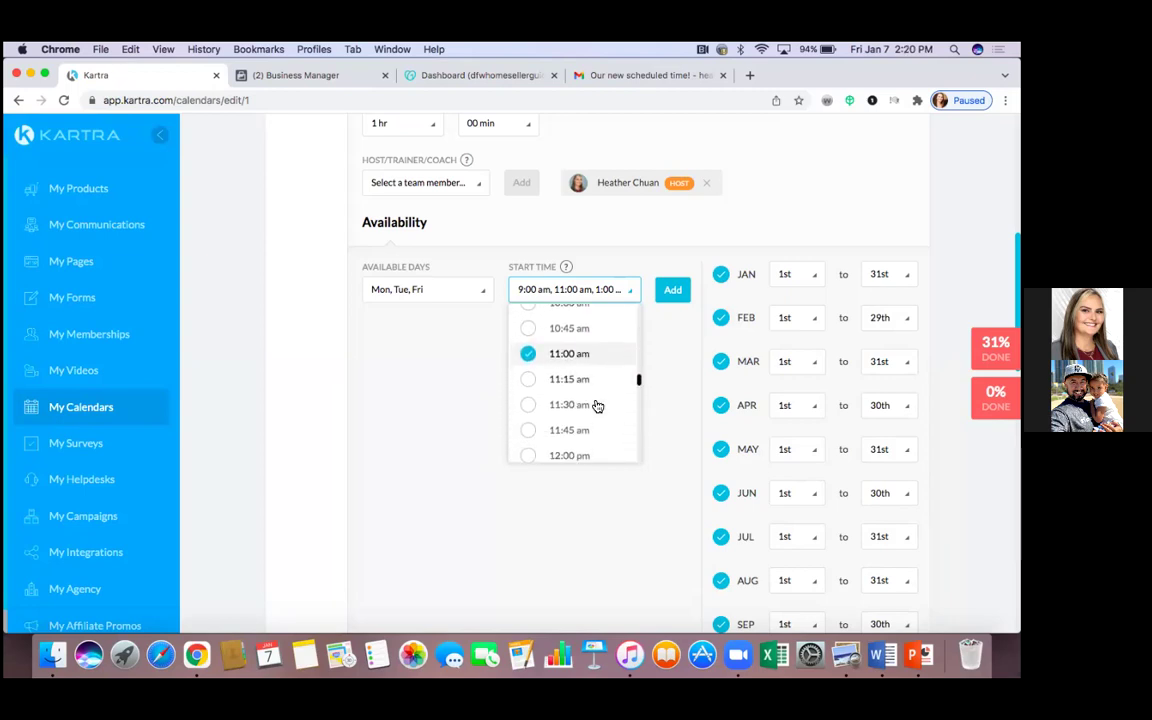
scroll(597, 405, down, 3)
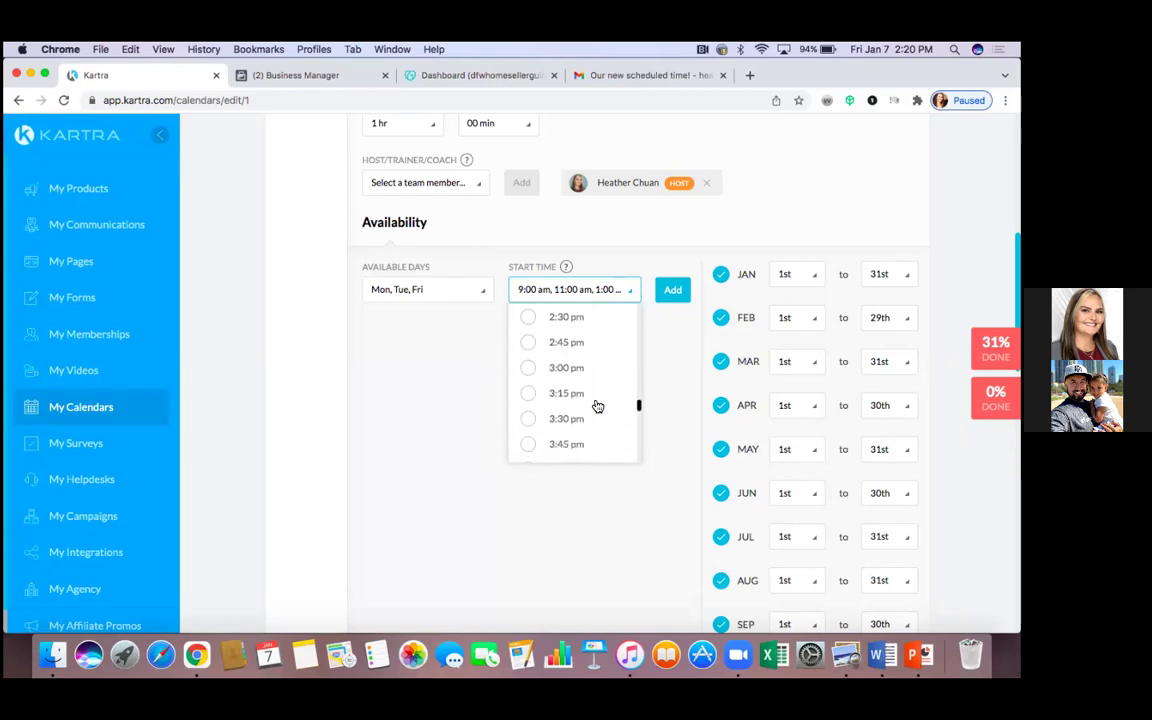
scroll(597, 405, down, 5)
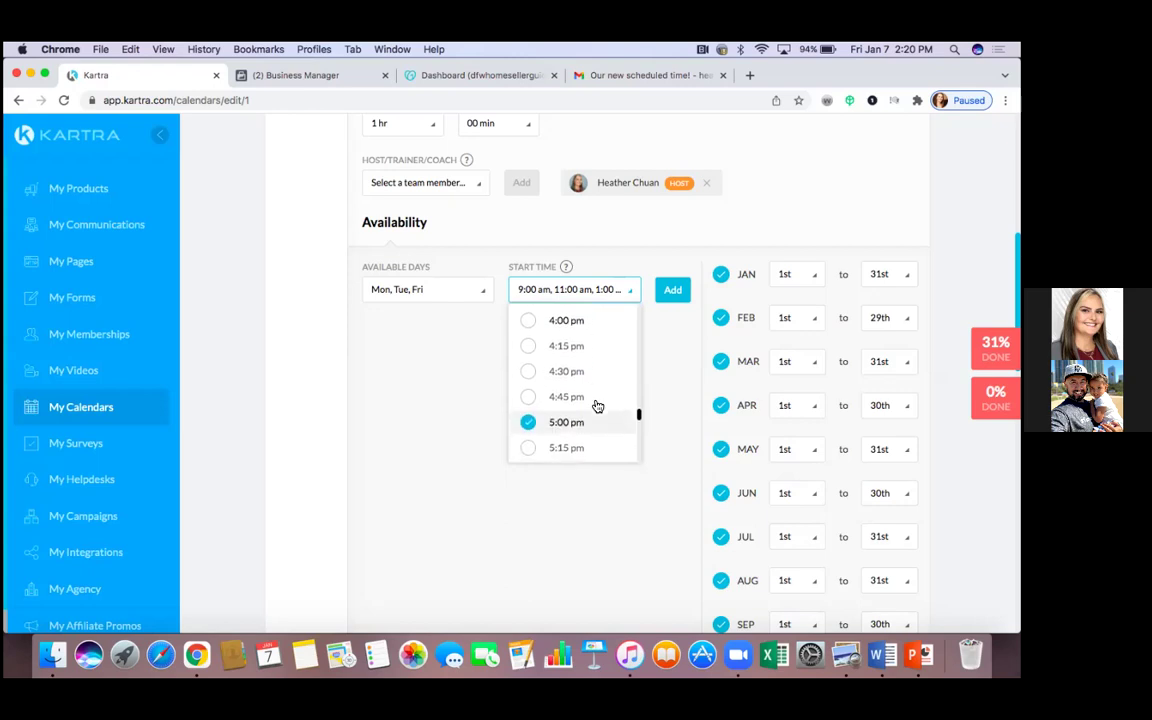
click(597, 405)
scroll(597, 405, down, 1)
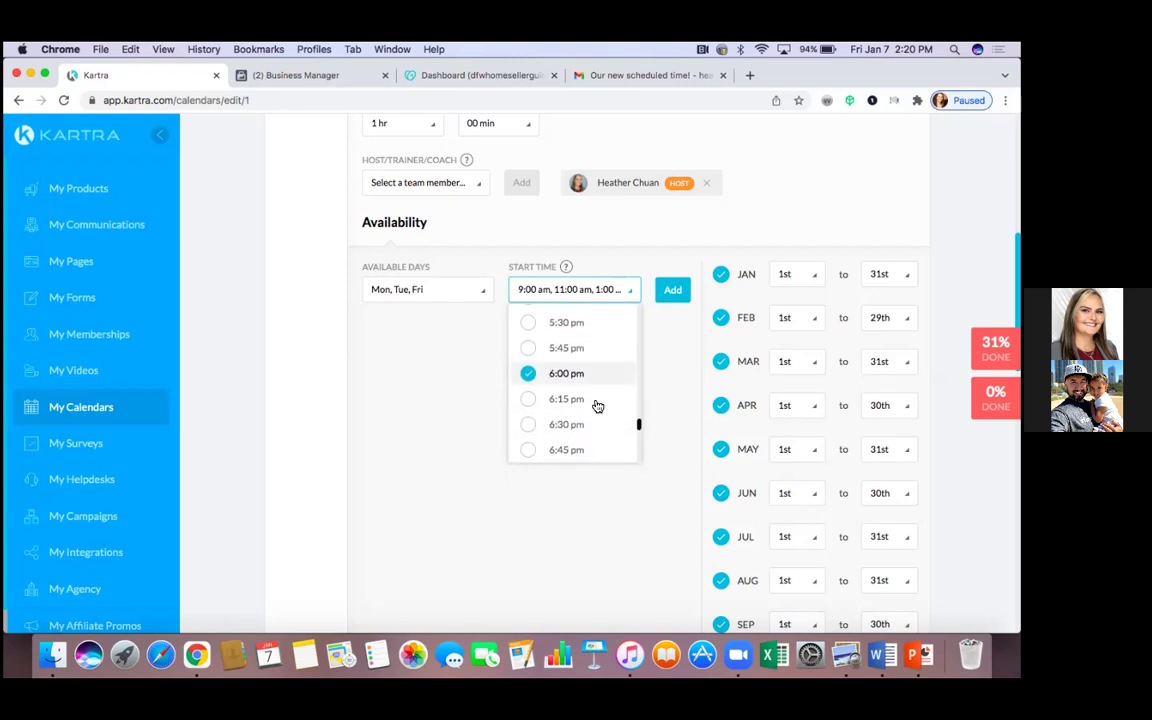
click(675, 296)
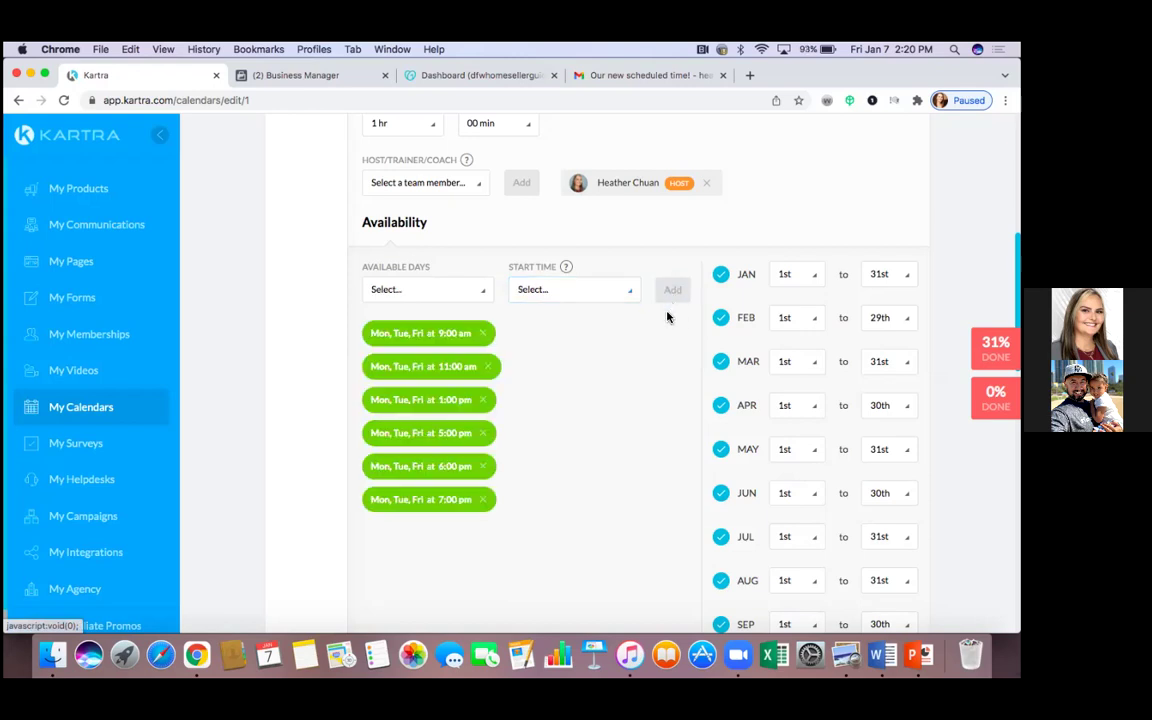
Step: Set the available days to Wednesday and Thursday
click(484, 299)
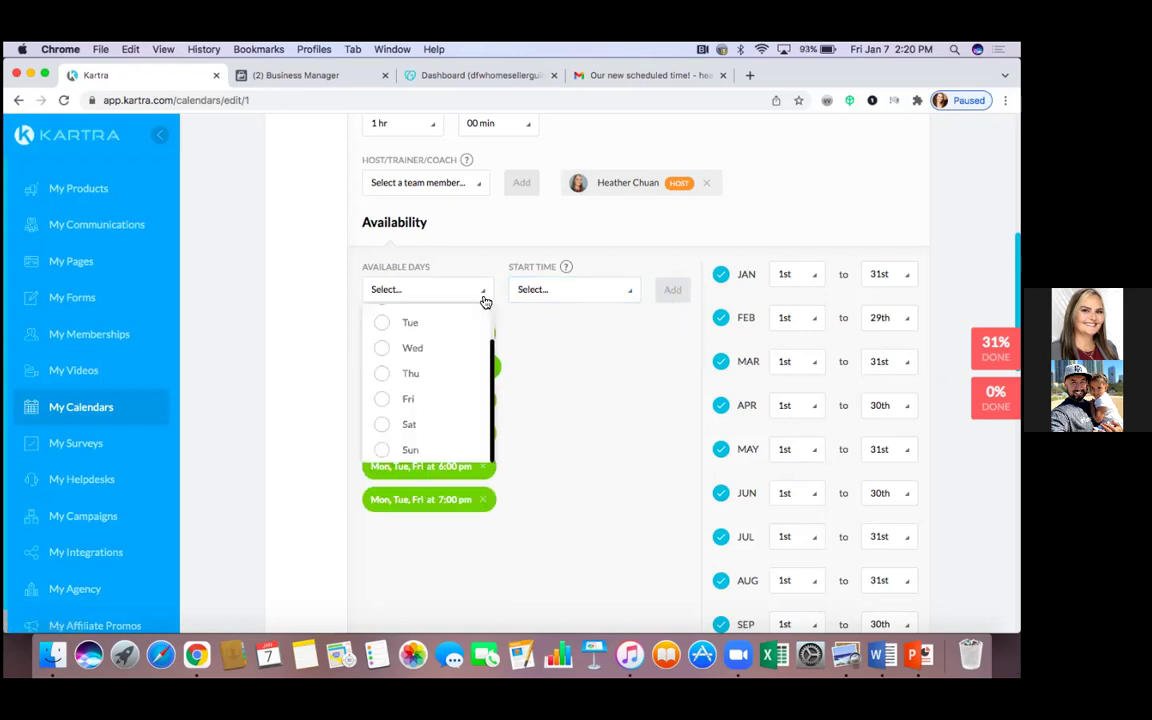
click(382, 348)
click(382, 373)
Step: Tick start times 9:00 am, 10:00 am, 11:00 am, 12:00 pm and 1:00 pm, then add them
click(575, 289)
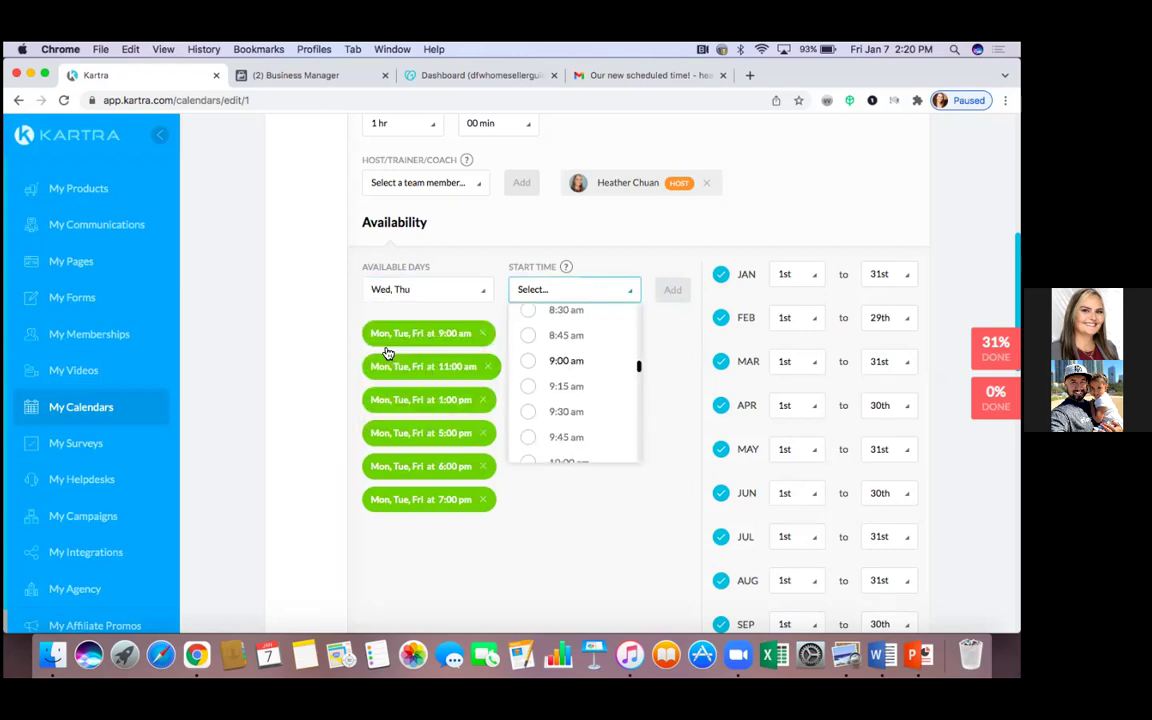
click(528, 356)
scroll(563, 372, down, 2)
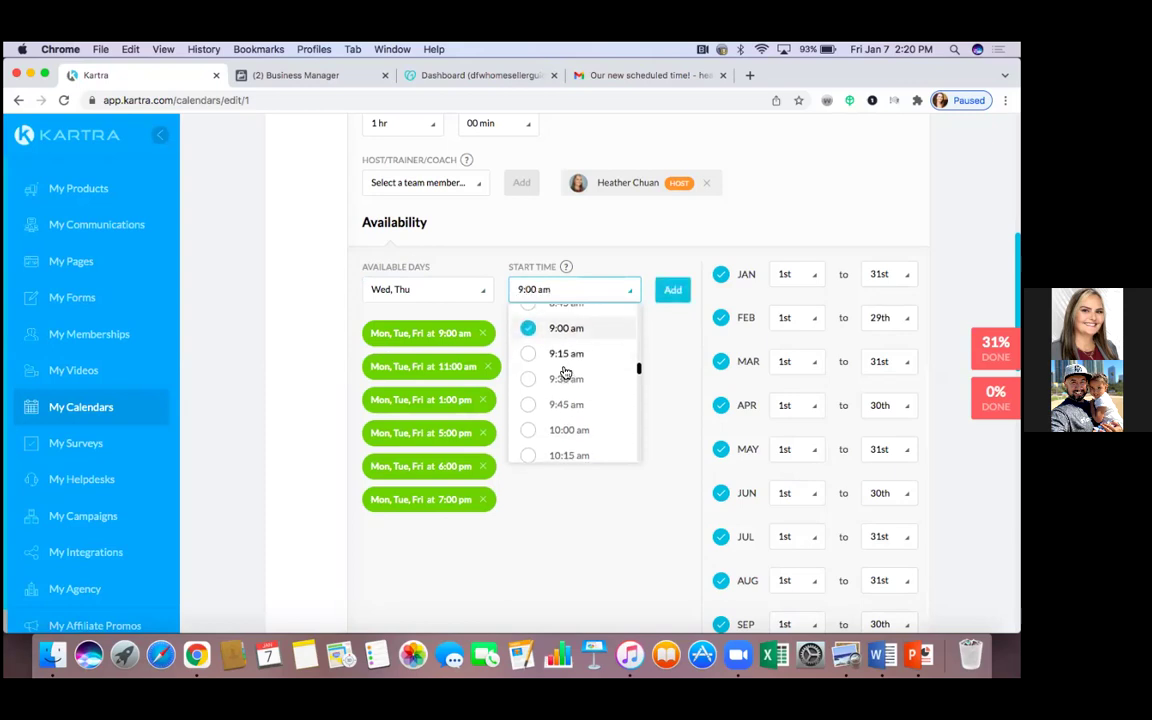
click(528, 349)
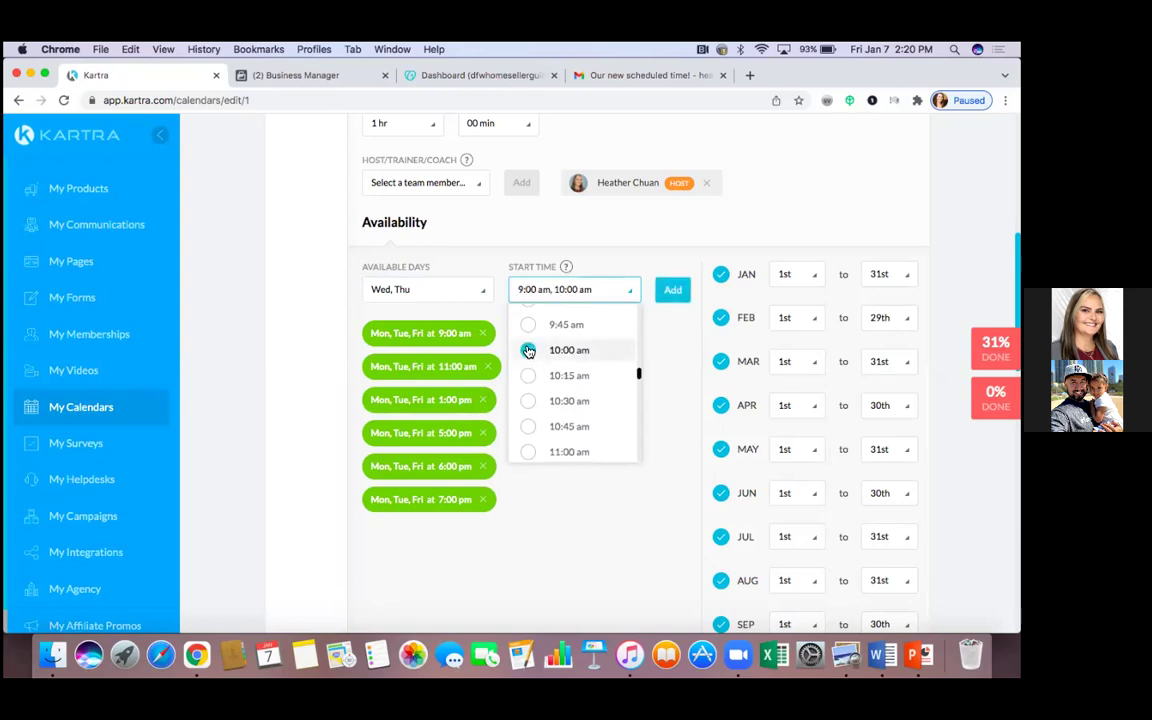
scroll(568, 398, down, 3)
click(532, 376)
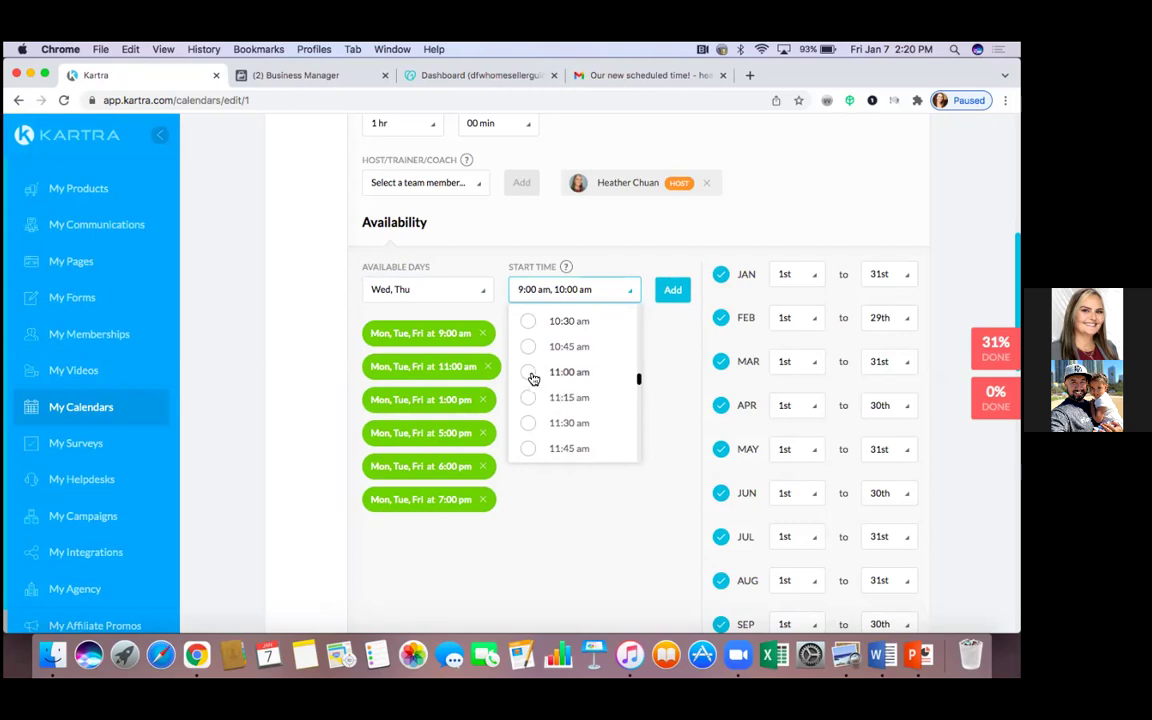
scroll(568, 378, down, 3)
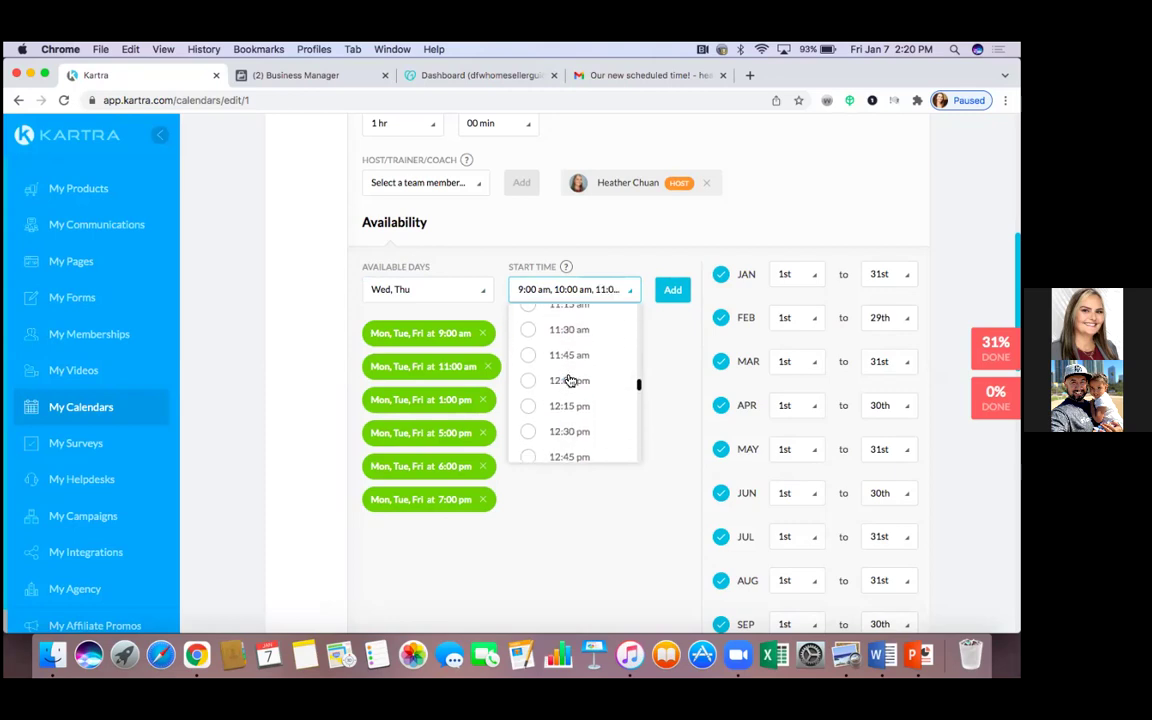
click(530, 358)
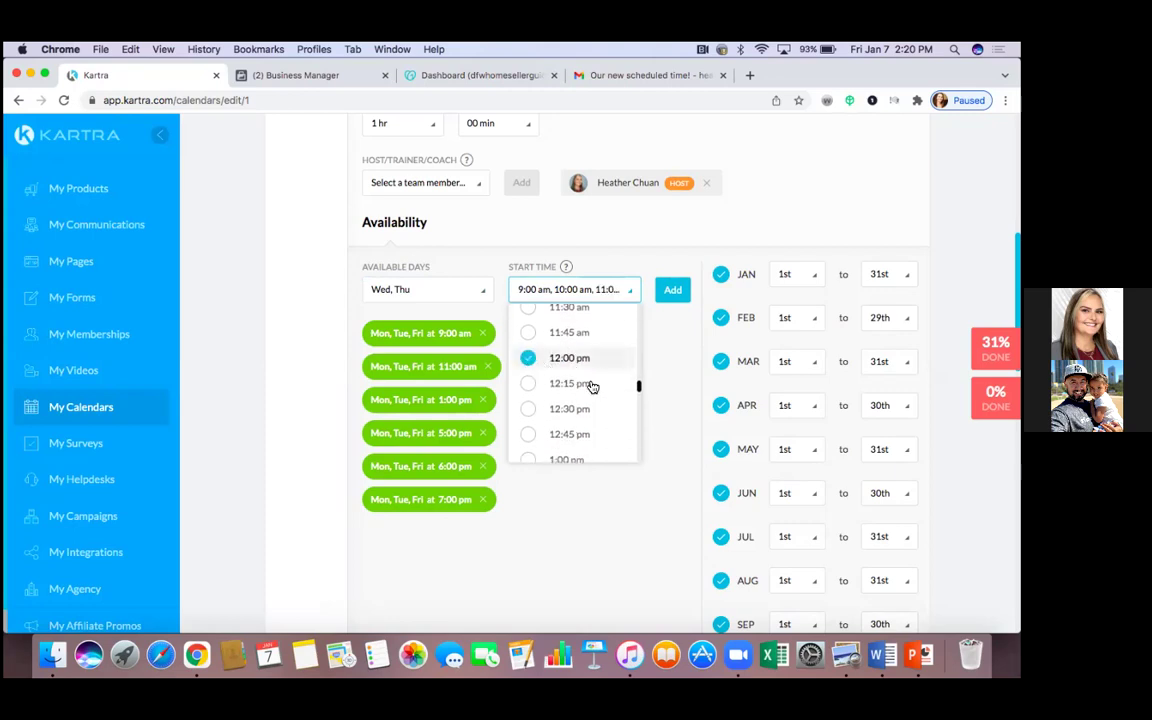
scroll(594, 387, down, 3)
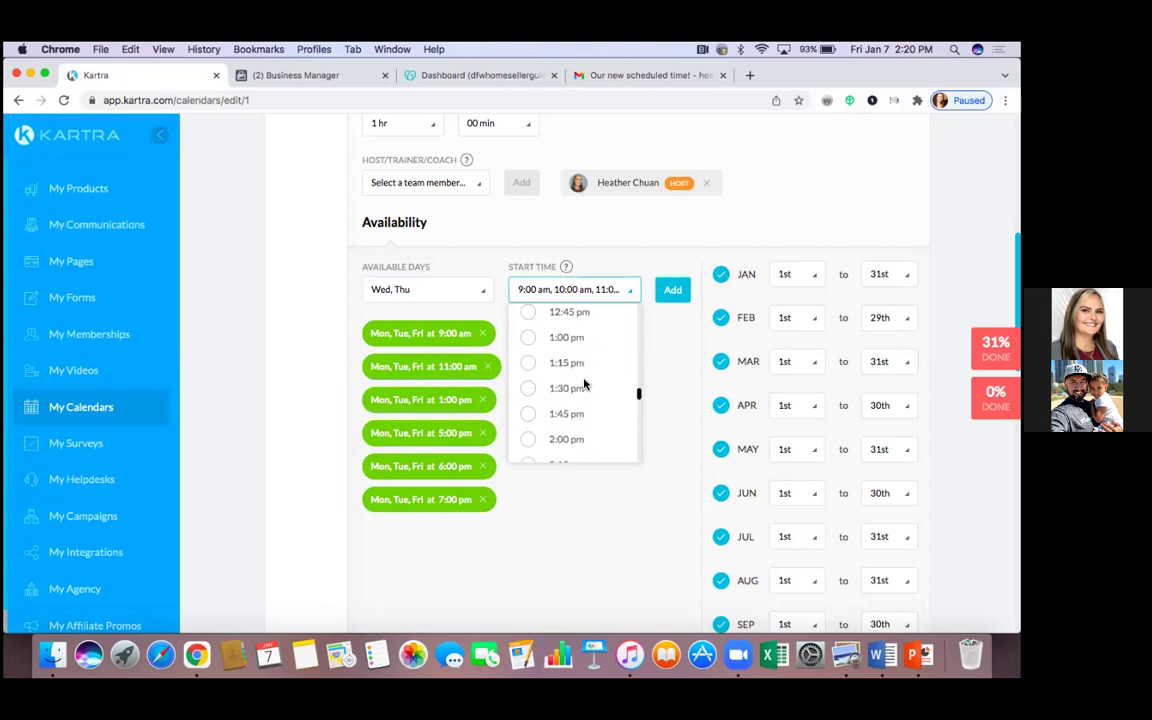
click(529, 339)
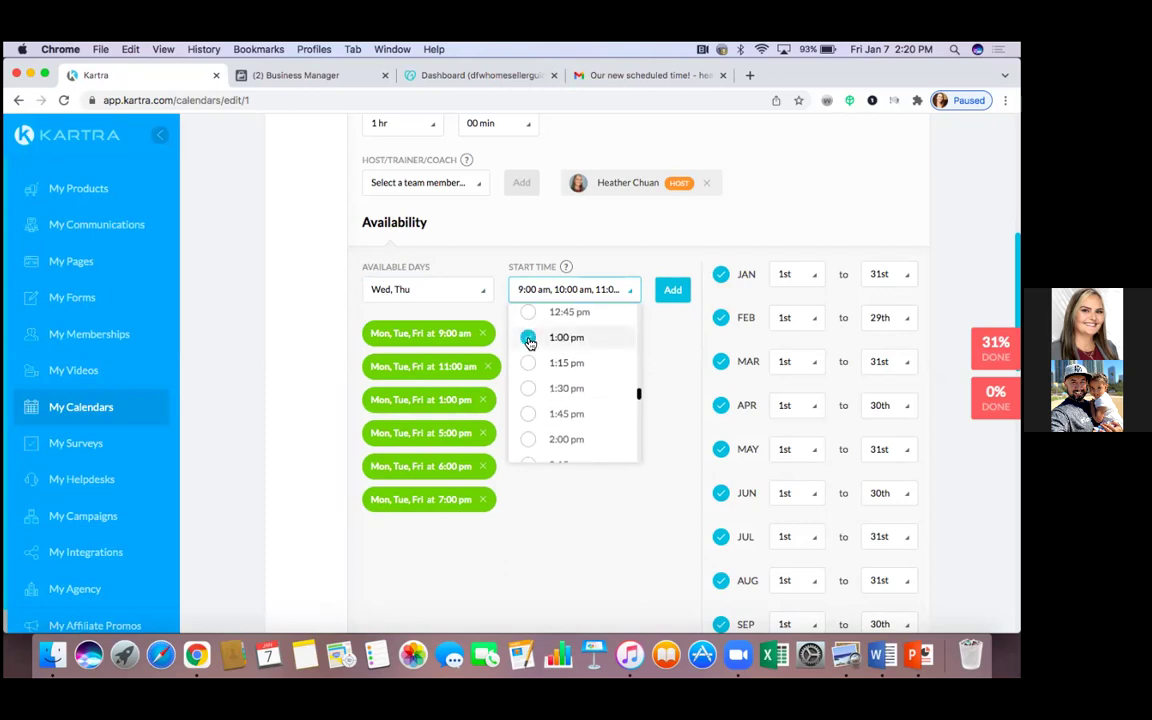
click(684, 300)
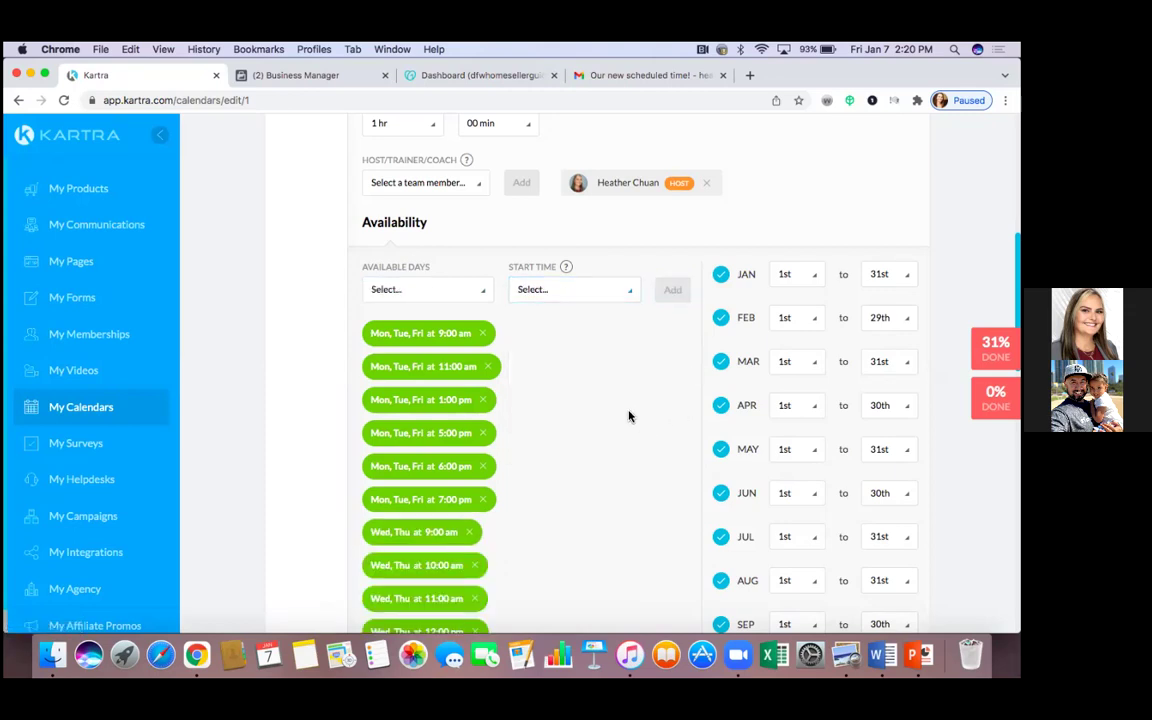
Step: Choose Saturday and Sunday as the available days
click(485, 292)
click(383, 425)
click(383, 450)
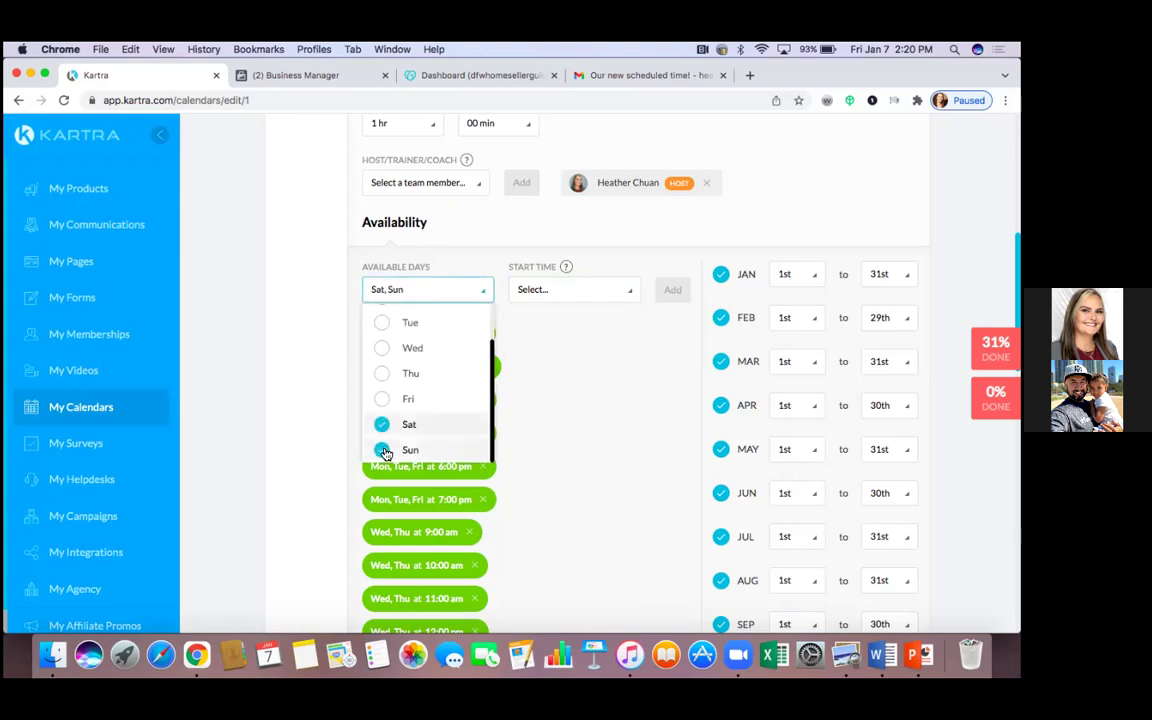
click(581, 355)
Step: Pick 11:00 am and 6:00 pm as the weekend start times
click(603, 302)
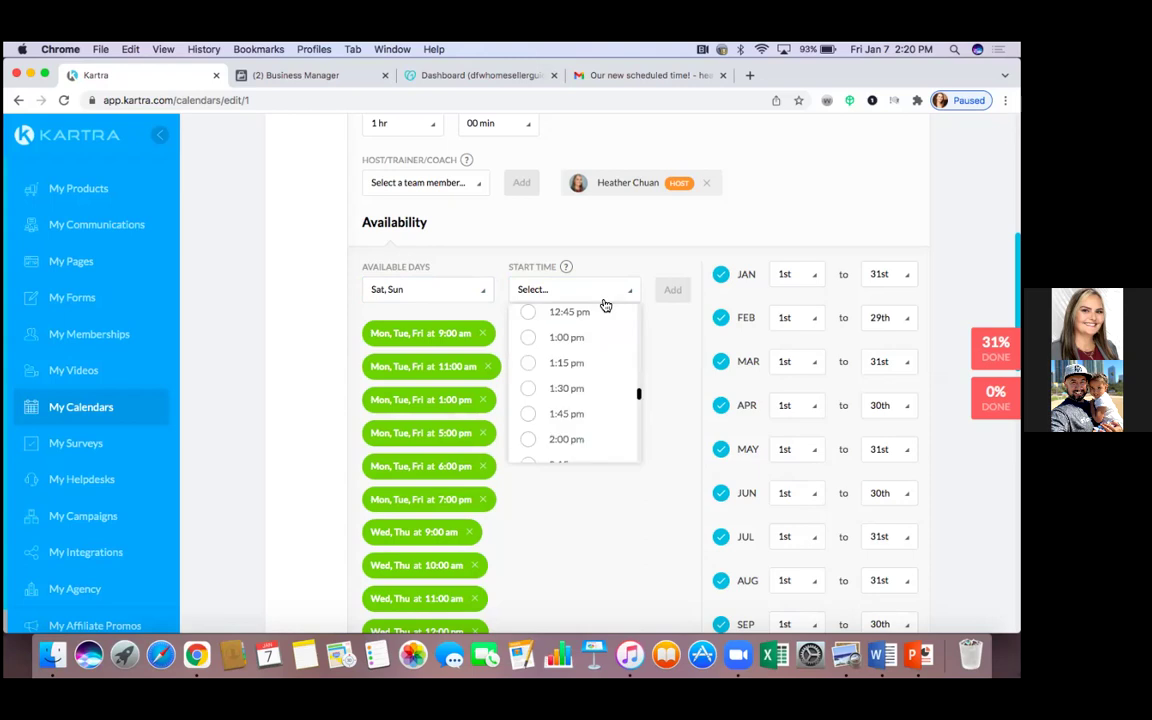
scroll(592, 368, up, 3)
scroll(592, 368, up, 3)
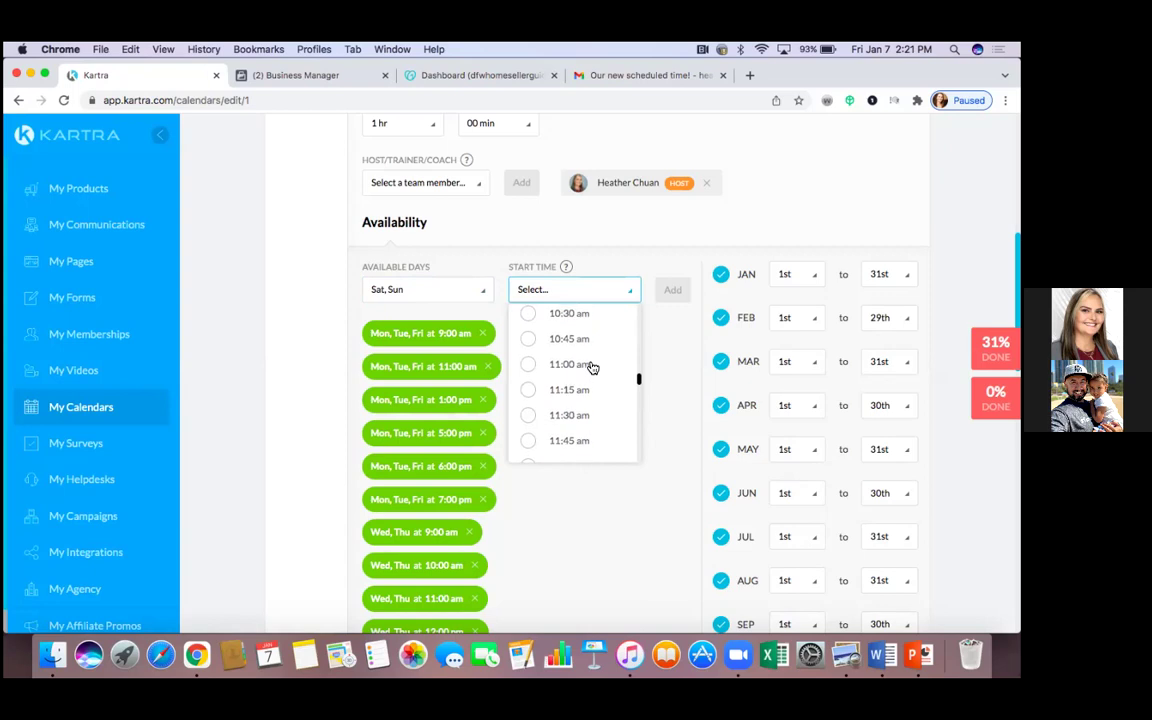
click(530, 366)
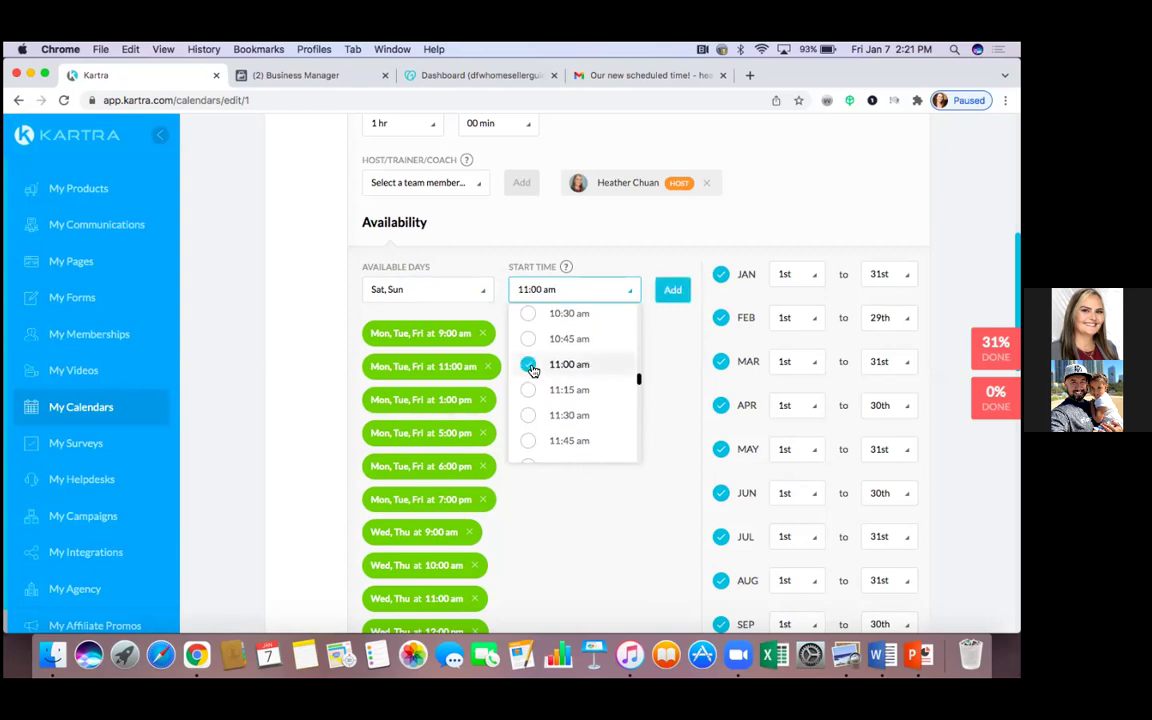
scroll(566, 373, down, 3)
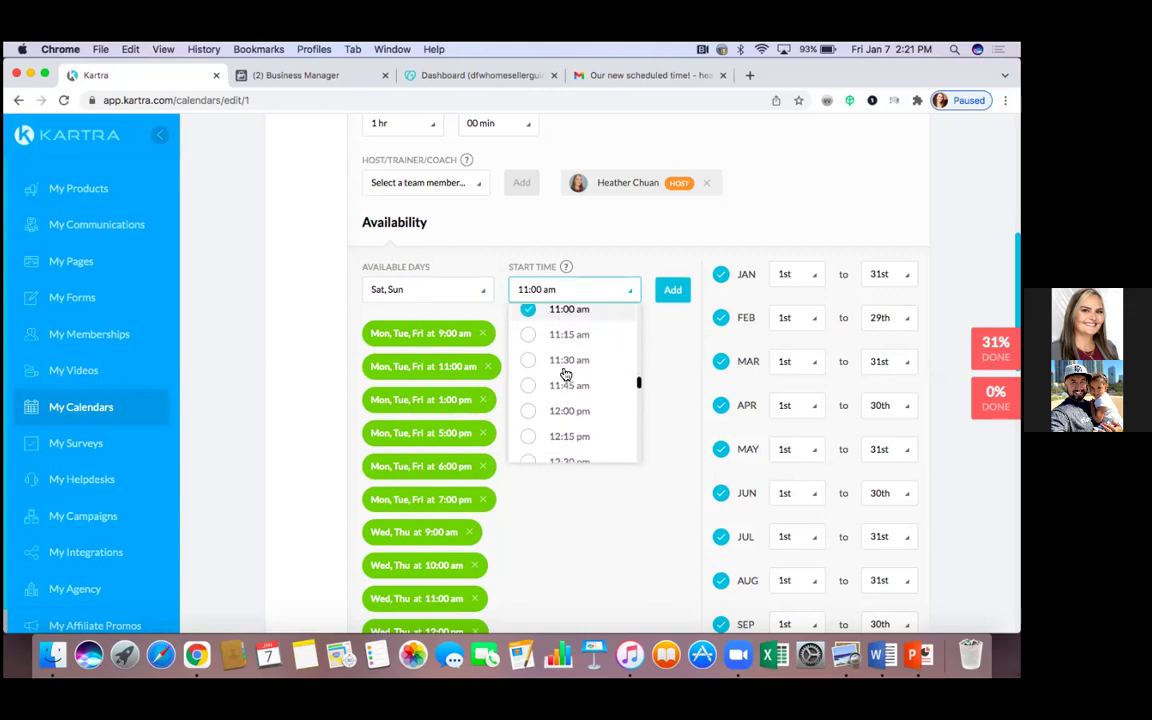
scroll(566, 373, down, 6)
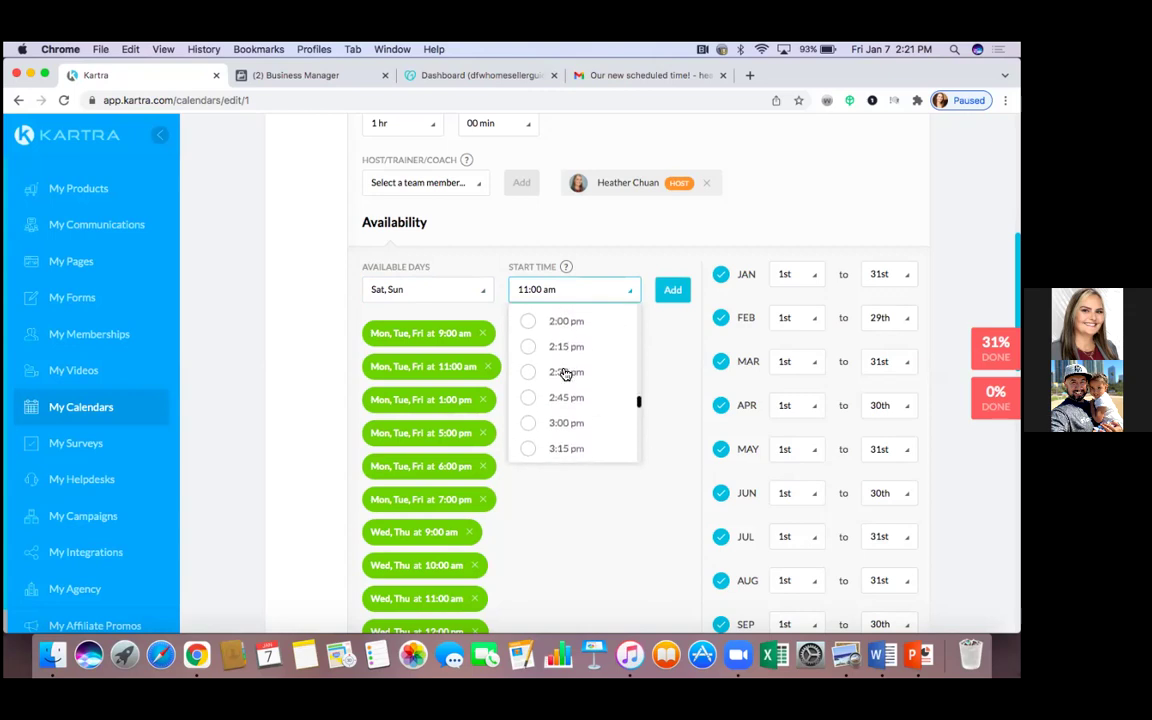
scroll(566, 375, down, 2)
click(528, 359)
scroll(535, 404, down, 2)
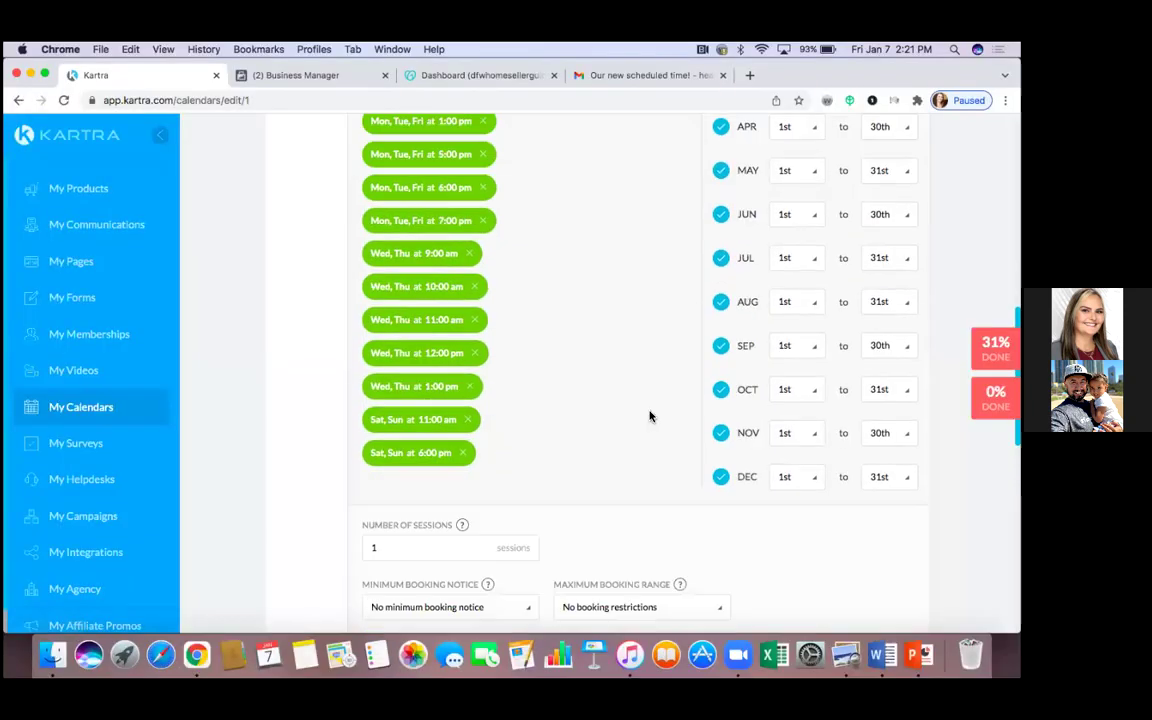
scroll(649, 416, down, 3)
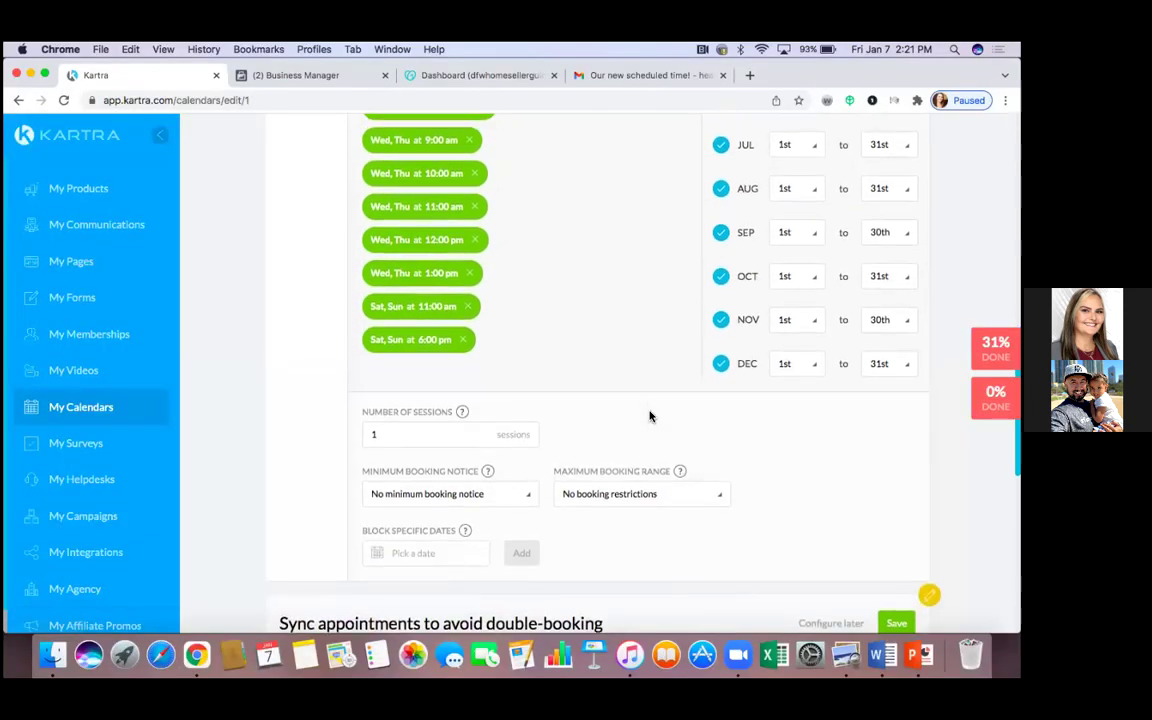
scroll(649, 416, up, 5)
scroll(649, 416, down, 5)
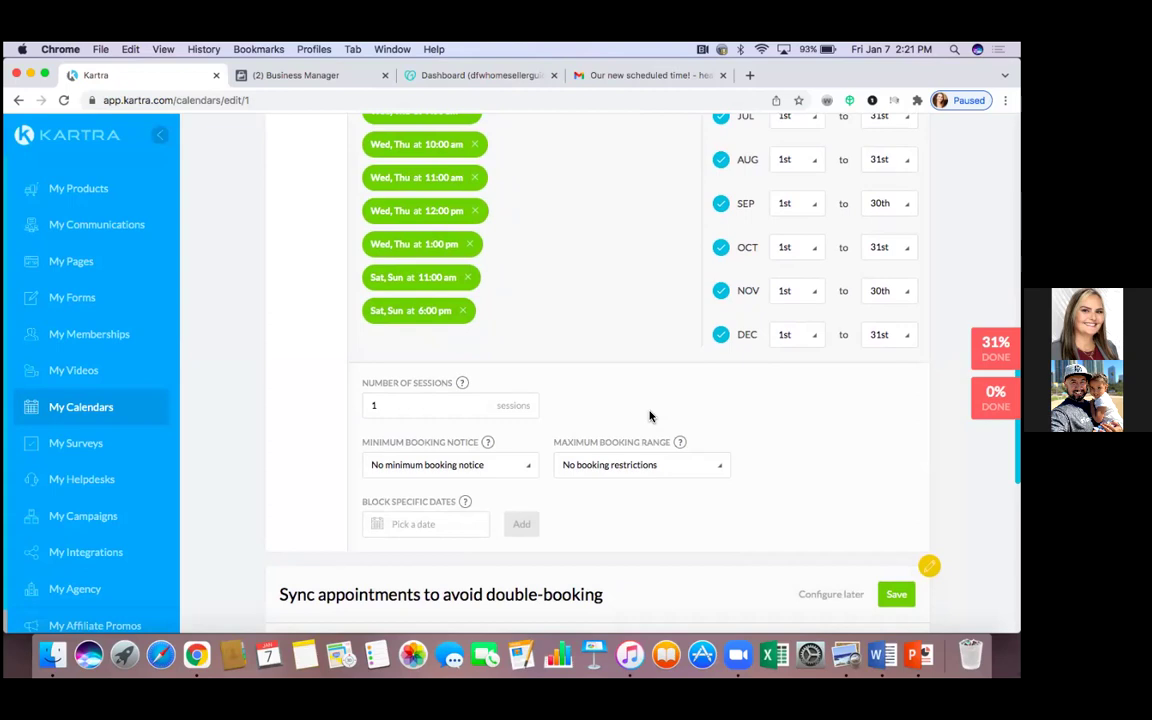
scroll(517, 450, down, 1)
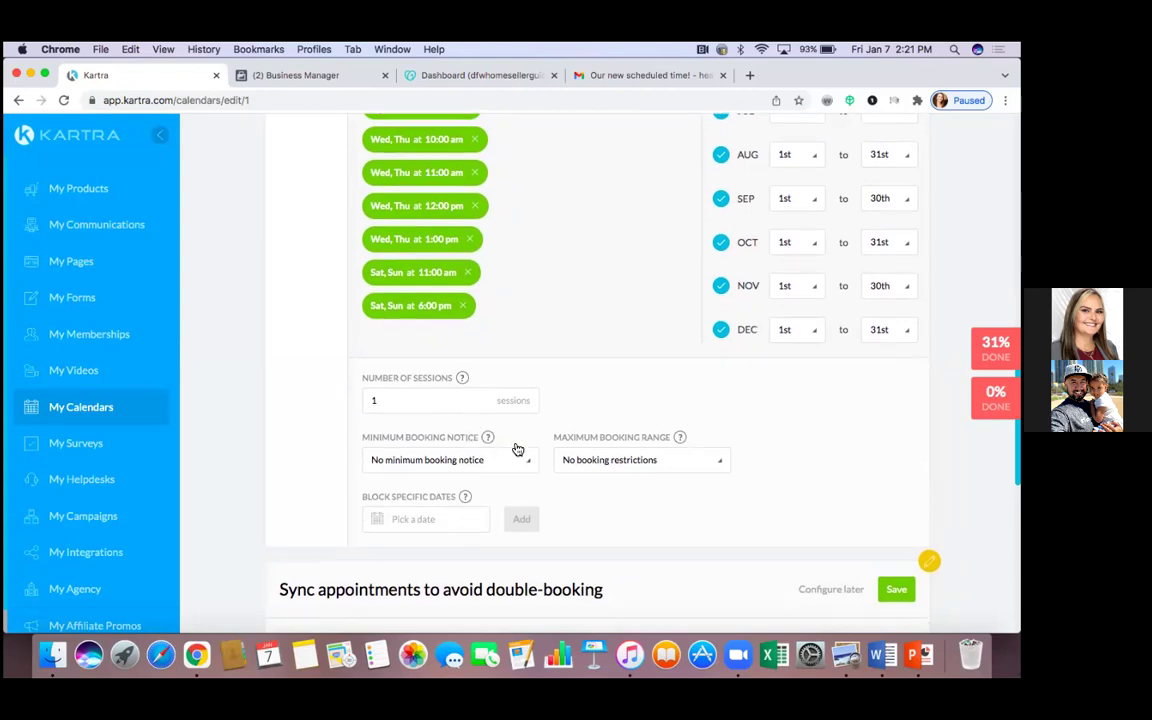
scroll(517, 450, down, 2)
click(521, 377)
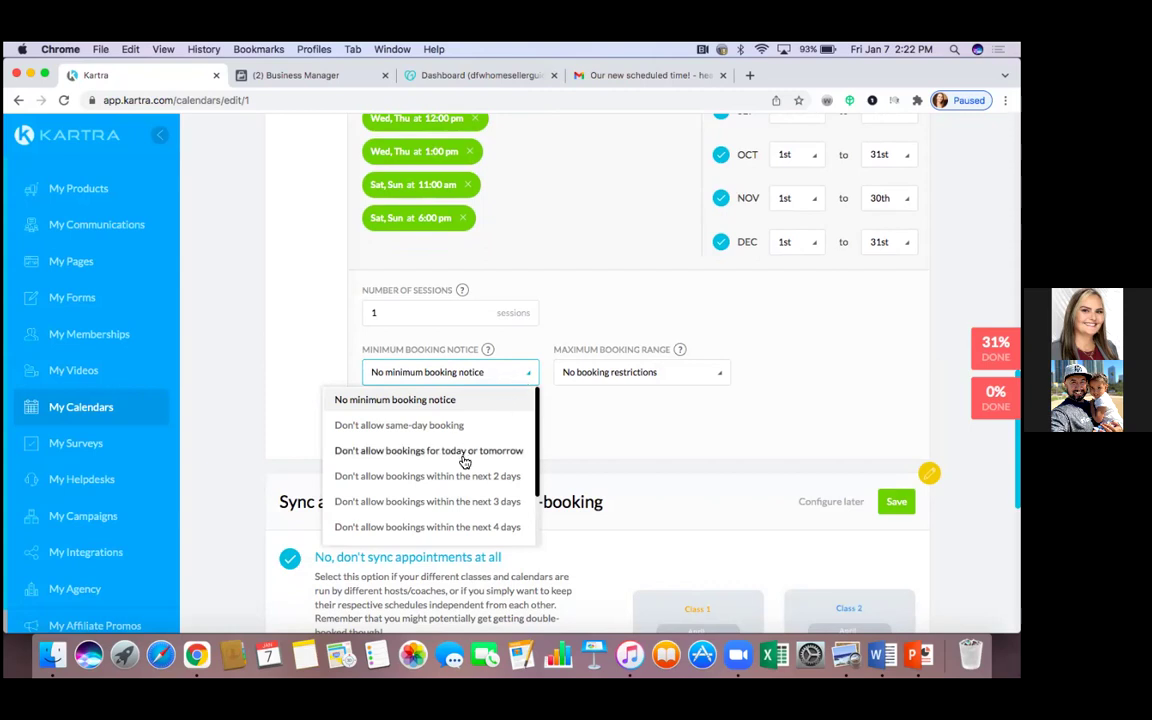
scroll(464, 483, down, 2)
scroll(463, 481, down, 1)
scroll(463, 481, up, 4)
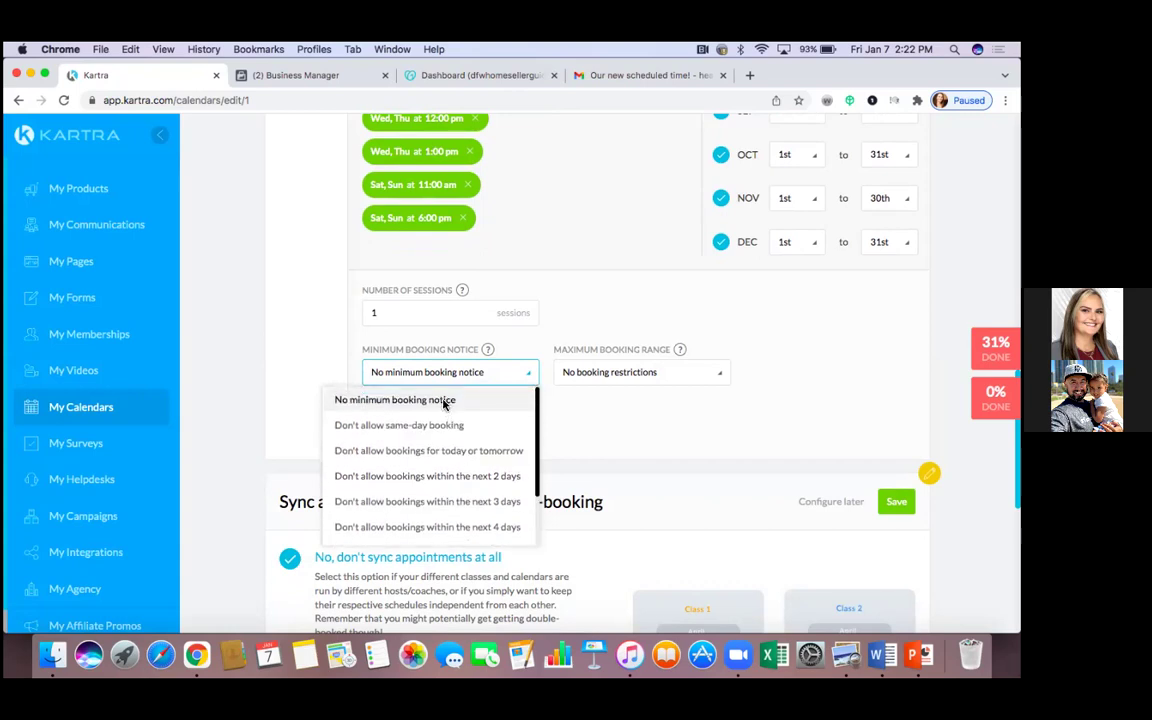
click(443, 401)
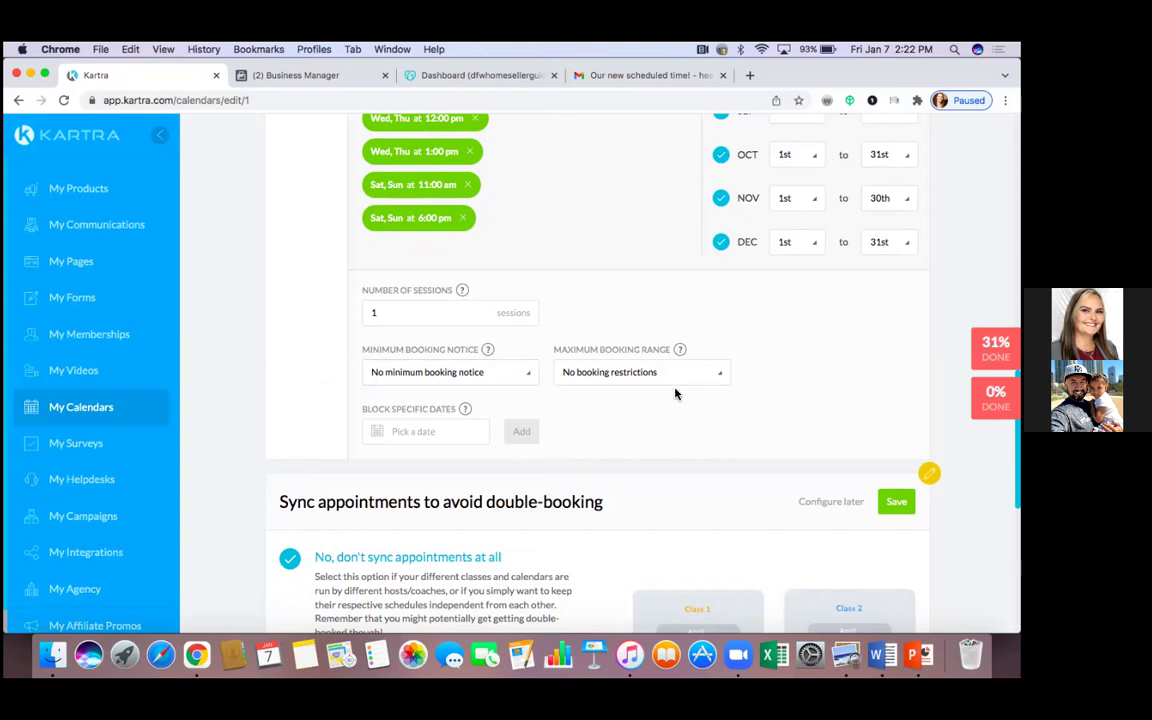
Step: Change Maximum Booking Range from next 7 days to 'Only bookings within the next 3 days'
click(700, 377)
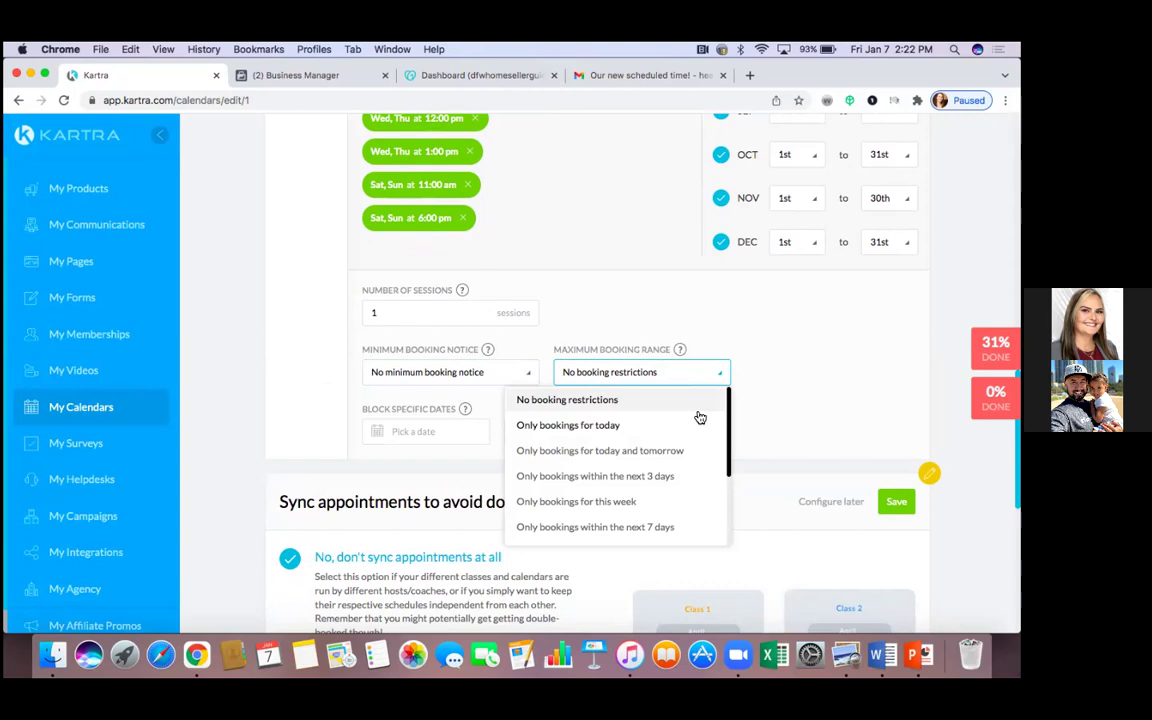
click(650, 528)
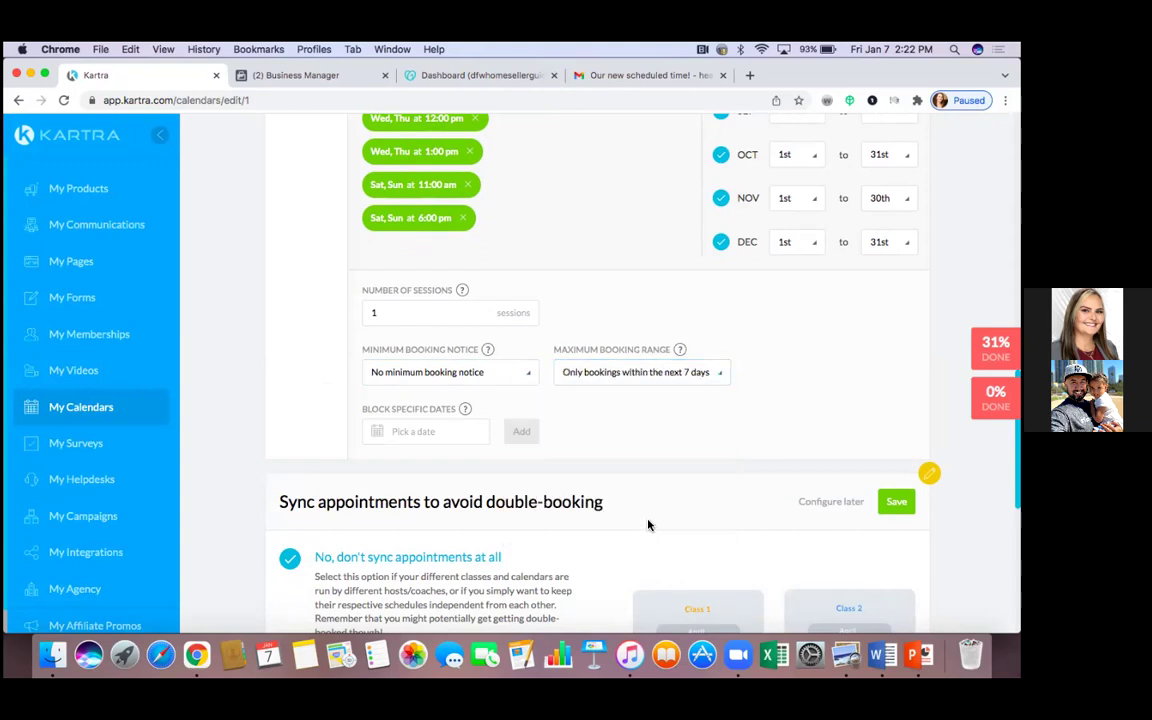
click(722, 380)
scroll(663, 489, down, 5)
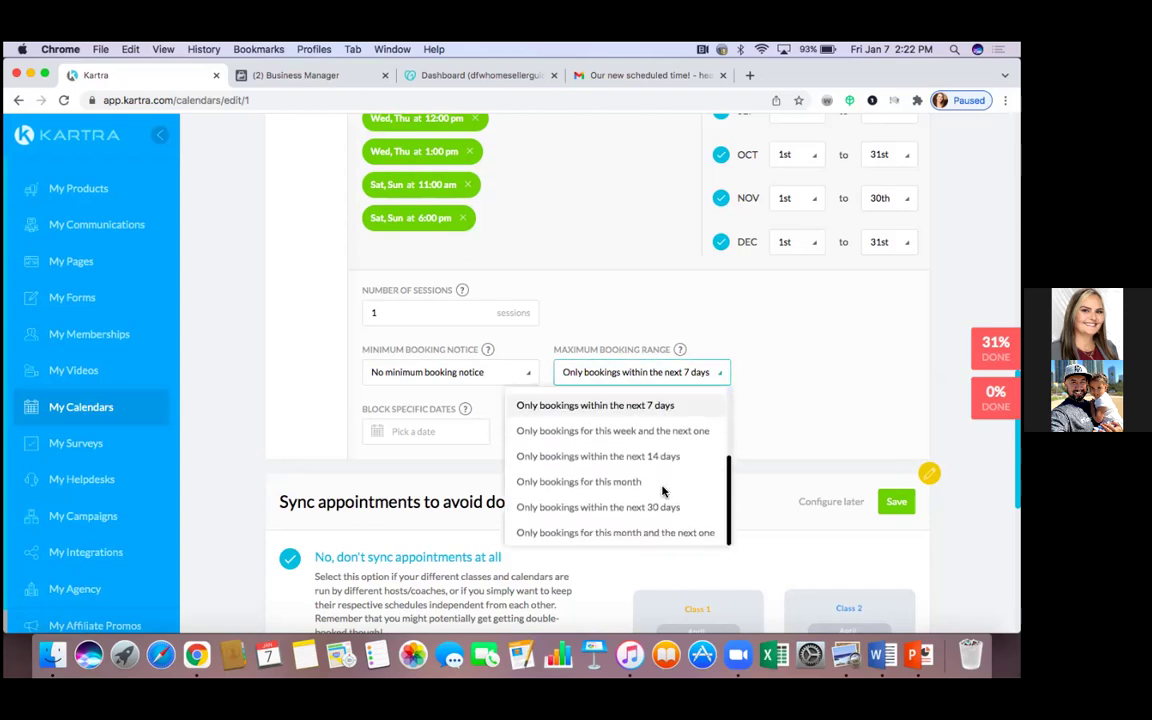
scroll(663, 491, up, 5)
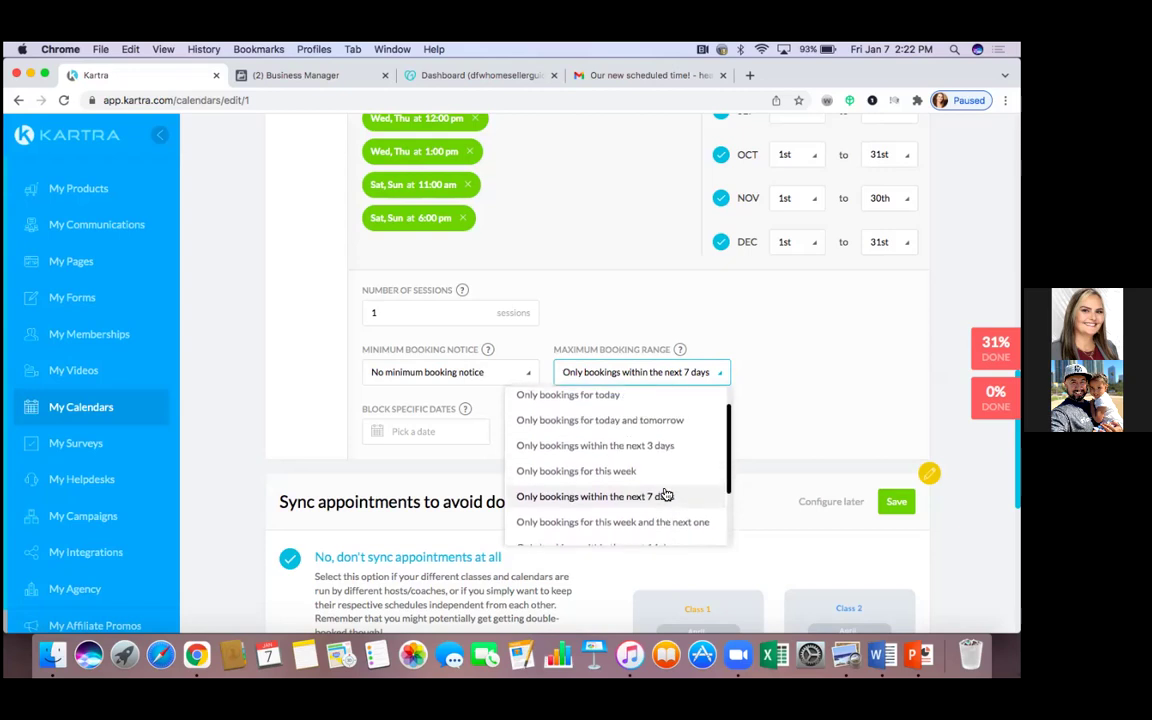
scroll(666, 494, down, 2)
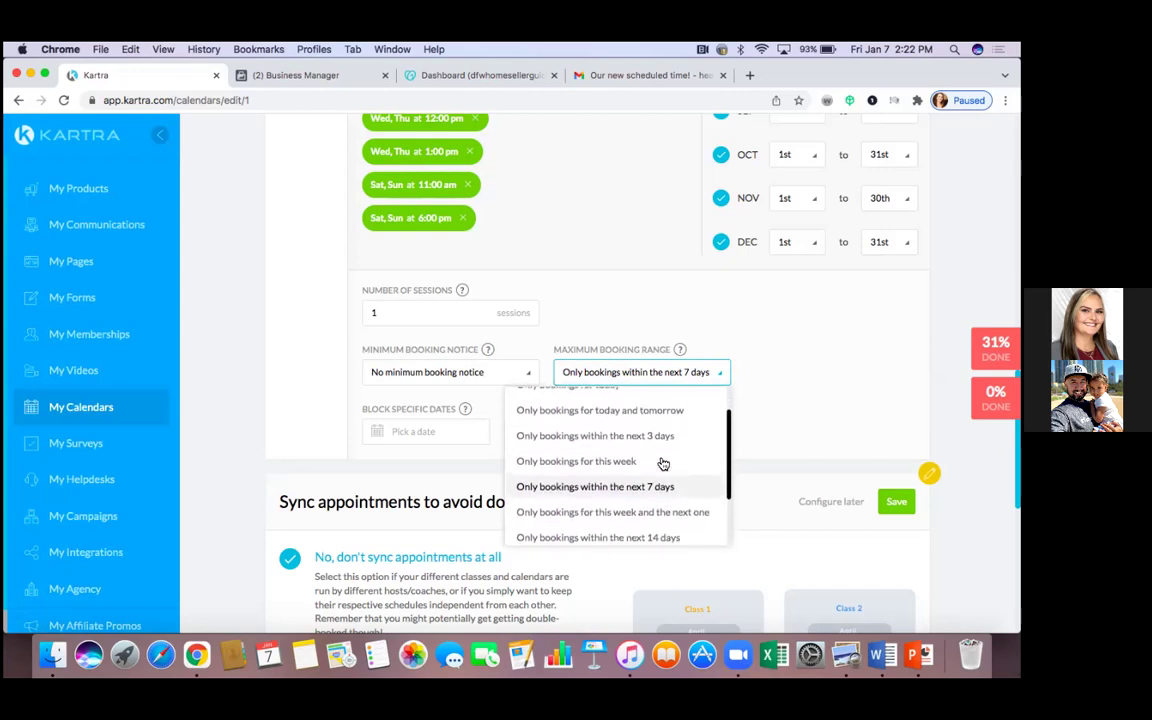
scroll(663, 440, up, 1)
click(663, 437)
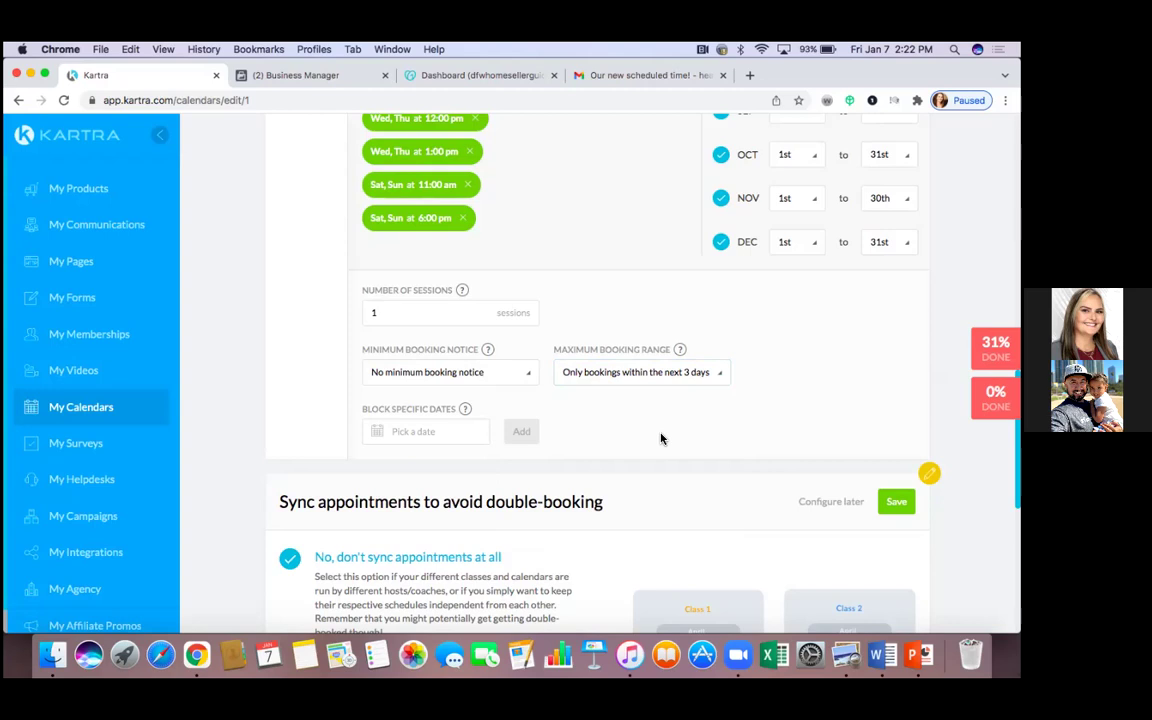
scroll(660, 438, down, 4)
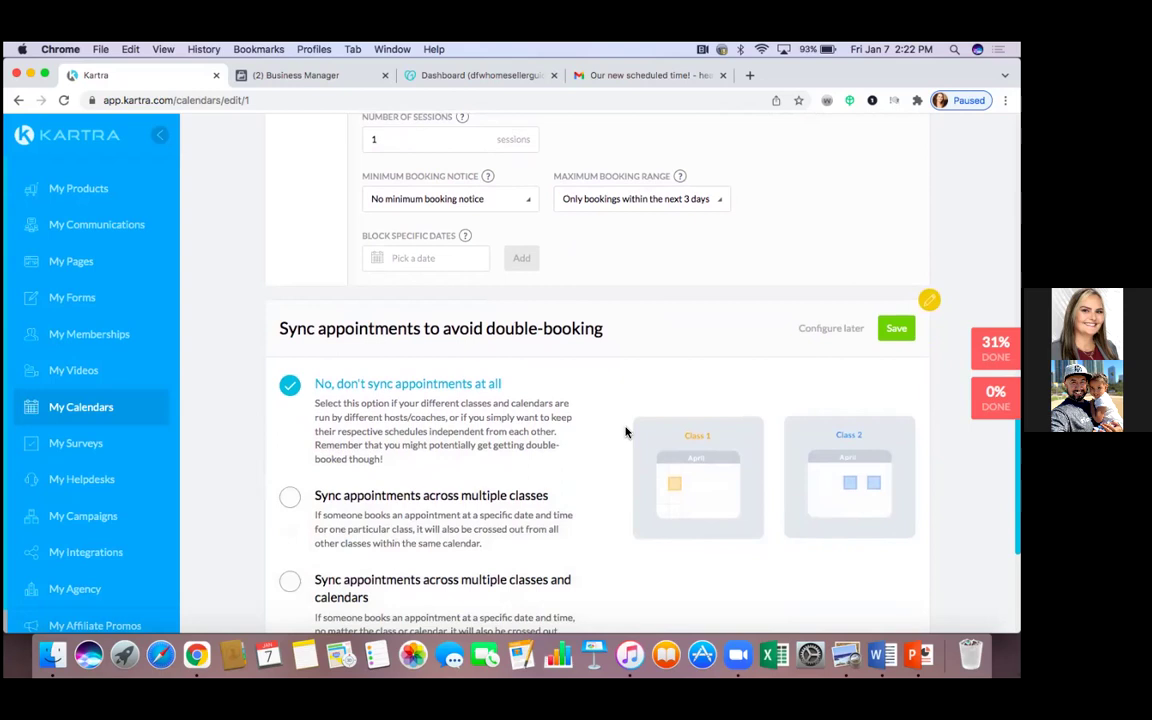
Step: Save the appointment syncing section with syncing turned off
scroll(624, 440, down, 2)
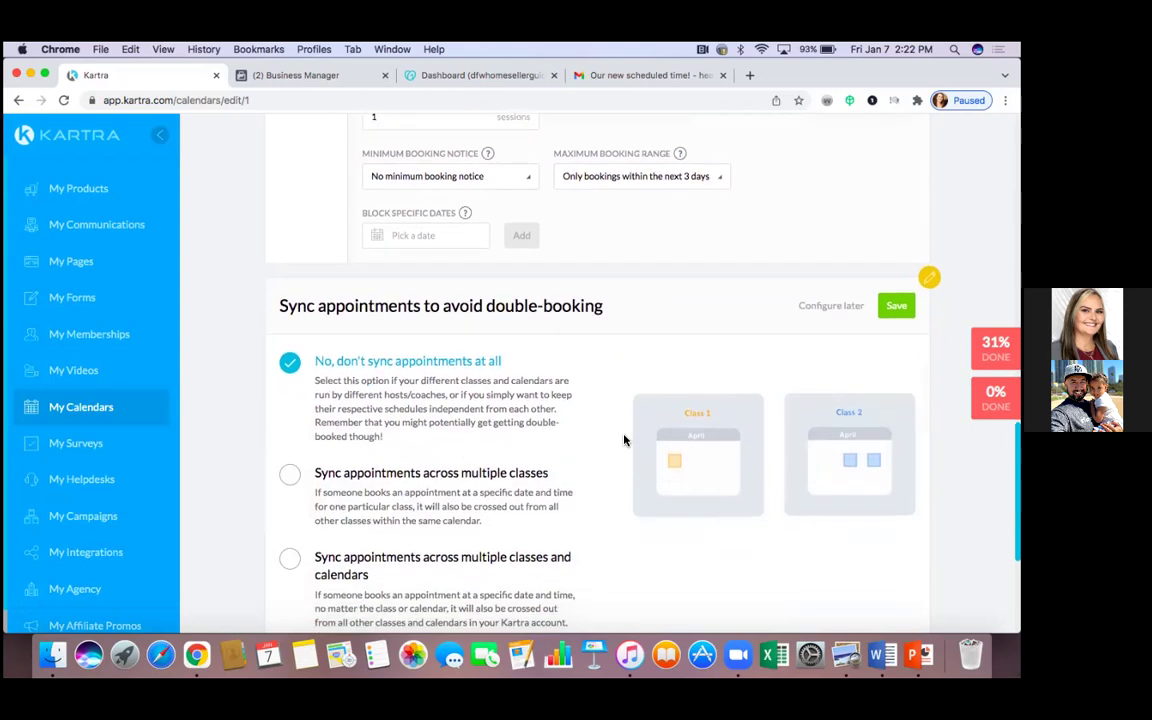
scroll(624, 440, up, 2)
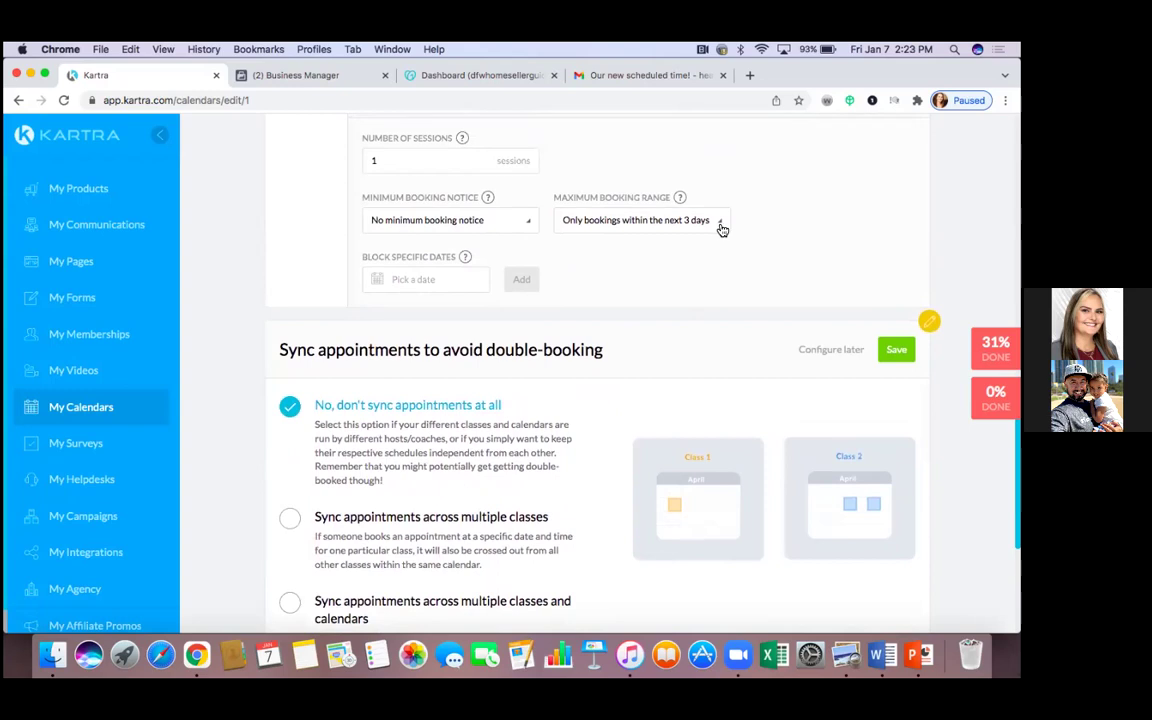
scroll(656, 368, down, 3)
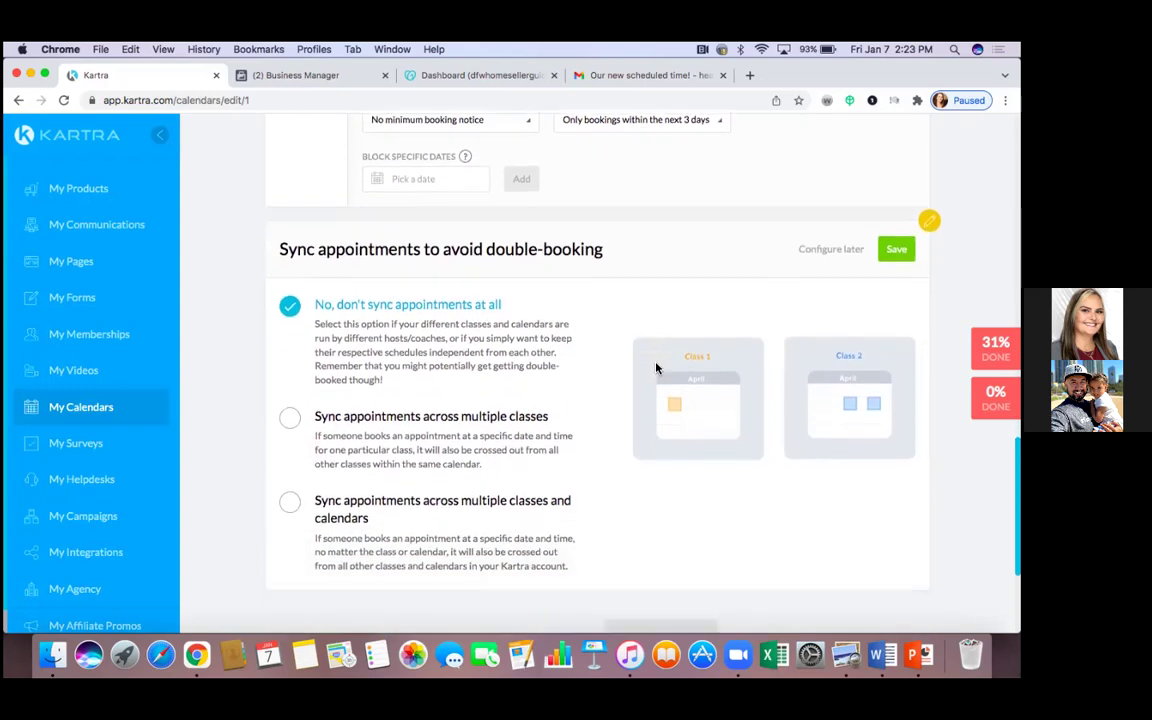
scroll(656, 368, down, 1)
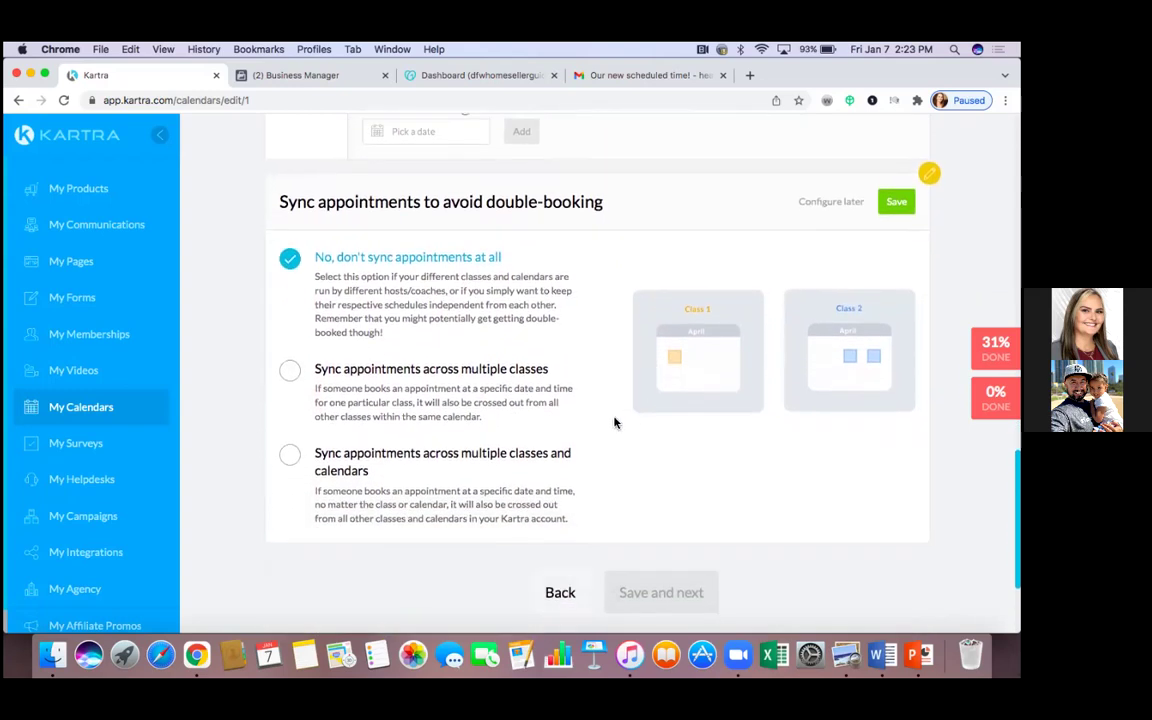
scroll(609, 345, up, 1)
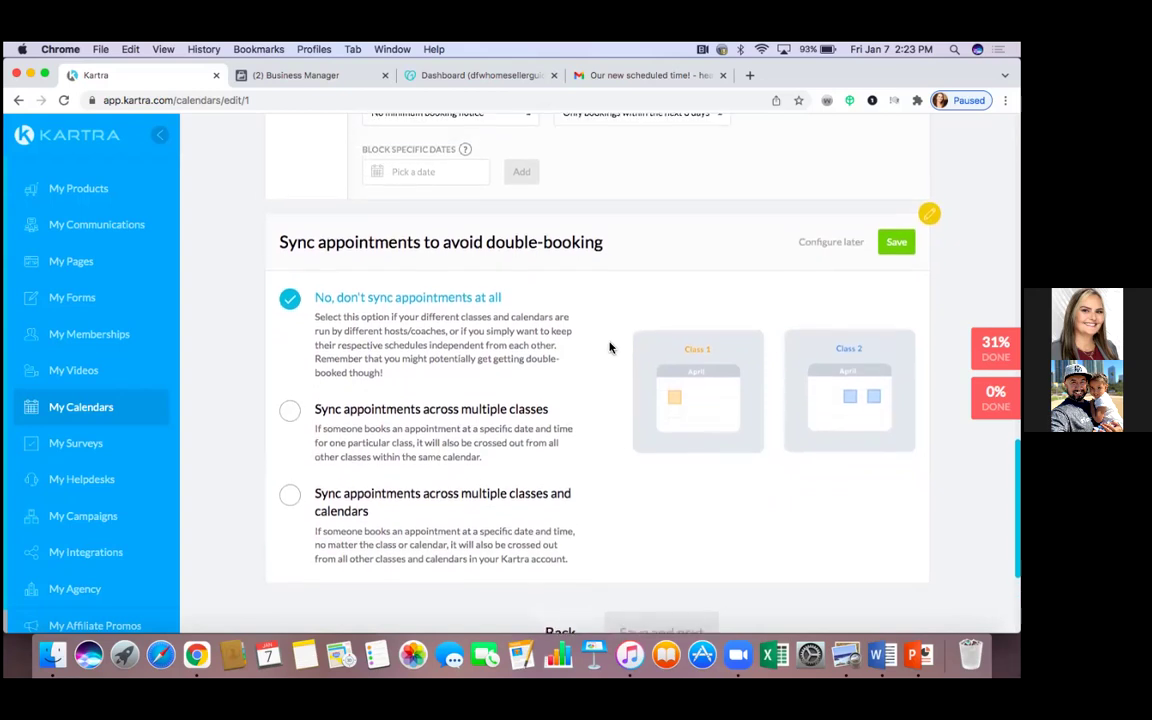
scroll(609, 345, down, 1)
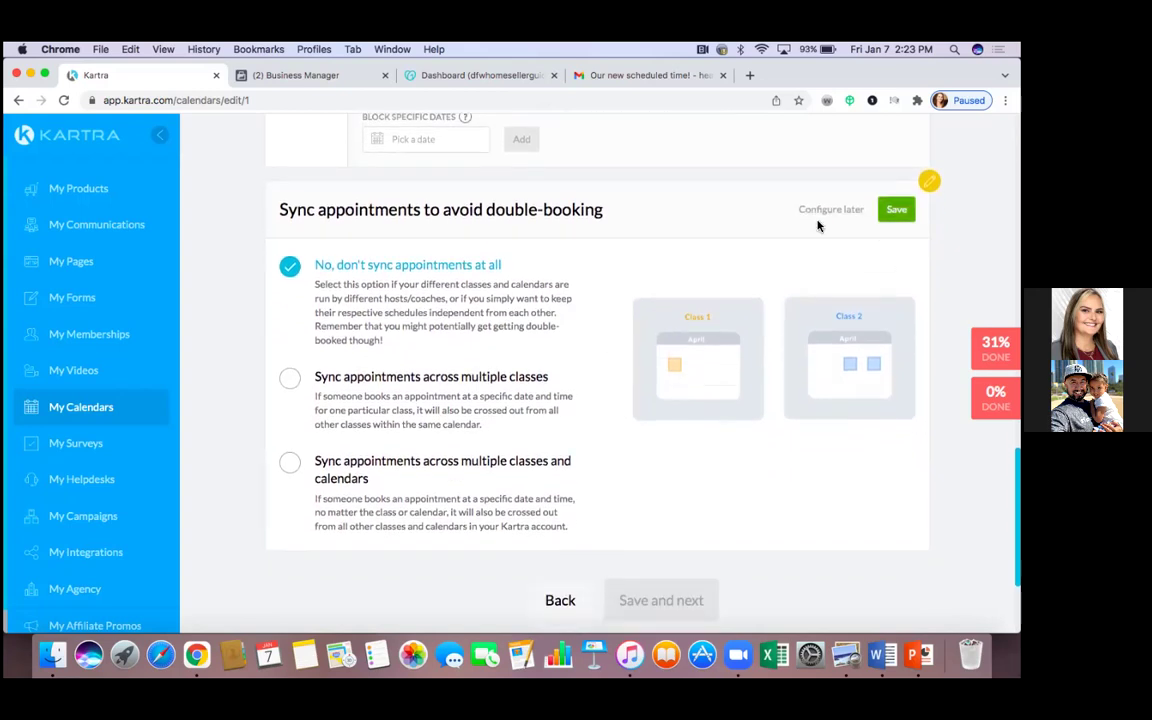
click(893, 211)
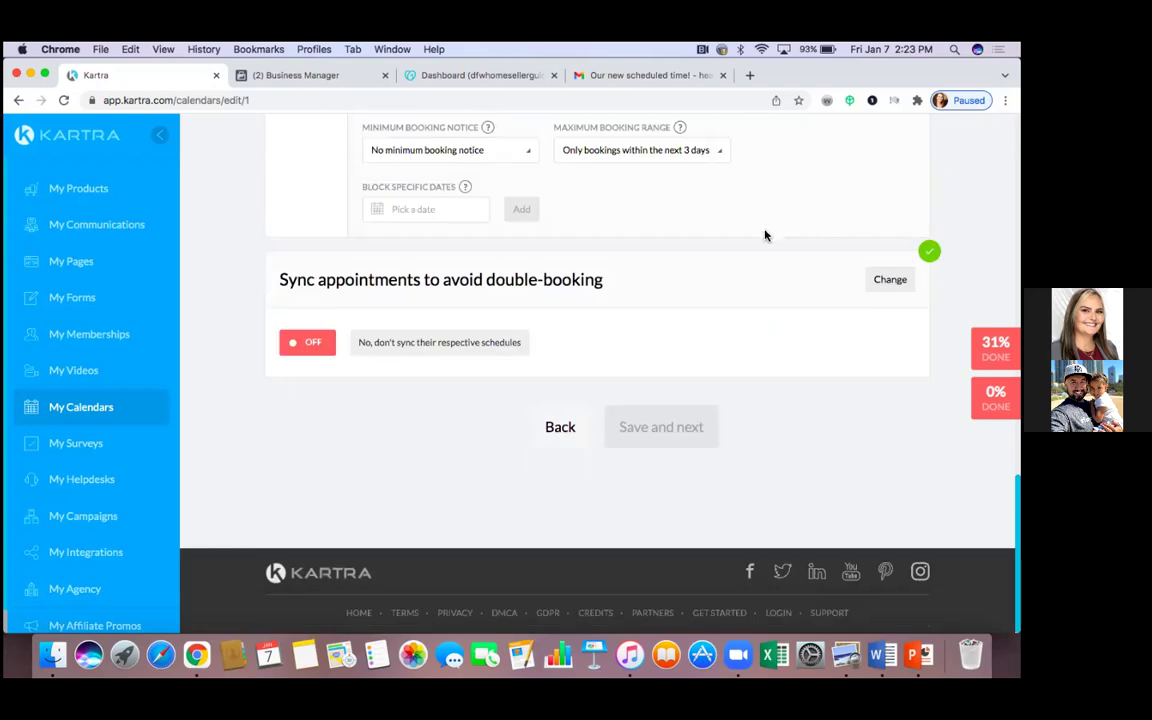
Step: Save Class 1 'Book Your One On One Call Now' in the Schedule section
scroll(763, 232, up, 3)
scroll(760, 229, up, 15)
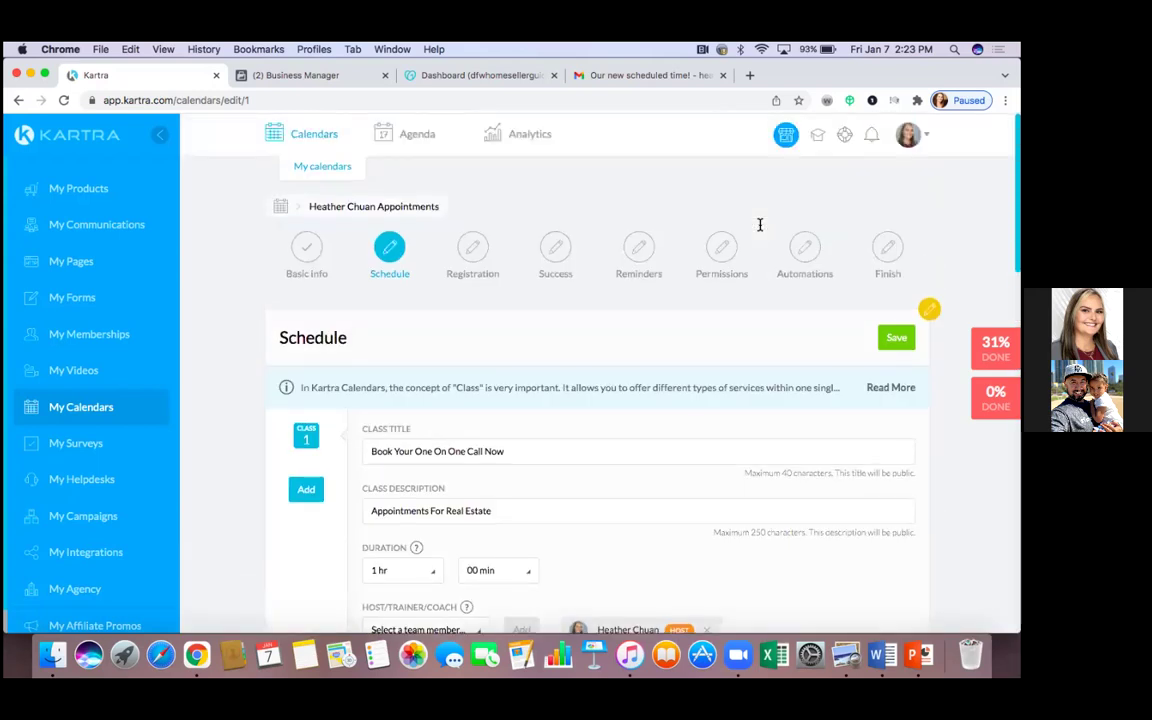
click(893, 338)
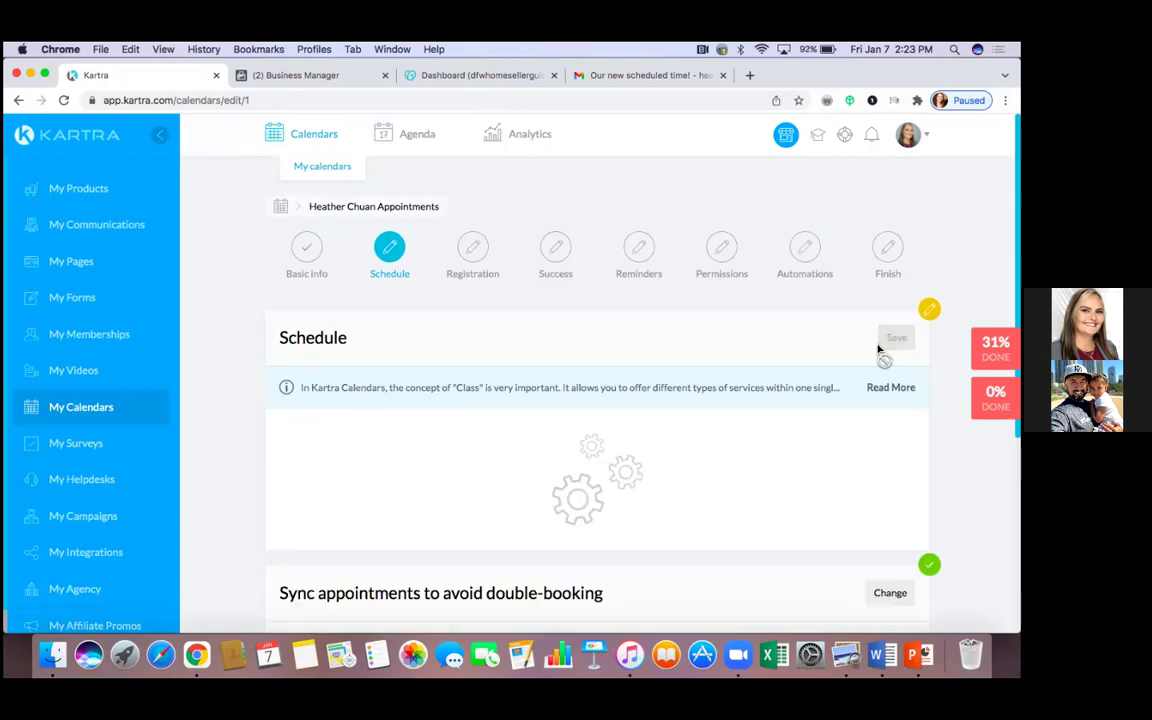
scroll(744, 470, down, 4)
scroll(744, 470, up, 2)
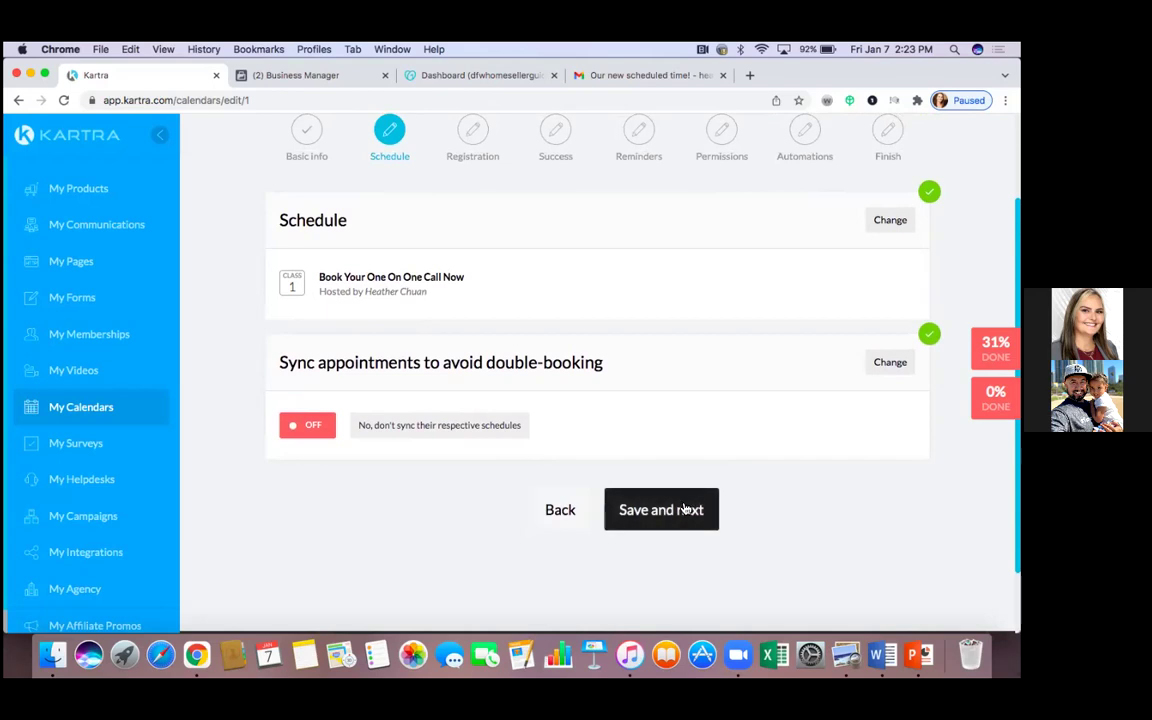
Step: Save Class 1's registration as Free and turn on time zone conversion so users pick their own time zone
click(685, 510)
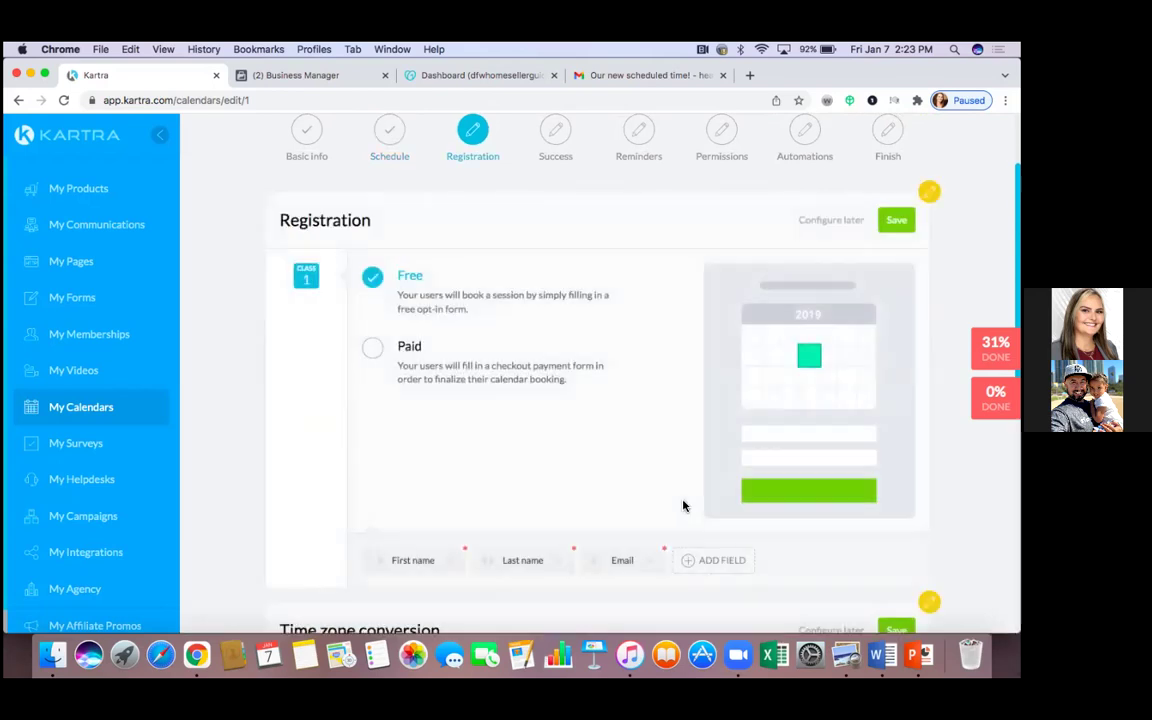
click(884, 224)
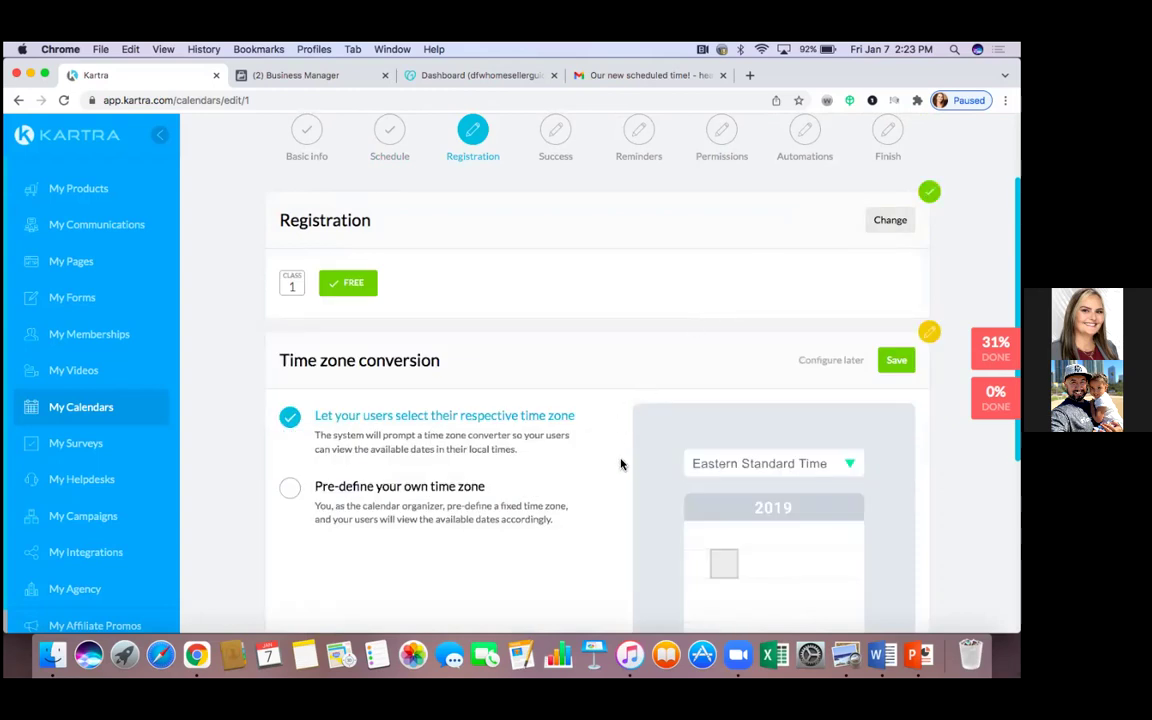
scroll(620, 464, down, 1)
click(896, 291)
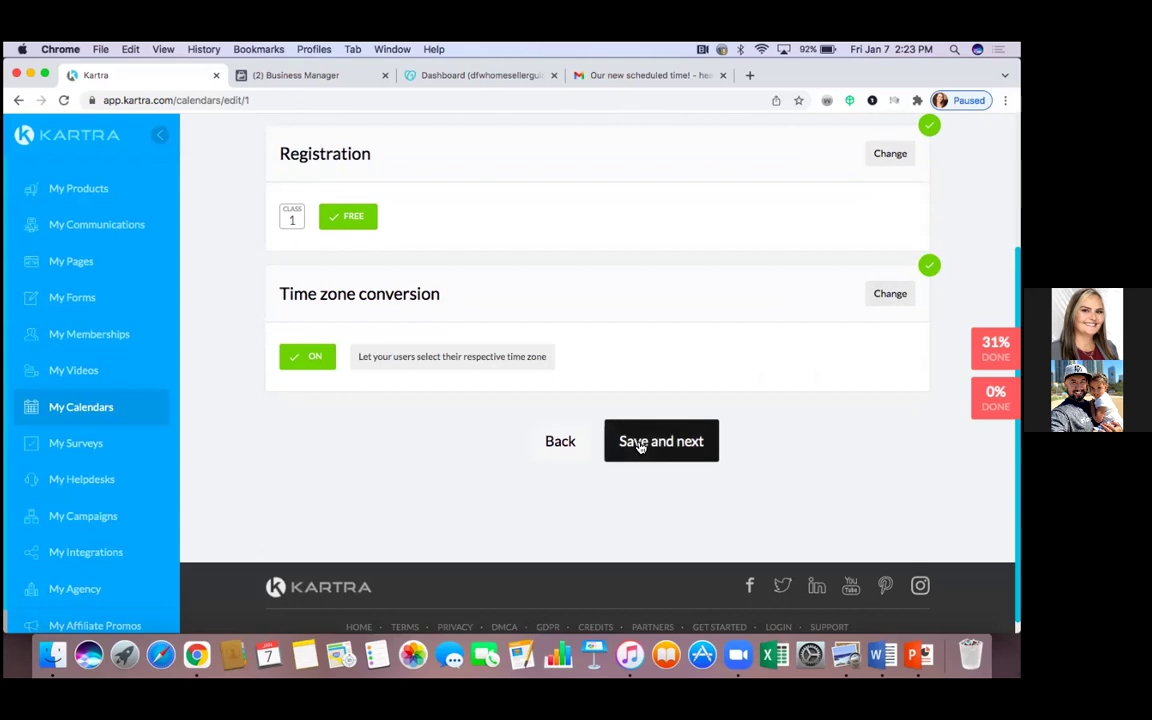
click(638, 442)
Step: Review the success confirmation instructions and choose Redirect to another page
scroll(639, 445, down, 4)
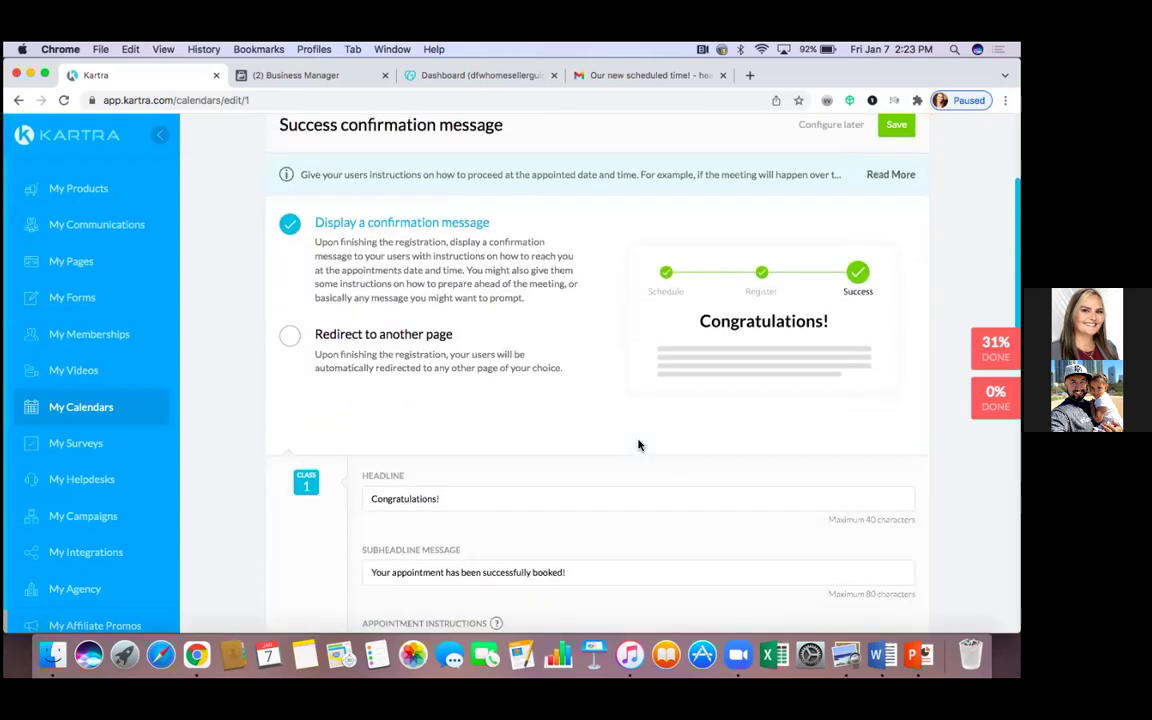
scroll(639, 445, down, 3)
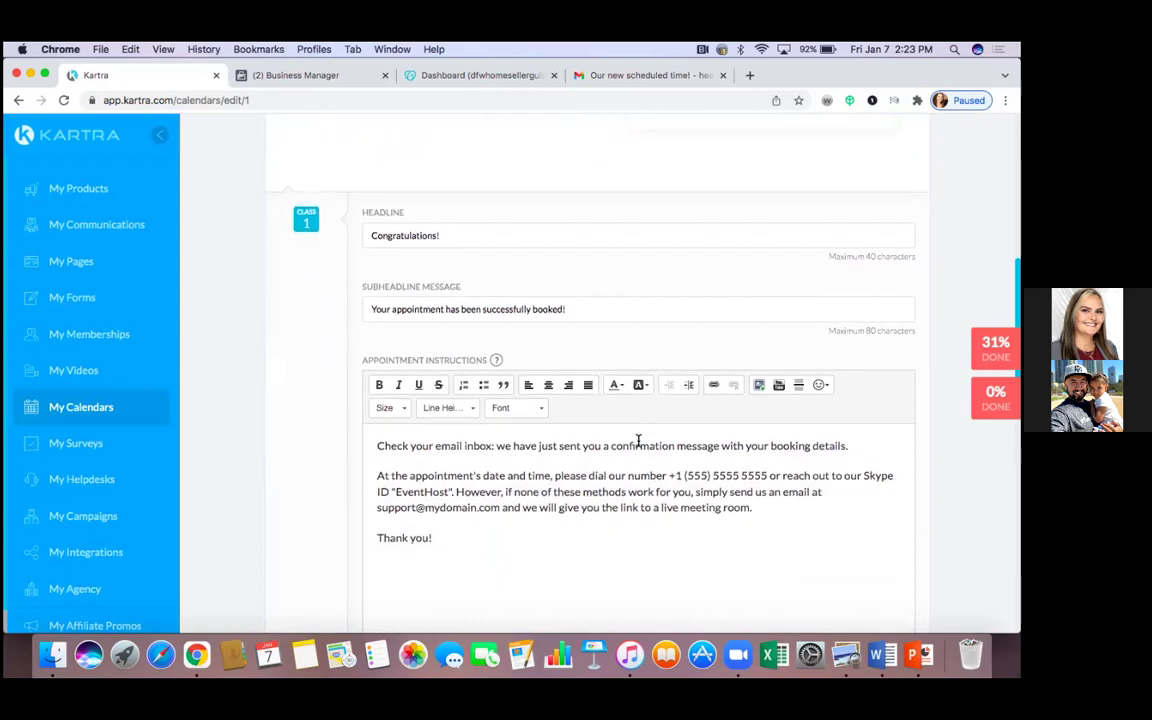
scroll(638, 440, up, 4)
scroll(638, 440, up, 3)
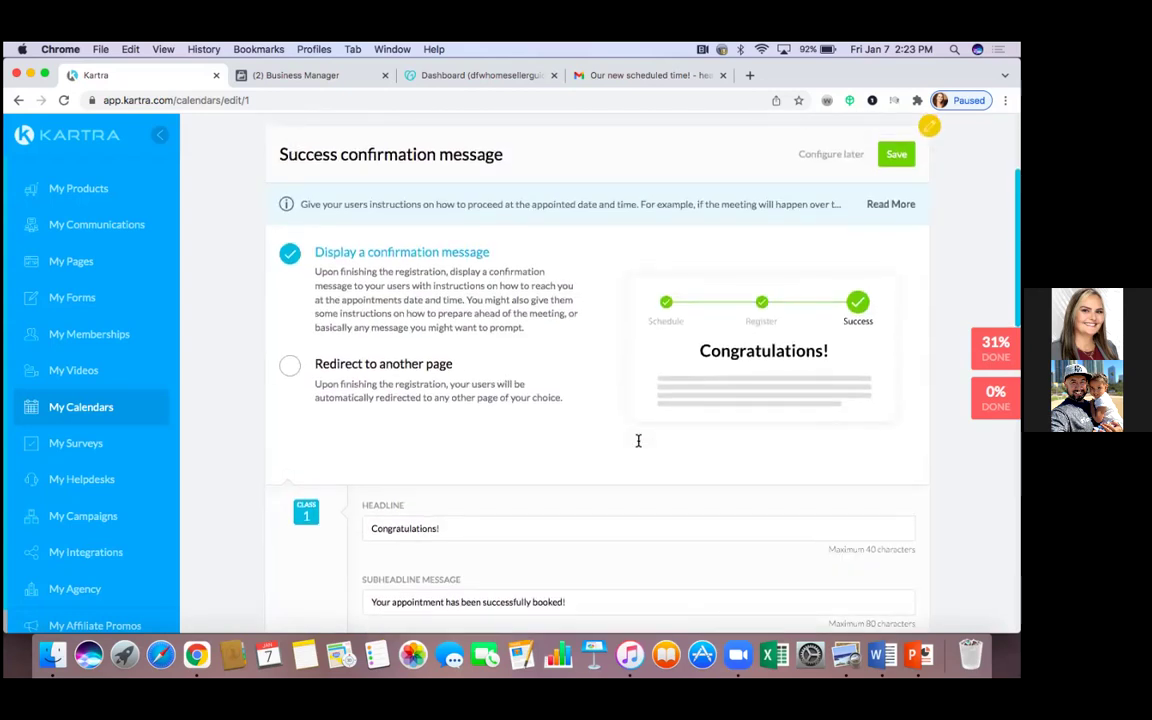
click(292, 365)
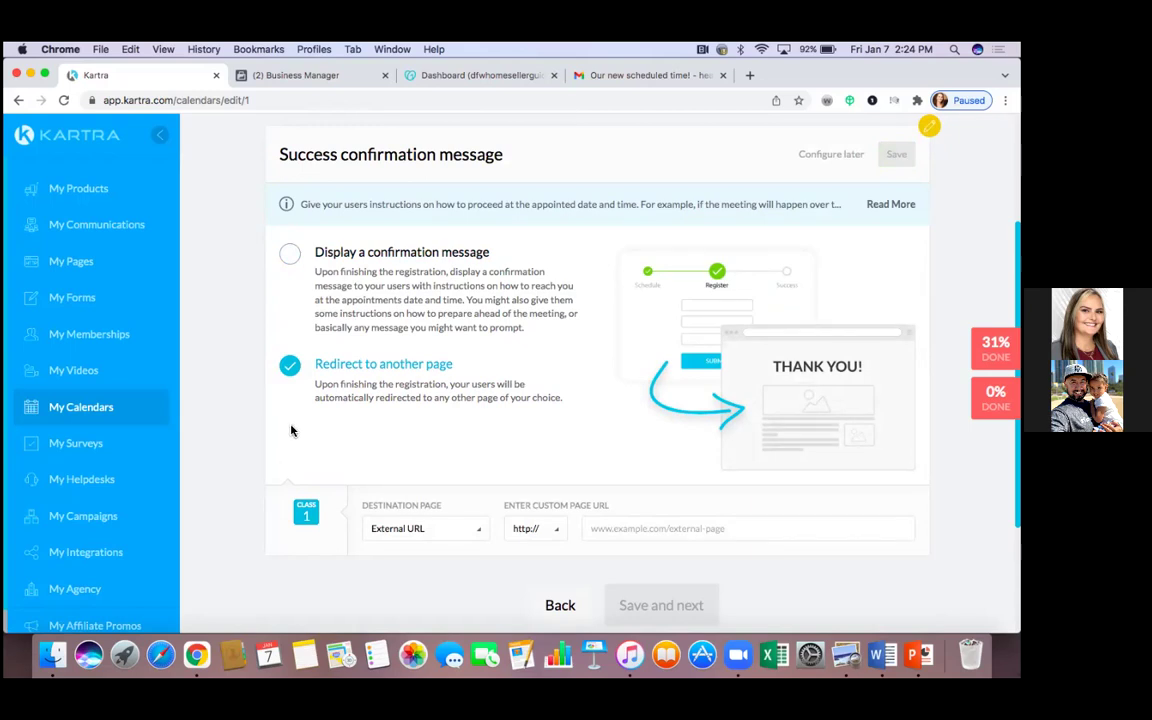
Step: Set the destination to Kartra page 'HC Seller Guide Call Confirmed' with No site in particular, and save
scroll(329, 455, down, 2)
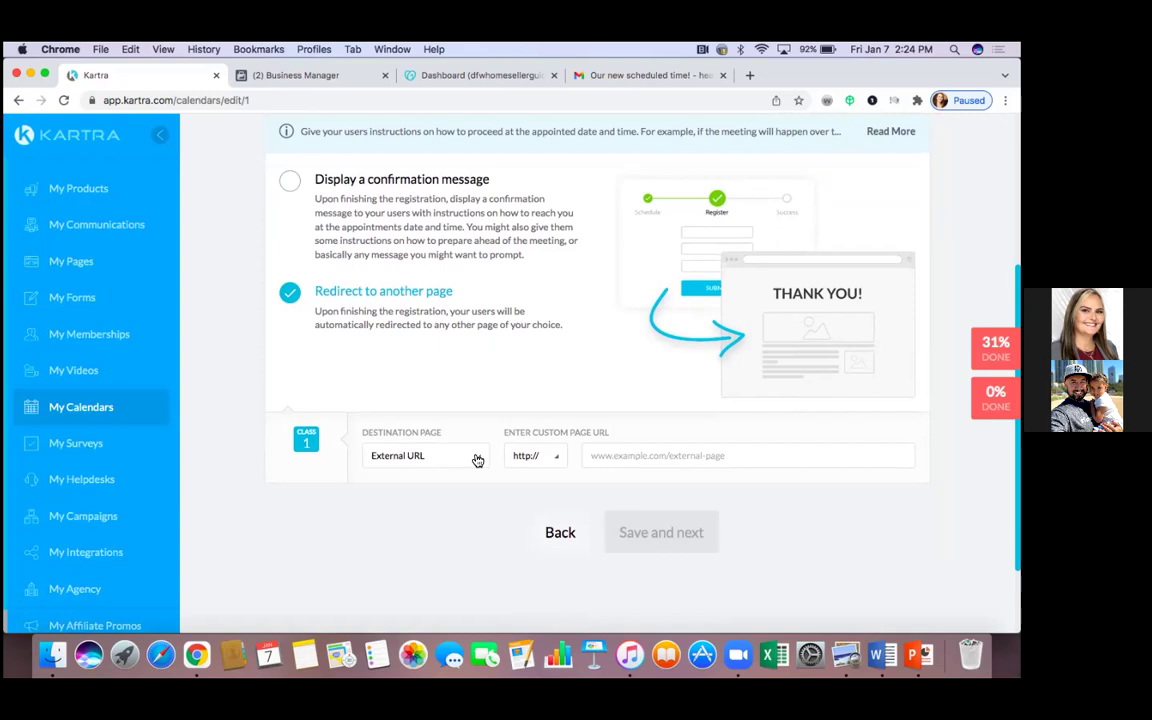
click(478, 460)
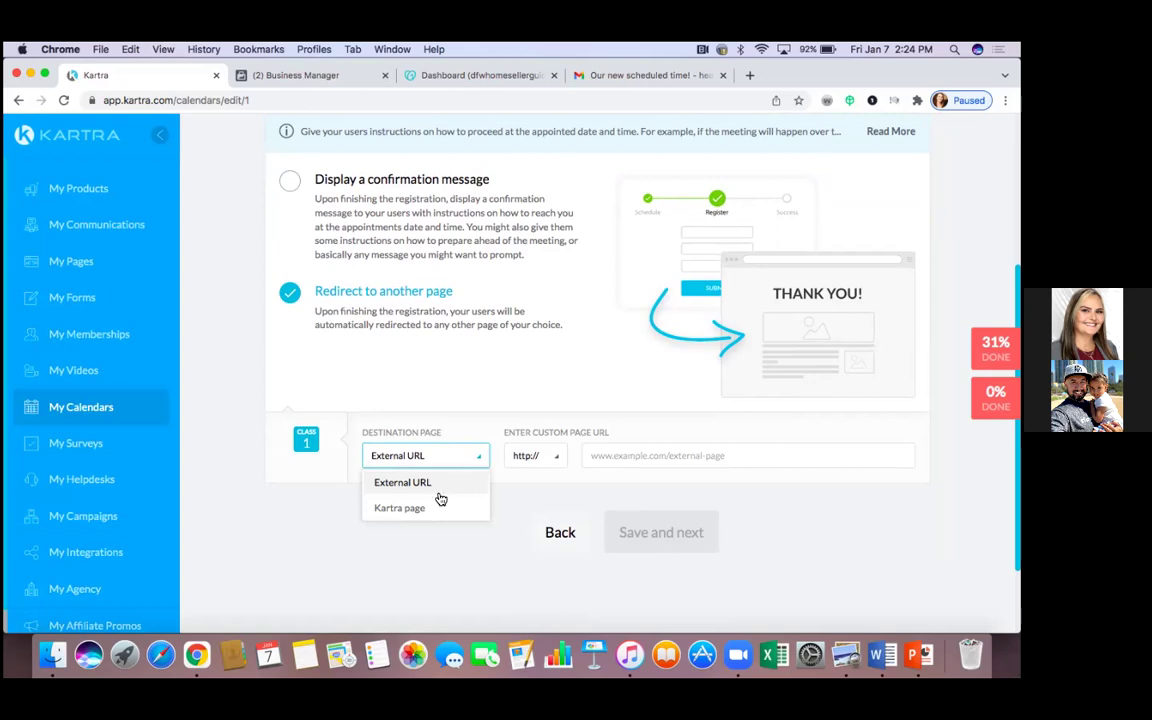
click(430, 508)
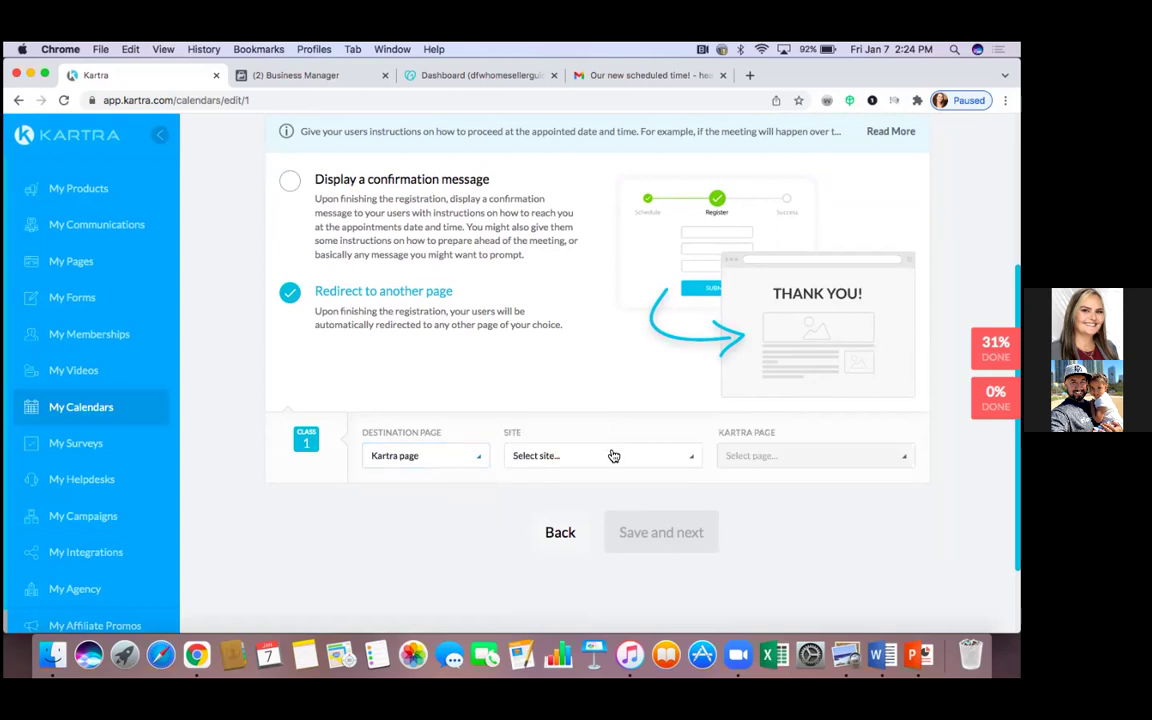
click(605, 457)
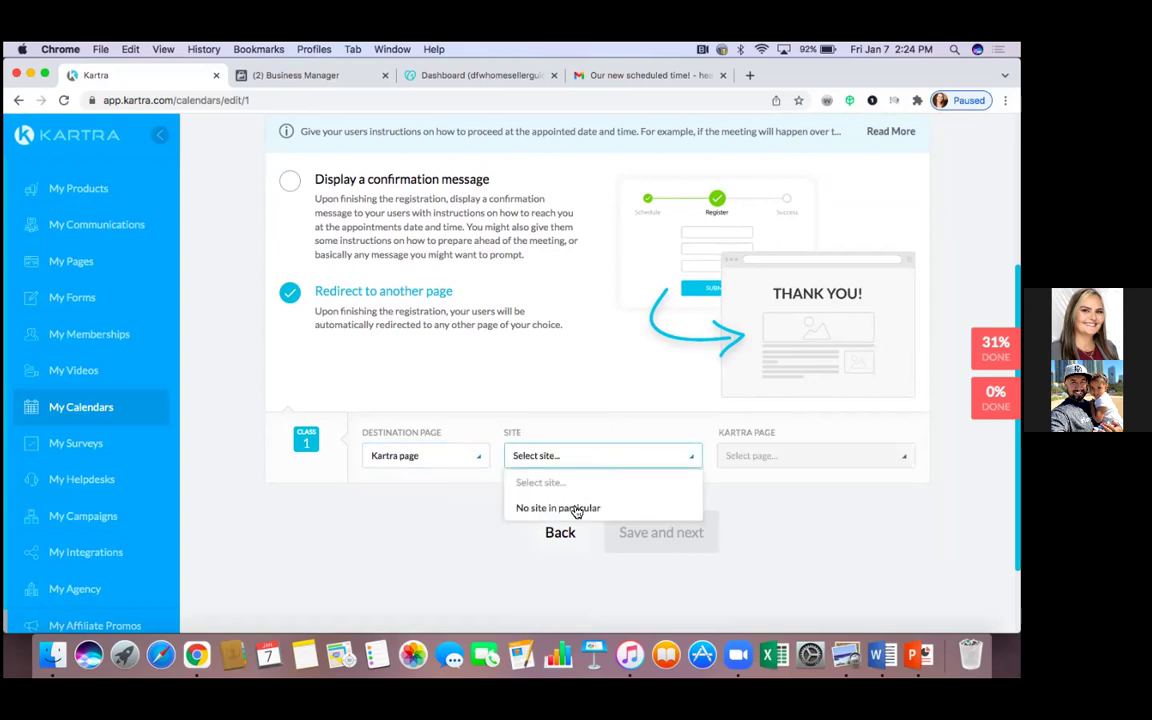
click(575, 510)
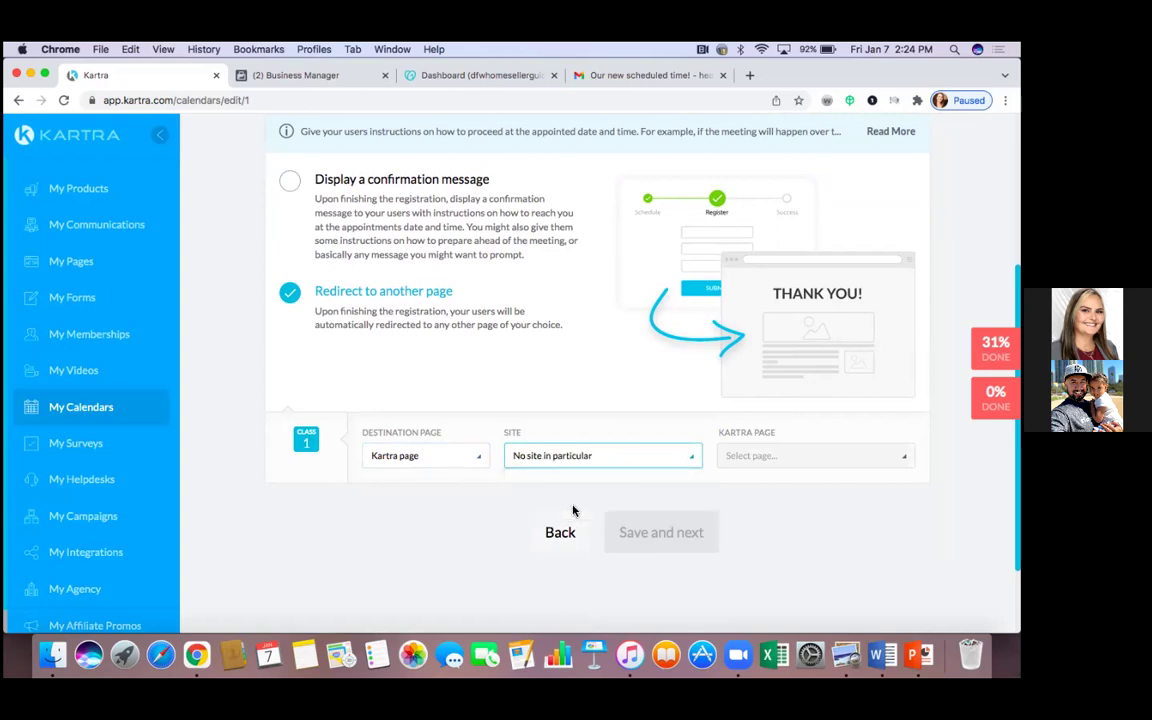
click(774, 458)
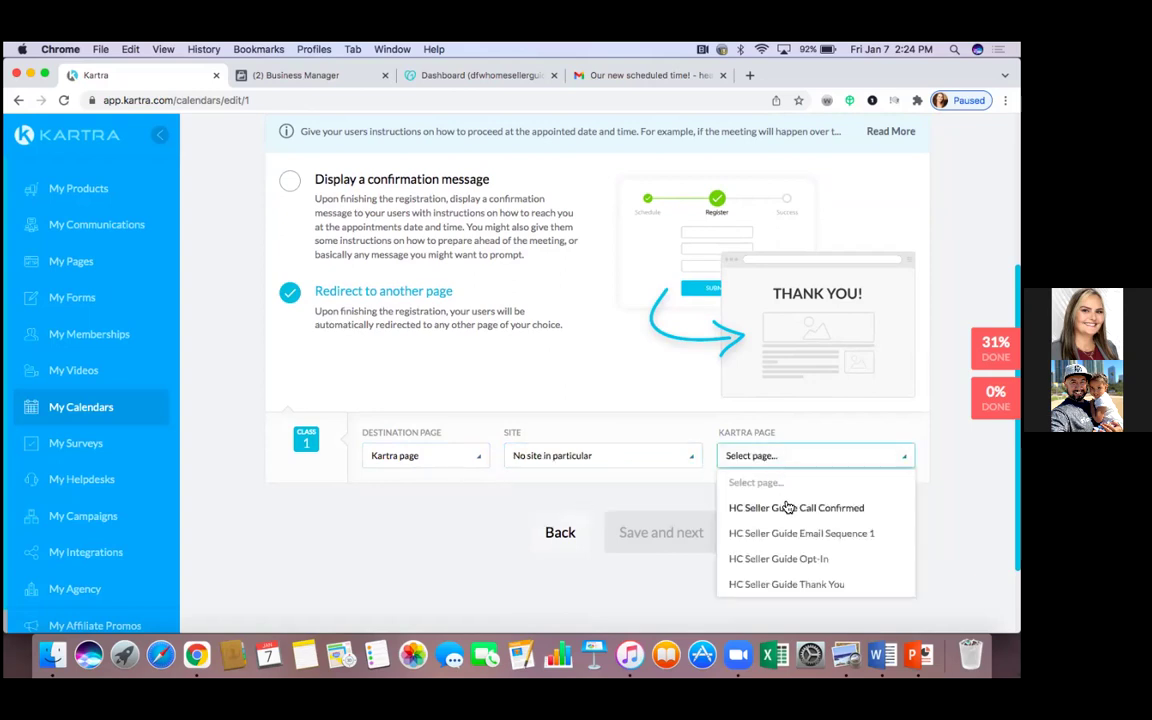
click(786, 508)
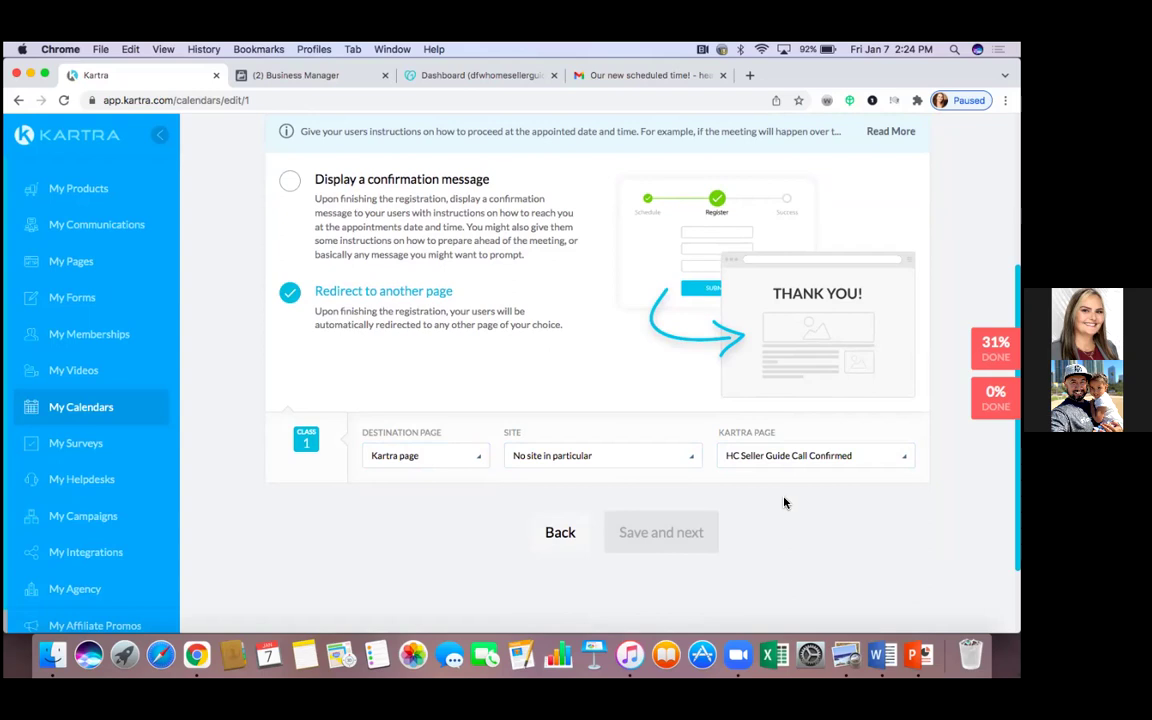
scroll(786, 503, up, 3)
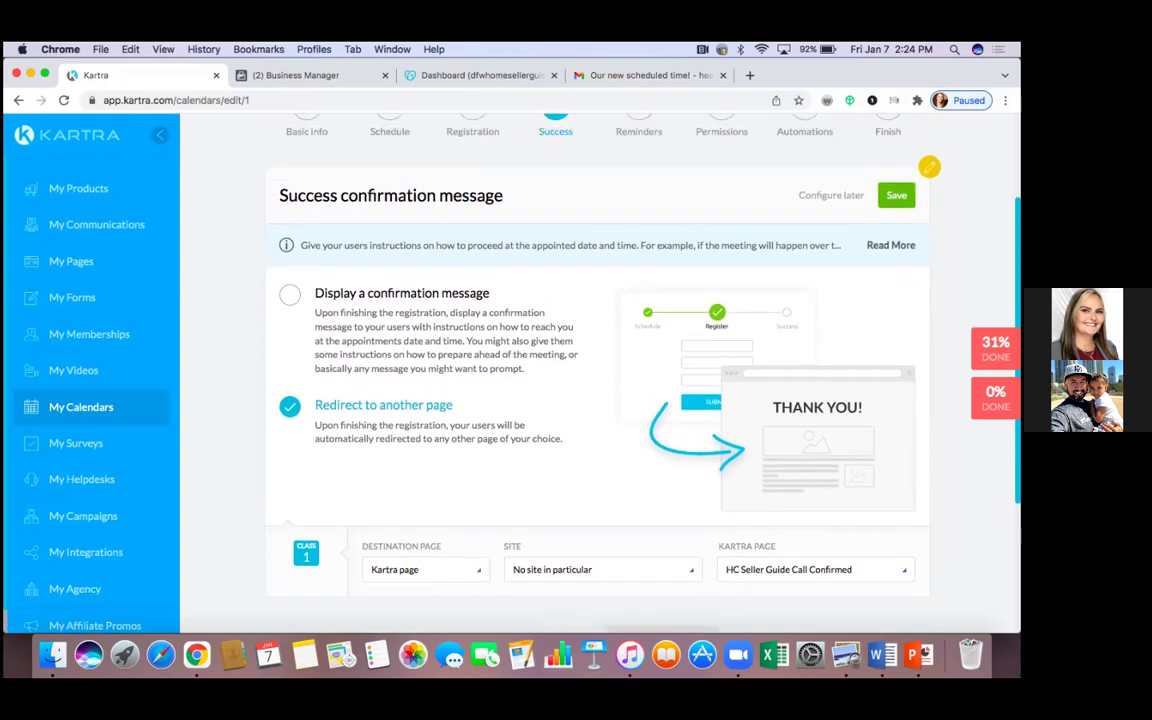
click(896, 195)
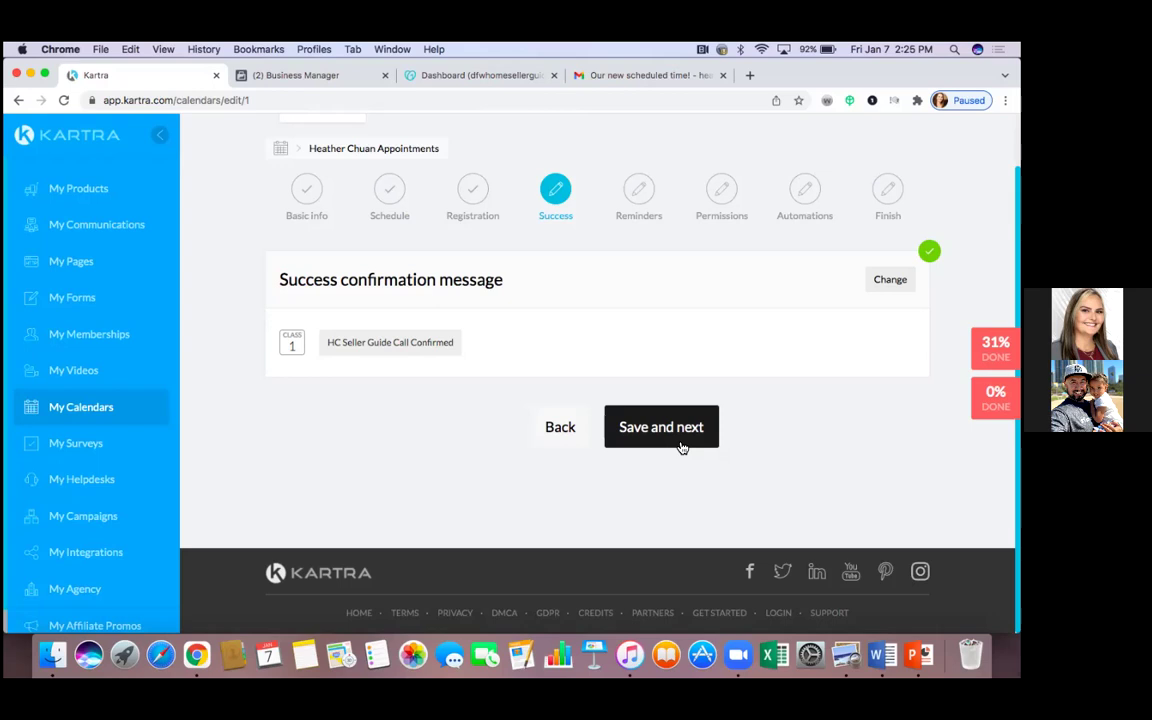
Step: Enable emailing the calendar's registrants and save the email sender settings
click(682, 444)
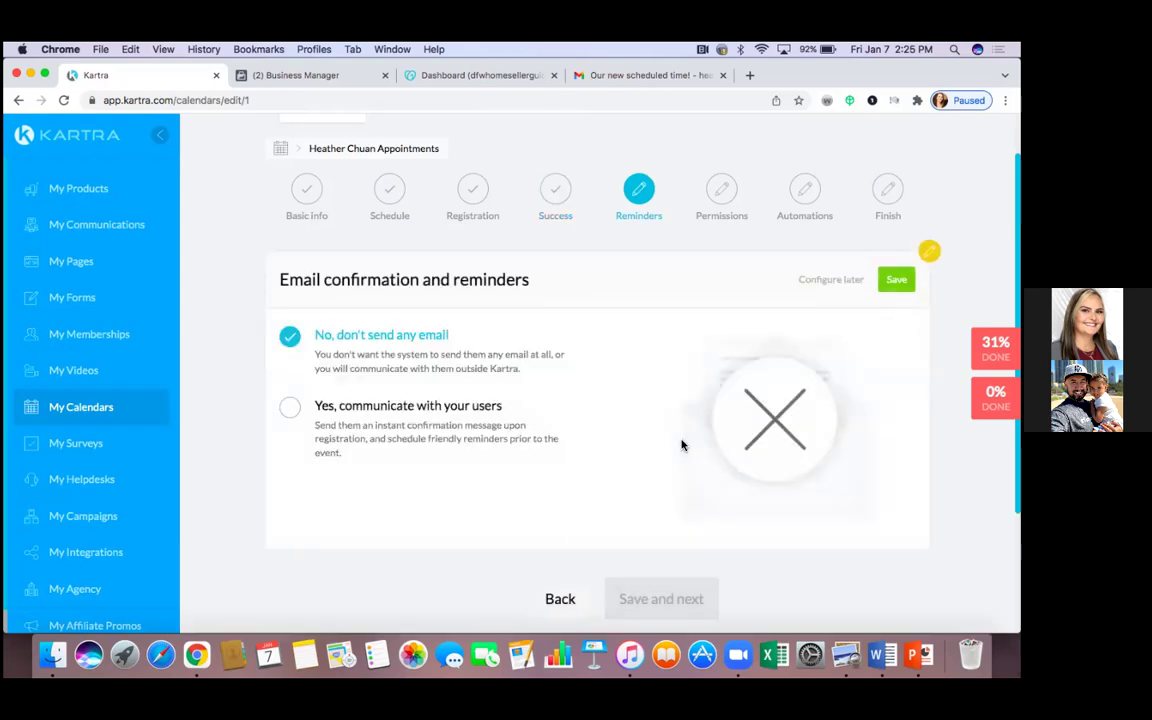
scroll(670, 446, down, 1)
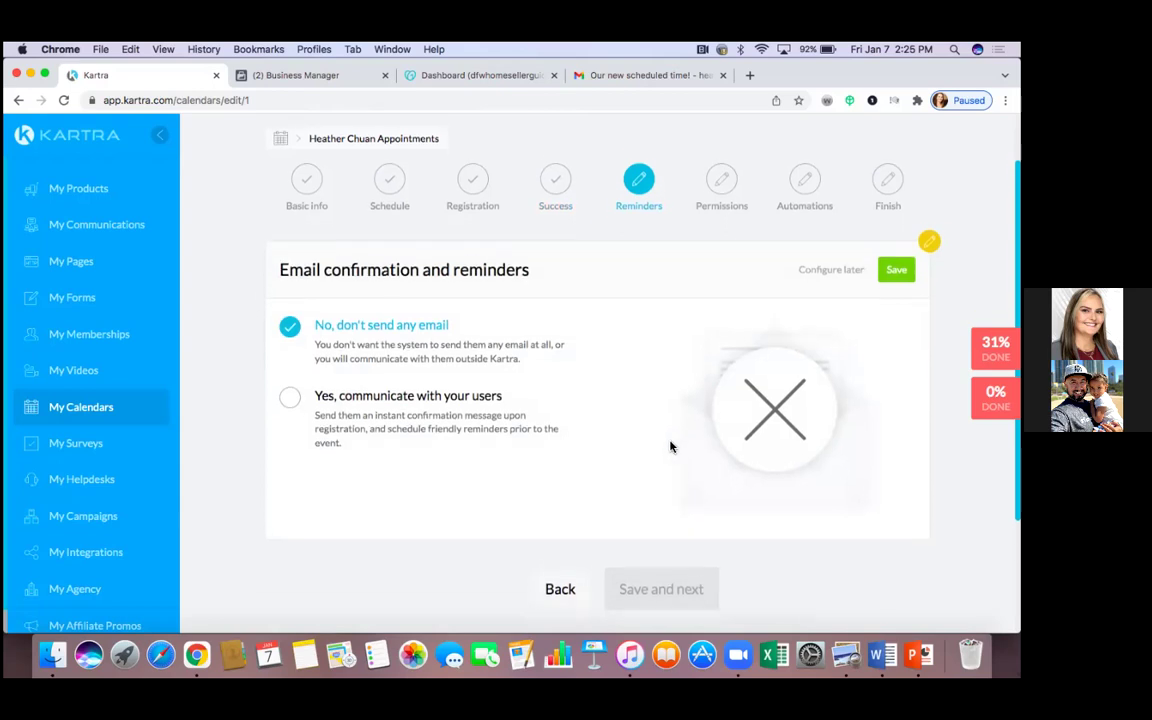
scroll(670, 446, down, 3)
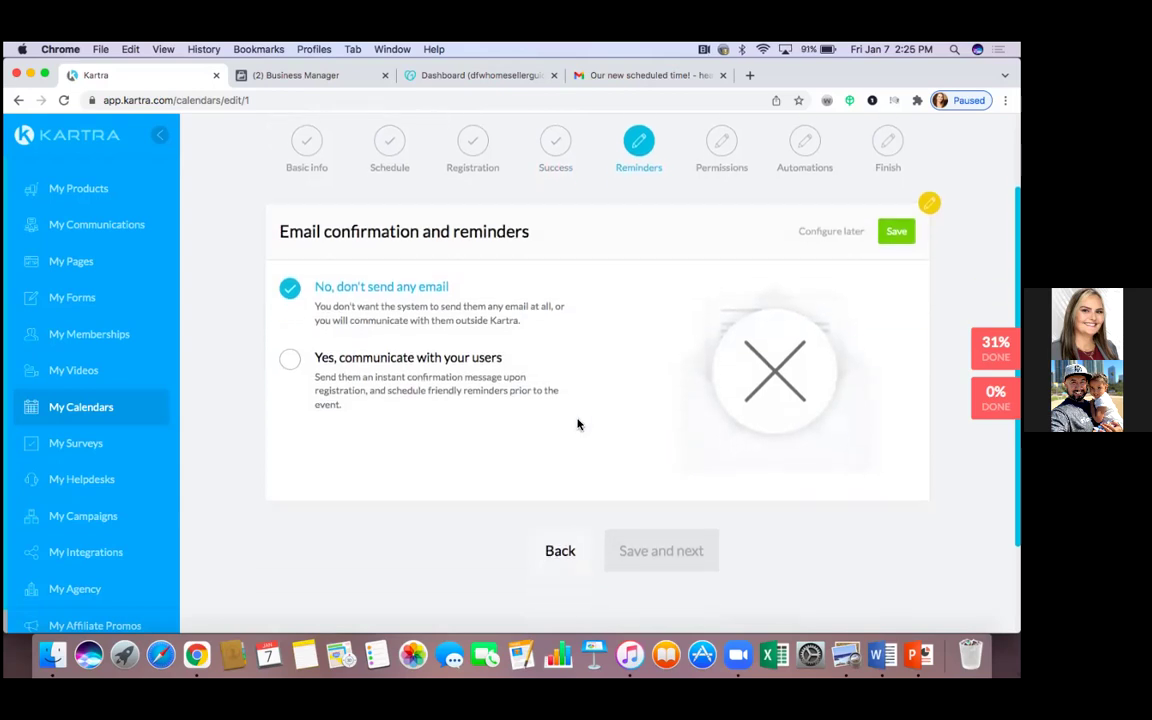
click(411, 373)
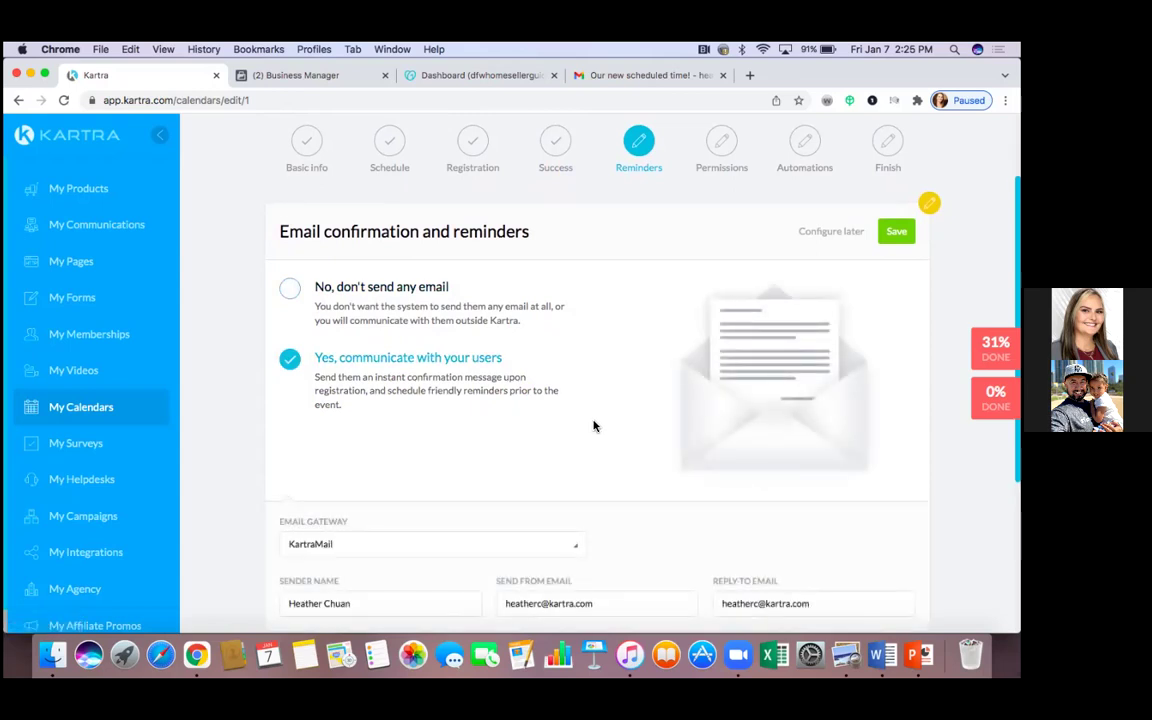
scroll(669, 413, down, 2)
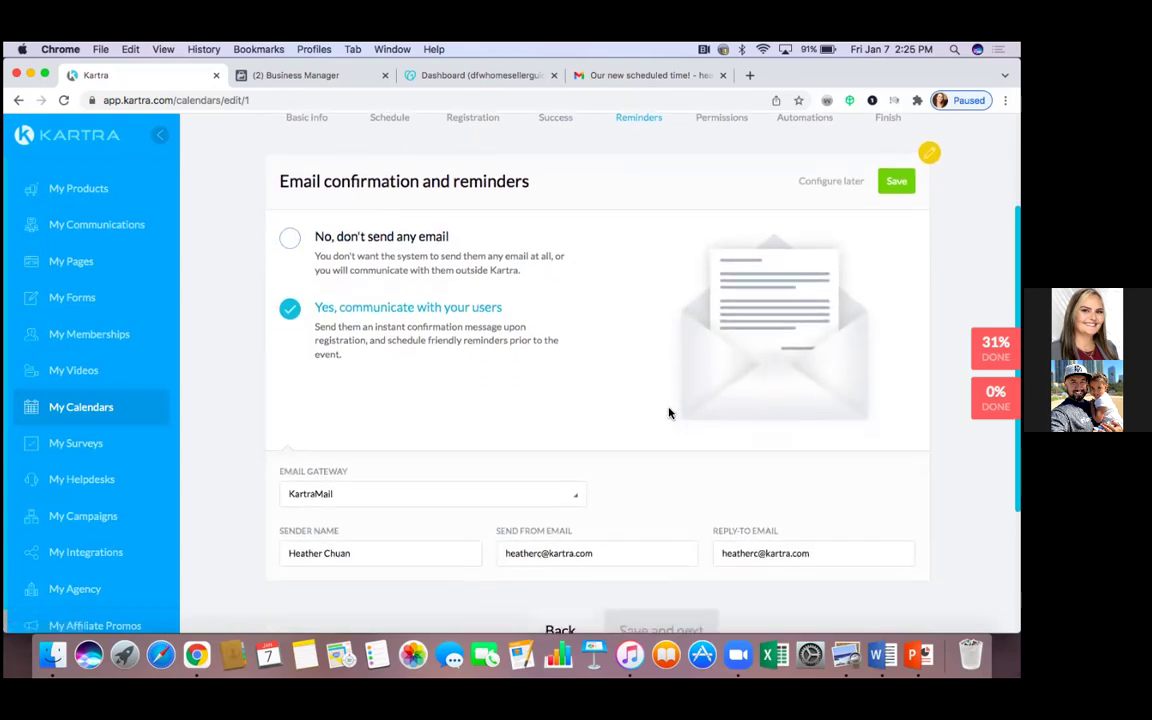
scroll(669, 413, down, 2)
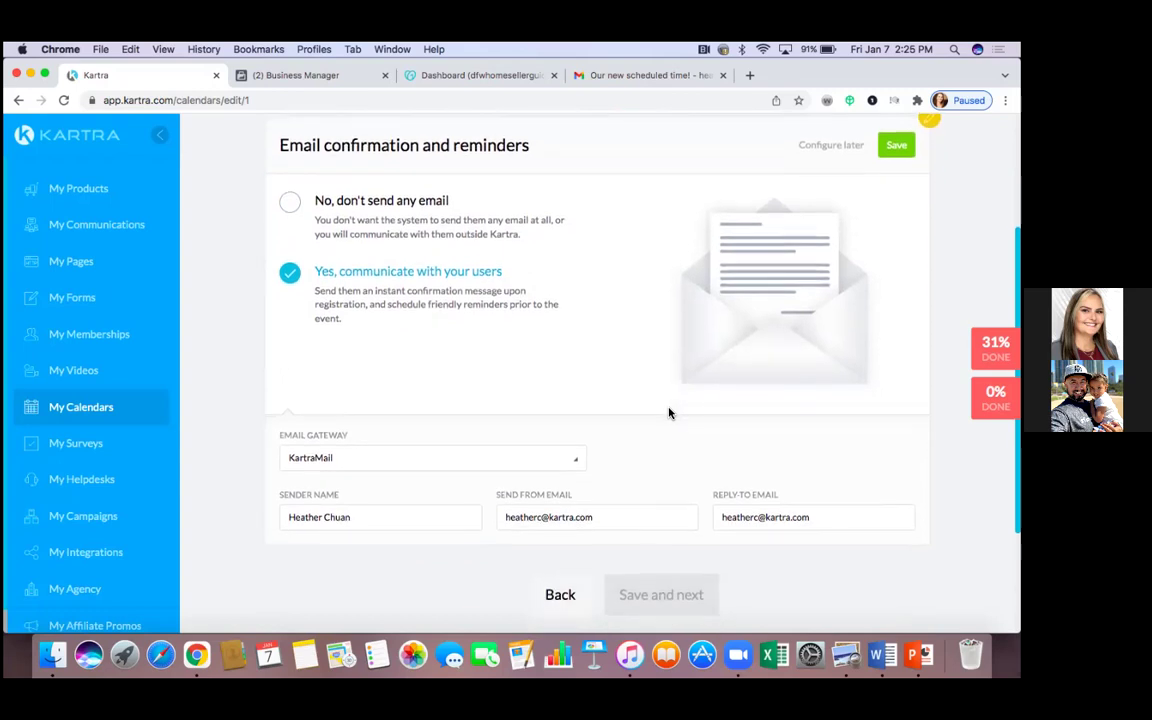
scroll(669, 413, up, 1)
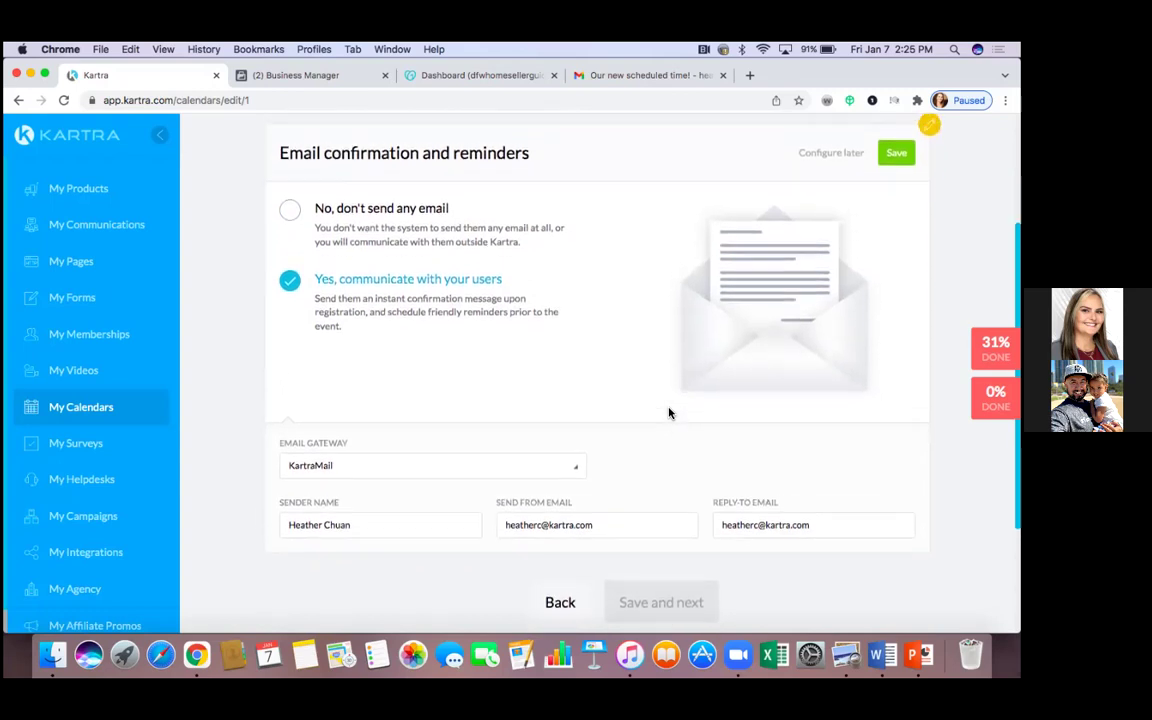
scroll(669, 413, up, 2)
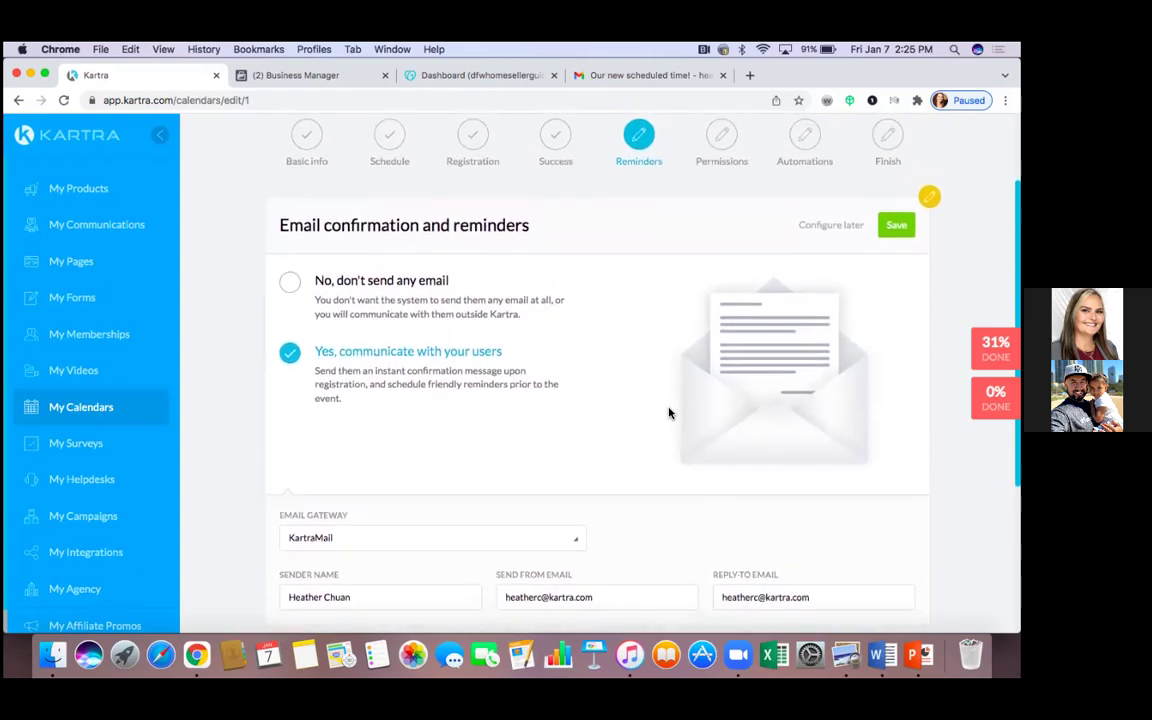
scroll(669, 413, down, 3)
scroll(669, 413, down, 1)
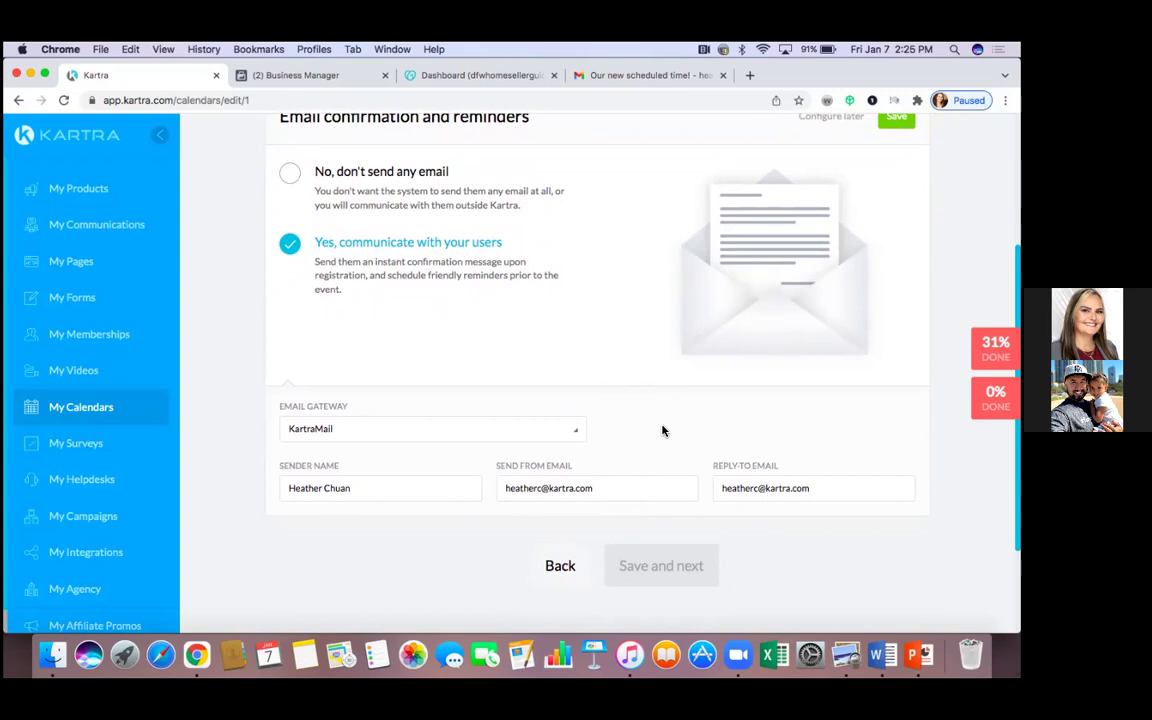
scroll(662, 430, up, 5)
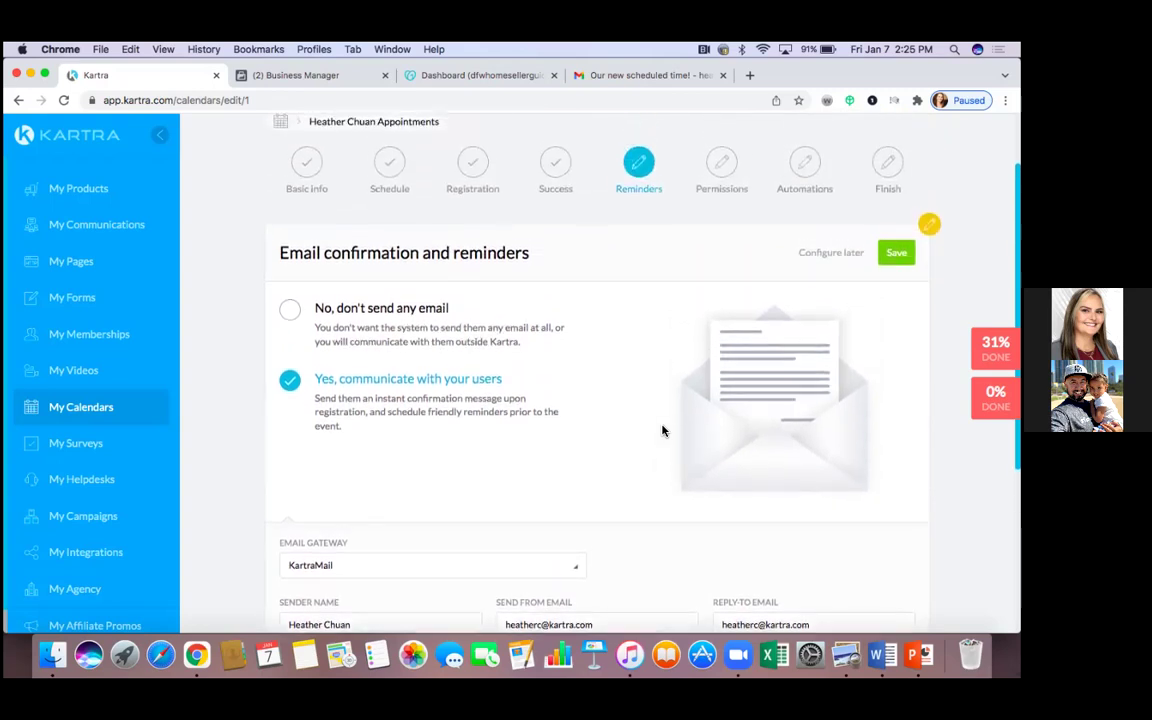
click(290, 310)
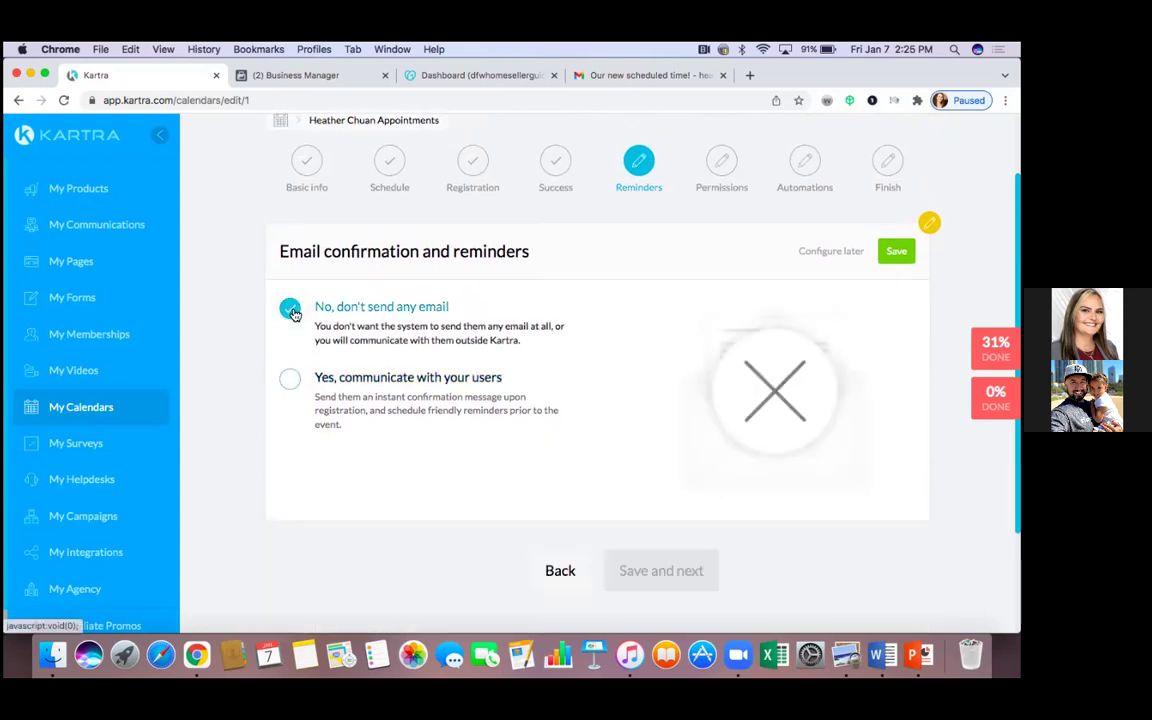
click(290, 381)
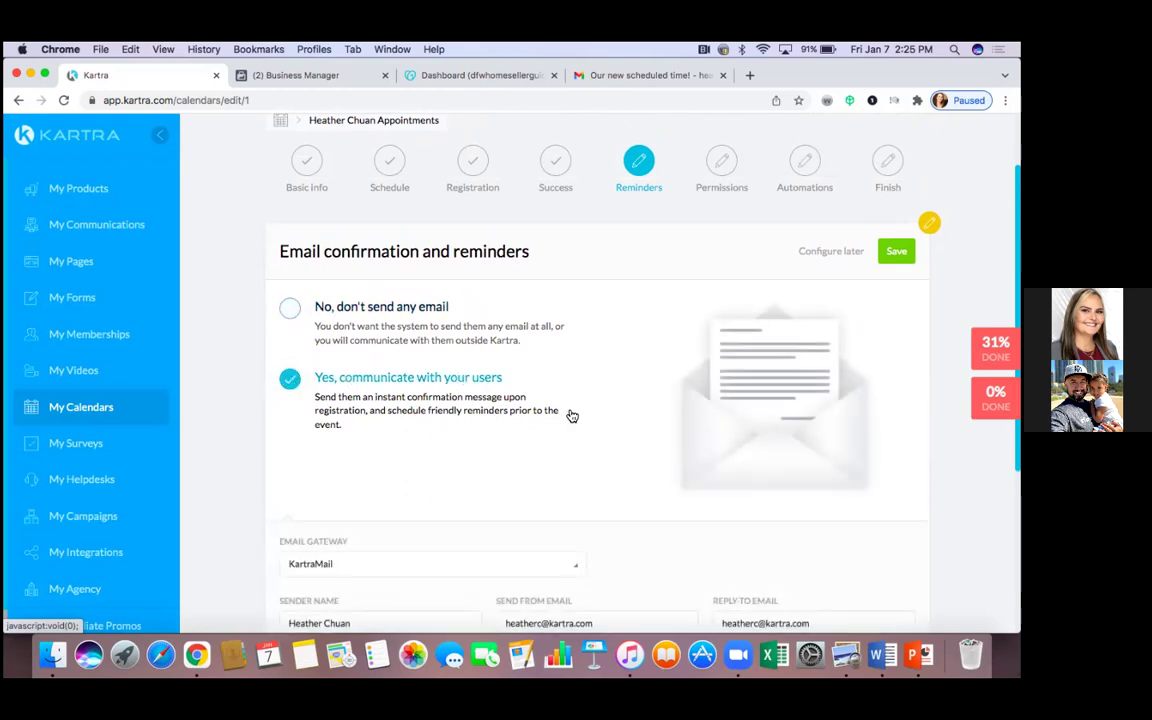
scroll(571, 411, down, 5)
scroll(571, 415, up, 5)
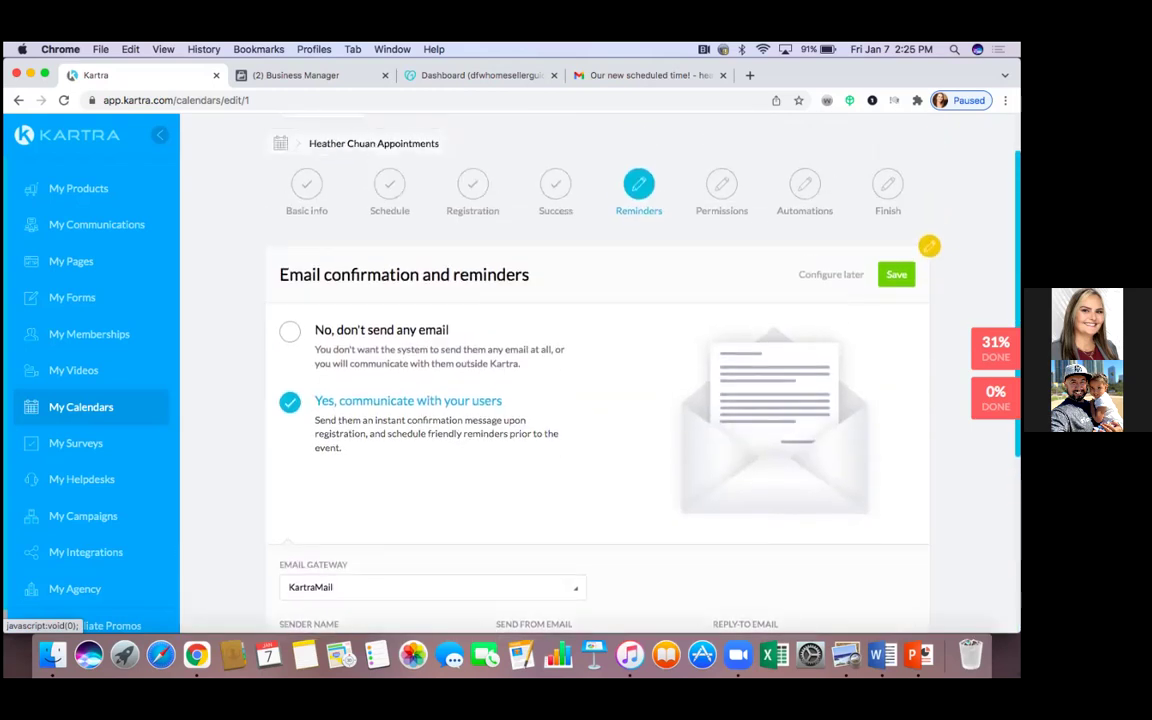
click(893, 276)
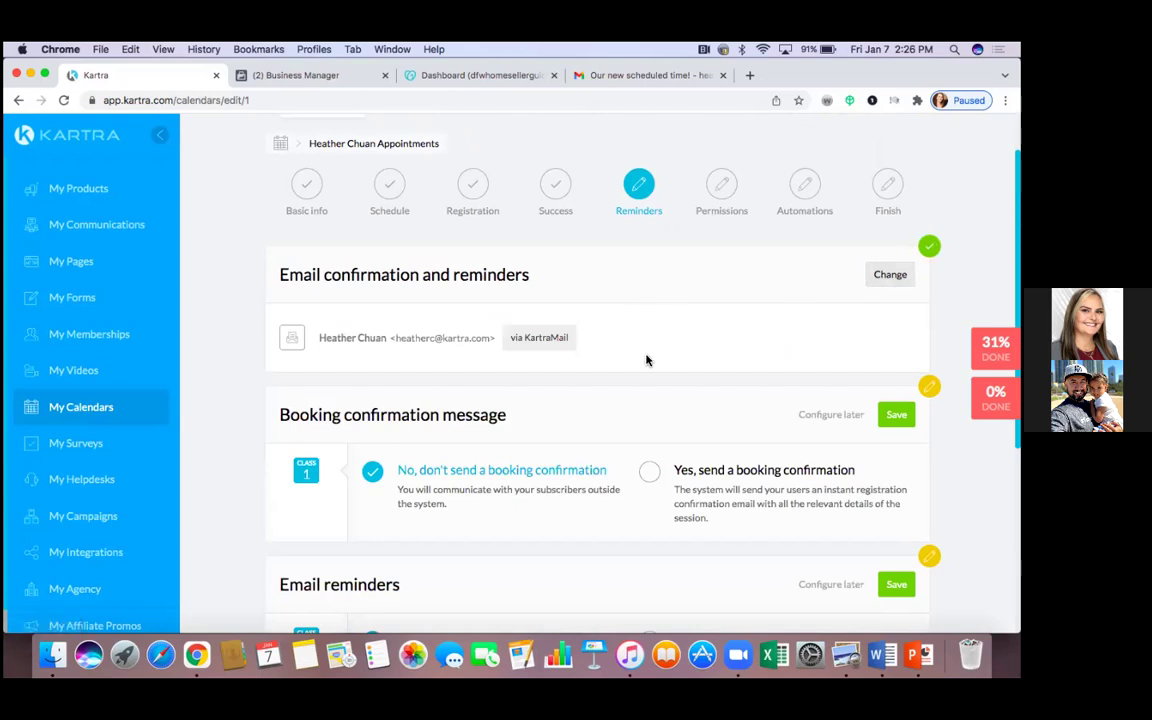
Step: Choose 'Yes, send a booking confirmation' for the booking confirmation message
scroll(633, 389, down, 2)
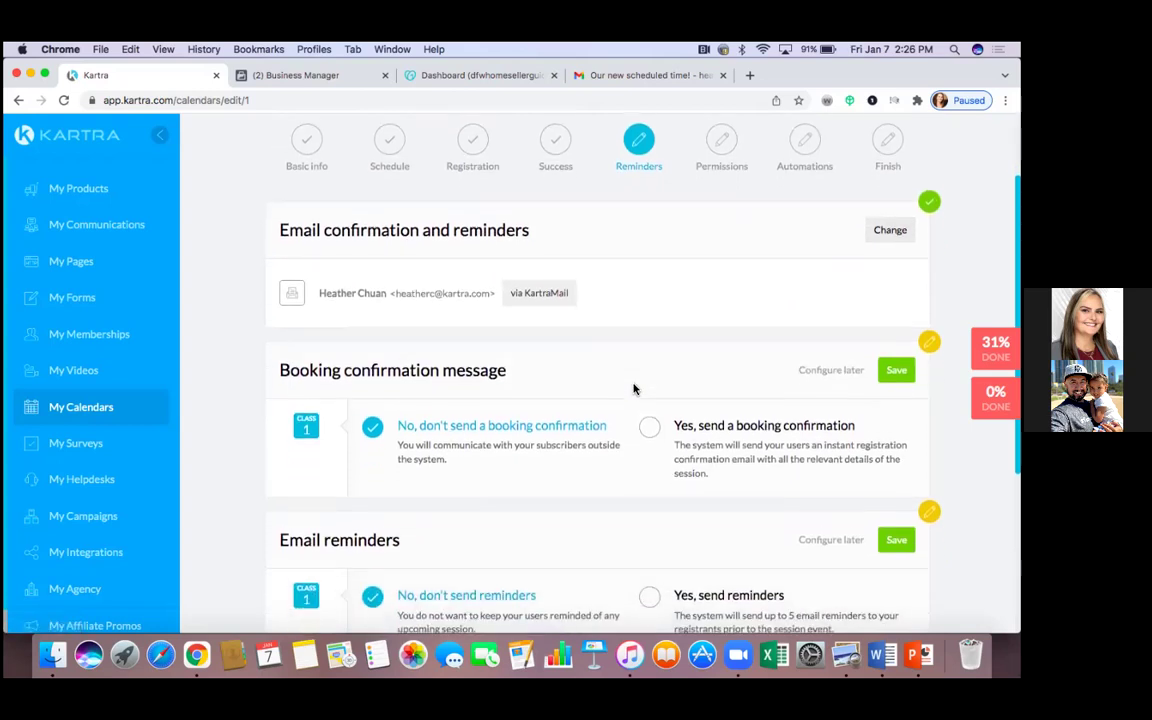
scroll(633, 389, down, 1)
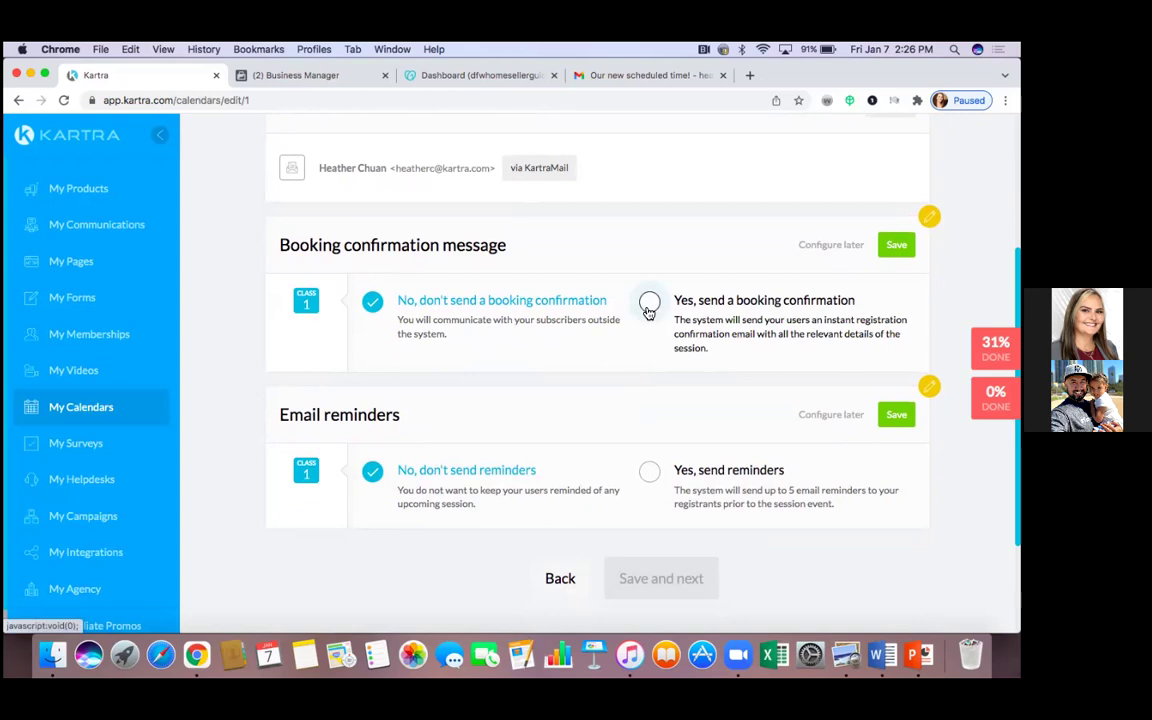
click(649, 302)
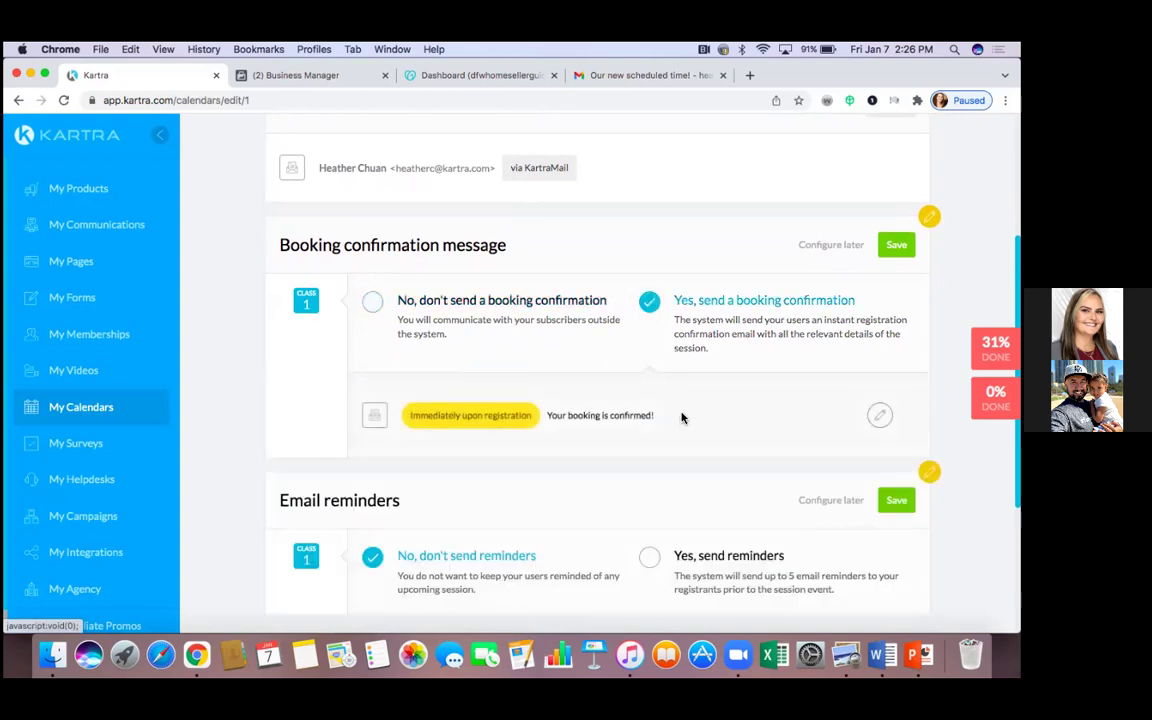
Step: Edit the booking confirmation email and switch it from Basic to the Advanced design builder
click(879, 415)
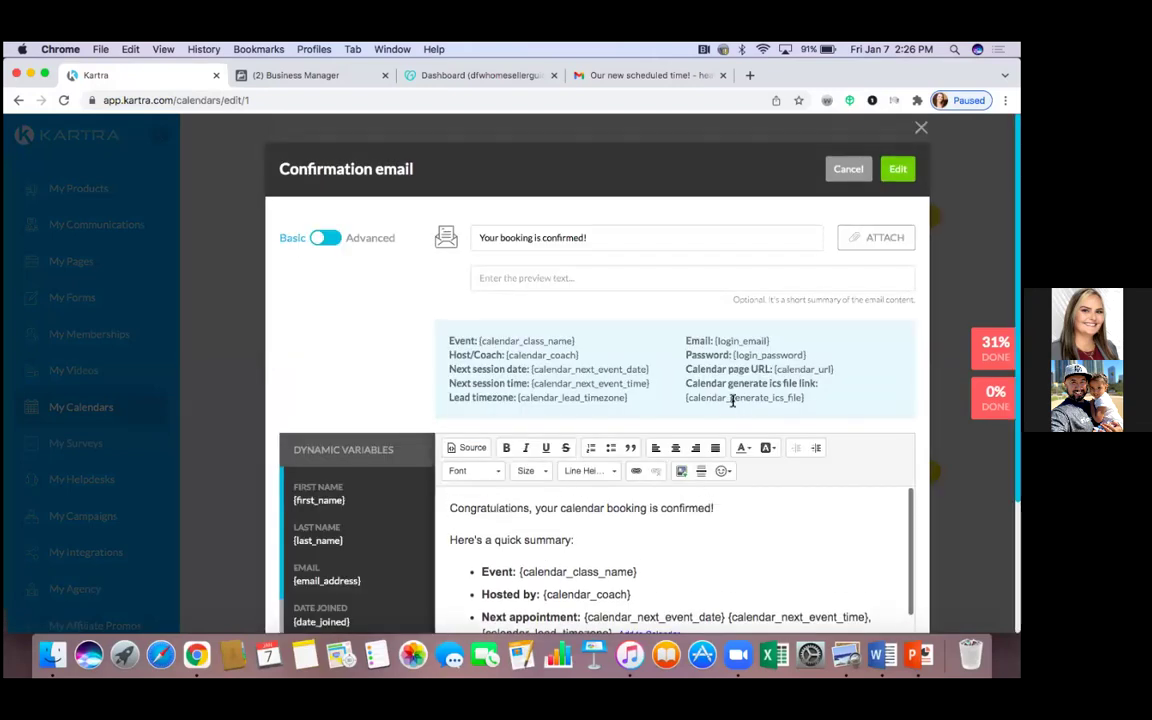
scroll(735, 398, down, 3)
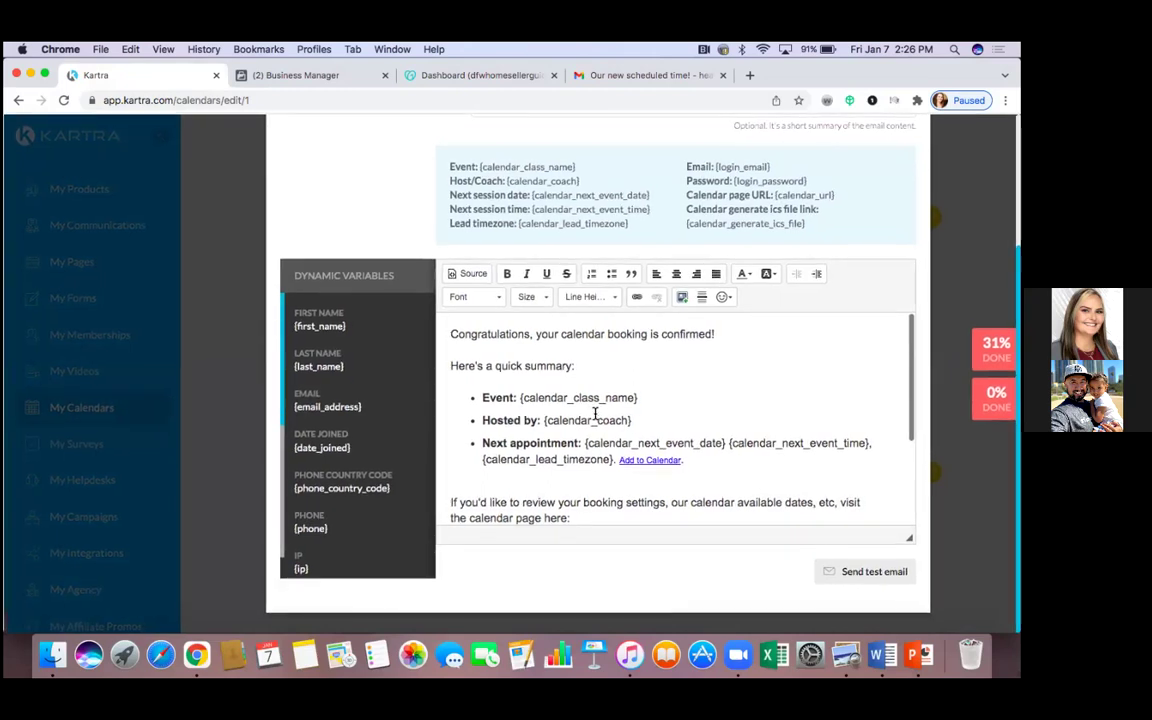
scroll(596, 413, up, 3)
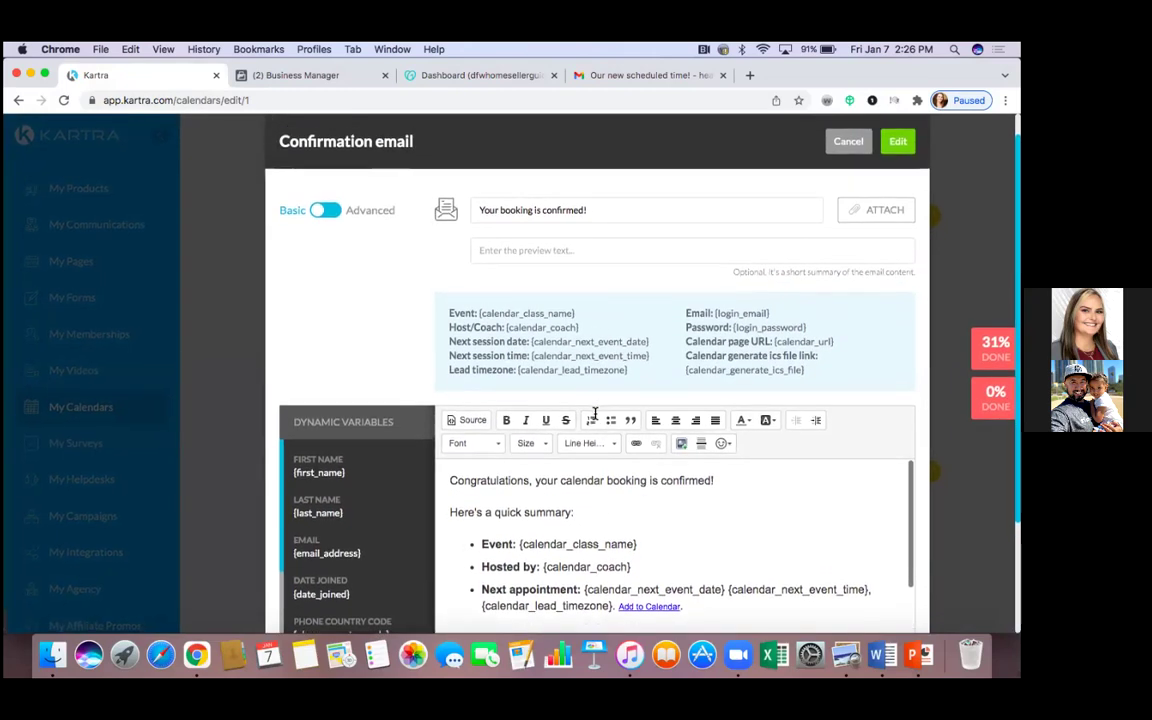
scroll(595, 413, down, 2)
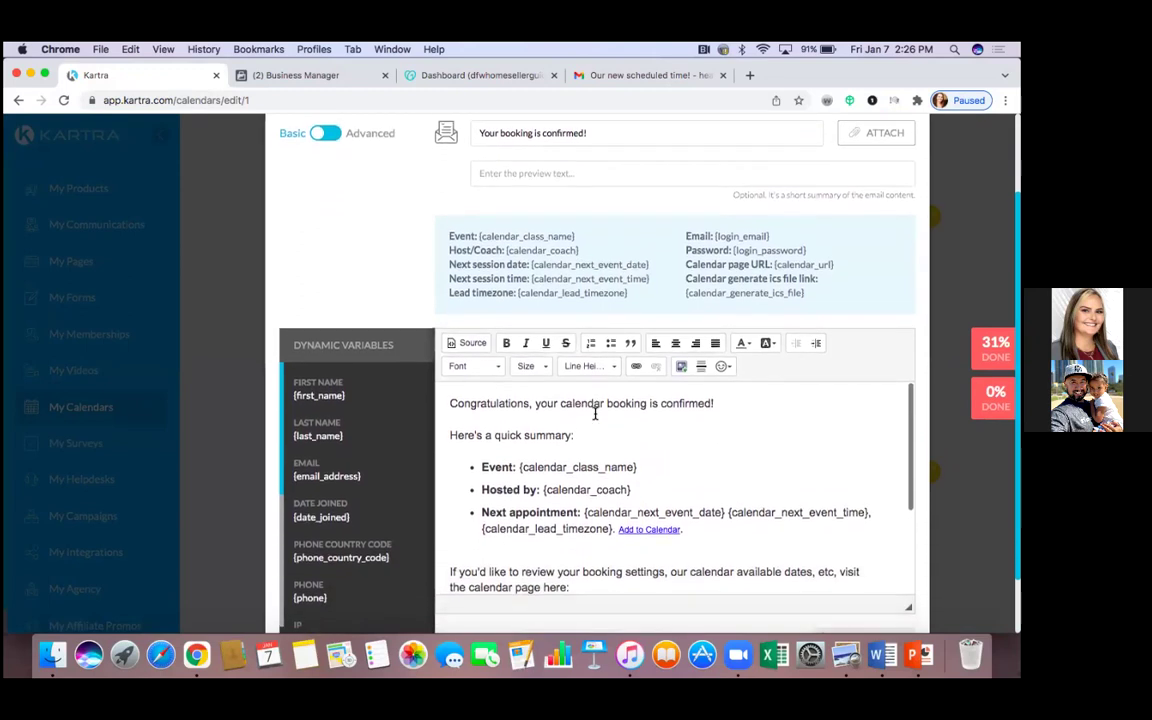
scroll(595, 413, down, 2)
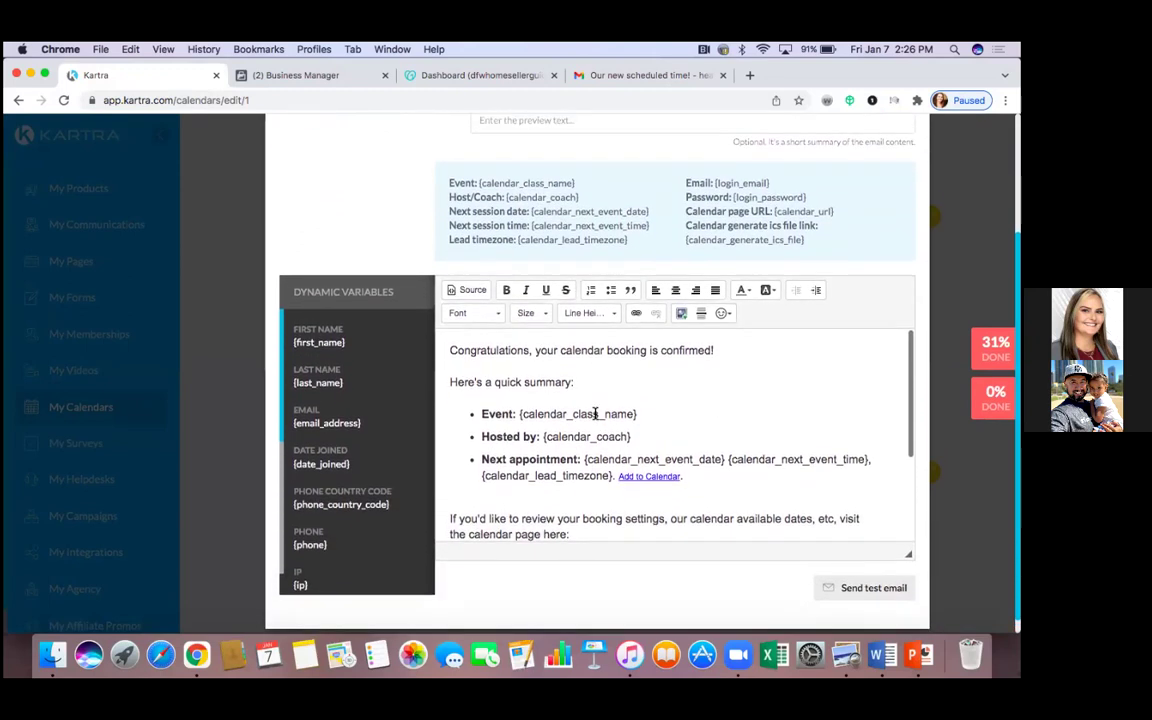
scroll(595, 413, up, 3)
click(322, 240)
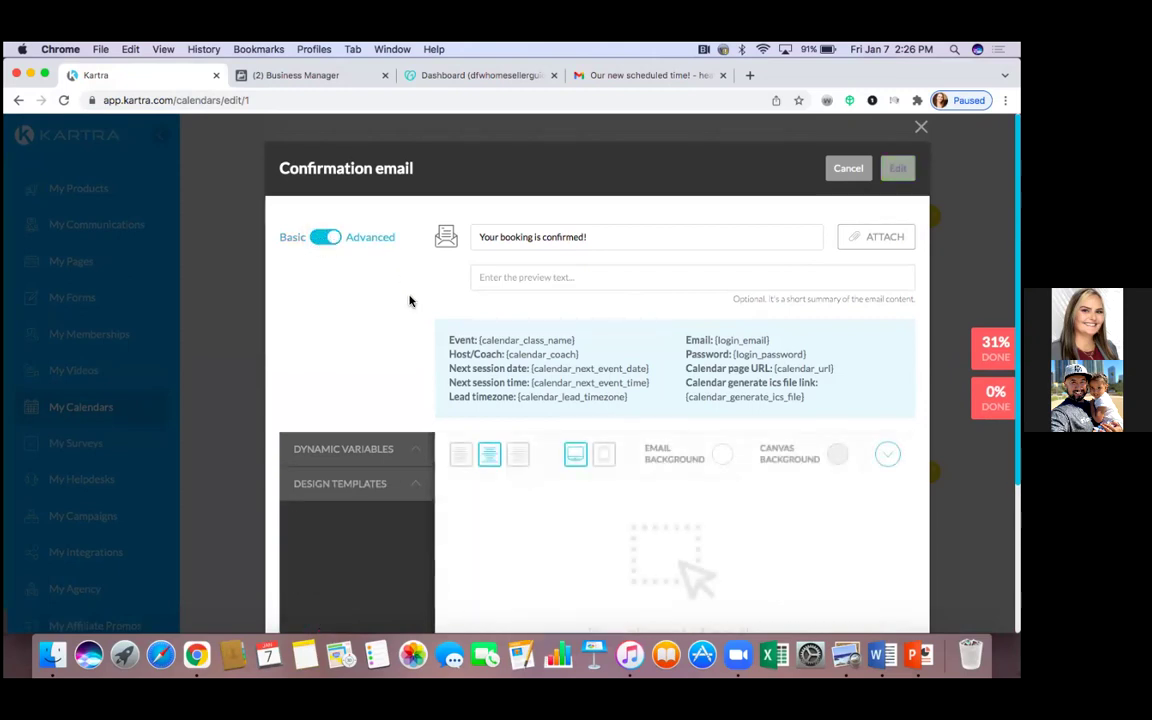
Step: Show the saved email templates under Design Templates > My templates
scroll(411, 339, down, 4)
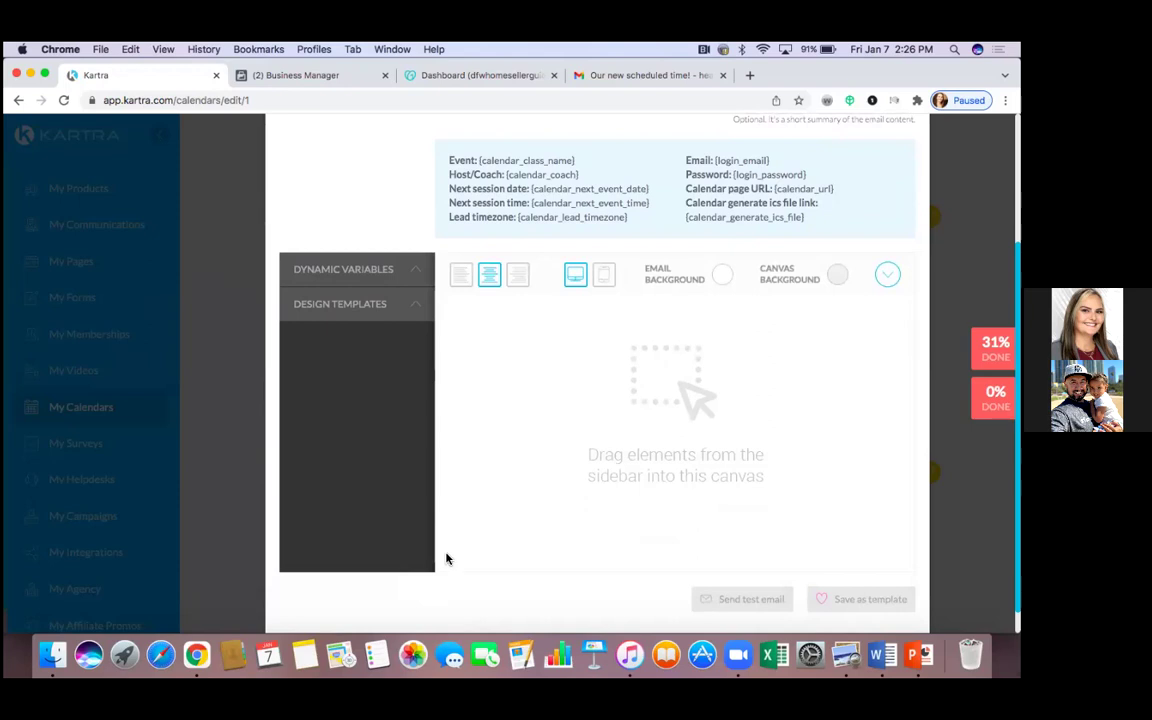
scroll(430, 440, up, 1)
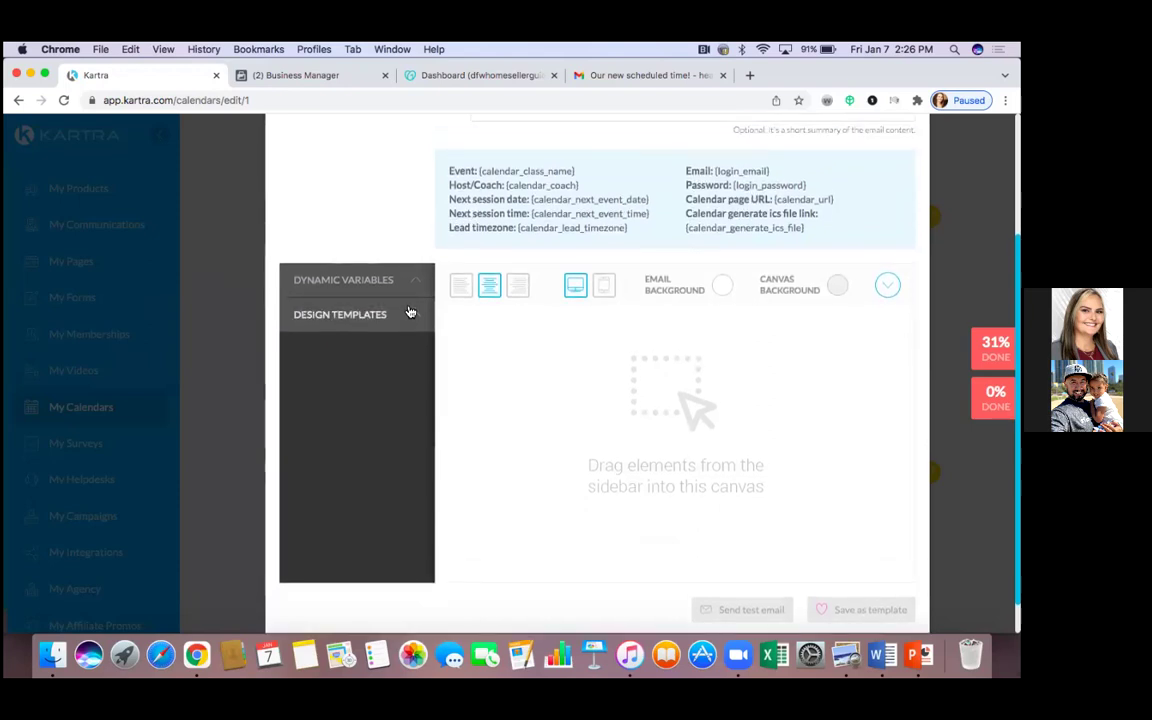
click(421, 318)
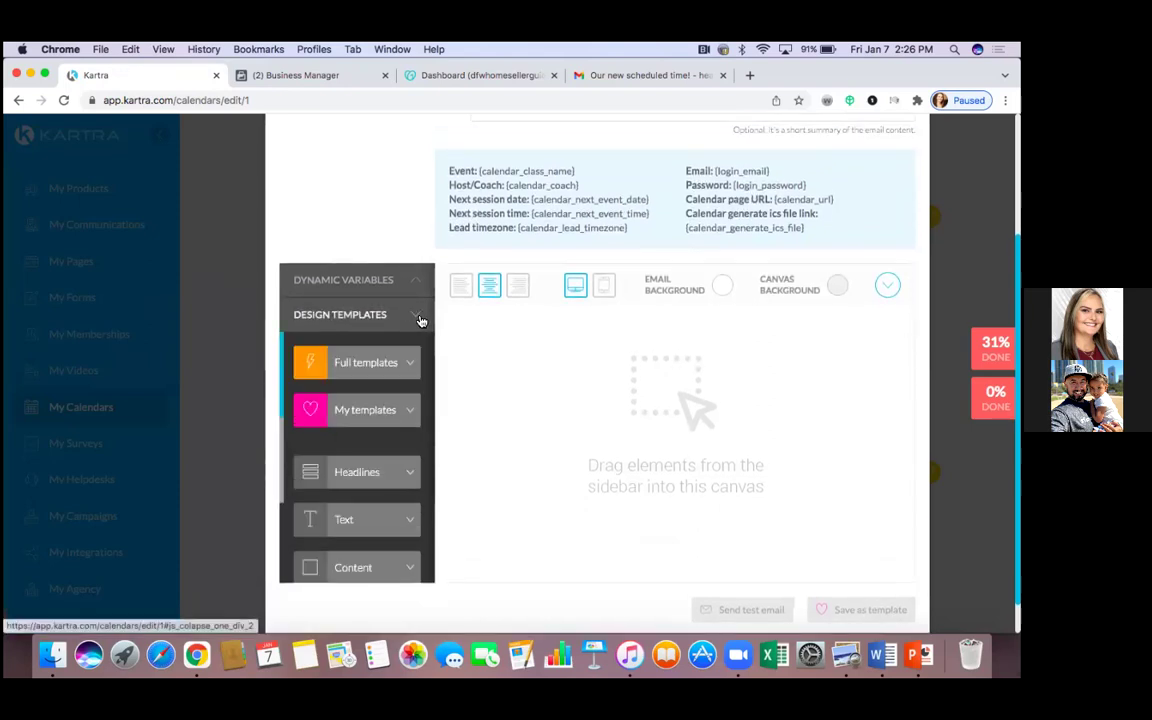
click(410, 408)
scroll(408, 418, down, 3)
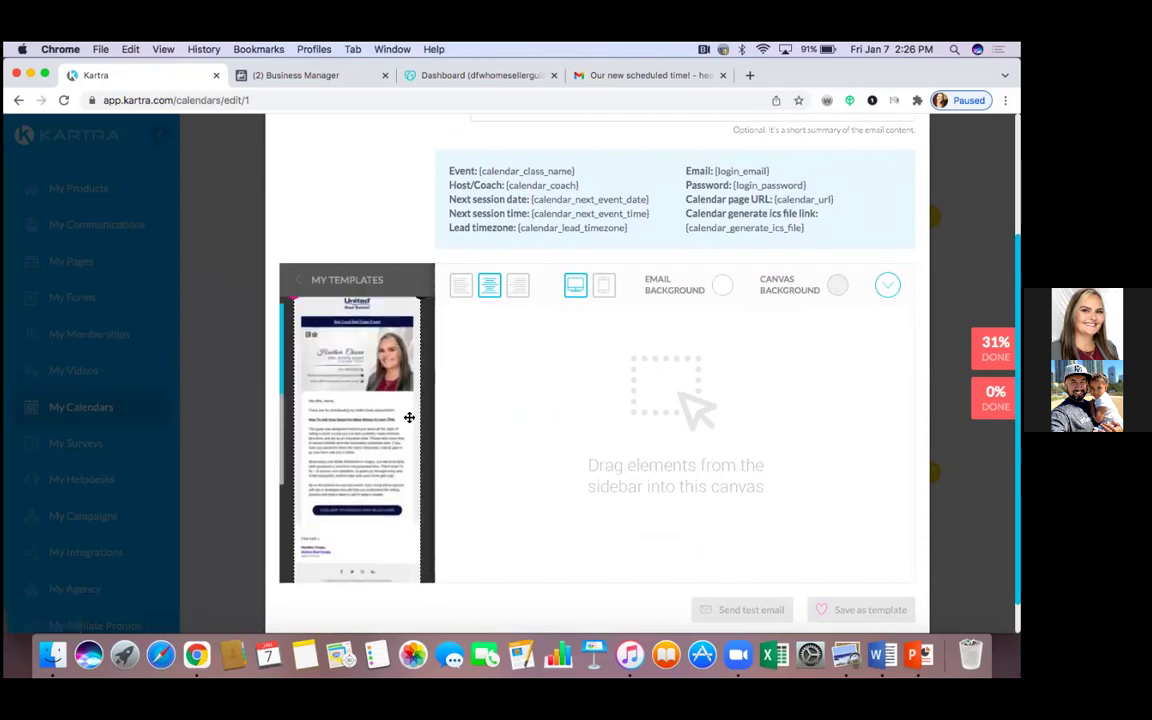
scroll(409, 417, down, 5)
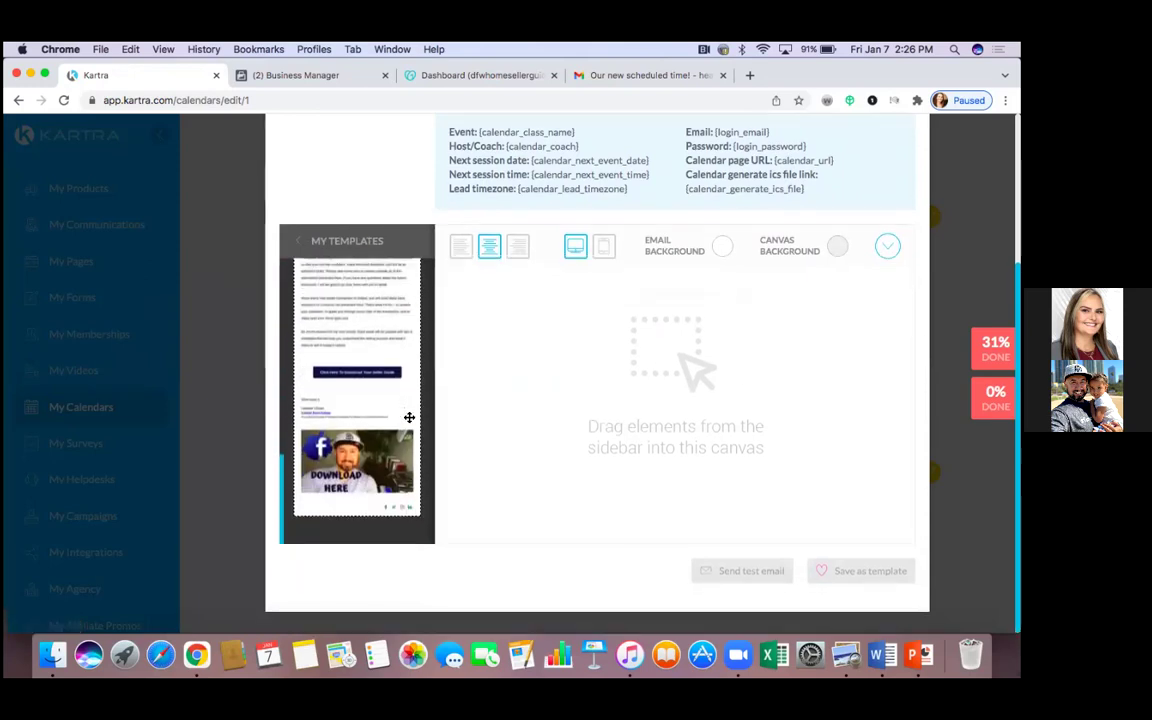
scroll(409, 417, up, 5)
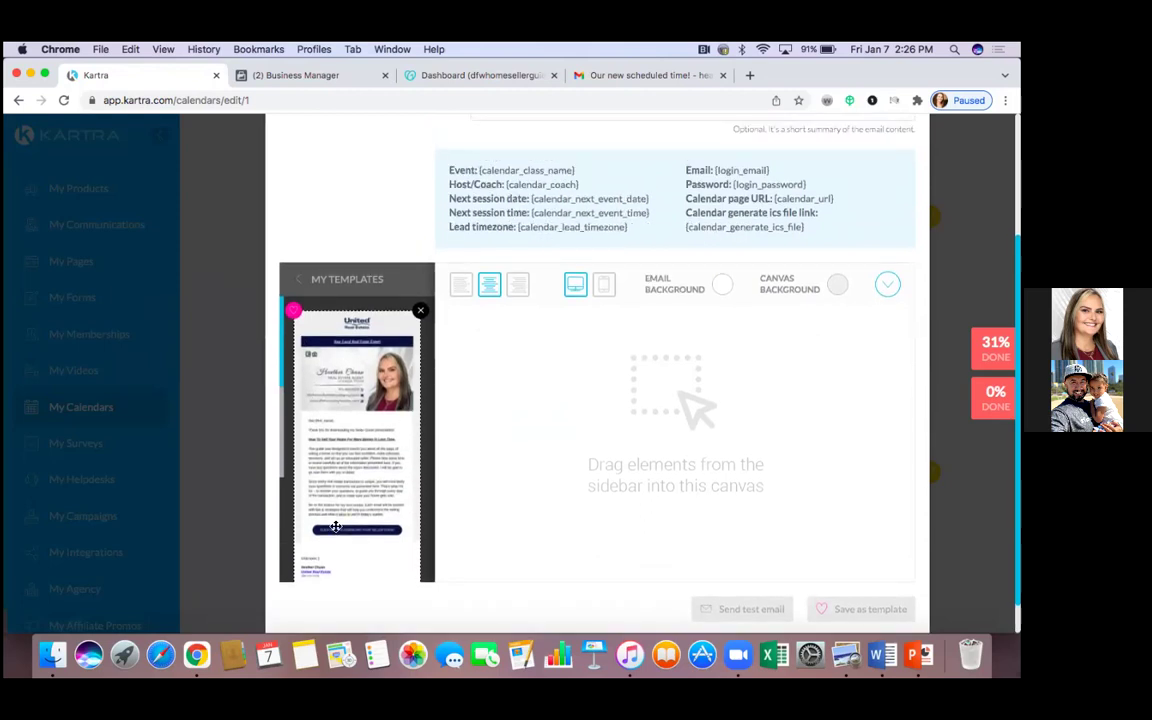
Step: Drag the saved real estate Seller Guide template onto the empty canvas and review its content
drag(380, 460, 600, 467)
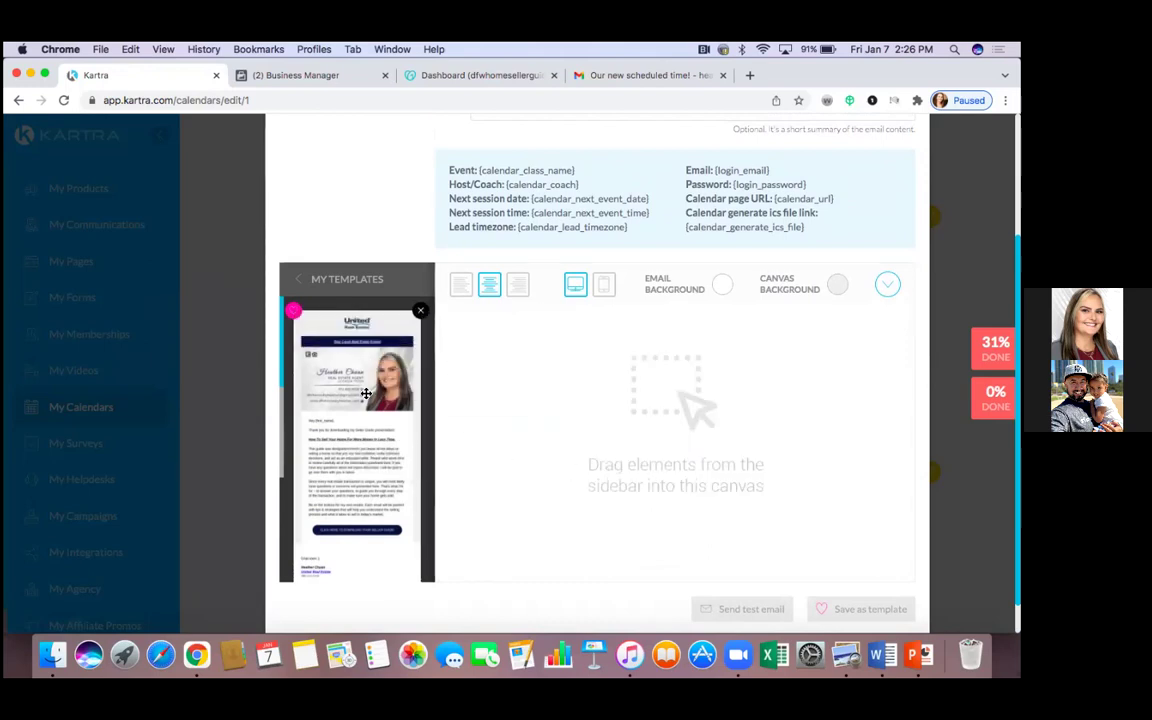
drag(330, 354, 694, 329)
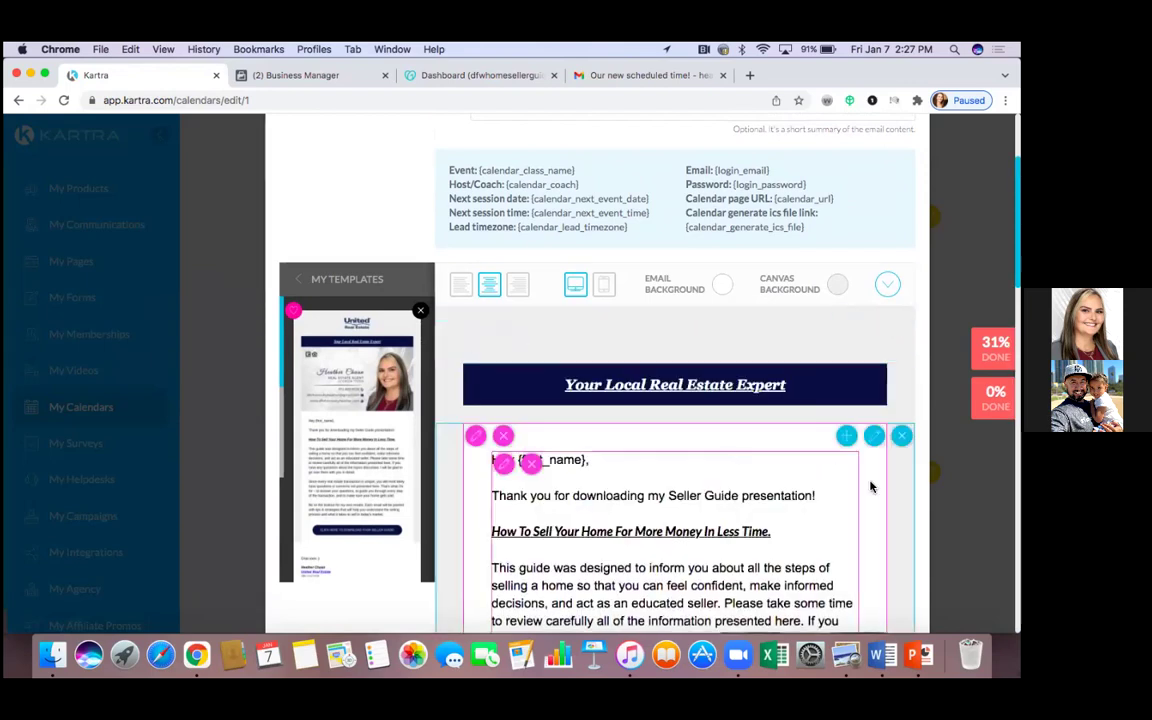
scroll(675, 400, down, 5)
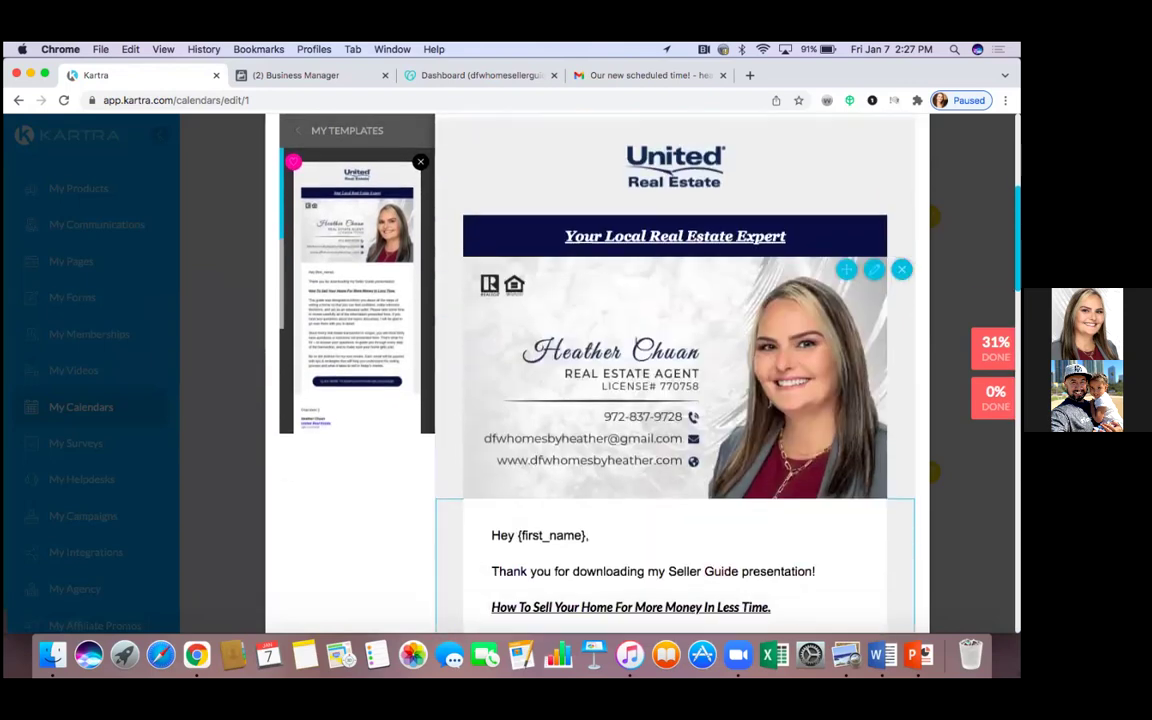
scroll(863, 499, down, 2)
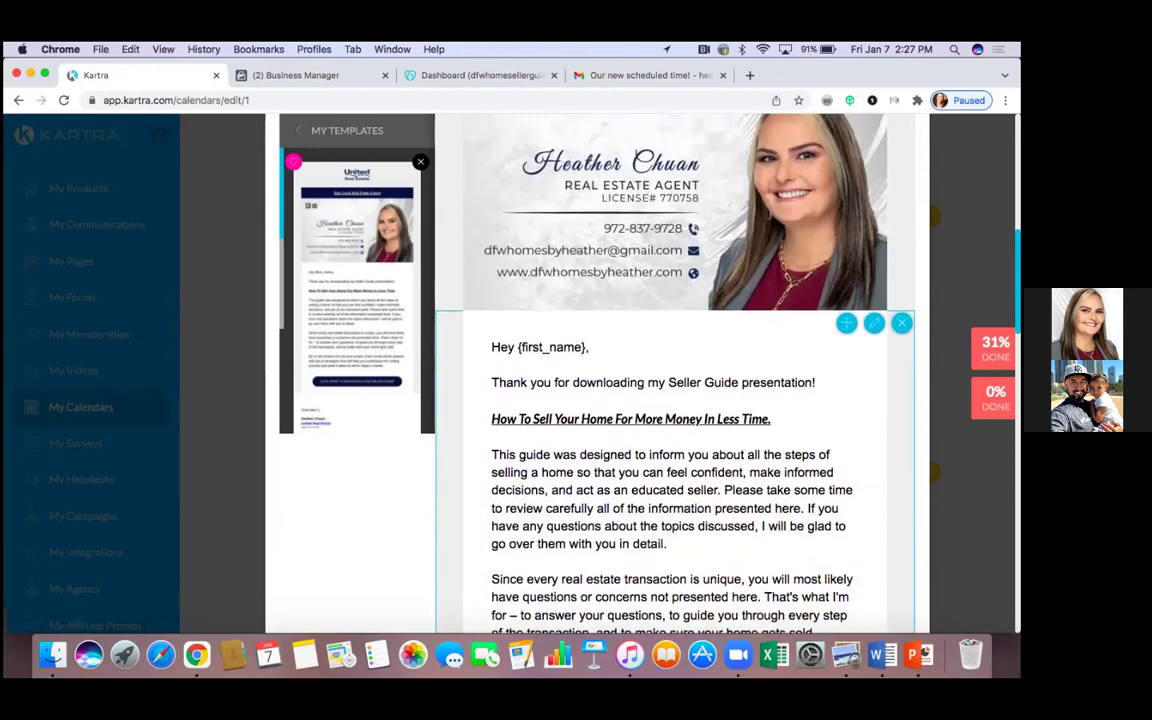
scroll(863, 499, down, 3)
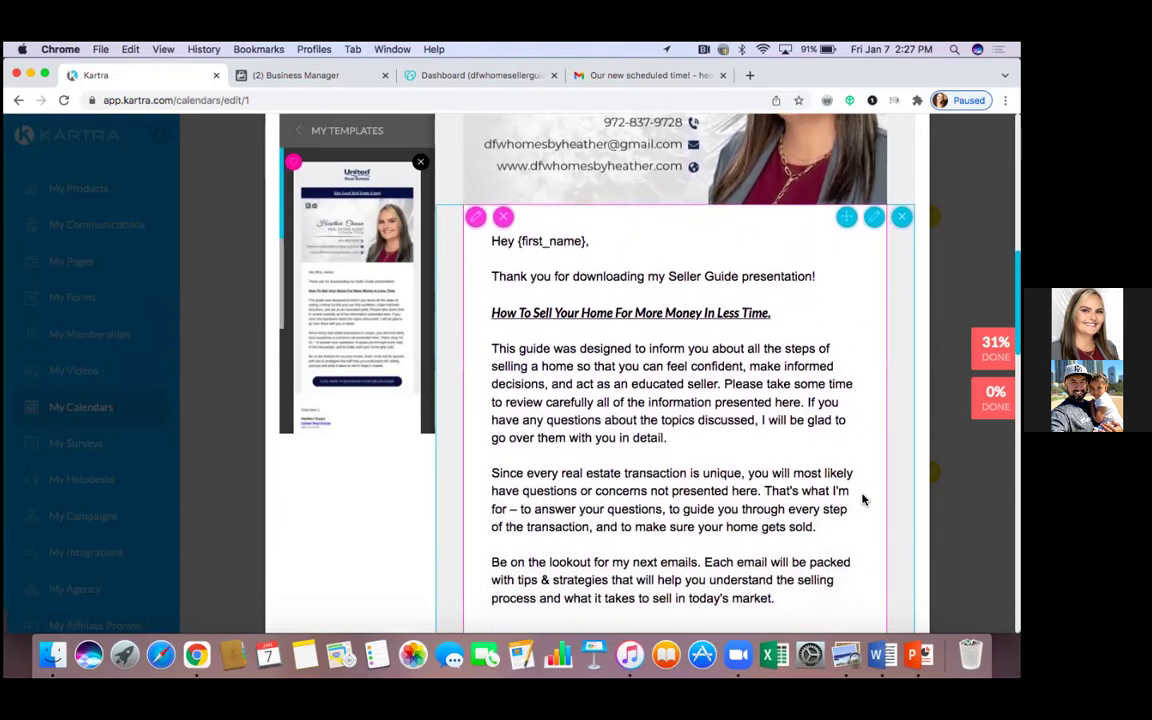
scroll(863, 499, down, 2)
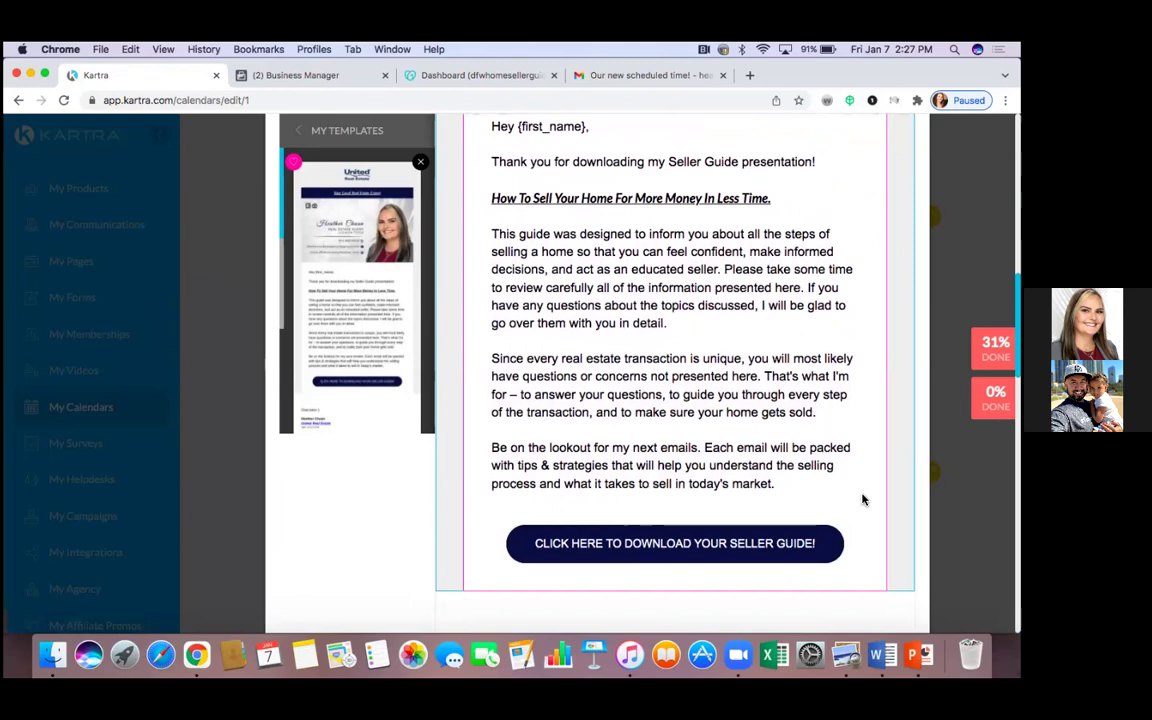
scroll(863, 499, down, 2)
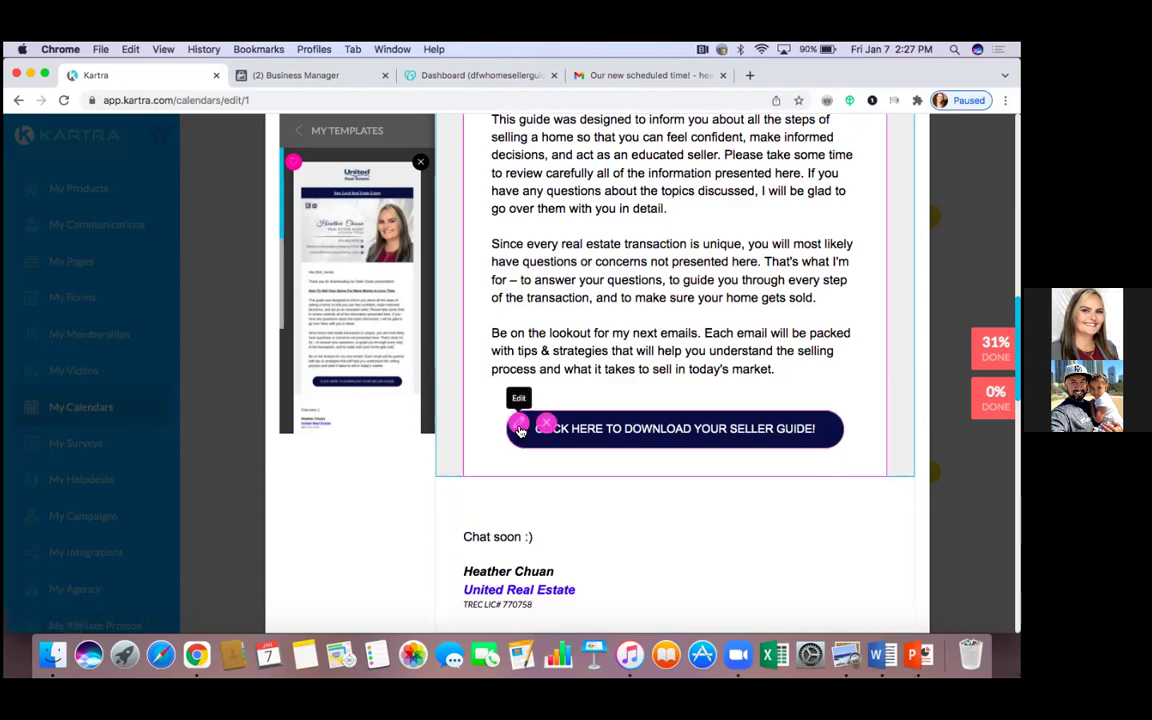
click(519, 428)
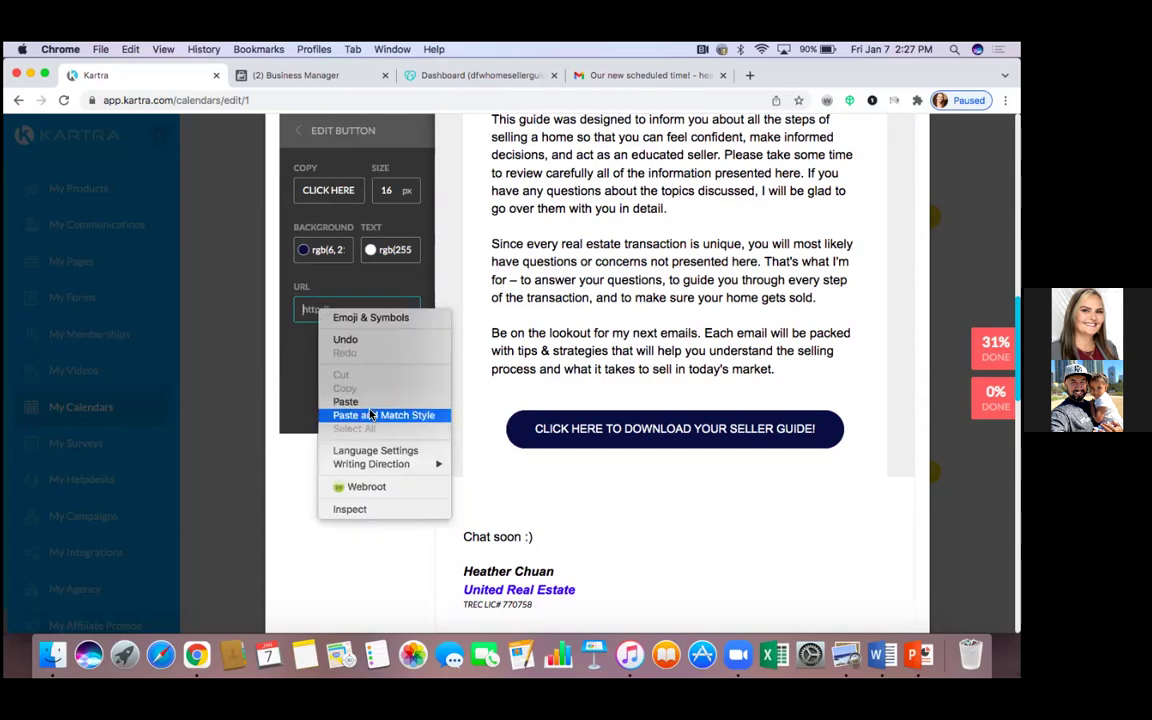
click(350, 401)
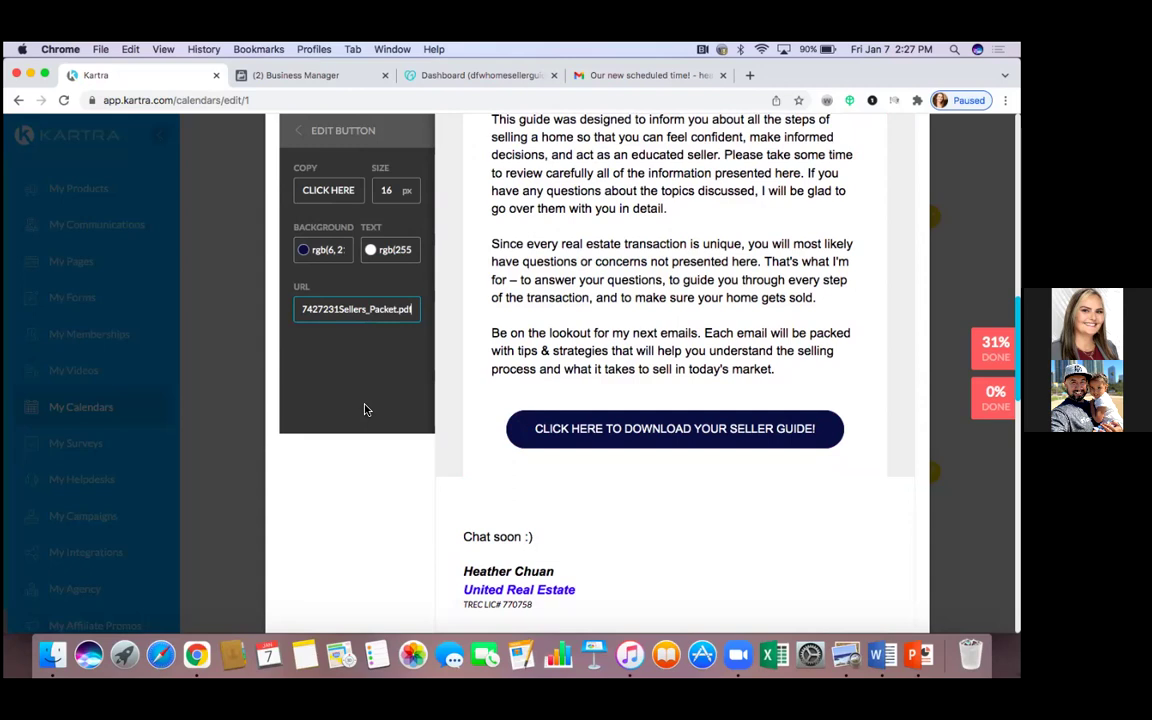
click(532, 430)
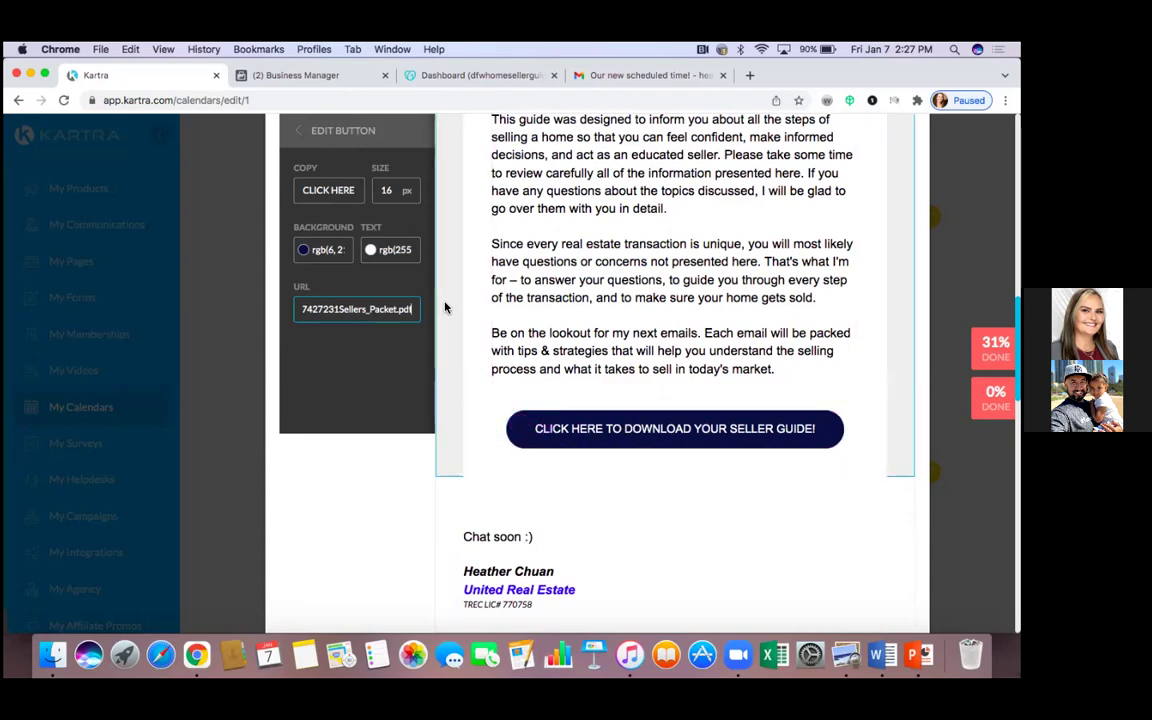
key(BackSpace)
key(BackSpace)
key(BackSpace)
key(BackSpace)
key(BackSpace)
key(BackSpace)
key(BackSpace)
key(BackSpace)
key(BackSpace)
key(BackSpace)
key(BackSpace)
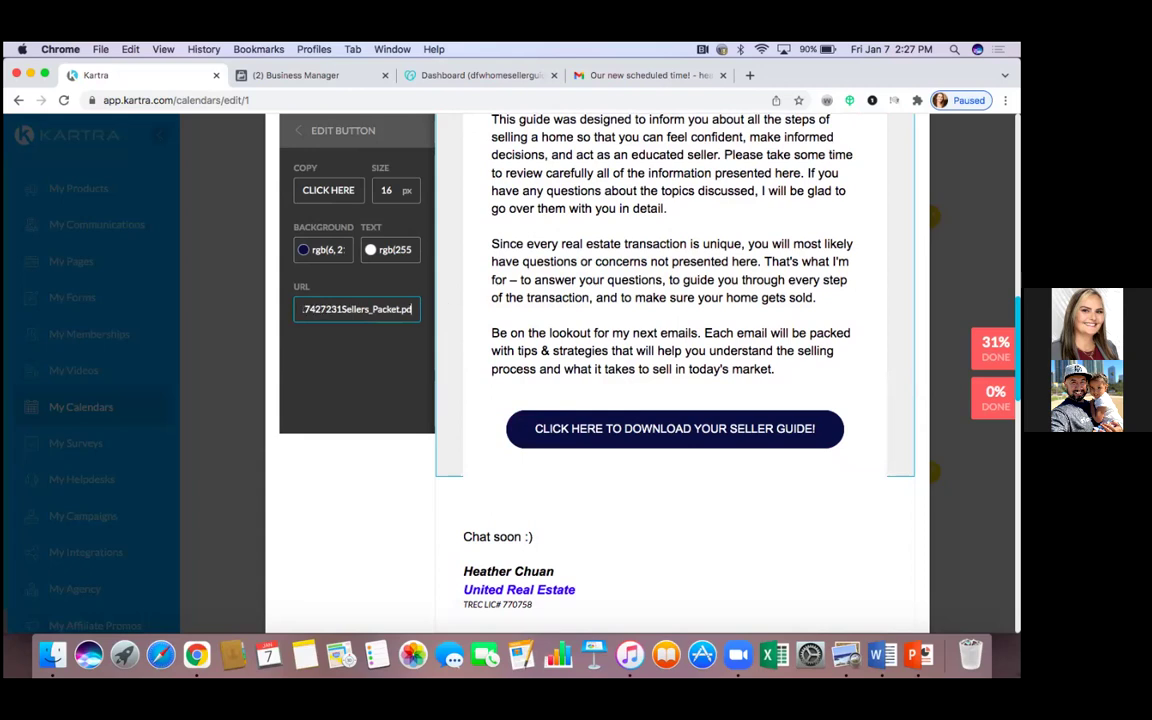
key(BackSpace)
key(BackSpace)
key(BackSpace)
key(BackSpace)
key(BackSpace)
key(BackSpace)
key(BackSpace)
key(BackSpace)
key(BackSpace)
key(BackSpace)
key(BackSpace)
key(BackSpace)
key(BackSpace)
key(BackSpace)
key(BackSpace)
key(BackSpace)
key(BackSpace)
key(BackSpace)
key(BackSpace)
key(BackSpace)
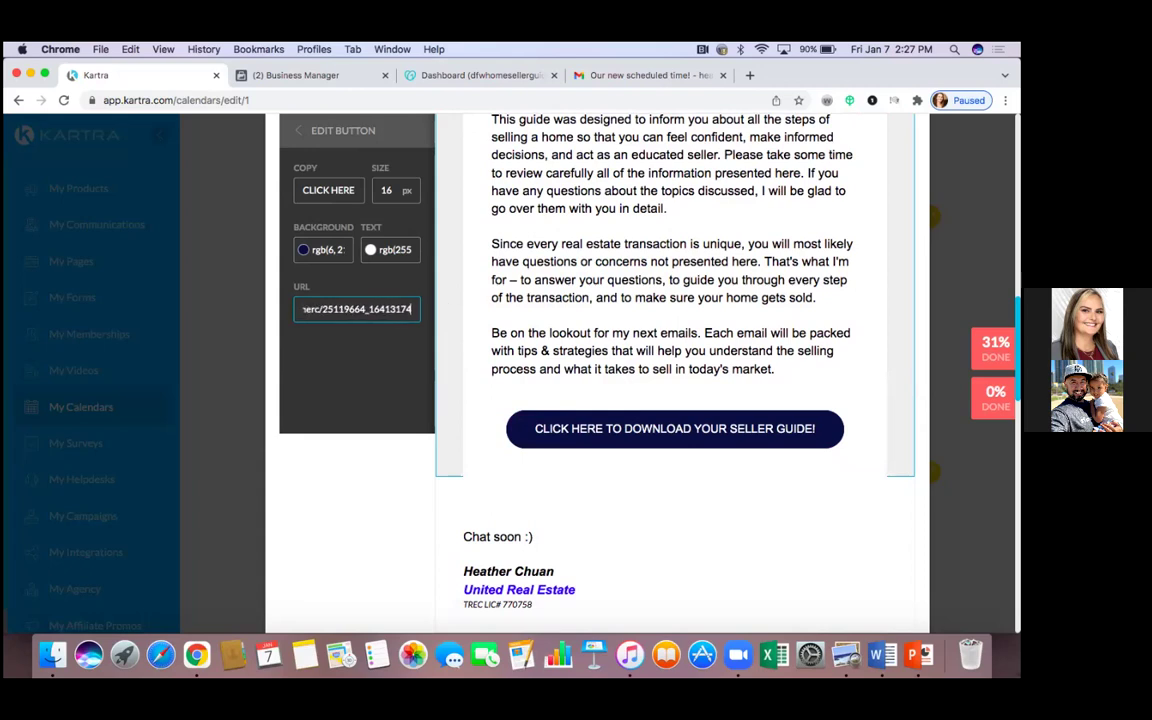
key(BackSpace)
key(BackSpace)
key(BackSpace)
key(BackSpace)
key(BackSpace)
key(BackSpace)
key(BackSpace)
key(BackSpace)
key(BackSpace)
key(BackSpace)
key(BackSpace)
key(BackSpace)
key(BackSpace)
key(BackSpace)
key(BackSpace)
key(BackSpace)
key(BackSpace)
key(BackSpace)
key(BackSpace)
key(BackSpace)
key(BackSpace)
key(BackSpace)
key(BackSpace)
key(BackSpace)
key(BackSpace)
key(BackSpace)
key(BackSpace)
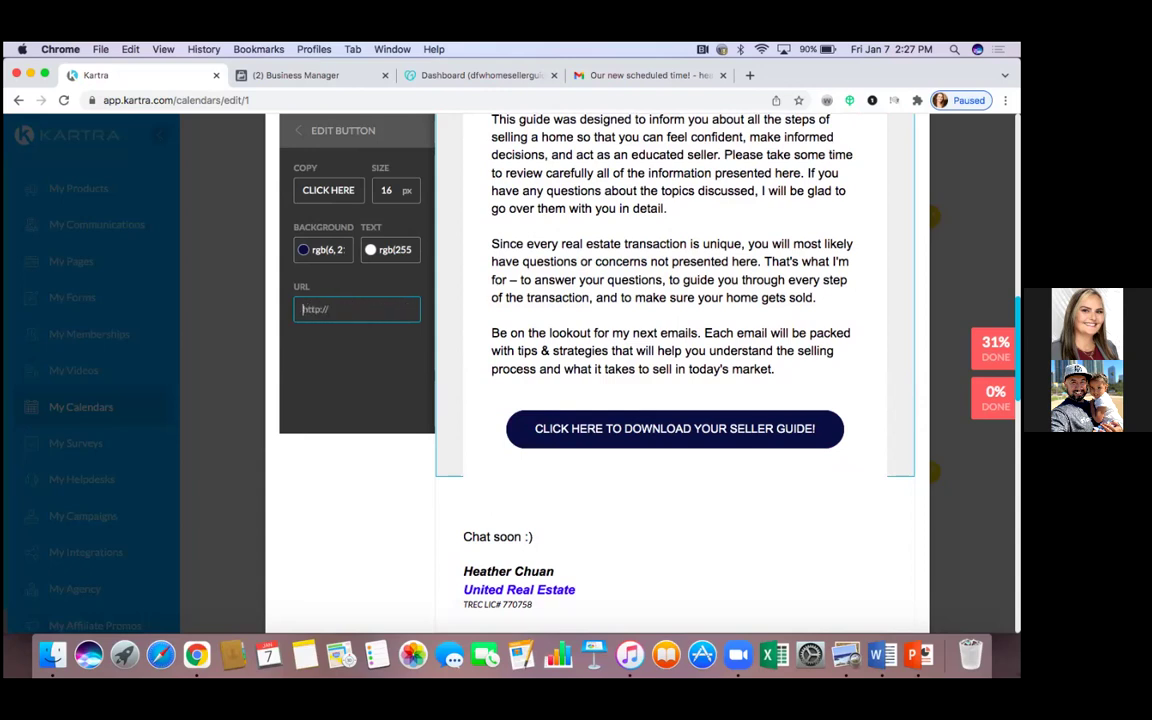
scroll(797, 296, up, 5)
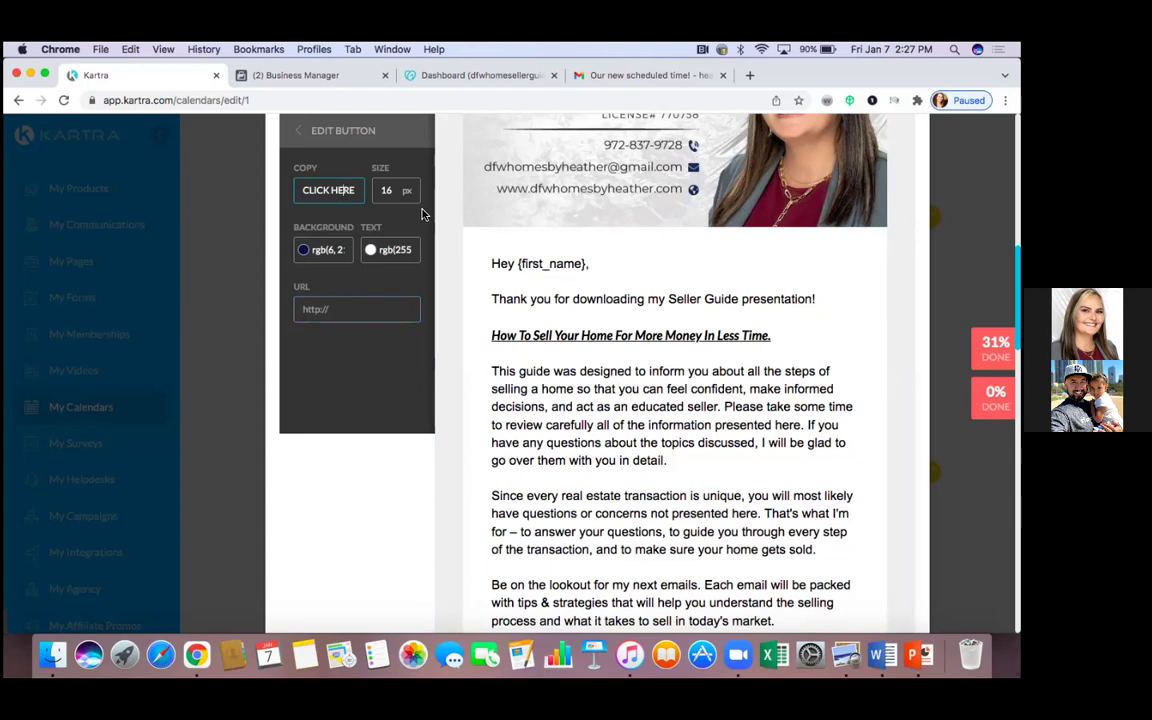
Step: Erase the old download-seller-guide text from the button's COPY field
scroll(426, 225, up, 5)
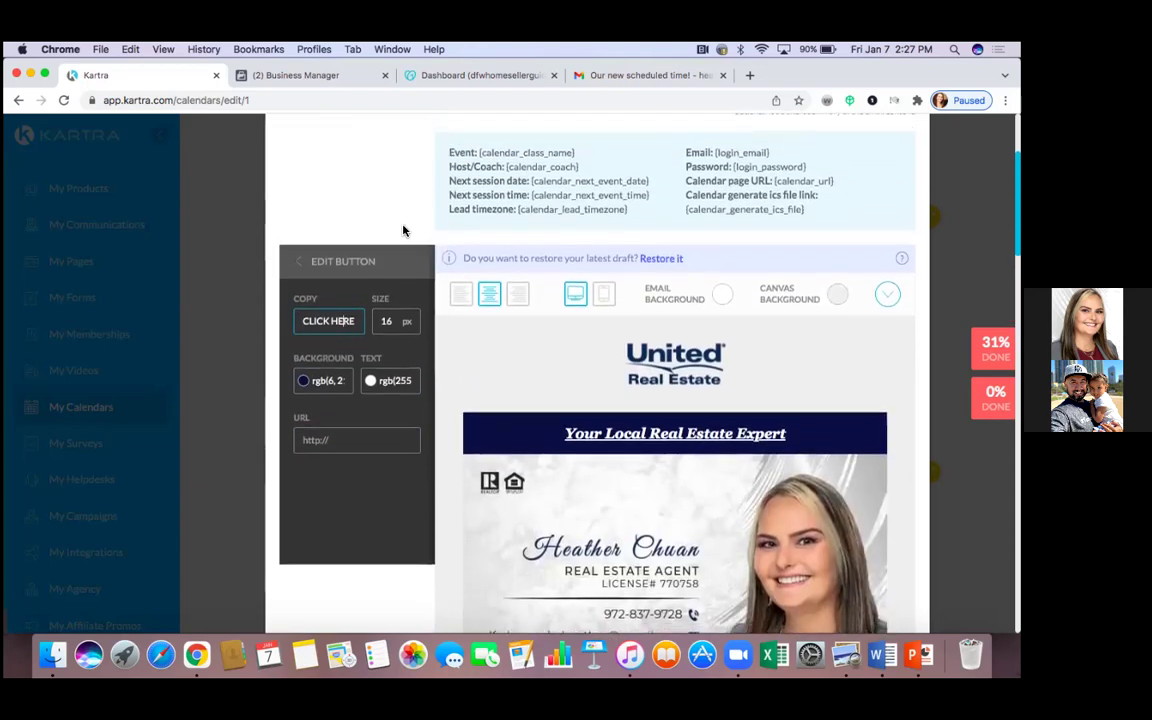
scroll(404, 230, down, 5)
scroll(407, 232, down, 6)
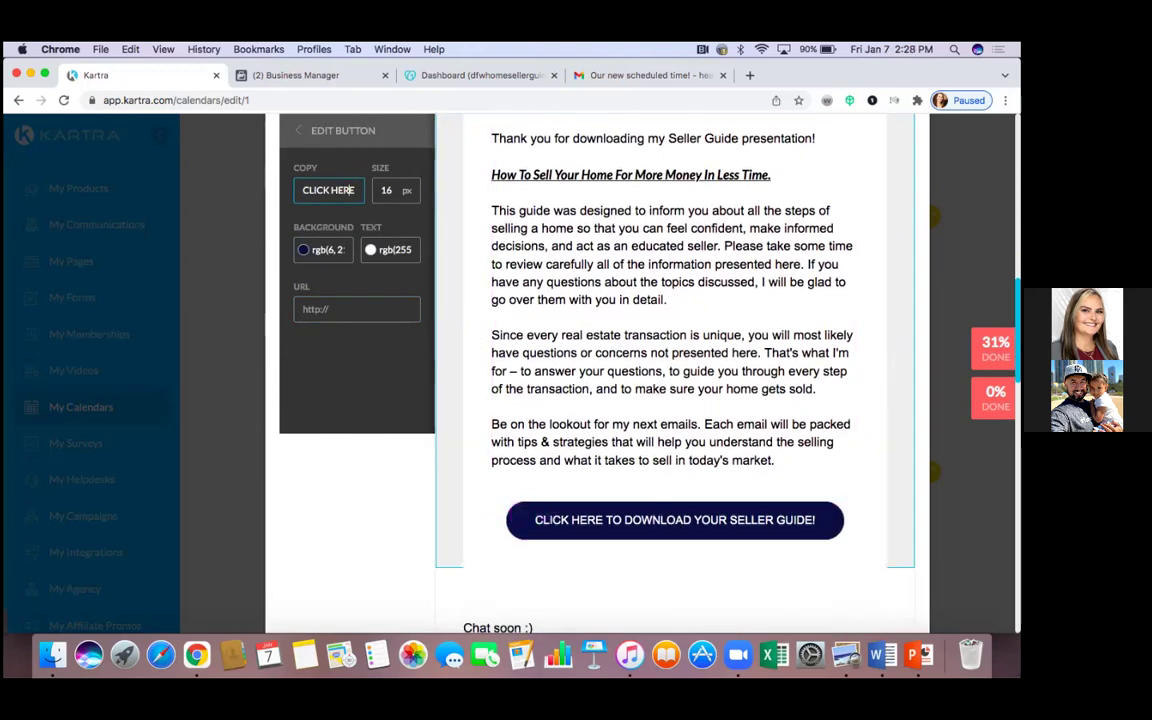
key(Right)
key(Right)
key(Right)
key(Right)
key(Right)
key(Right)
key(Right)
key(Right)
key(Right)
key(Right)
key(Right)
key(Right)
key(Right)
key(Right)
key(Right)
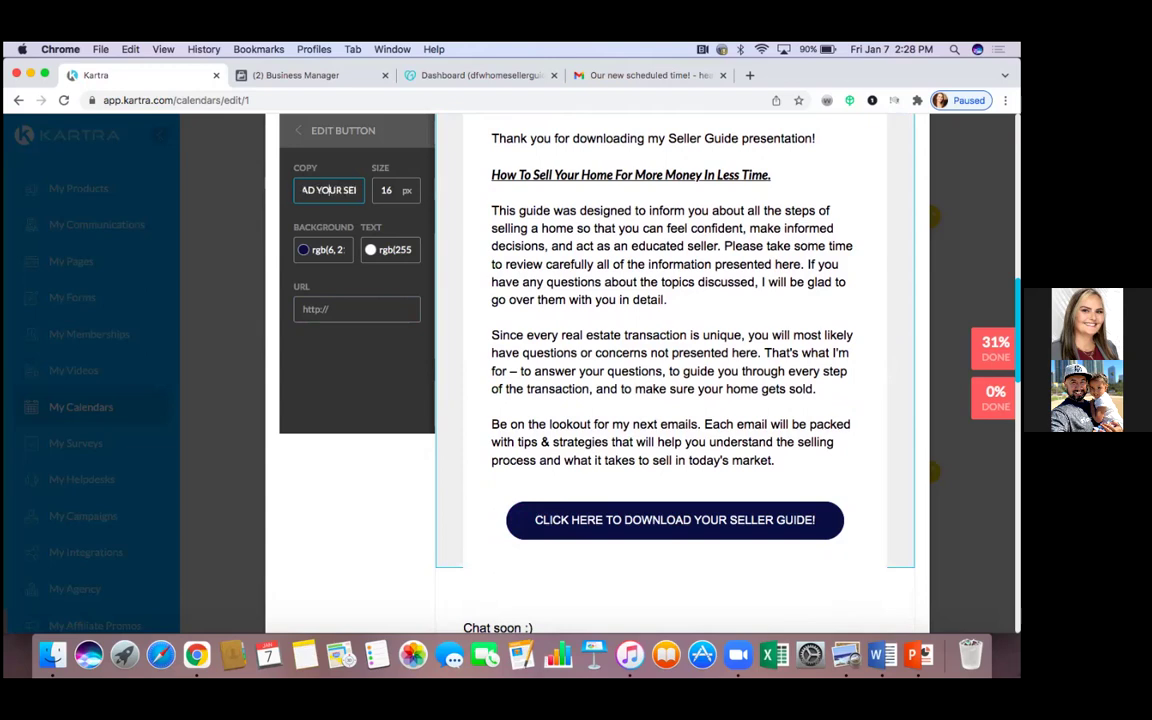
key(Right)
key(Right)
key(Right)
key(Right)
key(Right)
key(Right)
key(Right)
key(Right)
key(Right)
key(BackSpace)
key(BackSpace)
key(BackSpace)
key(BackSpace)
key(BackSpace)
key(BackSpace)
key(BackSpace)
key(BackSpace)
key(BackSpace)
key(BackSpace)
key(BackSpace)
key(BackSpace)
key(BackSpace)
key(BackSpace)
key(BackSpace)
key(BackSpace)
key(BackSpace)
key(BackSpace)
key(BackSpace)
key(BackSpace)
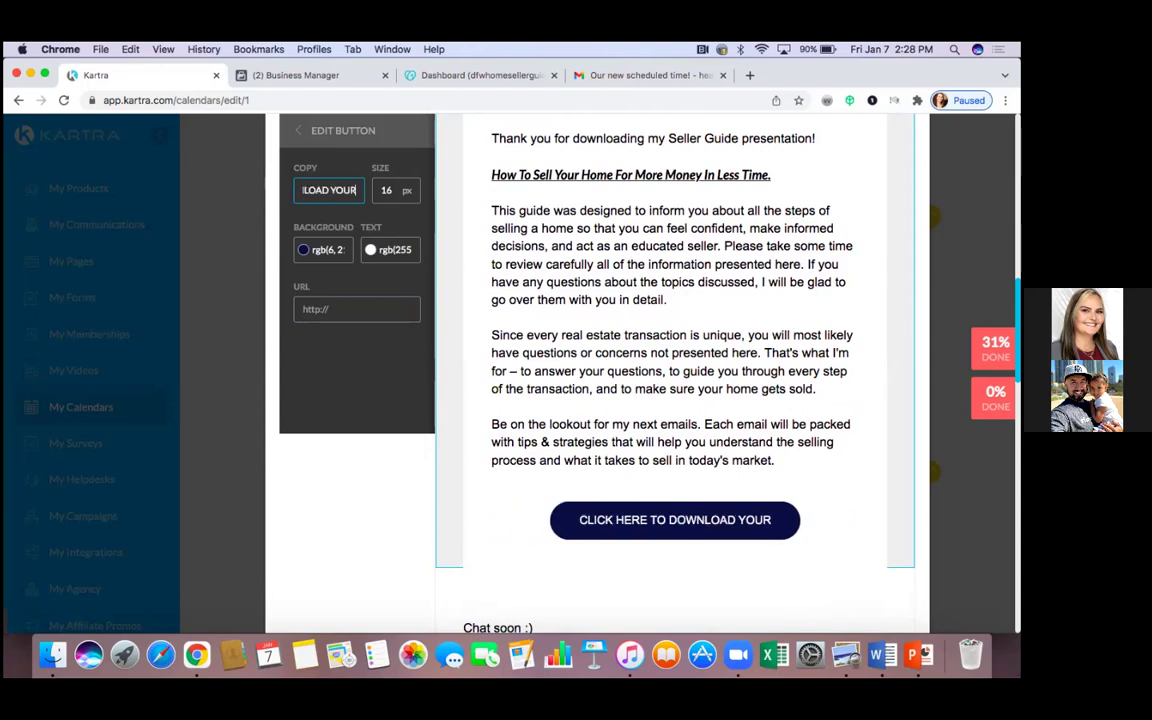
key(BackSpace)
key(BackSpace)
key(BackSpace)
key(BackSpace)
key(BackSpace)
key(BackSpace)
key(BackSpace)
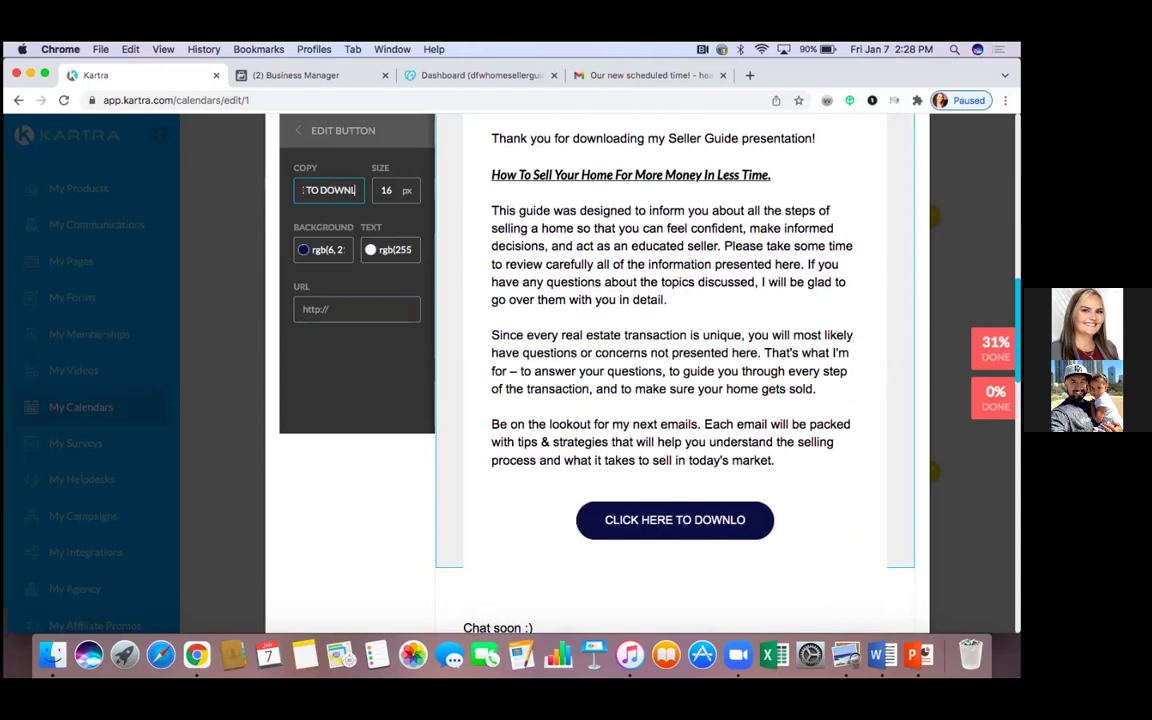
key(BackSpace)
key(BackSpace)
key(BackSpace)
key(BackSpace)
key(BackSpace)
key(BackSpace)
key(BackSpace)
key(BackSpace)
key(BackSpace)
key(BackSpace)
key(BackSpace)
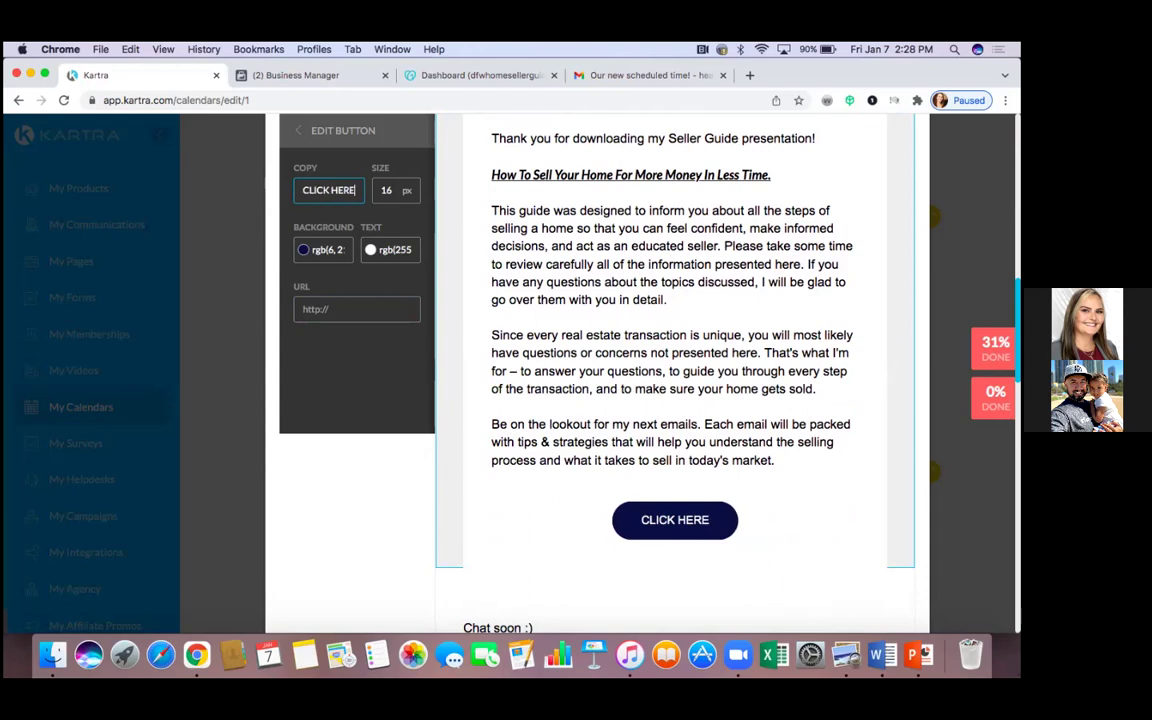
key(BackSpace)
key(BackSpace)
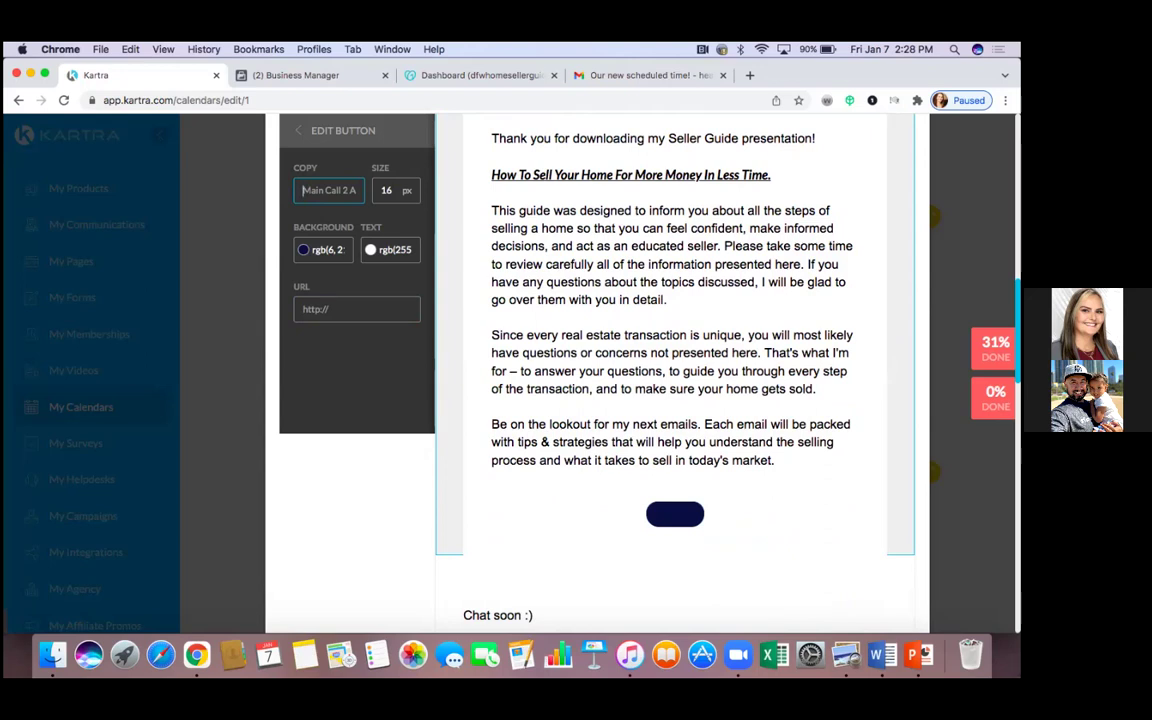
Step: Try the labels 'Book Your Ca' and 'Schedule Your Call Today', then delete them
text(Book Y)
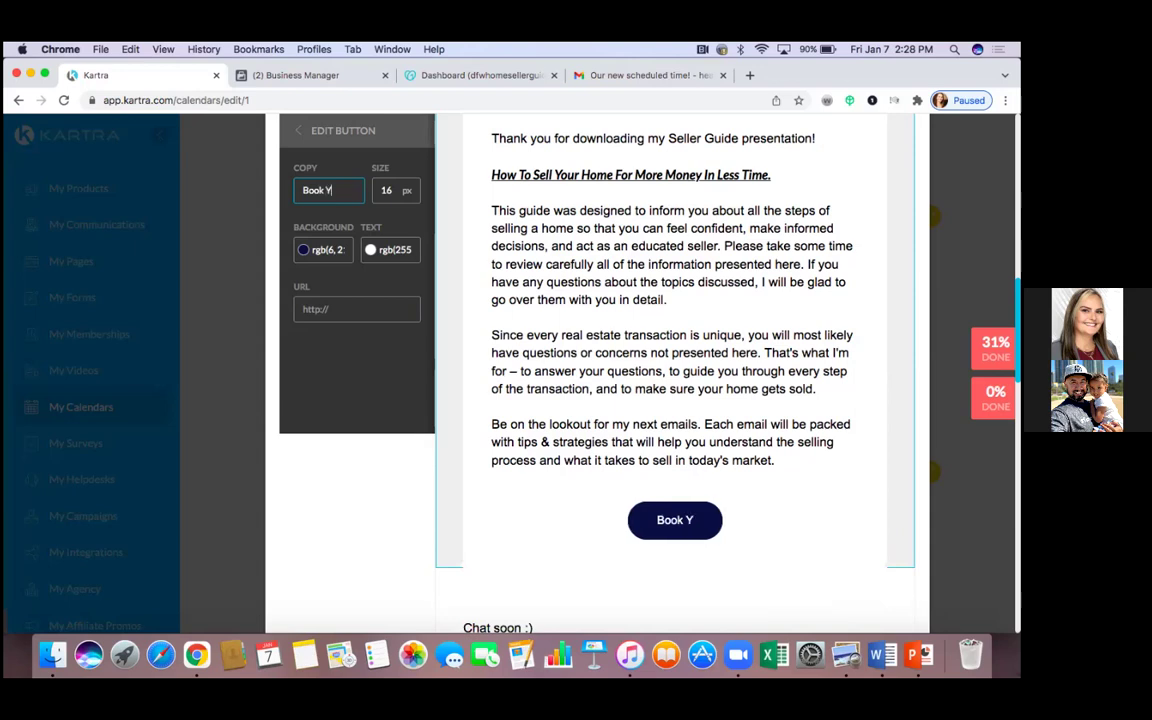
text(our Ca)
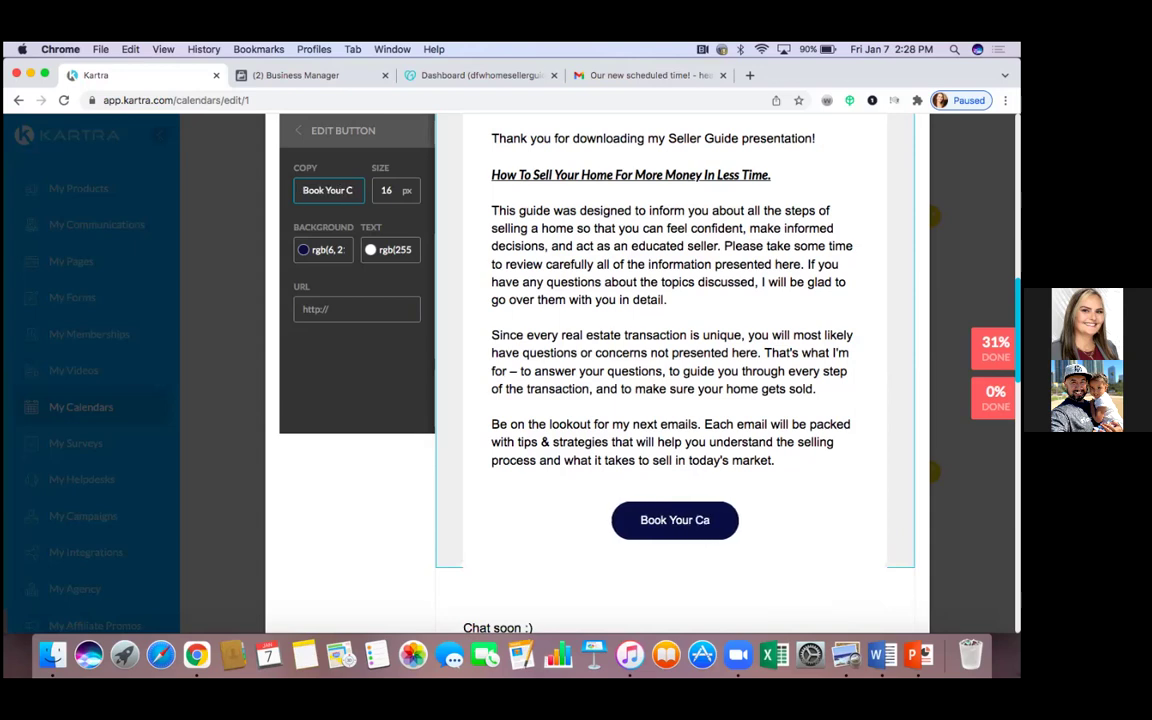
key(BackSpace)
text(Sc)
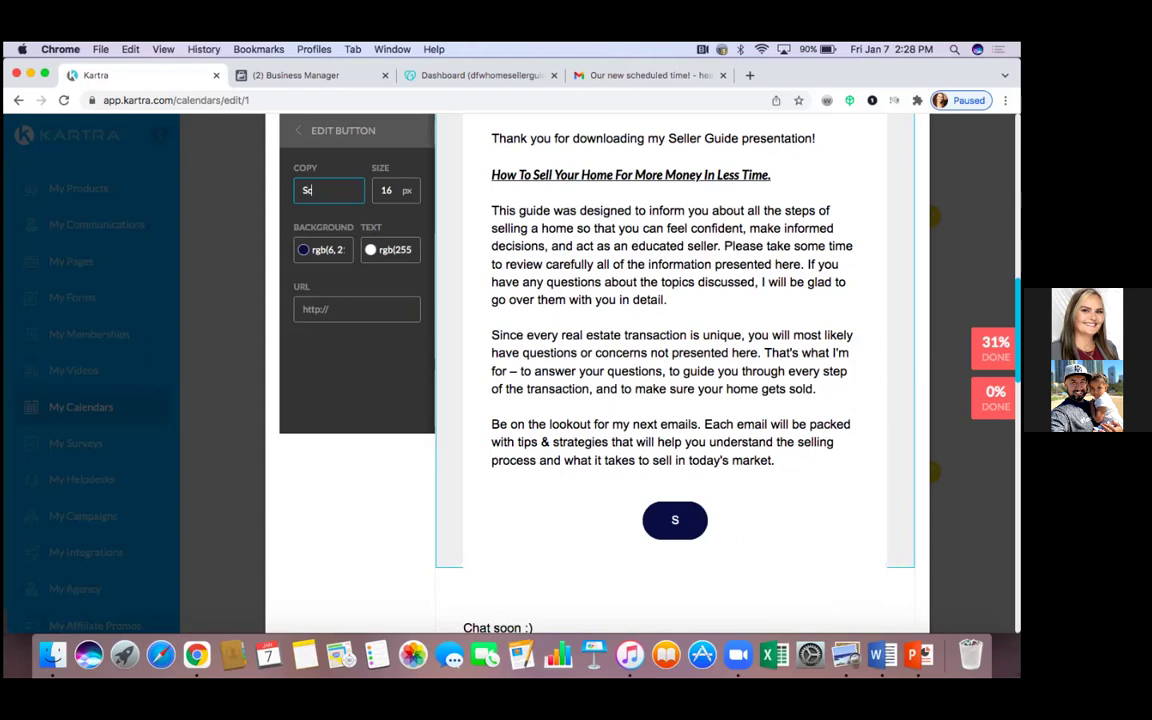
text(hedule)
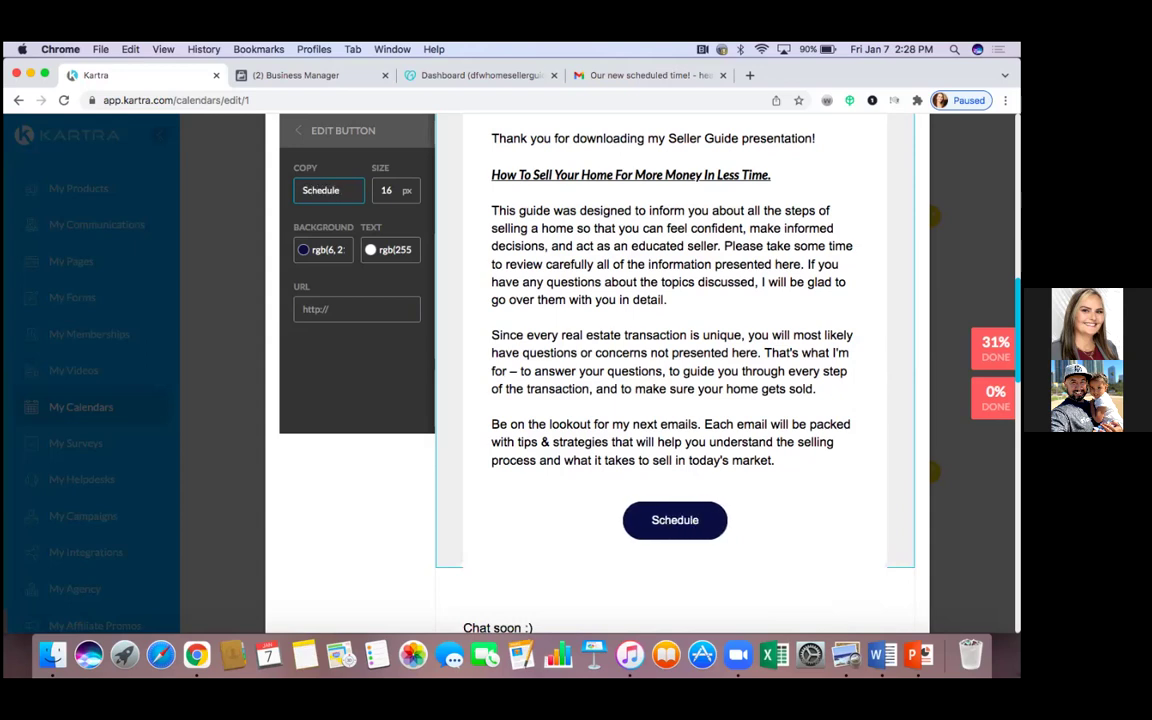
text( Your)
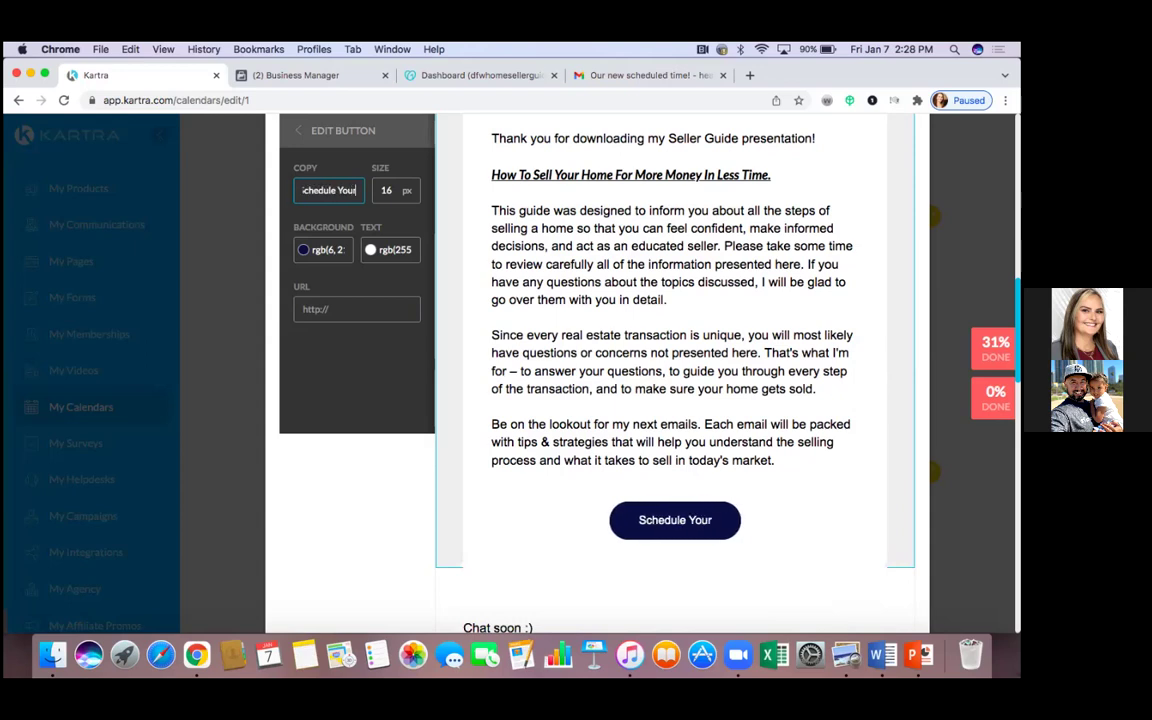
text( Call Today)
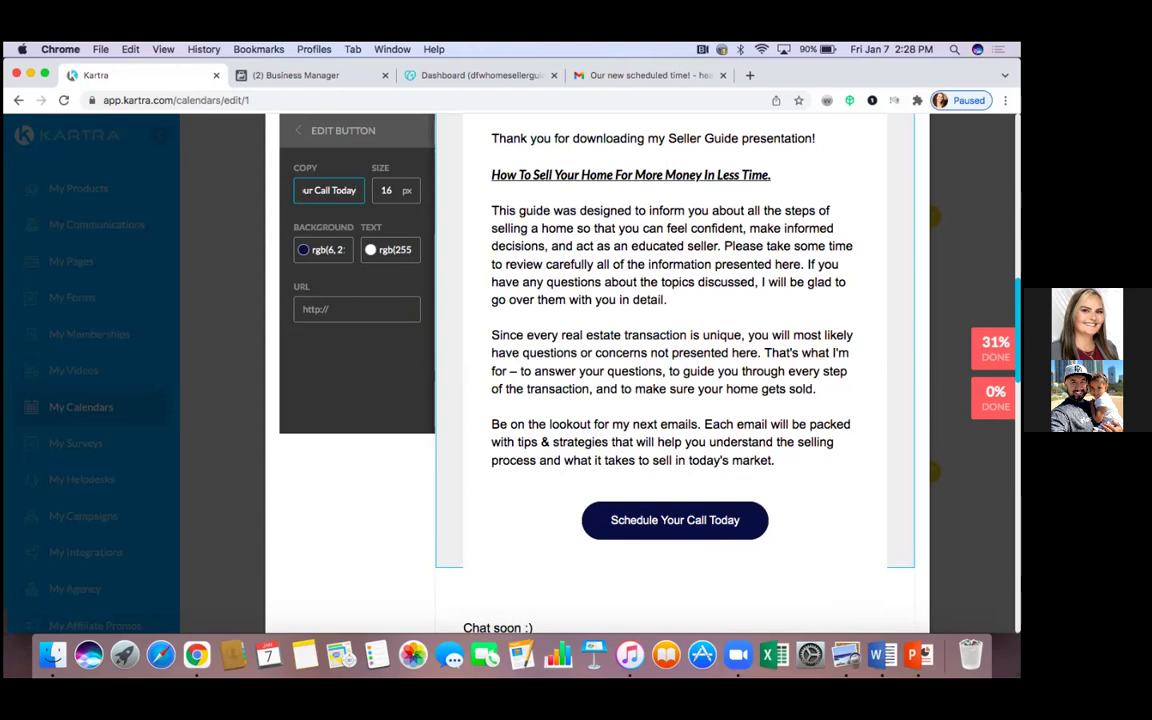
key(BackSpace)
key(BackSpace)
key(BackSpace)
key(BackSpace)
key(BackSpace)
key(BackSpace)
key(BackSpace)
key(BackSpace)
key(BackSpace)
key(BackSpace)
key(BackSpace)
key(BackSpace)
key(BackSpace)
key(BackSpace)
key(BackSpace)
key(BackSpace)
key(BackSpace)
key(BackSpace)
key(BackSpace)
key(BackSpace)
key(BackSpace)
key(BackSpace)
key(BackSpace)
key(BackSpace)
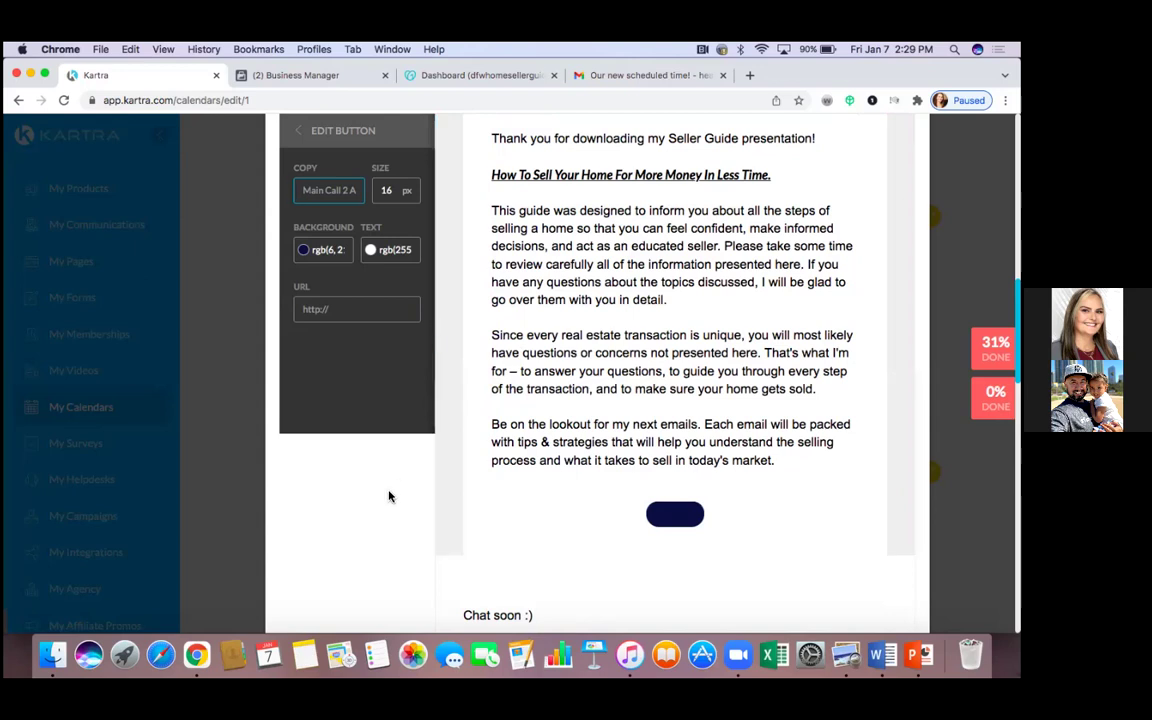
Step: Delete the button block from the email
scroll(390, 496, down, 2)
scroll(390, 496, down, 2)
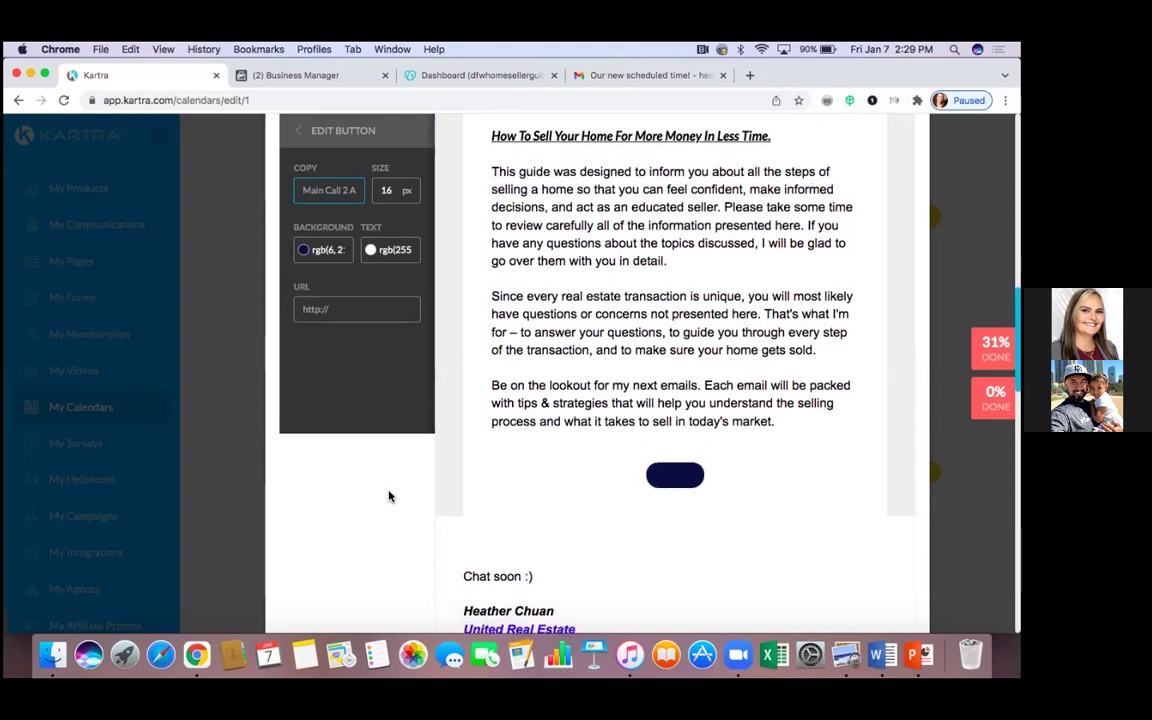
mouse_move(676, 437)
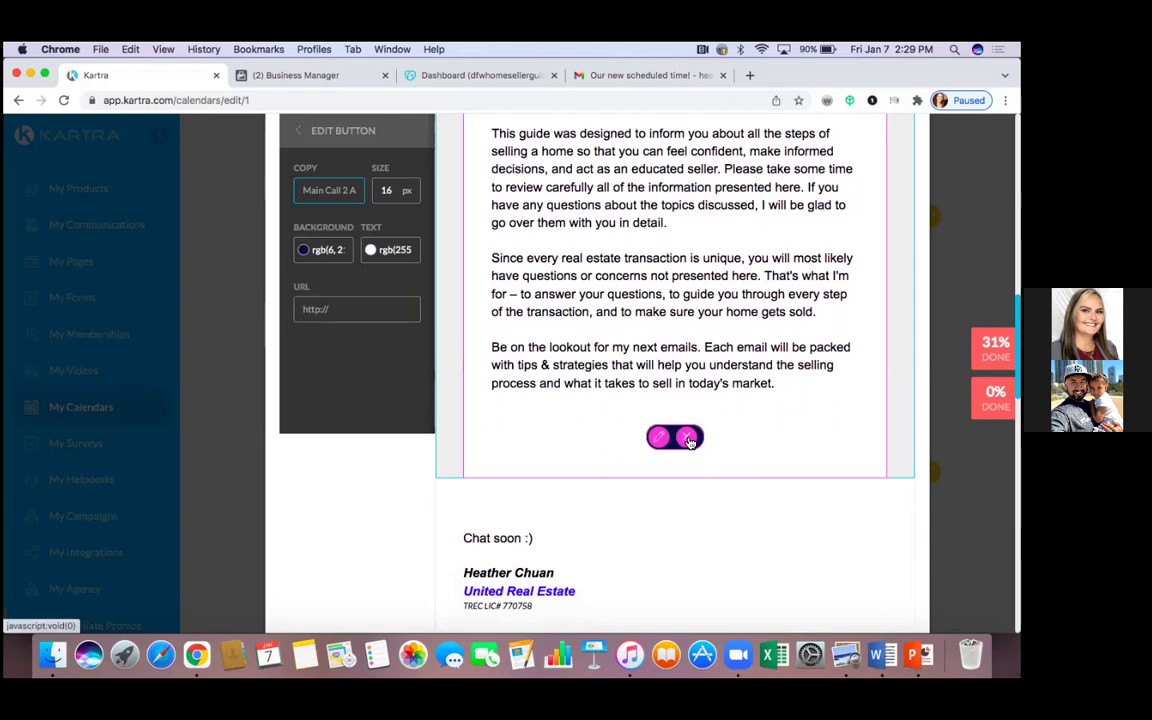
click(689, 439)
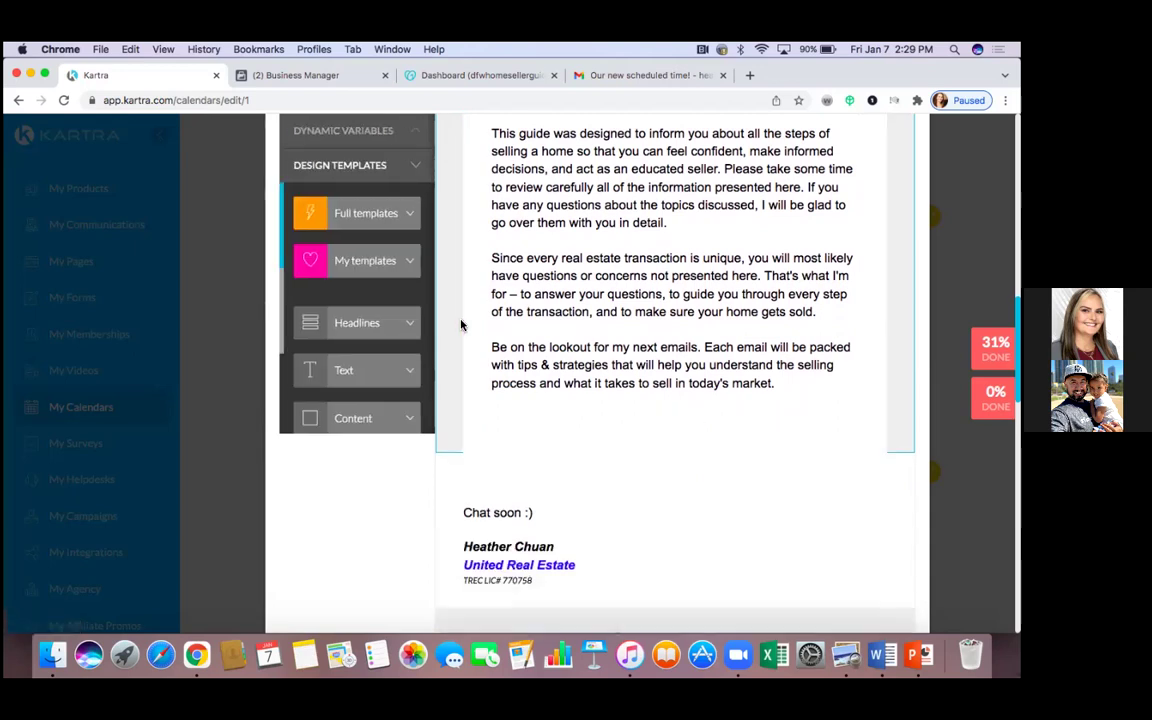
Step: Remove the duplicate greeting text, download-guide button and DOWNLOAD HERE image blocks
scroll(420, 511, down, 5)
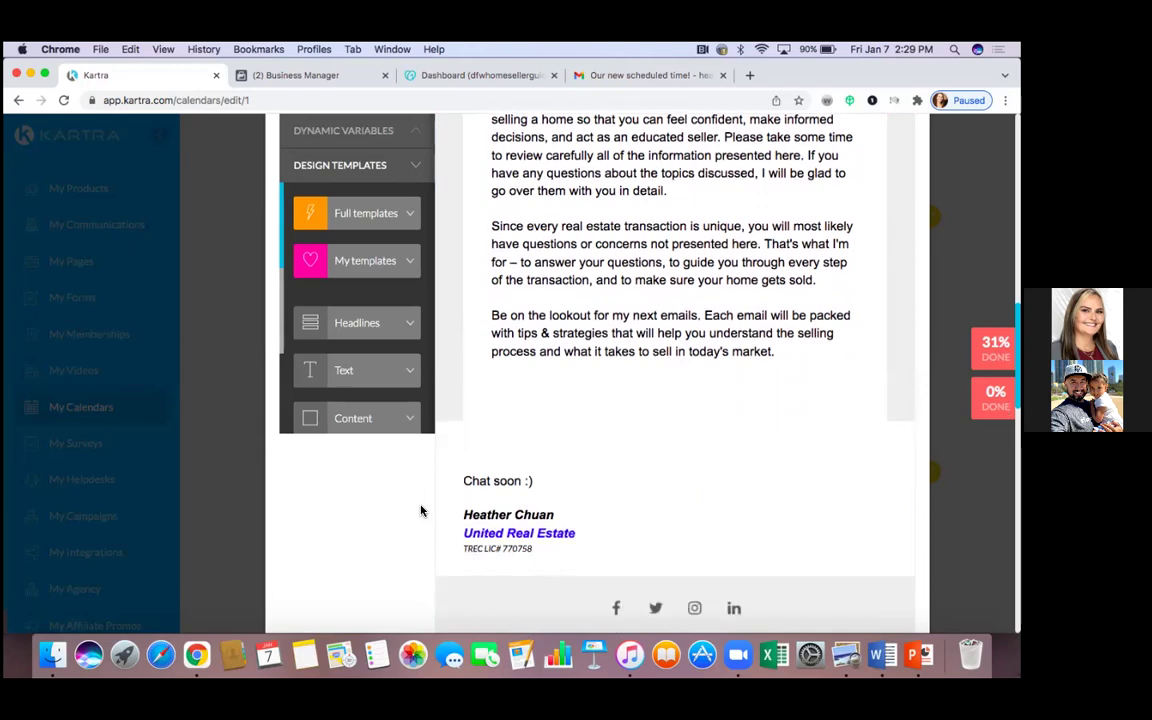
scroll(420, 511, down, 10)
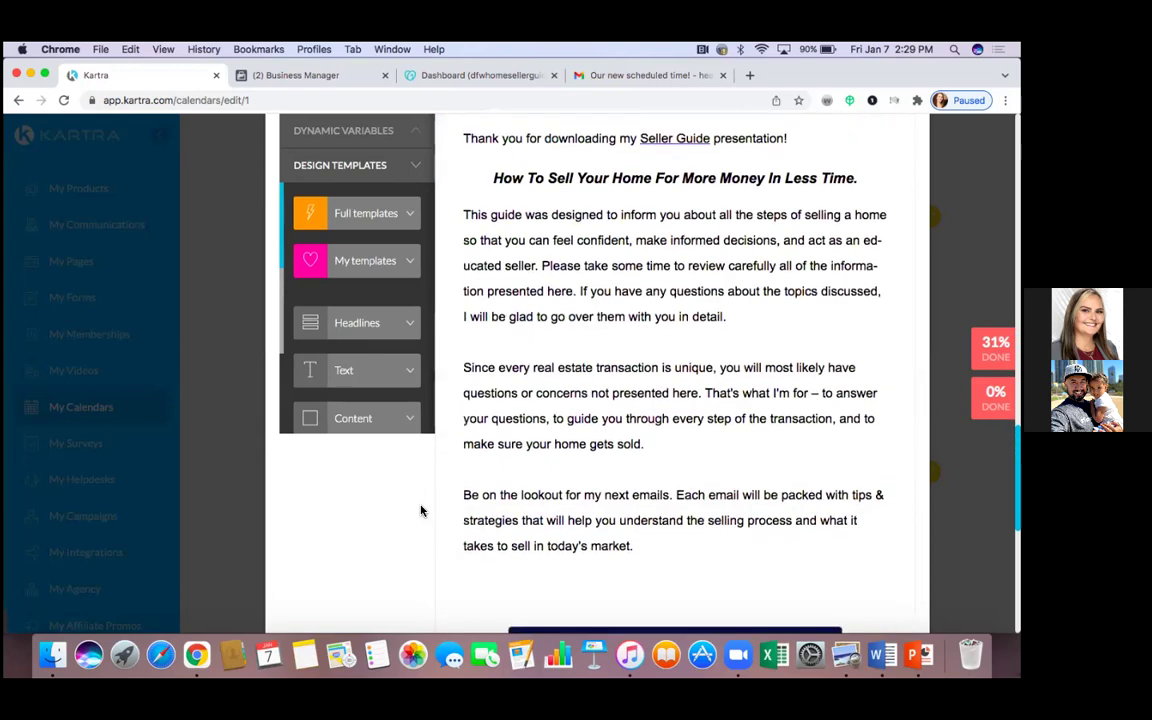
scroll(420, 511, up, 4)
scroll(420, 511, up, 15)
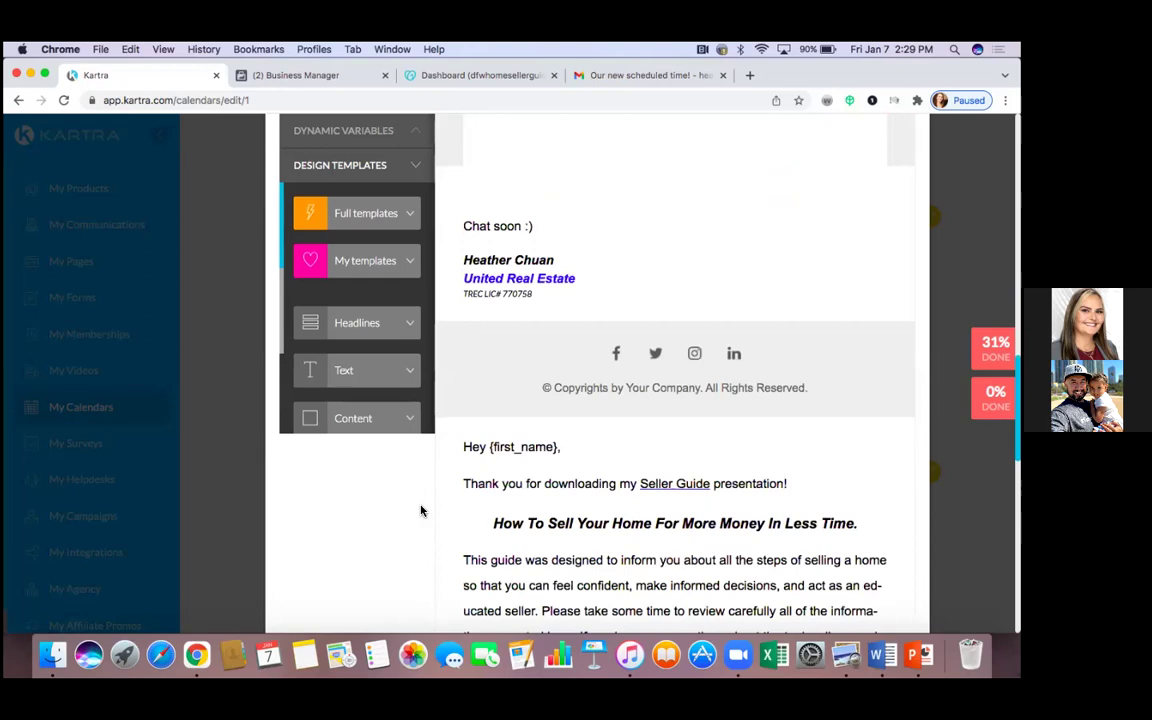
scroll(420, 511, down, 6)
scroll(420, 511, down, 6)
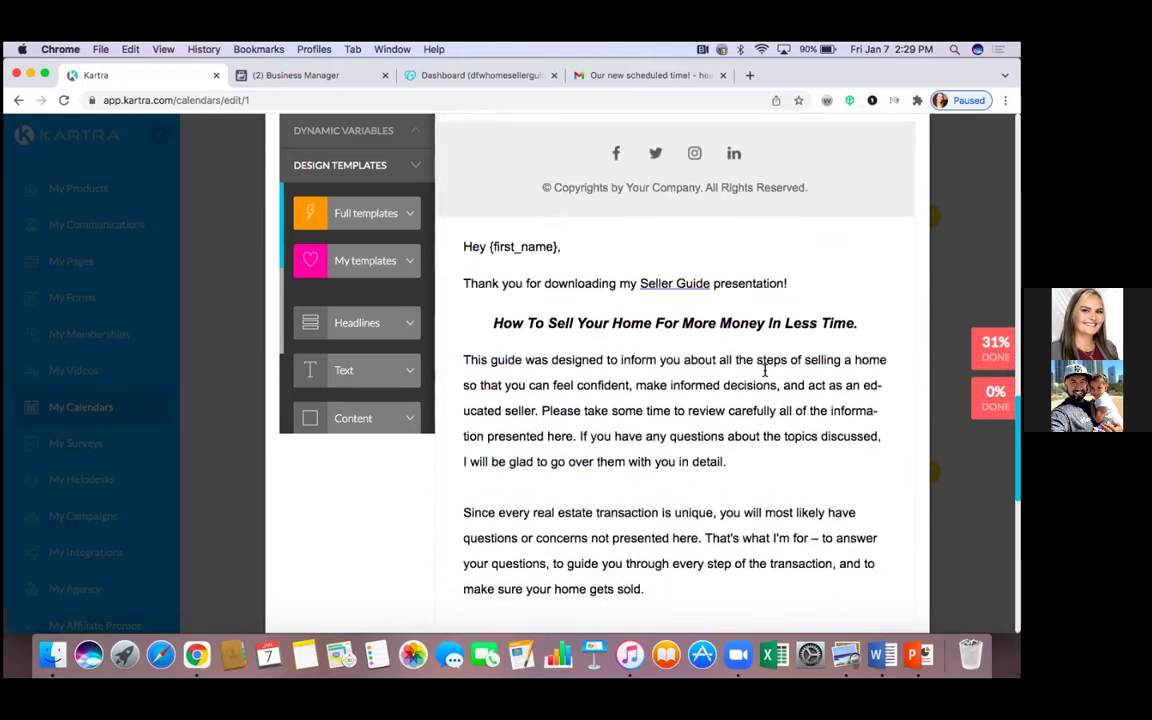
click(818, 272)
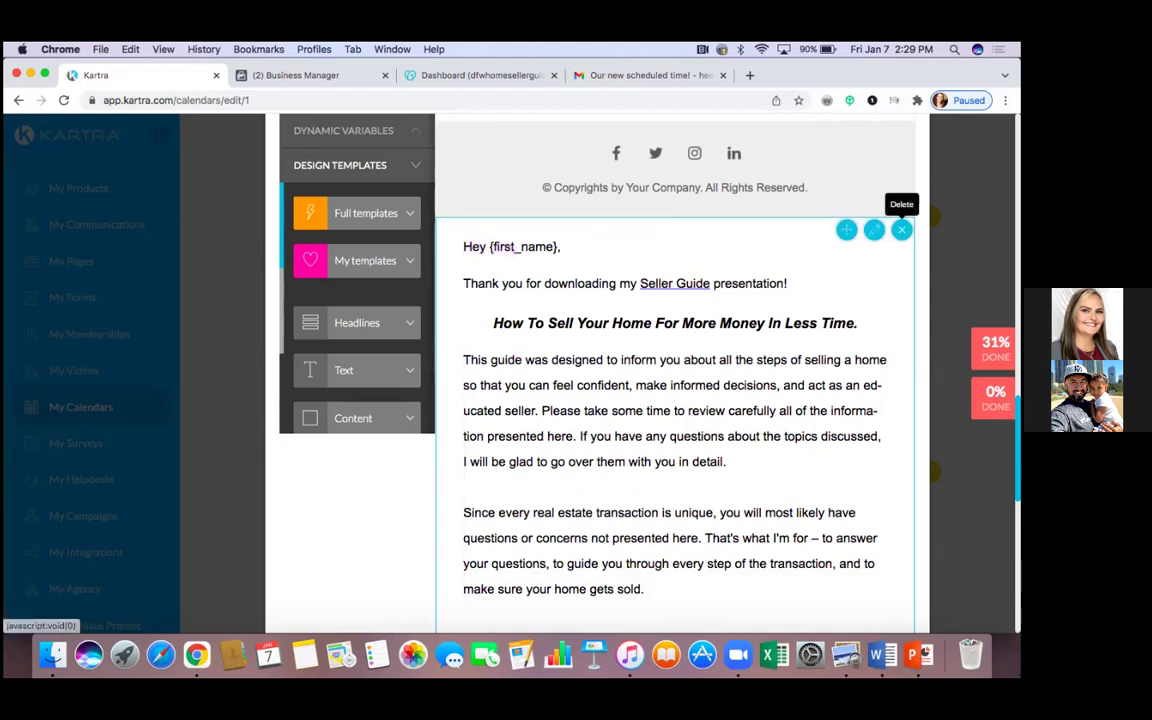
click(901, 230)
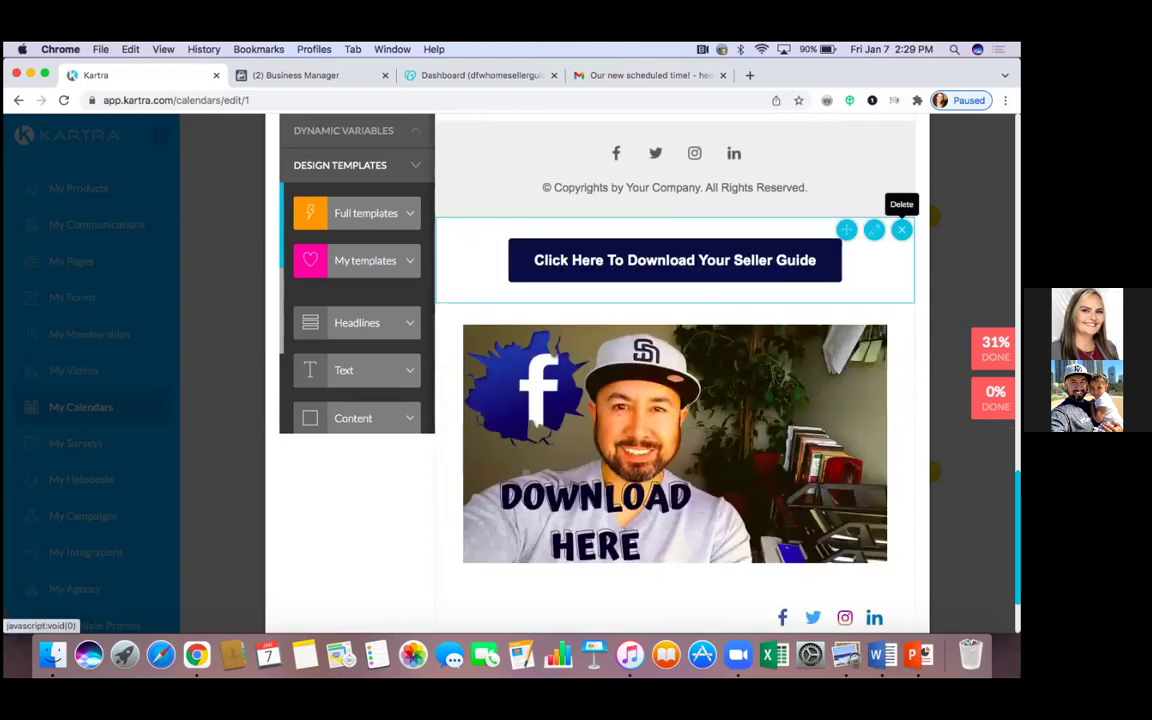
click(901, 230)
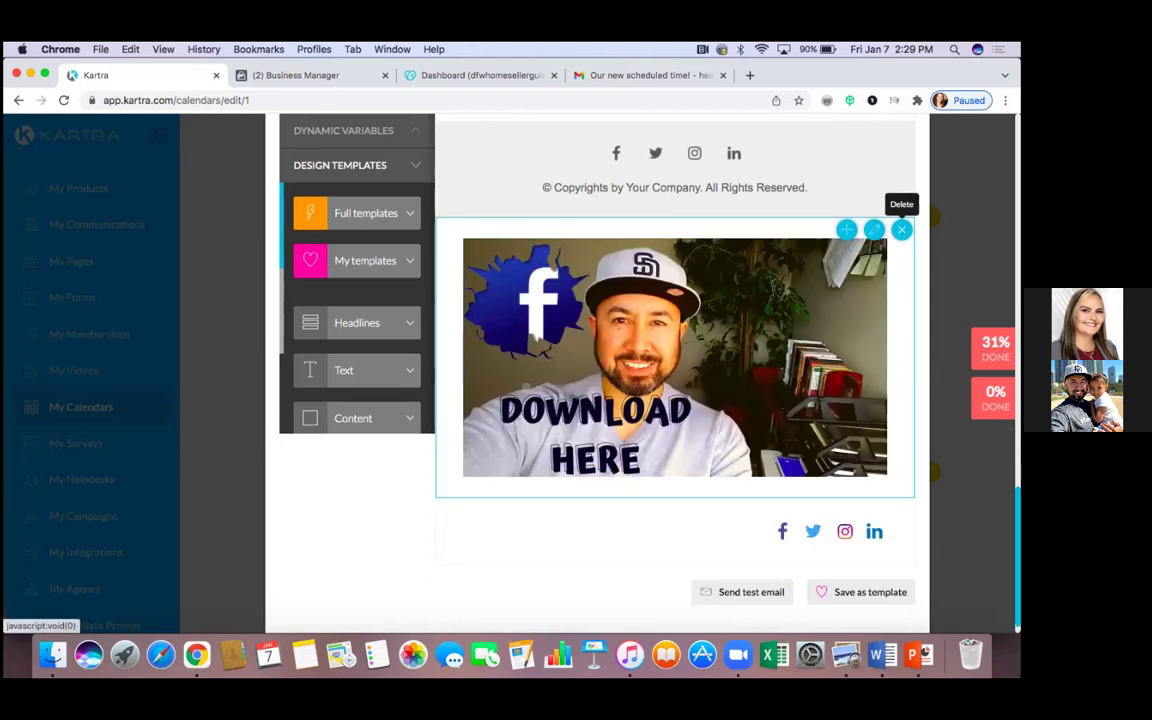
click(901, 230)
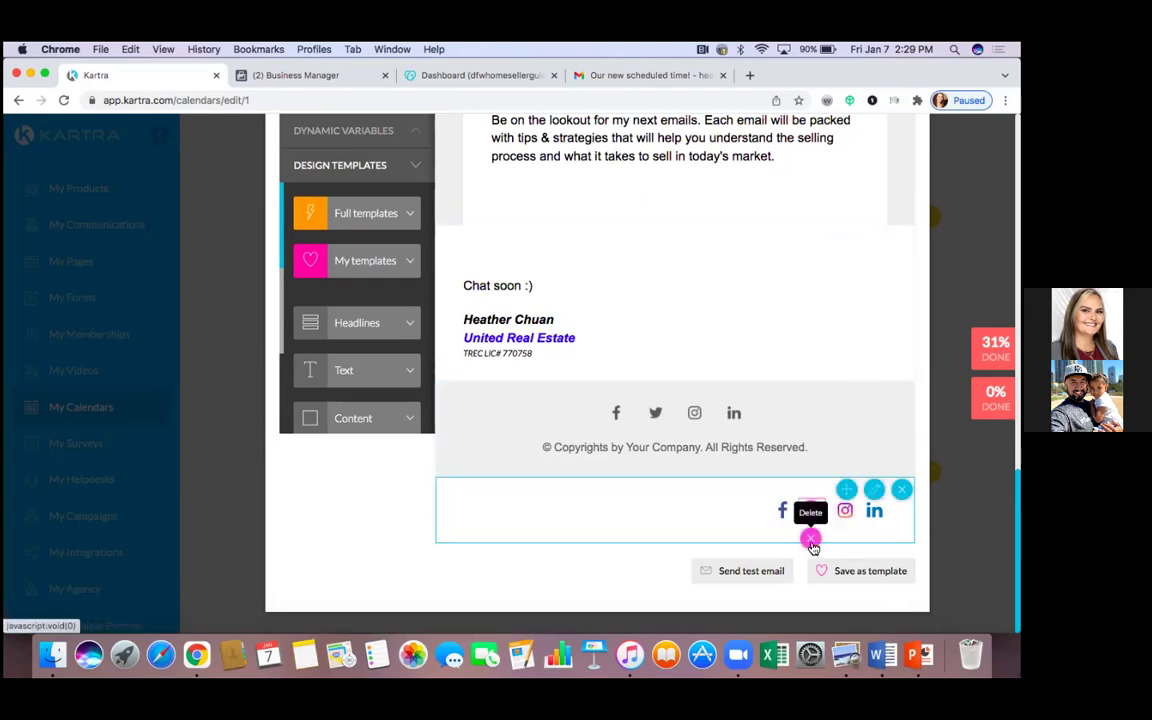
Step: Remove the Twitter icon, then delete the duplicate social-icon block below the footer
click(811, 540)
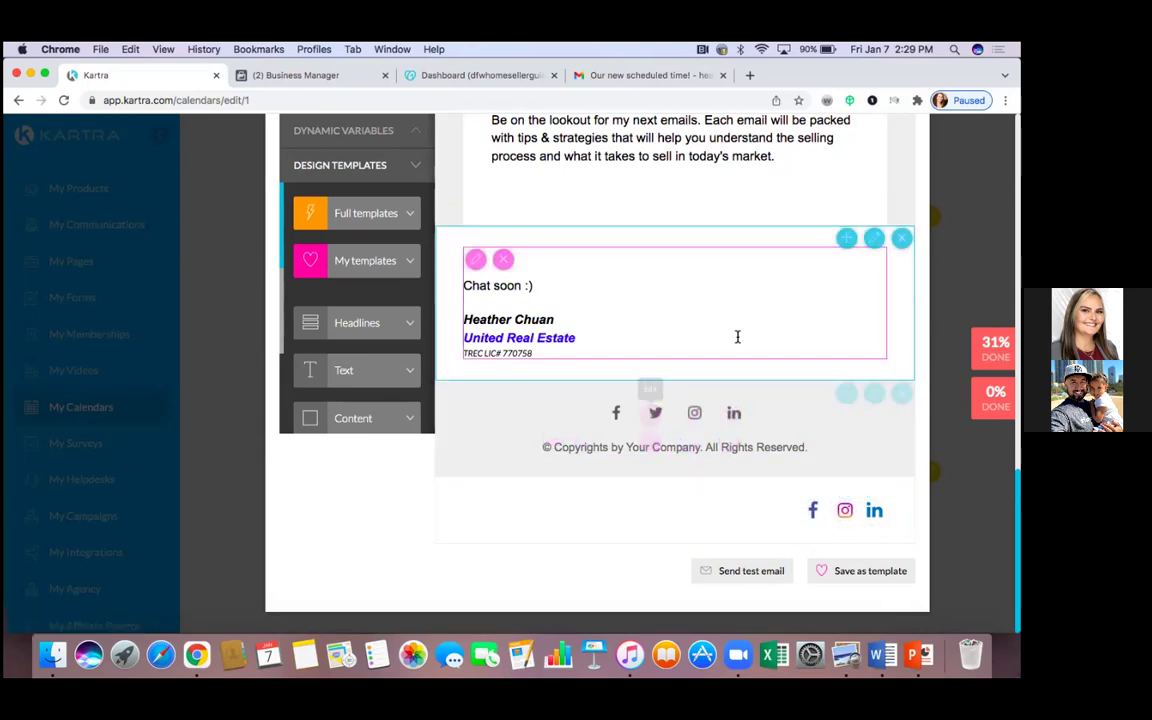
scroll(737, 335, up, 5)
scroll(737, 335, down, 4)
scroll(737, 336, down, 2)
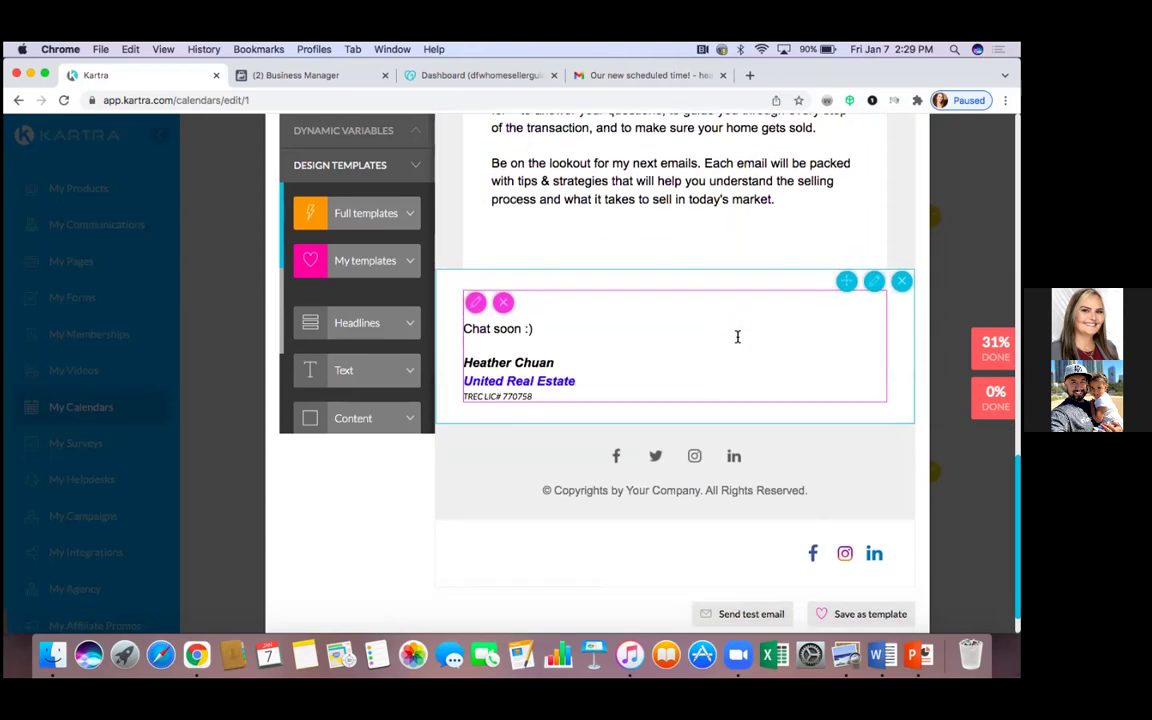
scroll(737, 336, up, 4)
scroll(737, 336, down, 3)
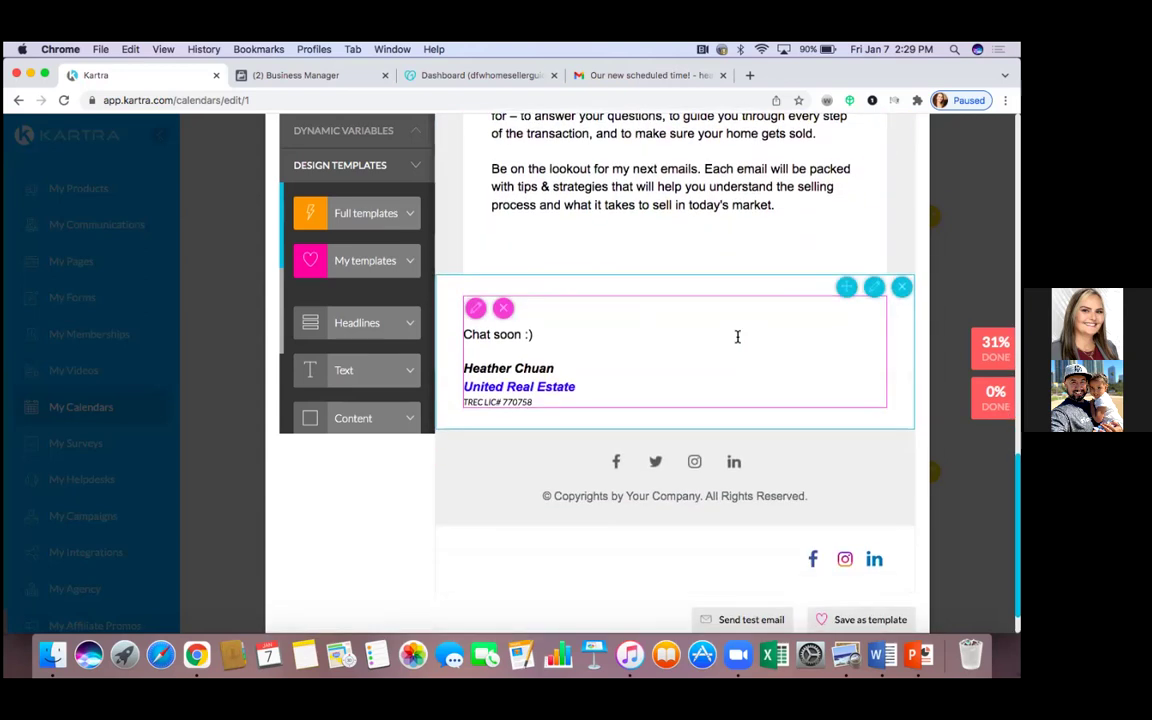
scroll(738, 335, down, 2)
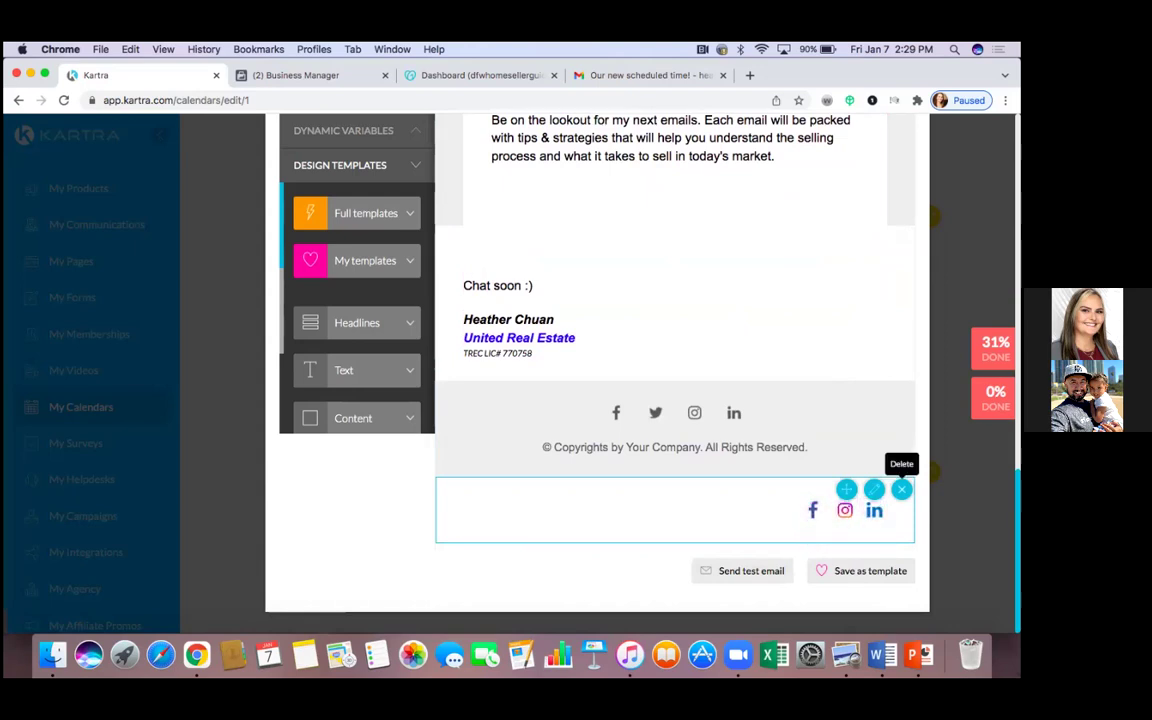
click(901, 489)
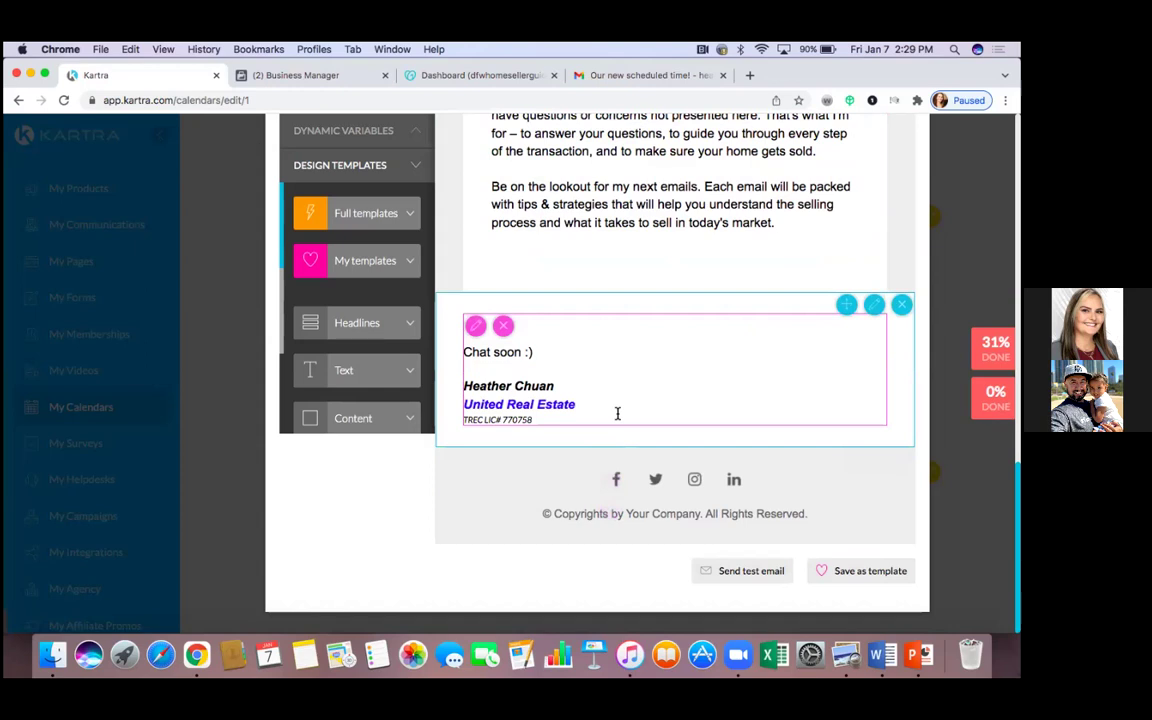
Step: Delete the old saved template from My templates and confirm the deletion
scroll(617, 411, up, 5)
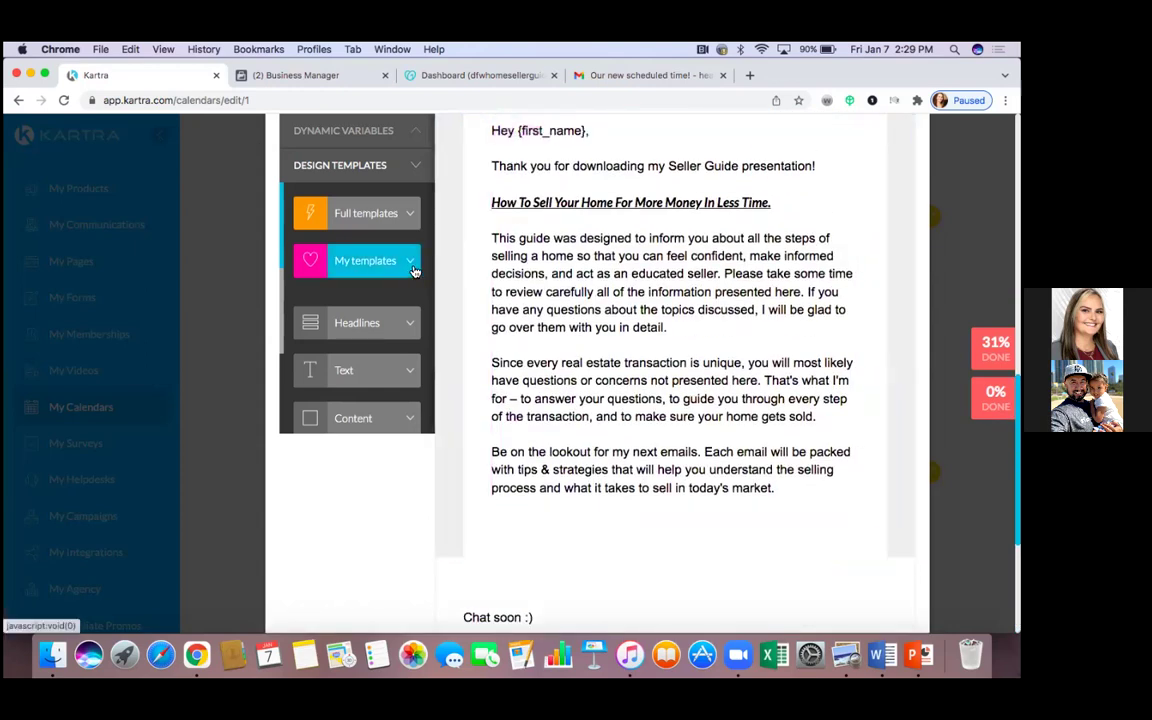
scroll(542, 245, up, 8)
scroll(544, 250, up, 5)
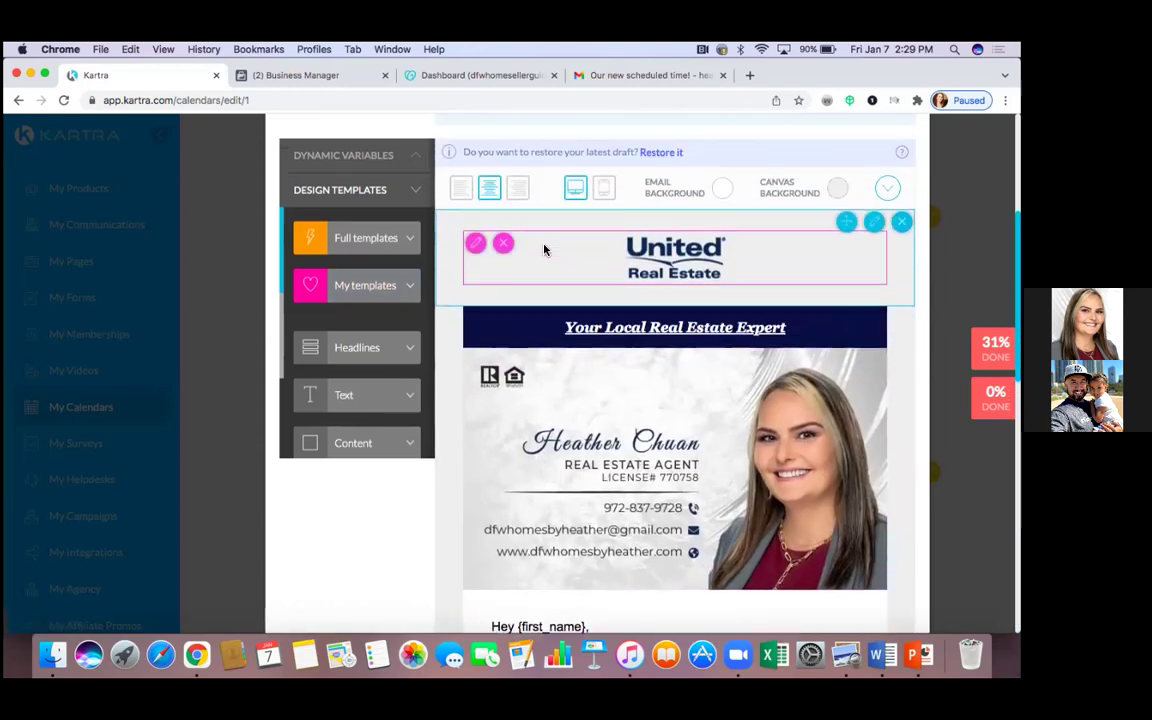
scroll(544, 250, down, 3)
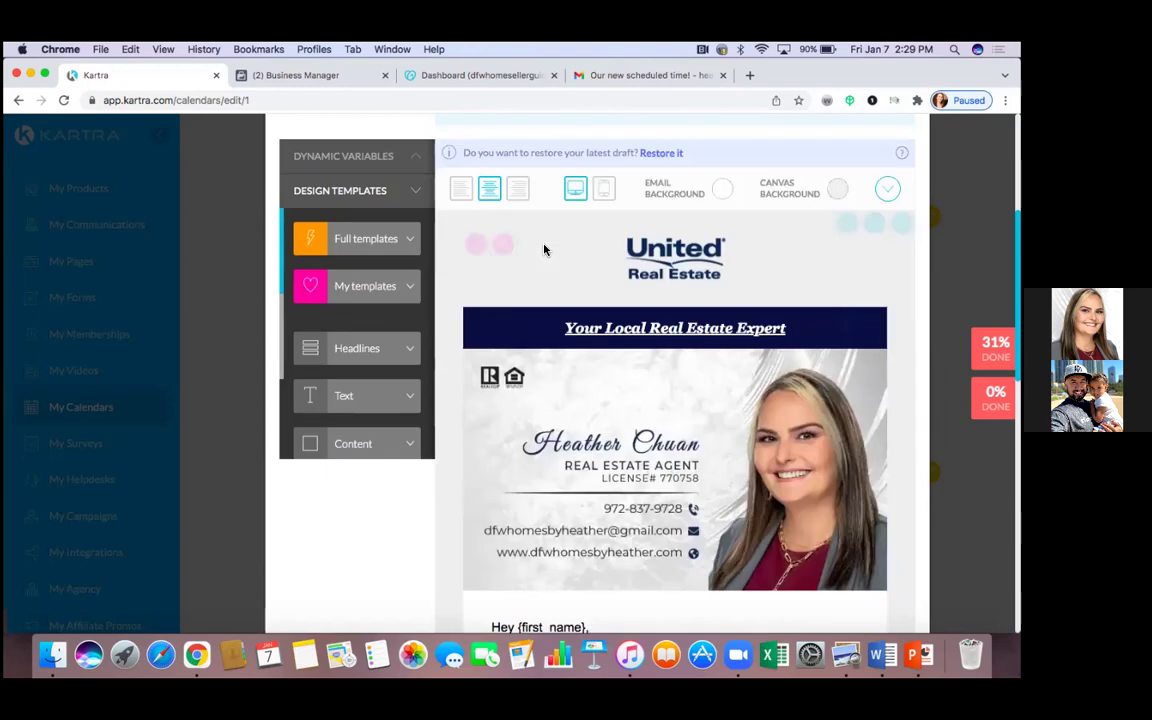
scroll(544, 250, down, 2)
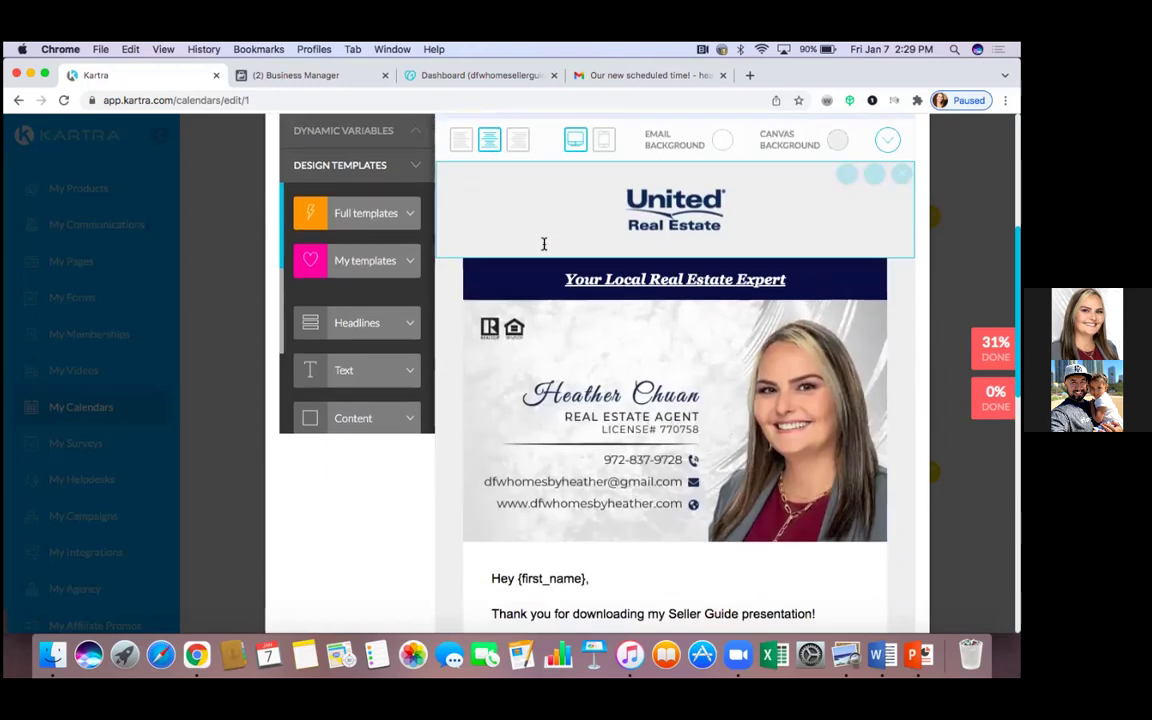
click(422, 170)
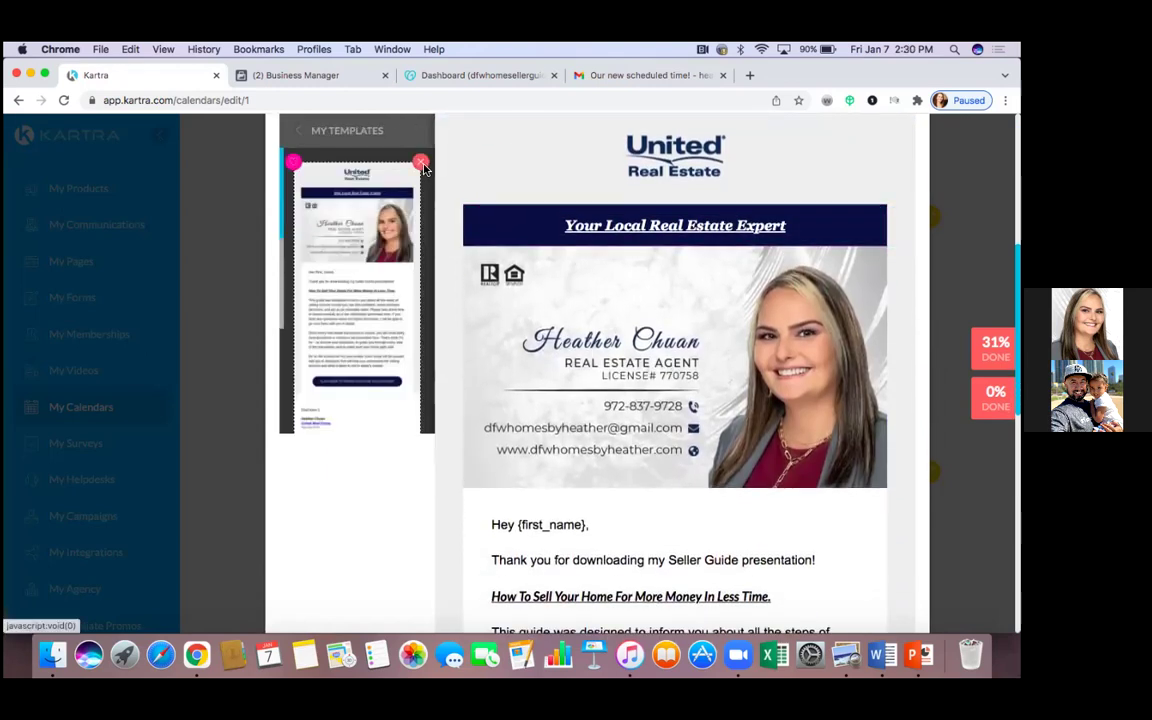
click(422, 164)
click(720, 167)
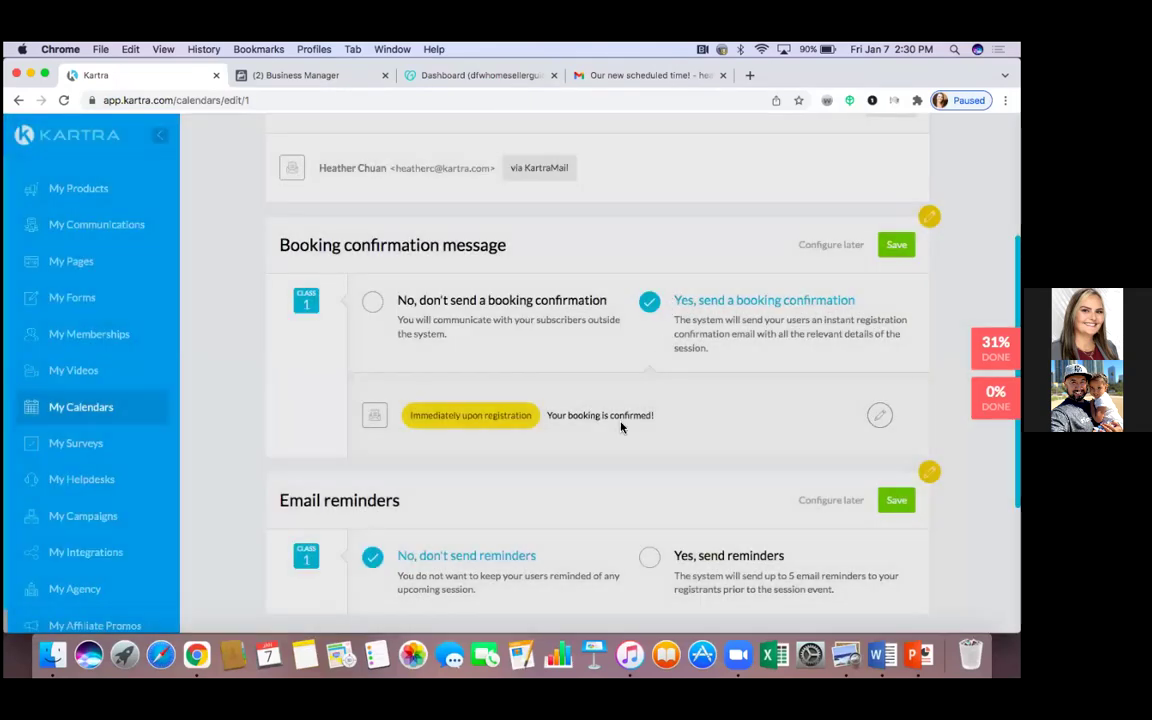
click(612, 420)
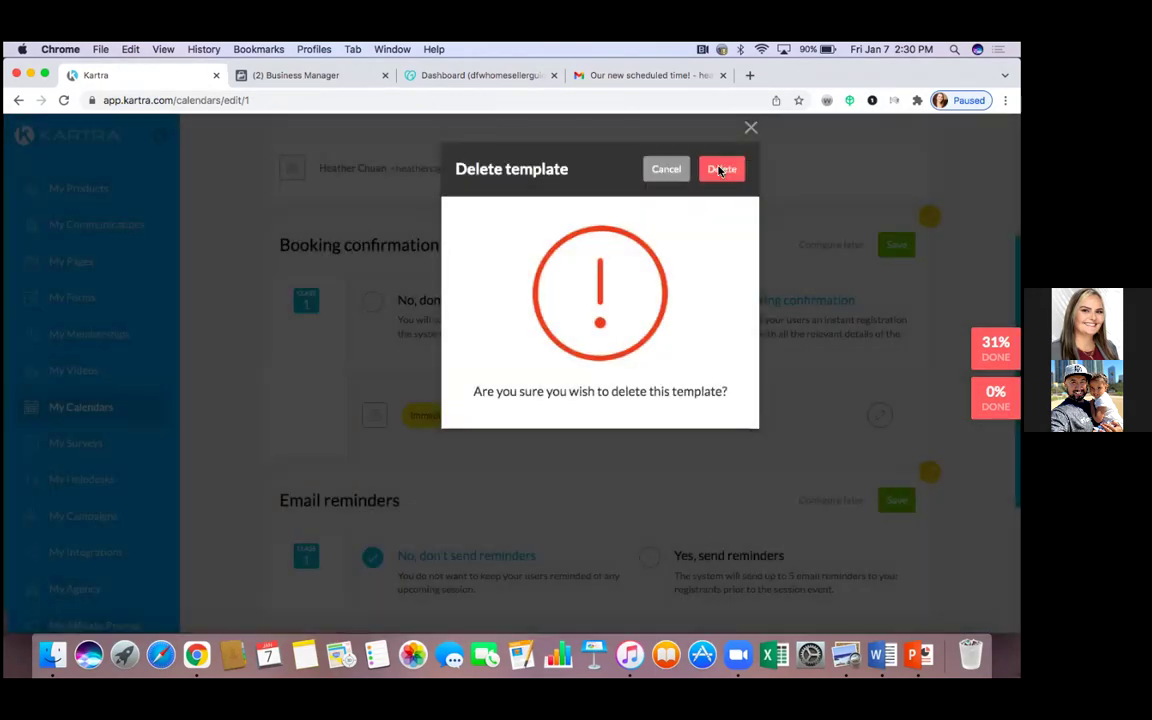
click(719, 170)
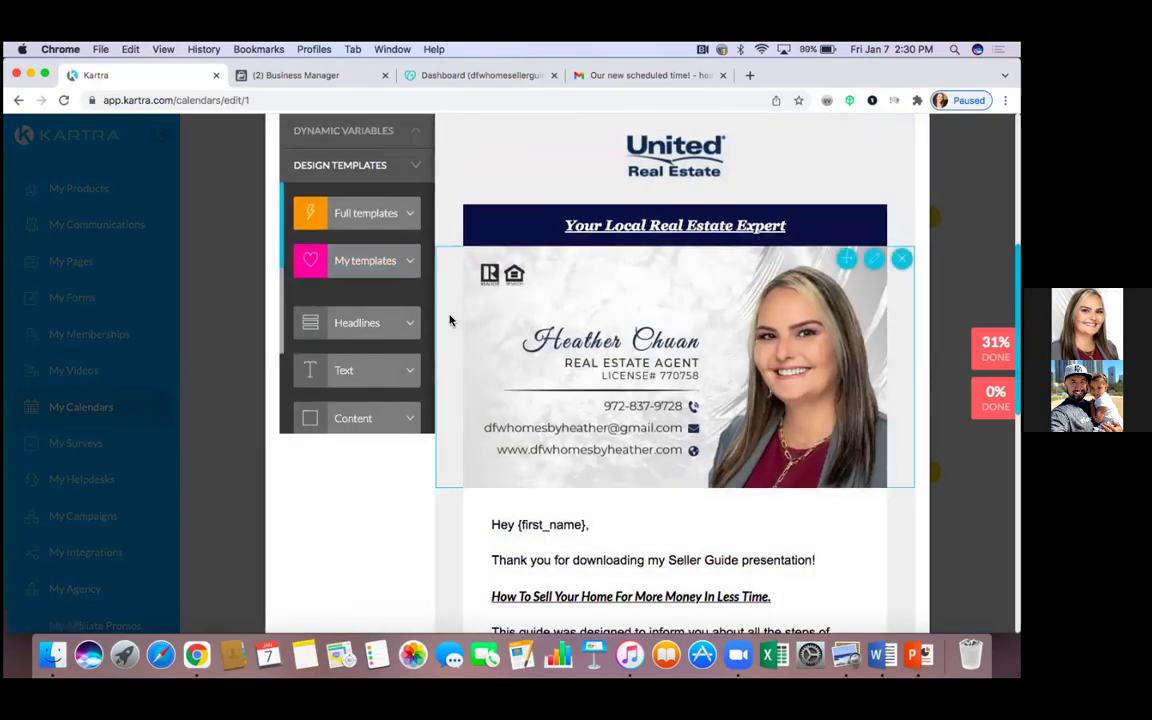
scroll(446, 525, down, 5)
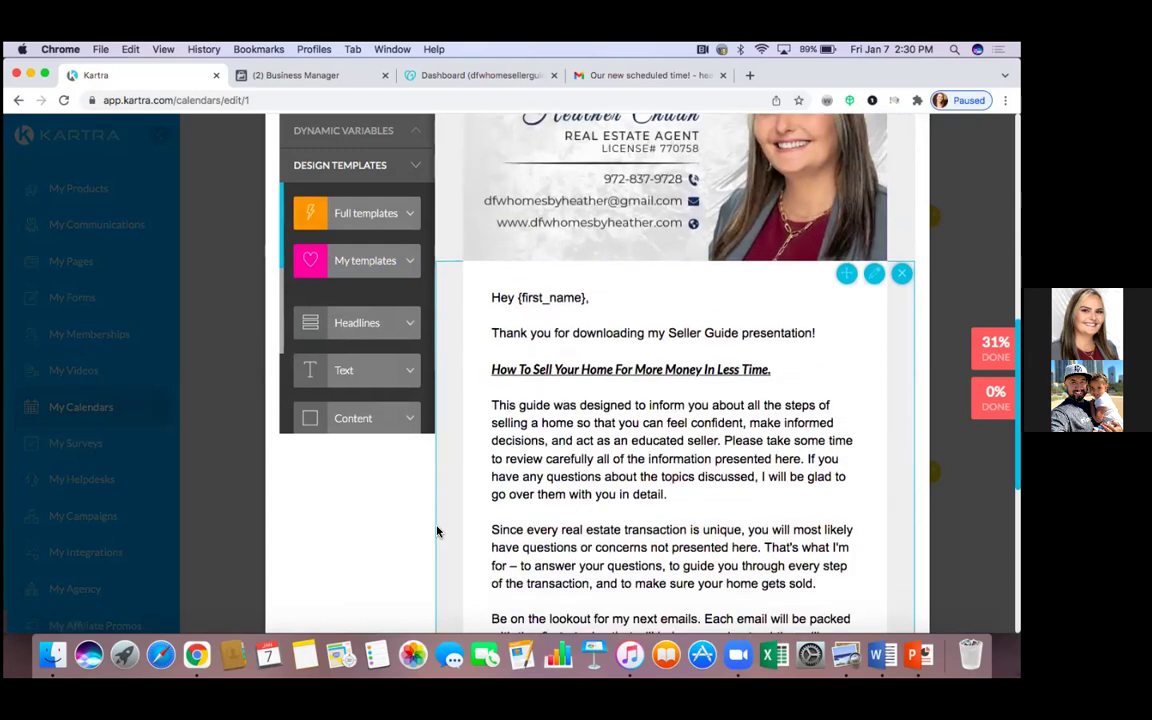
scroll(437, 531, down, 10)
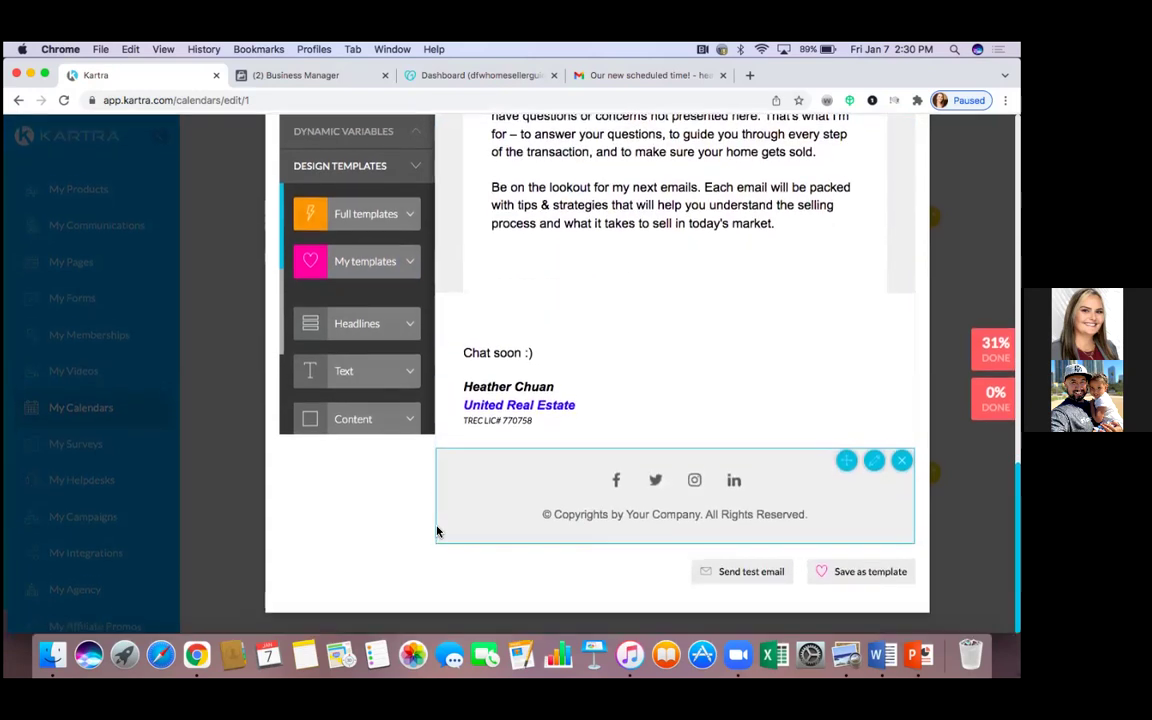
scroll(437, 531, up, 8)
scroll(437, 531, up, 10)
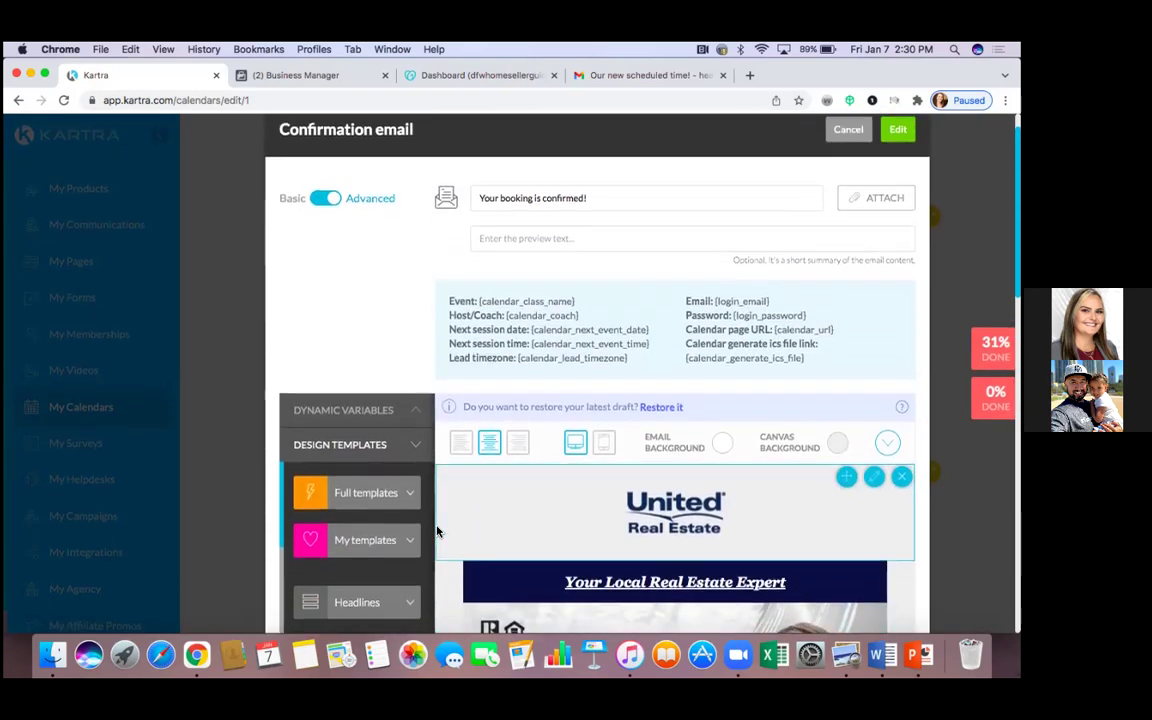
scroll(437, 531, down, 19)
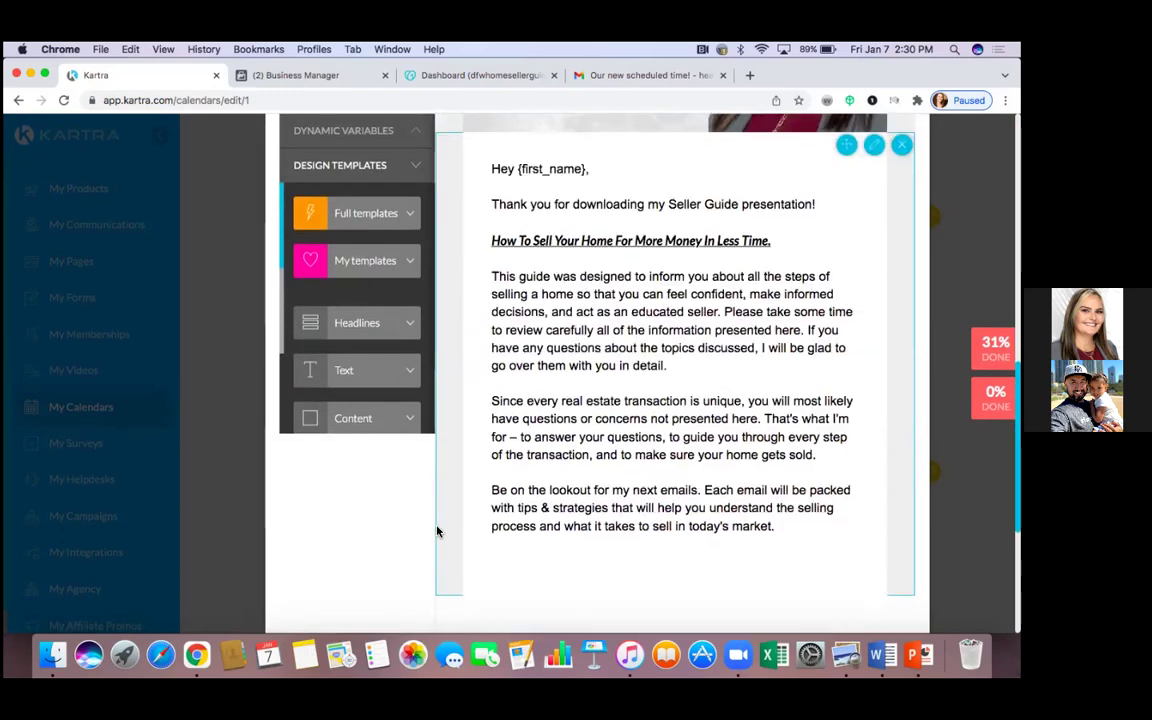
scroll(437, 531, down, 3)
click(612, 480)
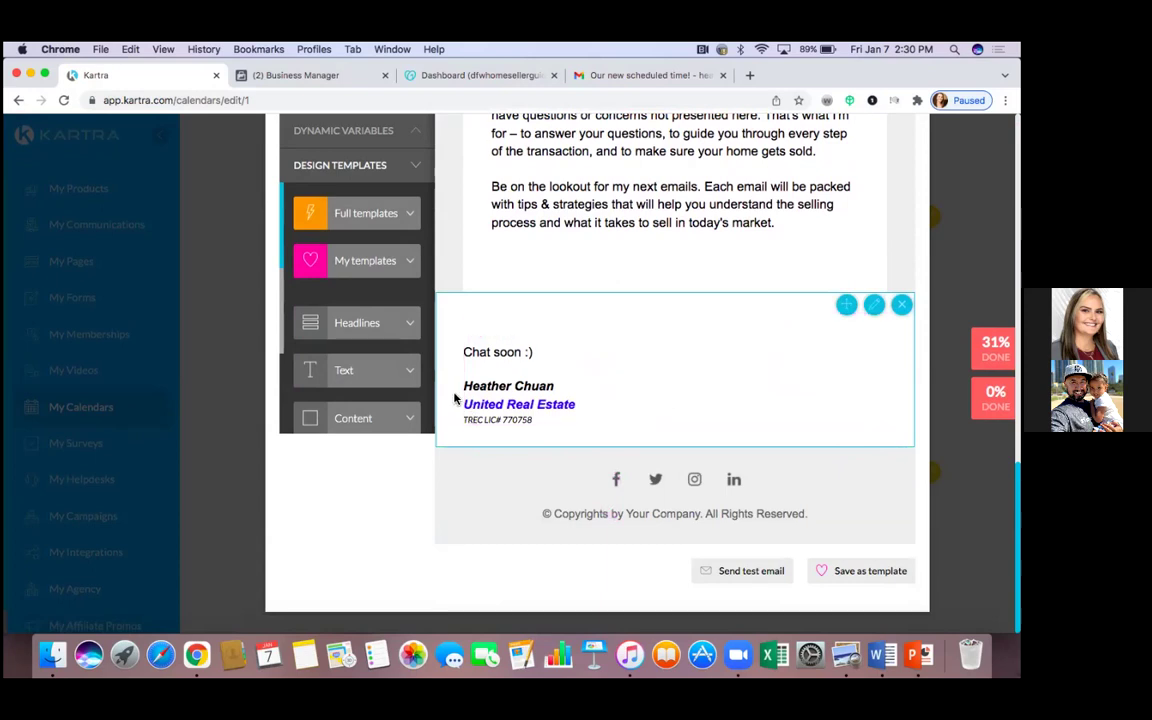
scroll(431, 243, up, 3)
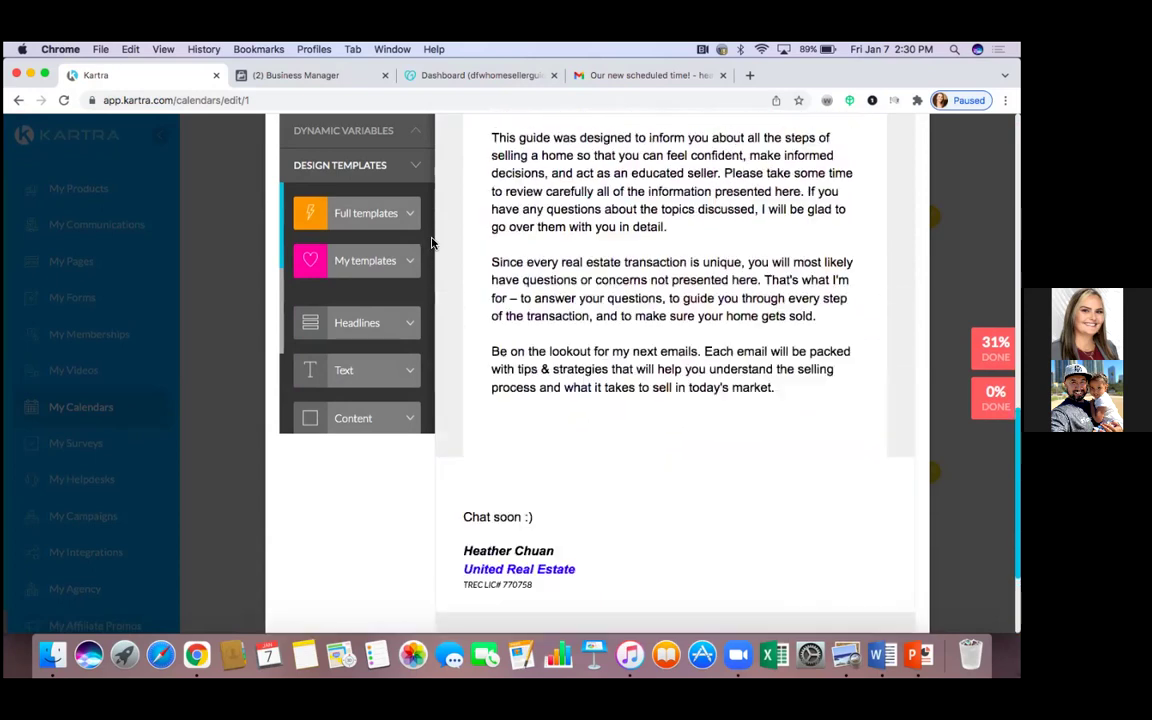
scroll(431, 243, up, 15)
scroll(431, 243, down, 14)
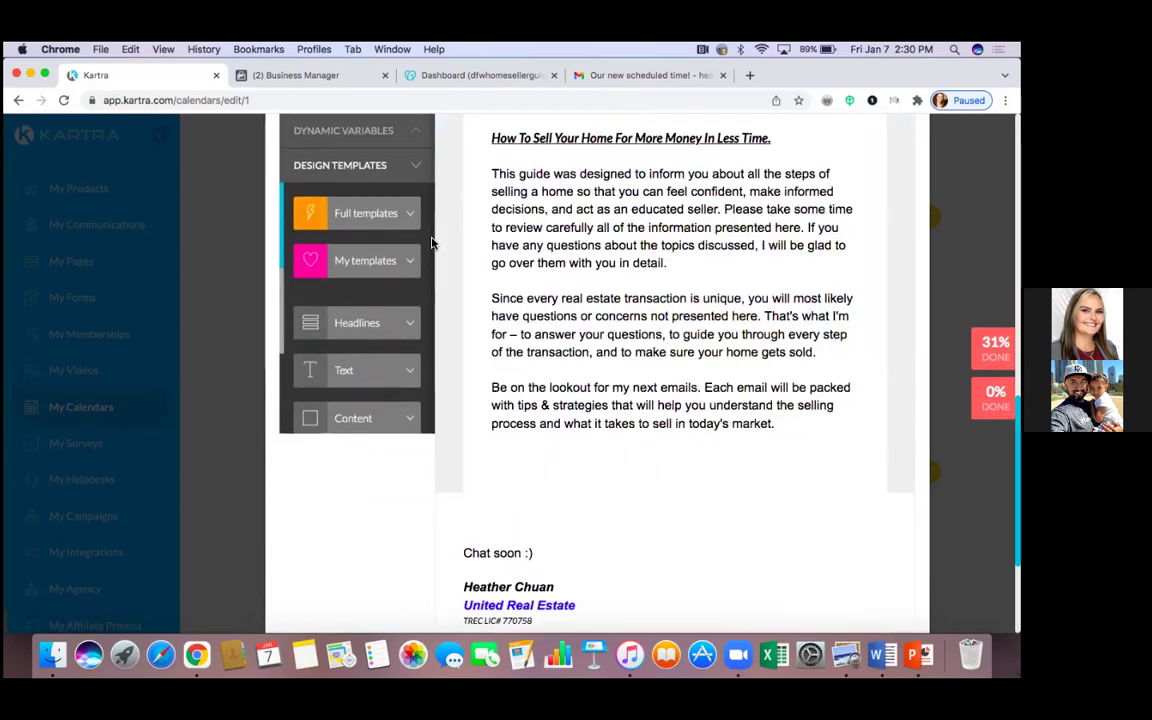
scroll(431, 243, down, 4)
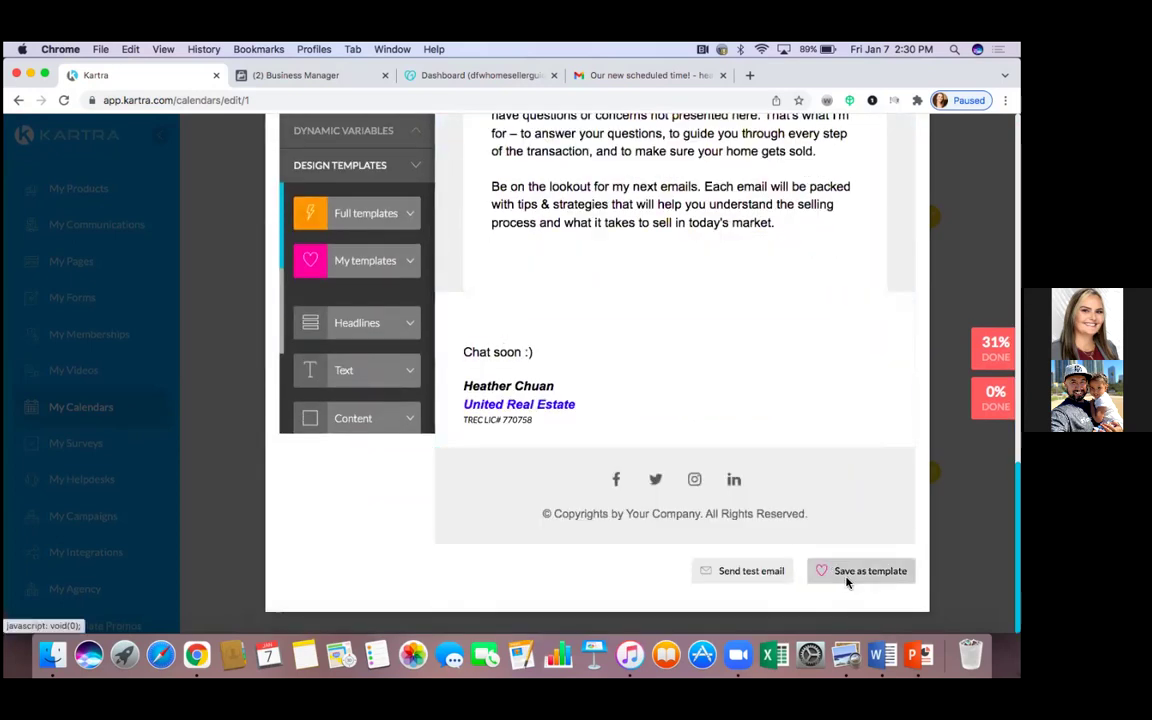
Step: Save the cleaned booking confirmation email as a favorite template and dismiss the saving notice
click(846, 580)
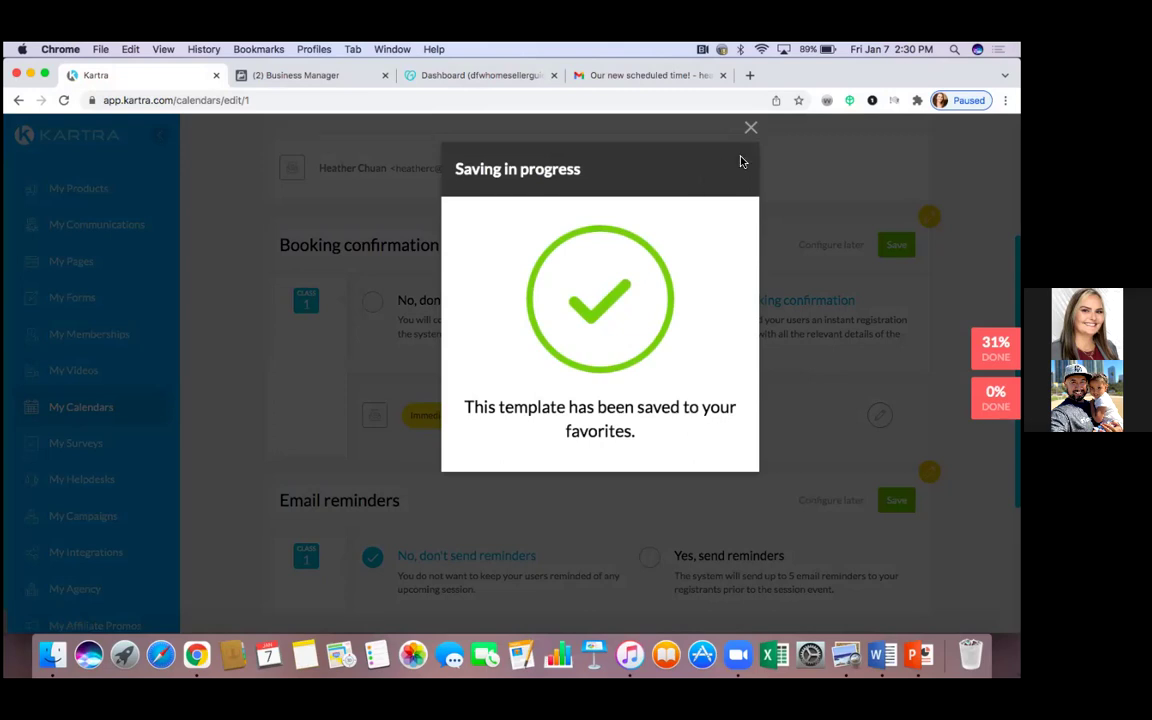
click(752, 130)
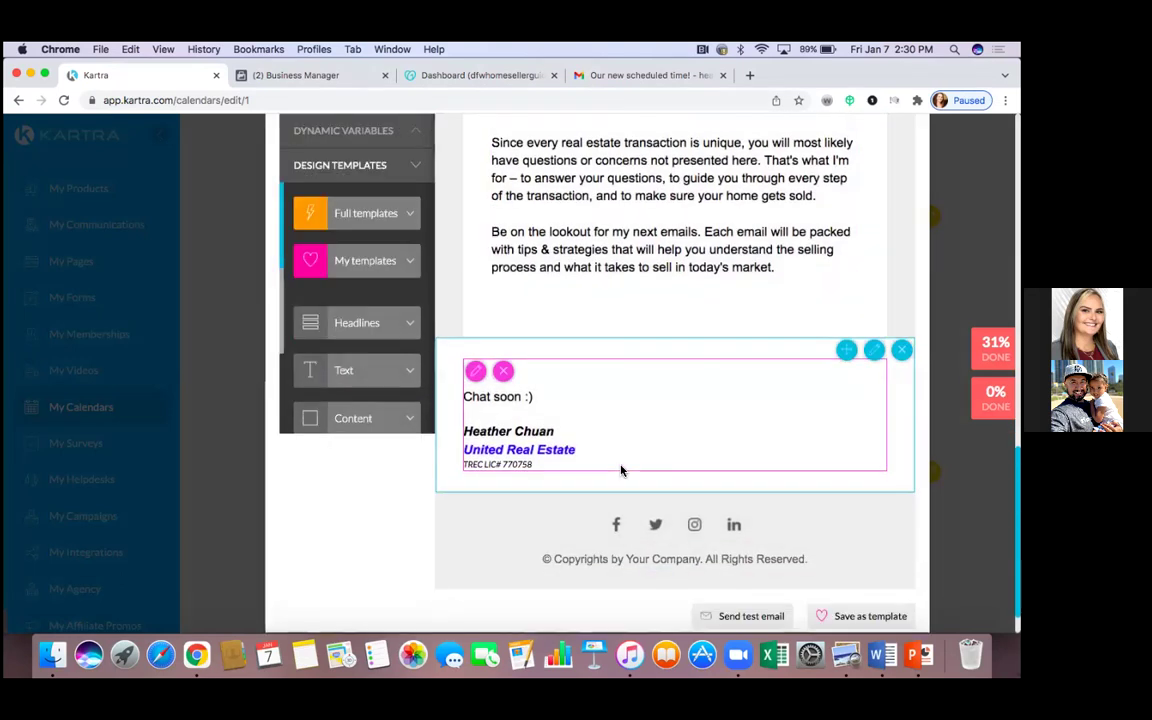
scroll(620, 470, up, 5)
scroll(620, 467, up, 5)
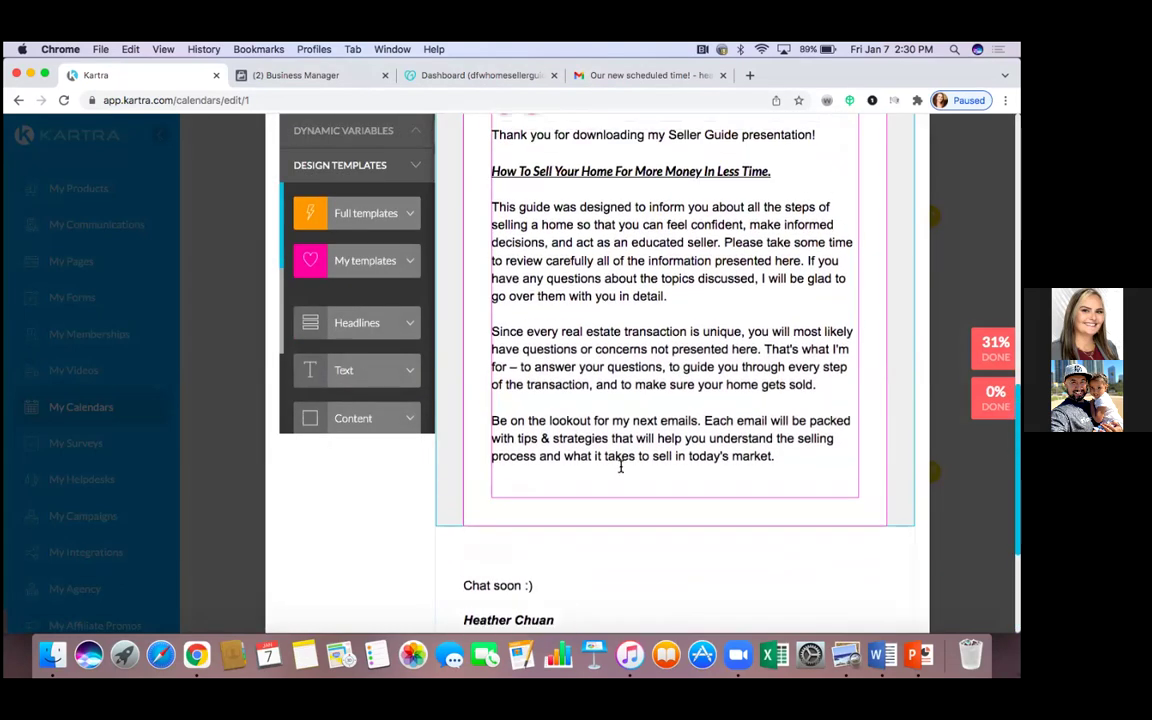
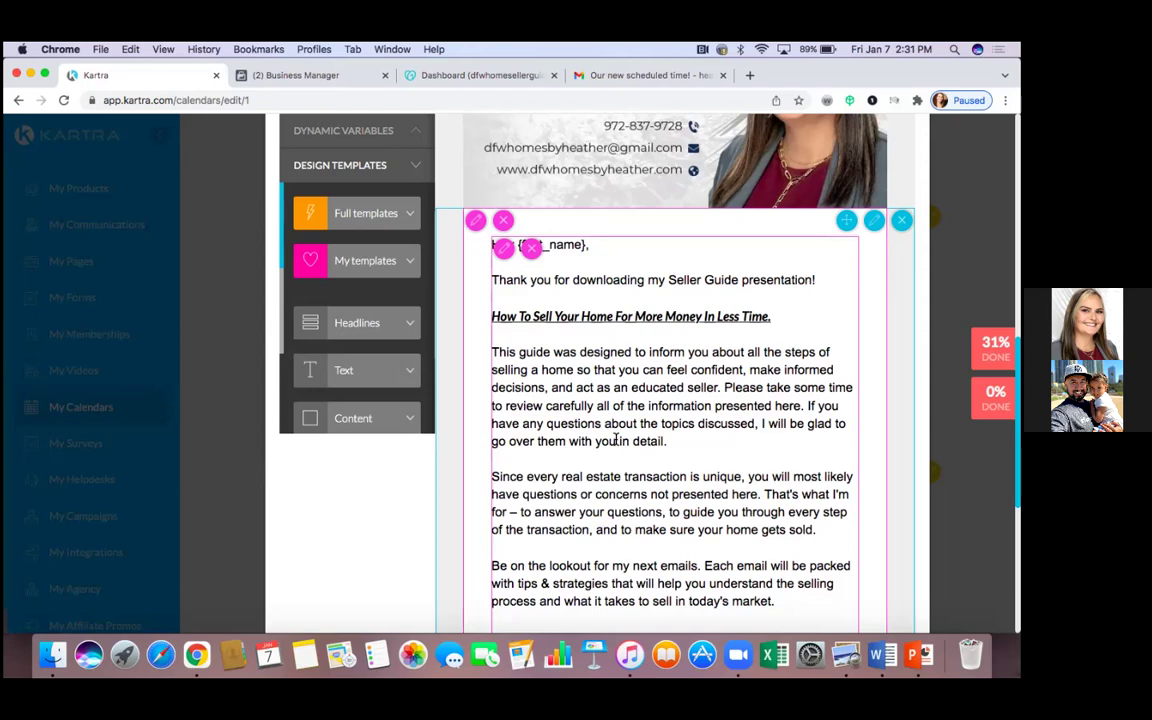
Step: Delete the three body paragraphs below the heading in the confirmation email
scroll(616, 440, up, 15)
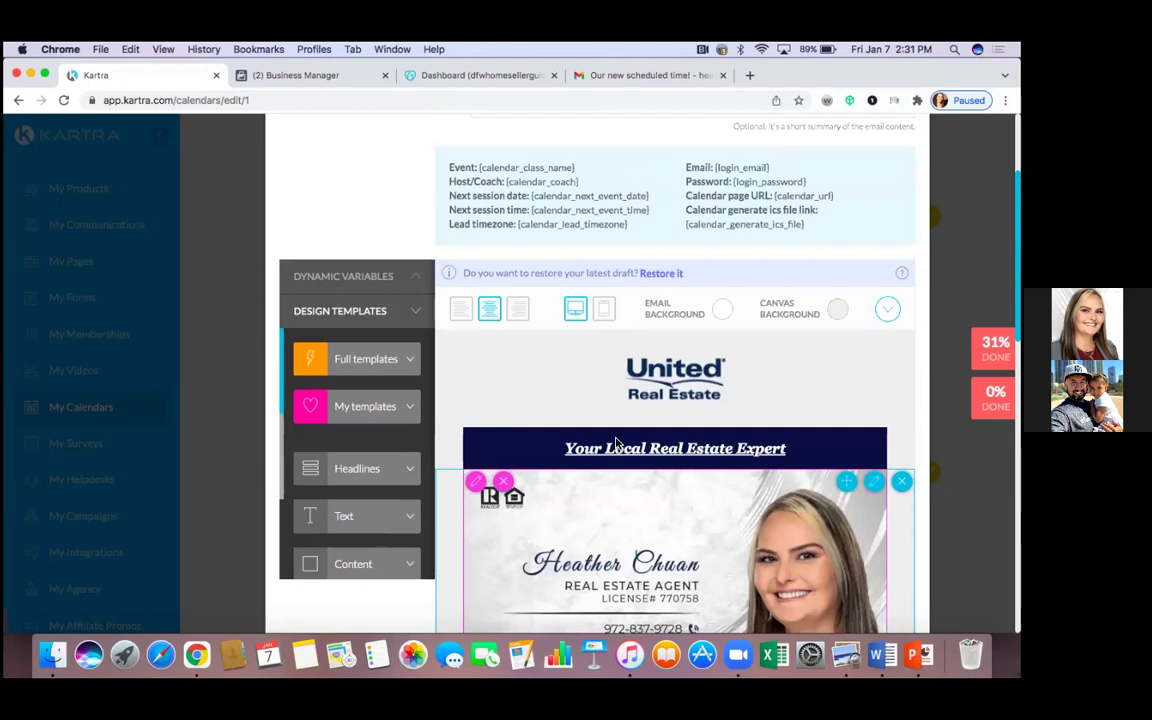
scroll(616, 443, up, 2)
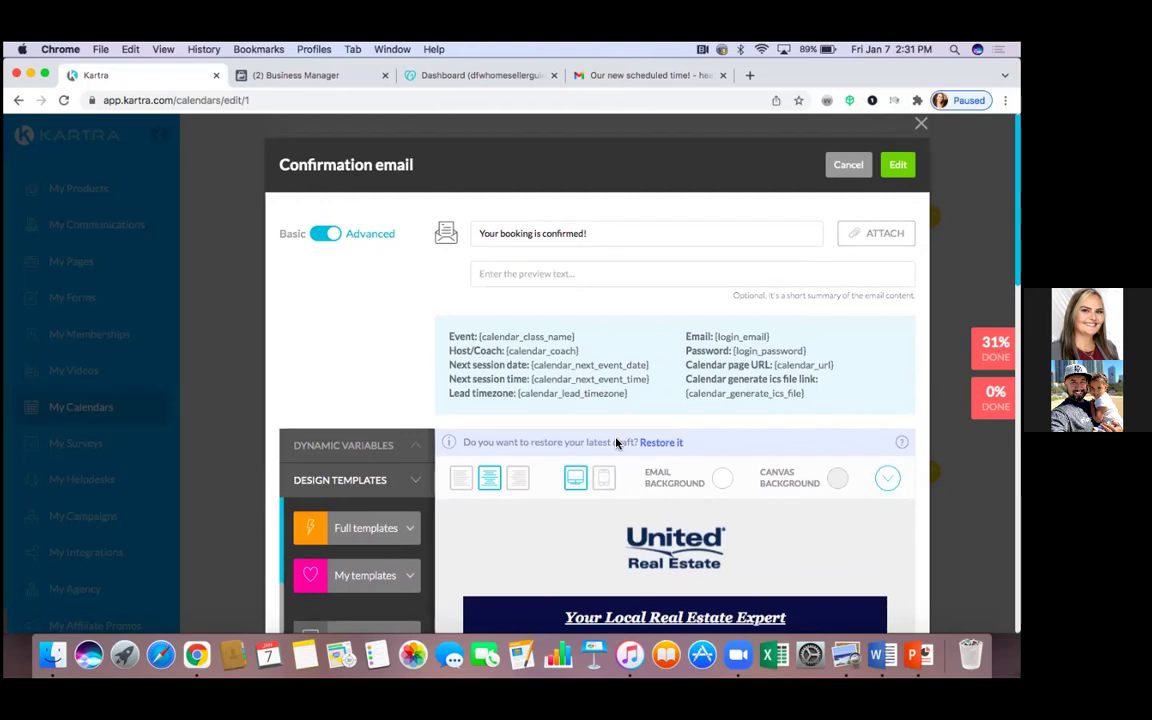
scroll(616, 443, down, 3)
scroll(616, 443, down, 5)
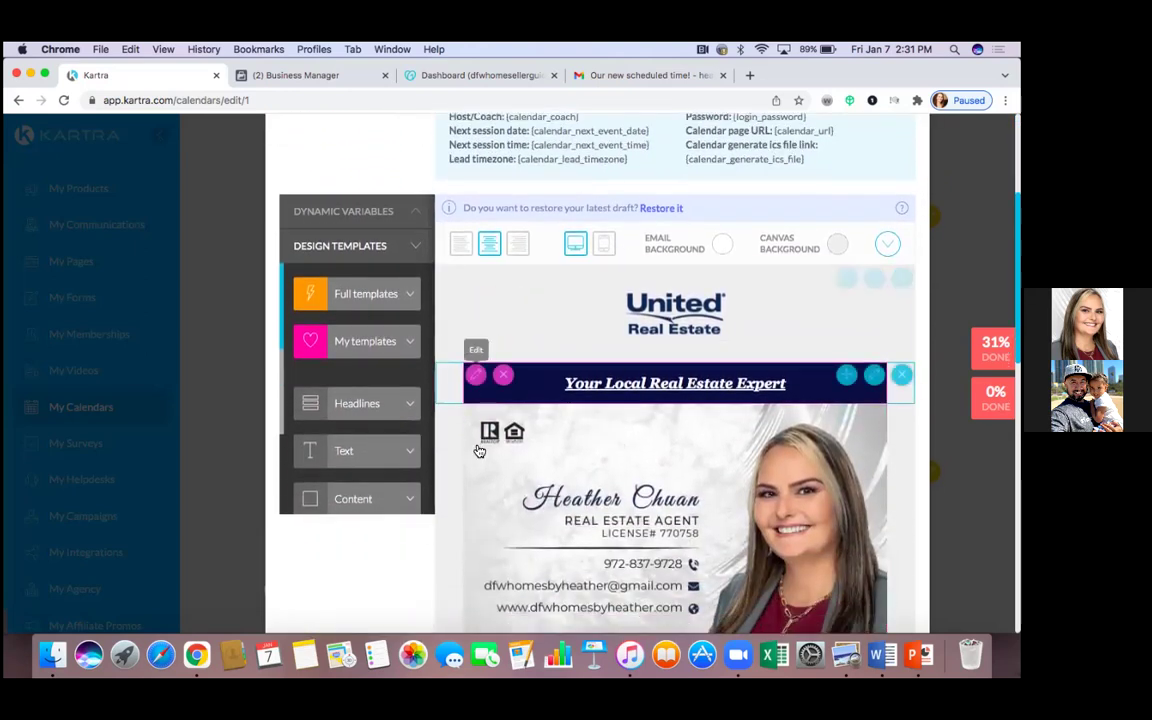
scroll(476, 457, down, 10)
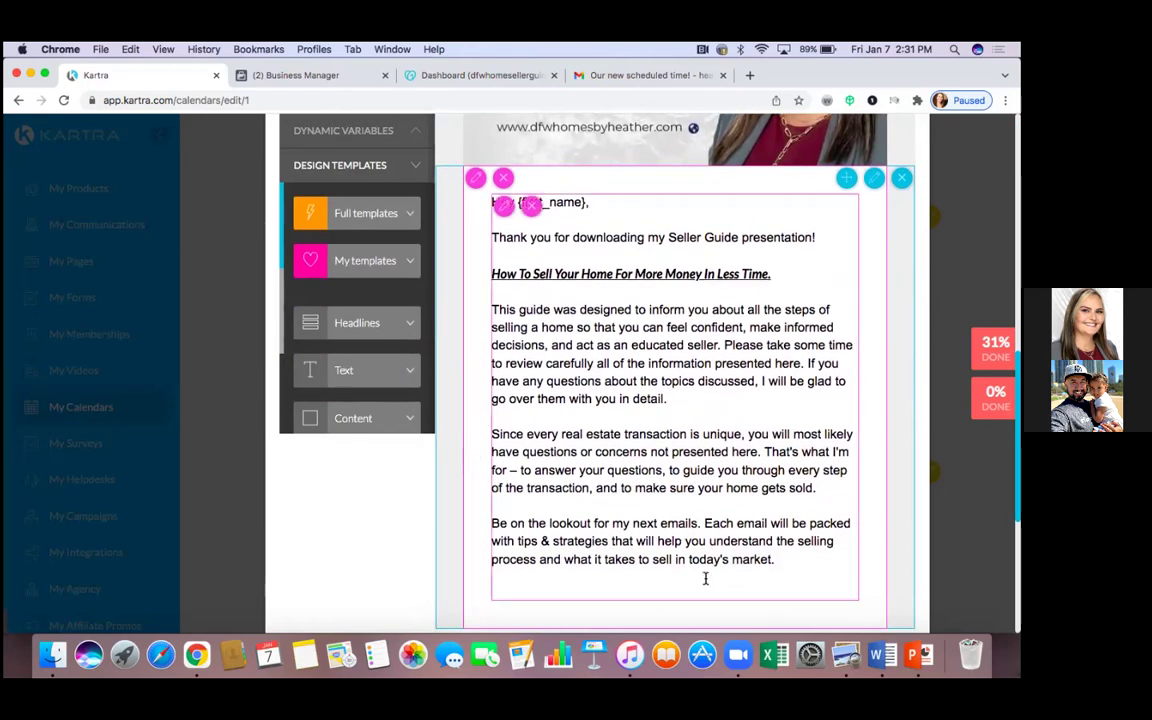
scroll(705, 577, down, 1)
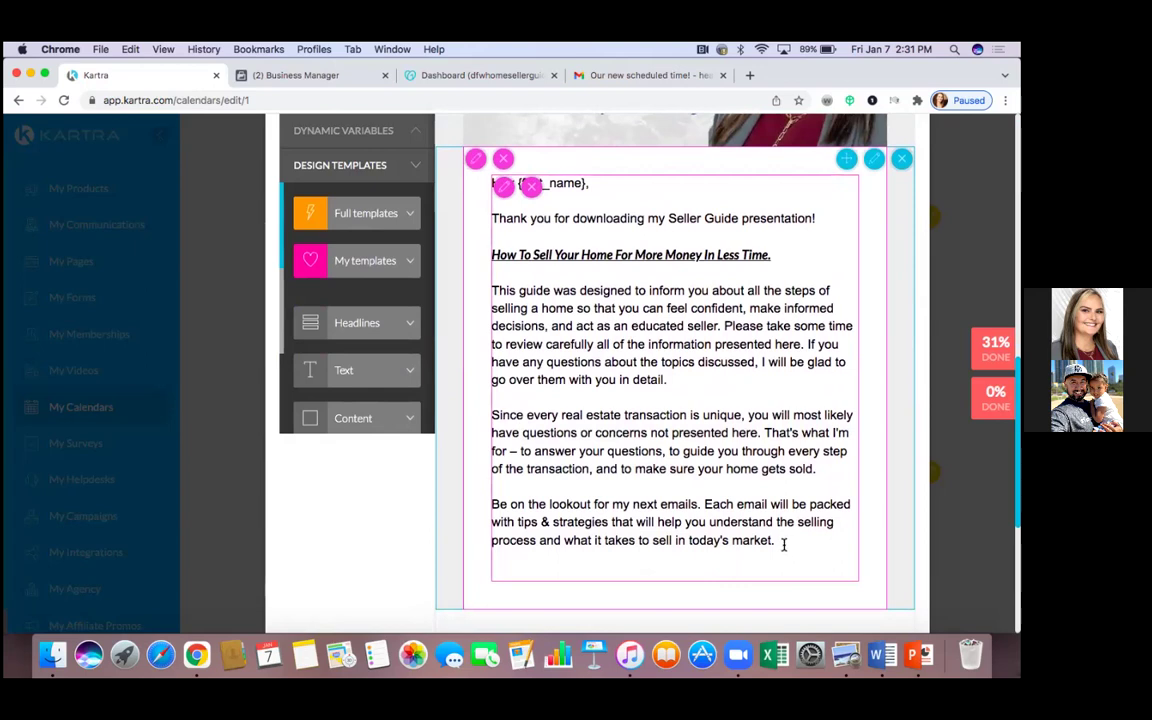
drag(781, 540, 552, 382)
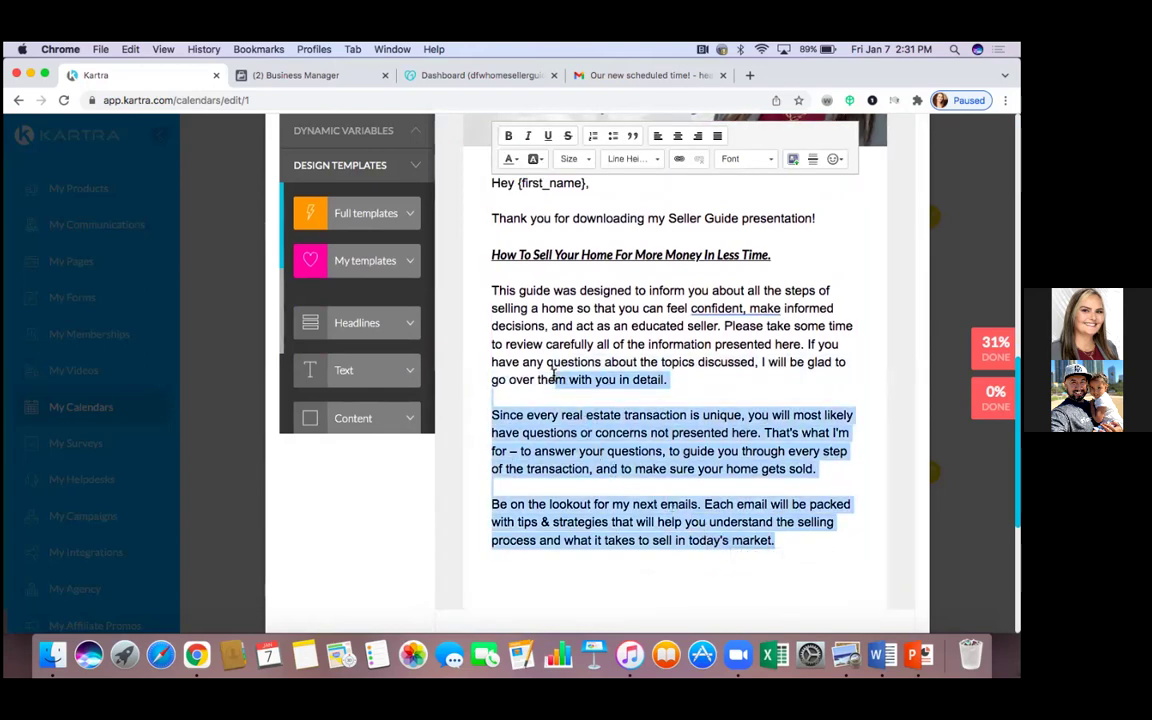
click(552, 382)
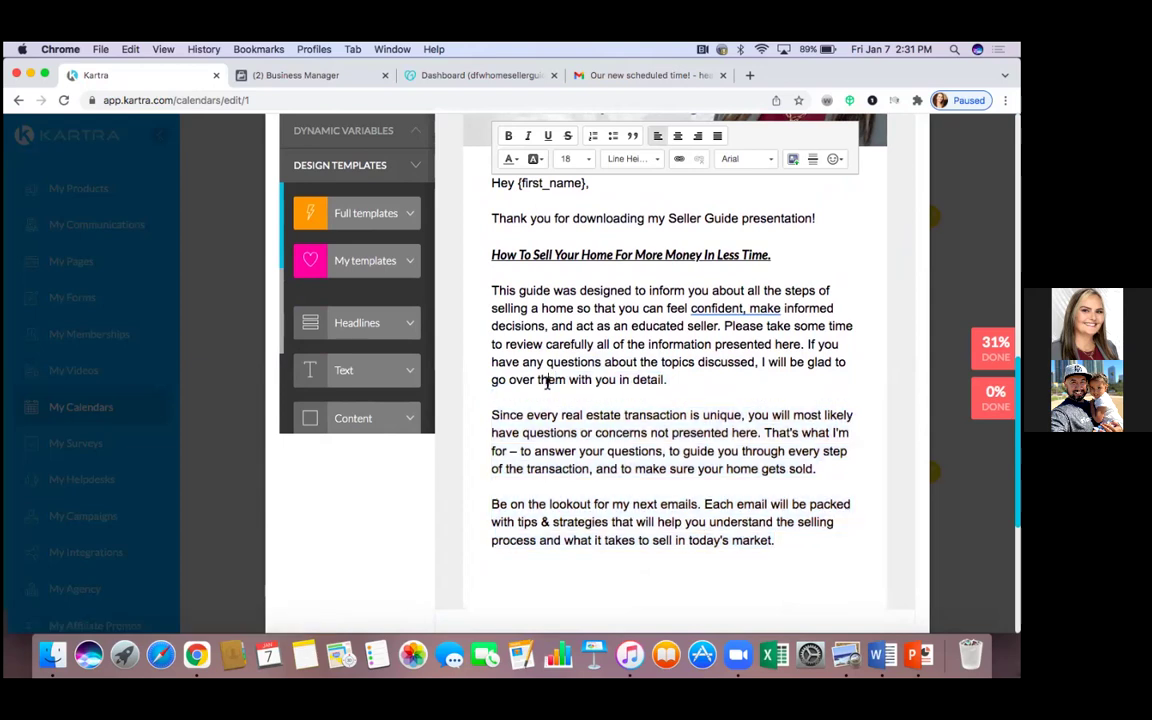
drag(776, 541, 492, 291)
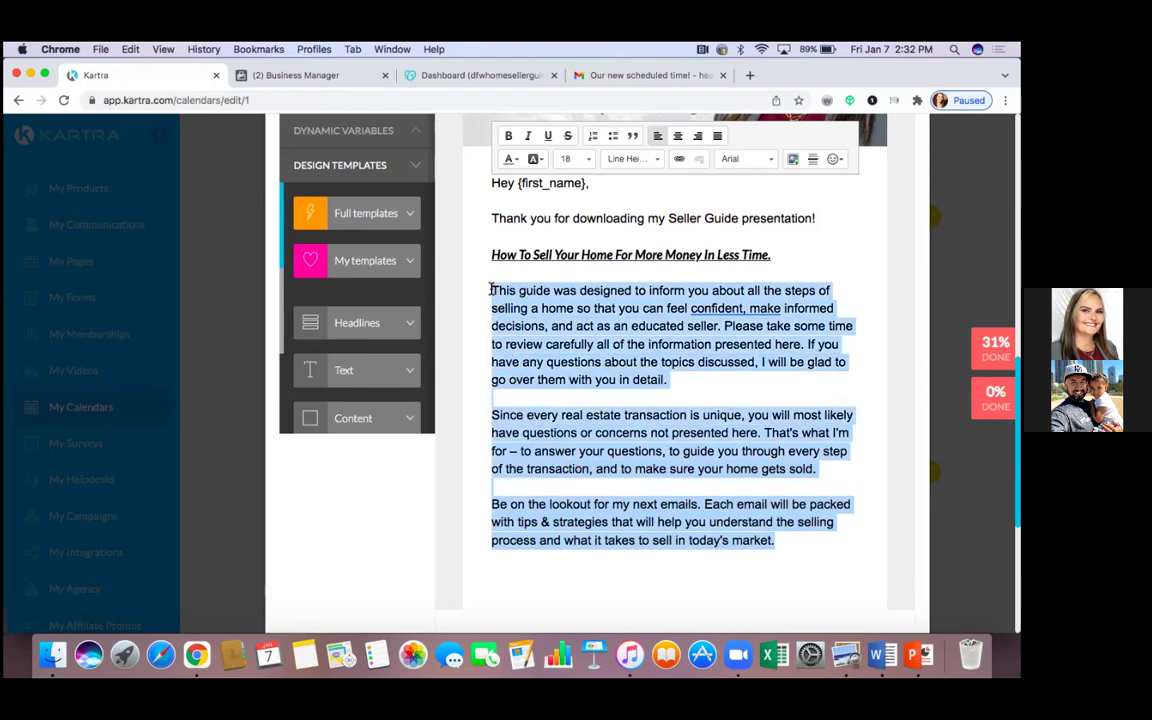
key(BackSpace)
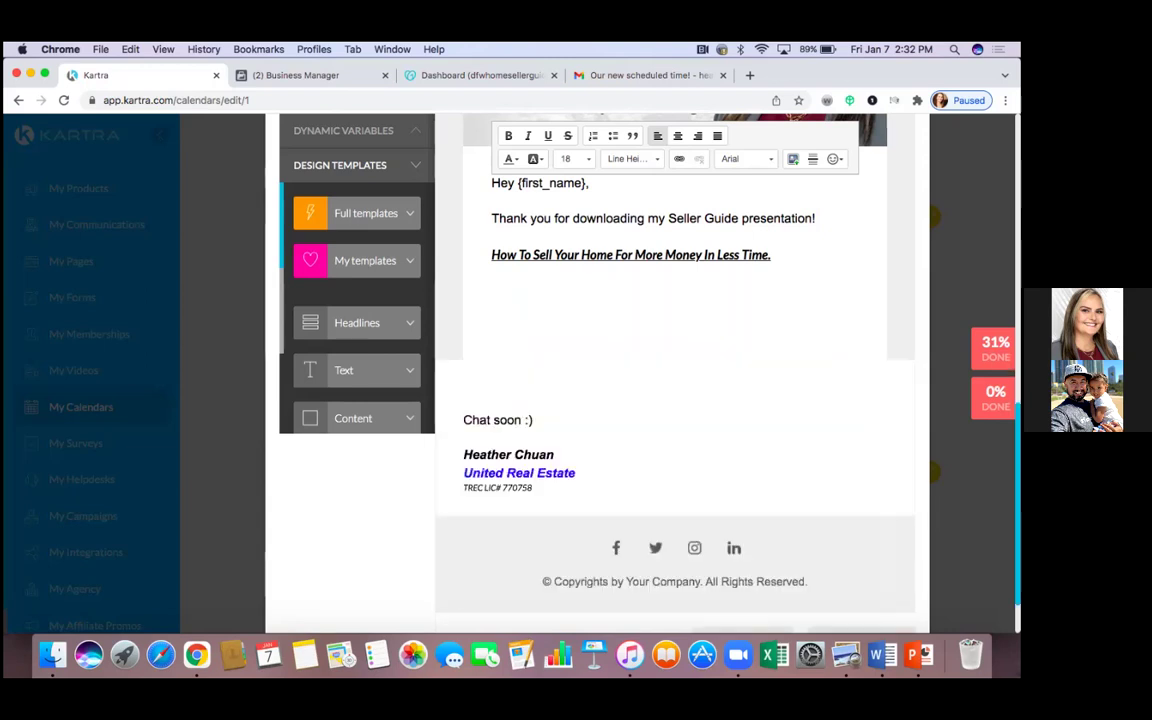
Step: Erase the underlined heading, leaving only the greeting and thank-you line
key(BackSpace)
key(BackSpace)
key(BackSpace)
key(BackSpace)
key(BackSpace)
key(BackSpace)
key(BackSpace)
key(BackSpace)
key(BackSpace)
key(BackSpace)
key(BackSpace)
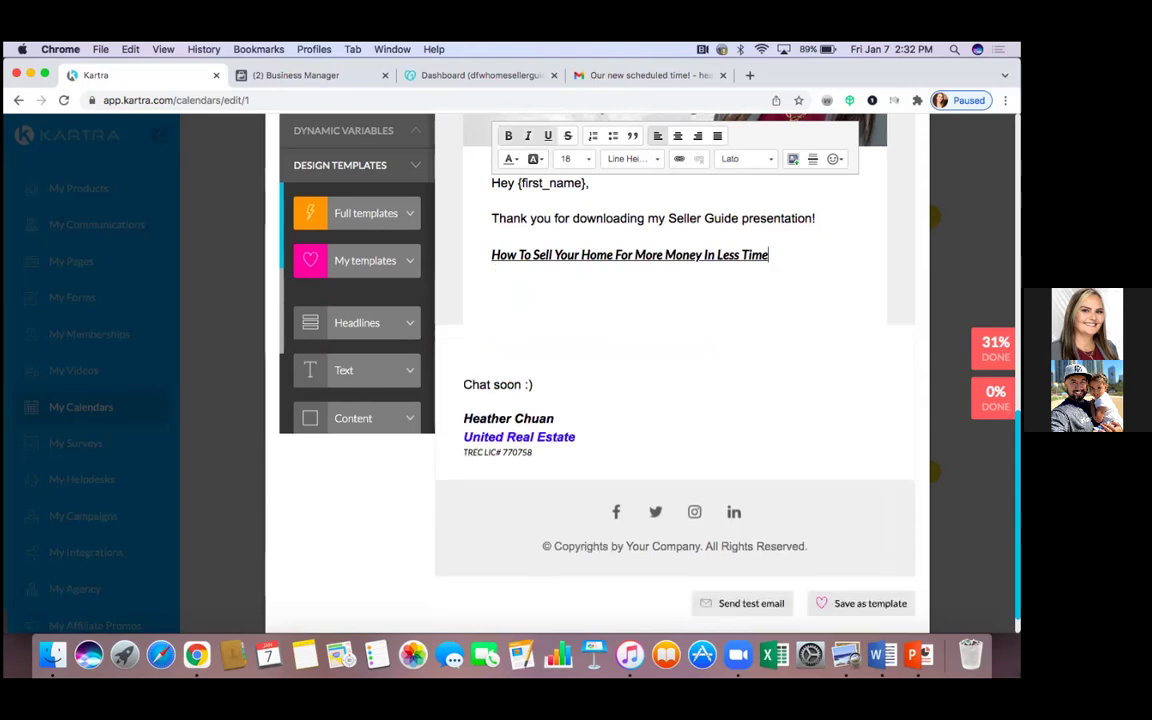
key(BackSpace)
key(BackSpace)
key(BackSpace)
key(BackSpace)
key(BackSpace)
key(BackSpace)
key(BackSpace)
key(BackSpace)
key(BackSpace)
key(BackSpace)
key(BackSpace)
key(BackSpace)
key(BackSpace)
key(BackSpace)
key(BackSpace)
key(BackSpace)
key(BackSpace)
key(BackSpace)
key(BackSpace)
key(BackSpace)
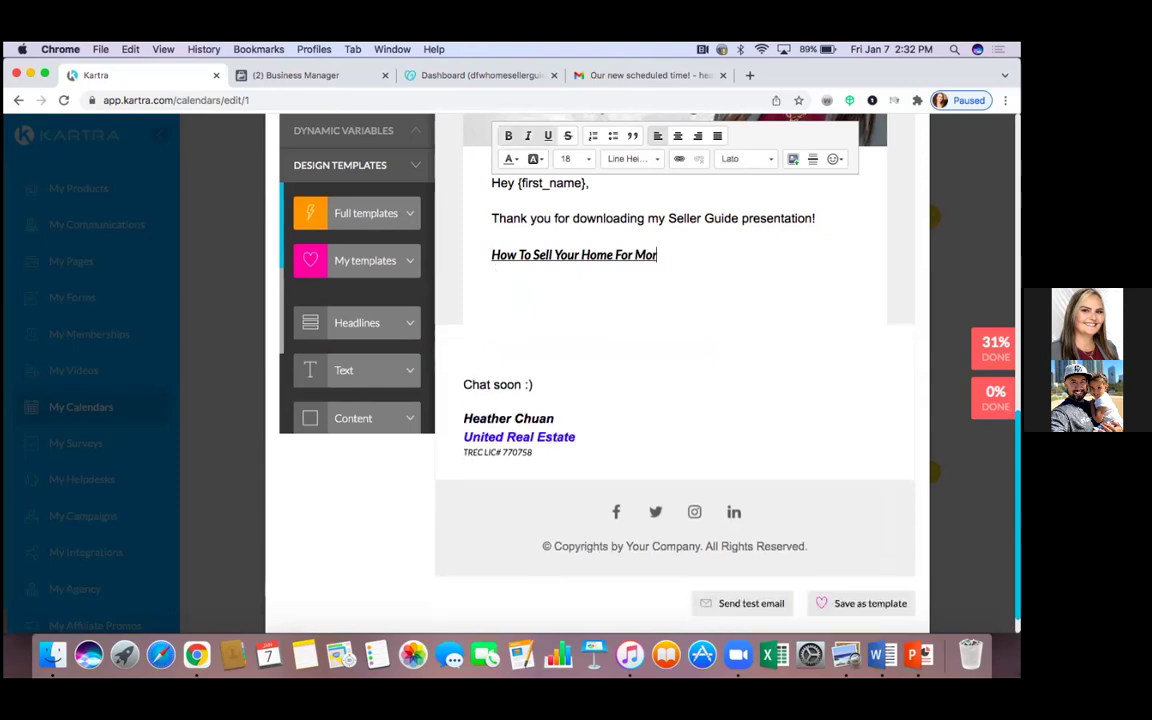
key(BackSpace)
key(BackSpace)
key(BackSpace)
key(BackSpace)
key(BackSpace)
key(BackSpace)
key(BackSpace)
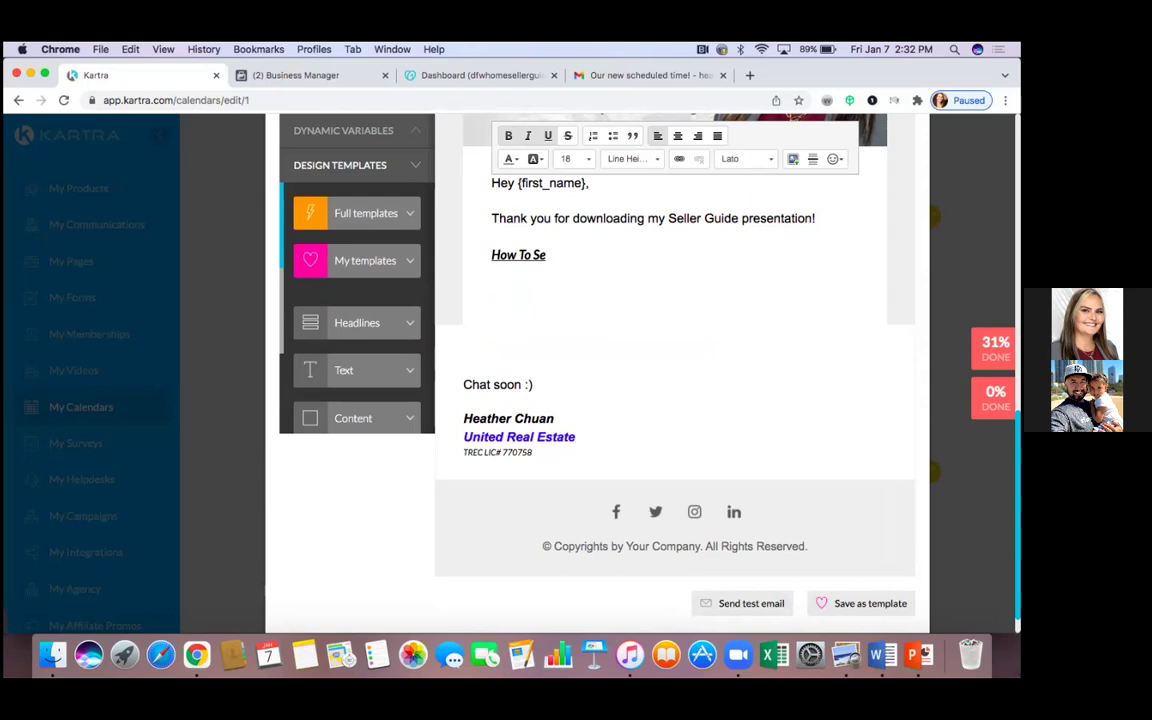
key(BackSpace)
key(BackSpace)
key(BackSpace)
key(BackSpace)
key(BackSpace)
key(BackSpace)
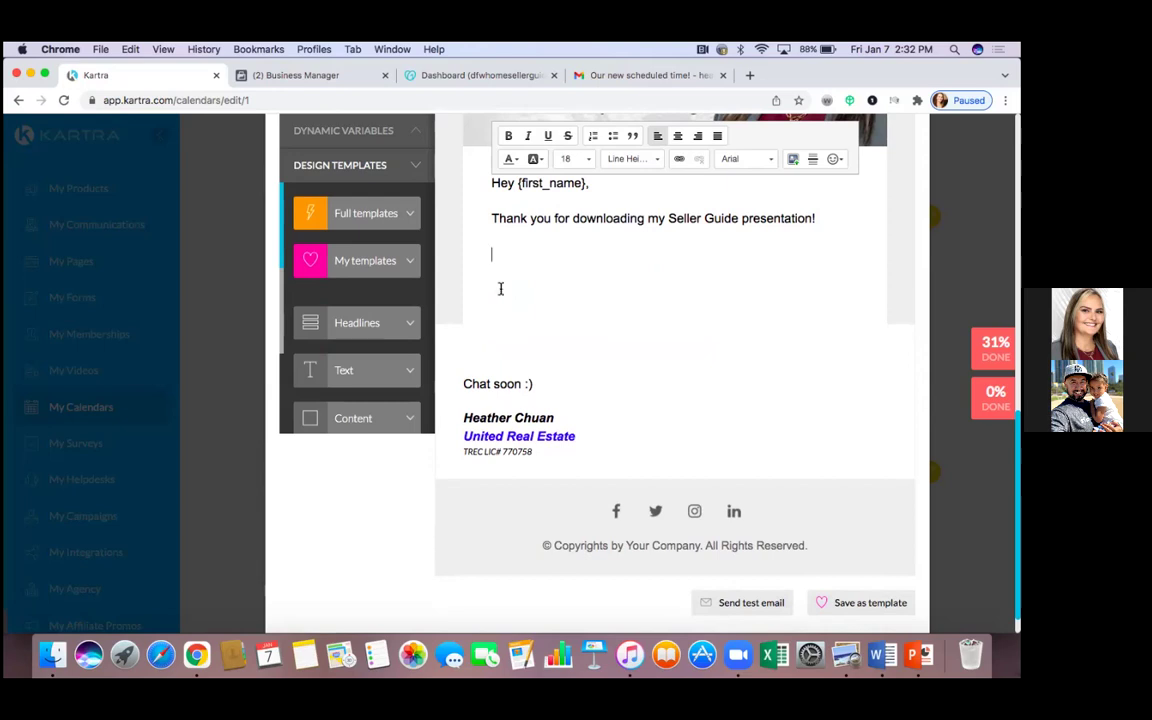
scroll(774, 341, up, 10)
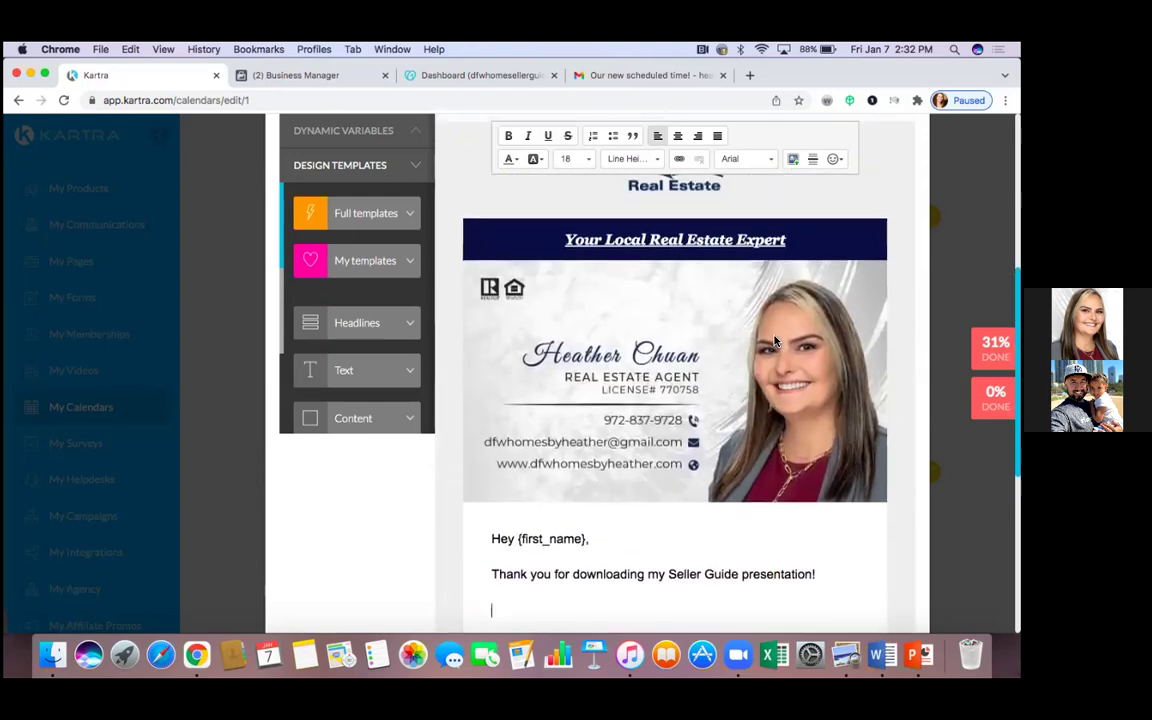
scroll(774, 341, down, 10)
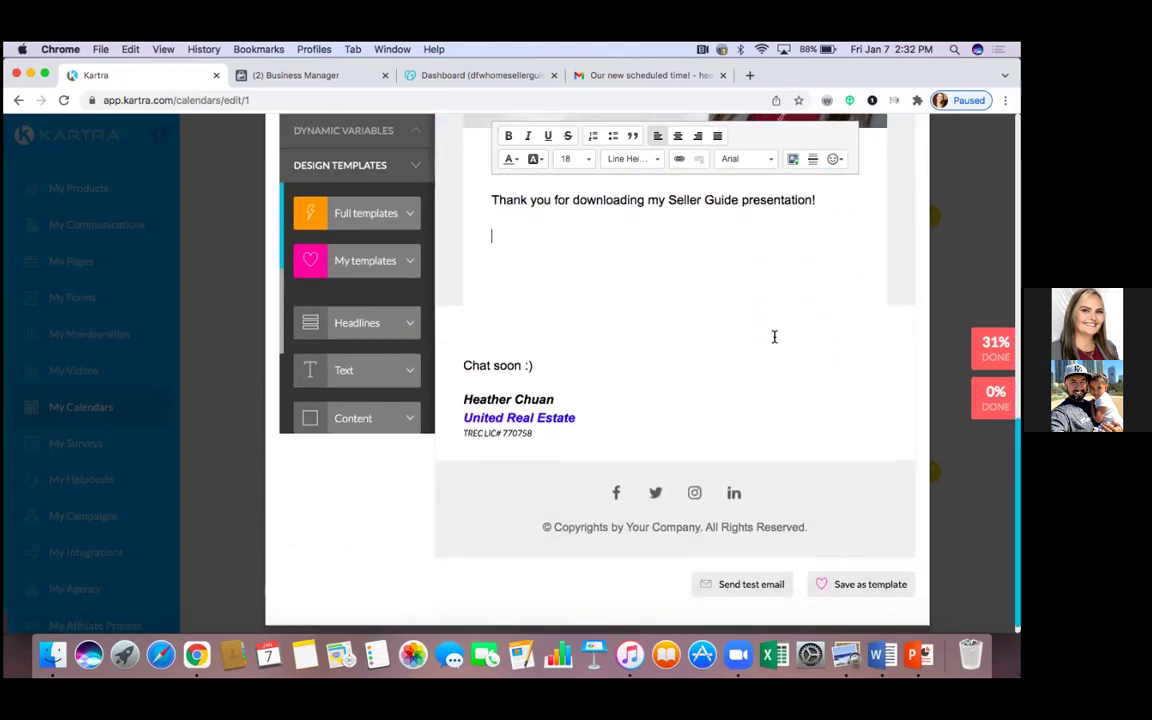
scroll(774, 337, up, 15)
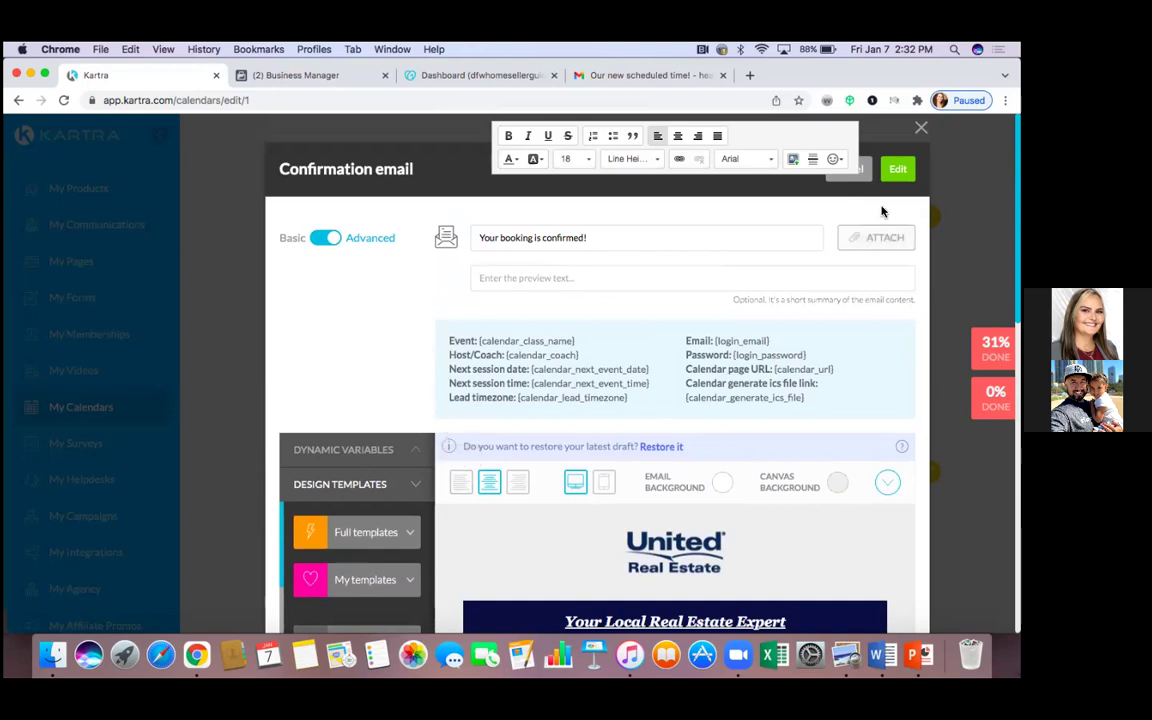
Step: Close the email editor and review the 'Your booking is confirmed!' confirmation and reminder settings
click(848, 169)
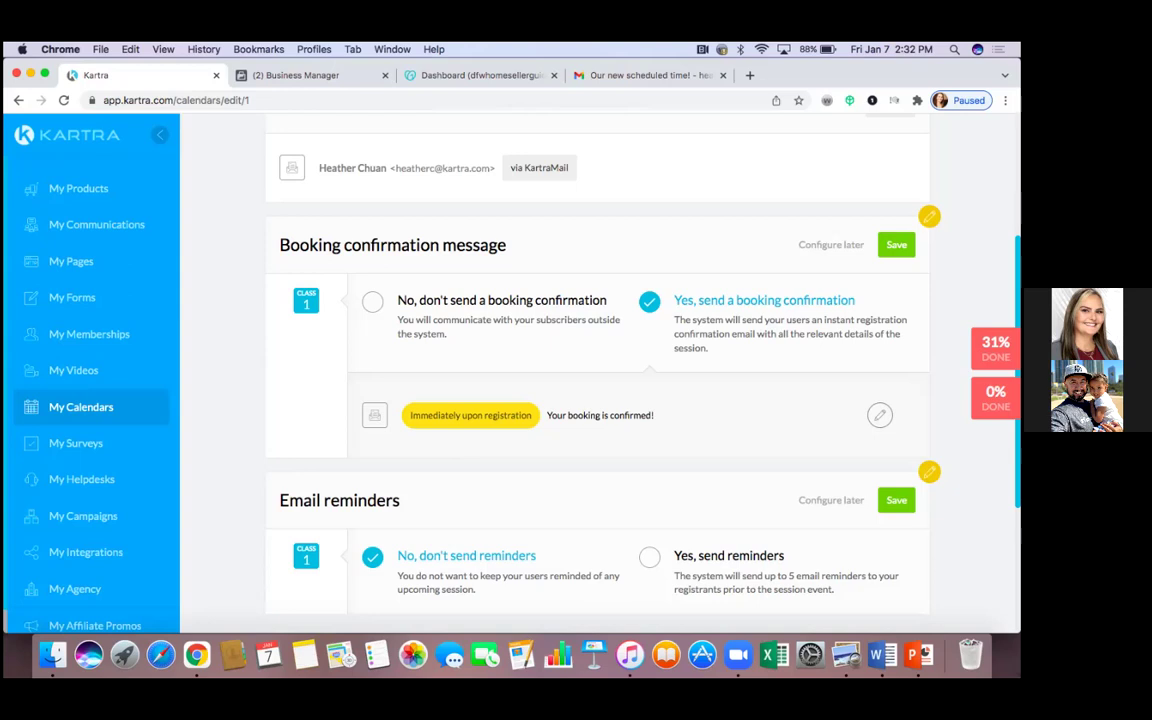
triple_click(273, 480)
scroll(273, 480, down, 3)
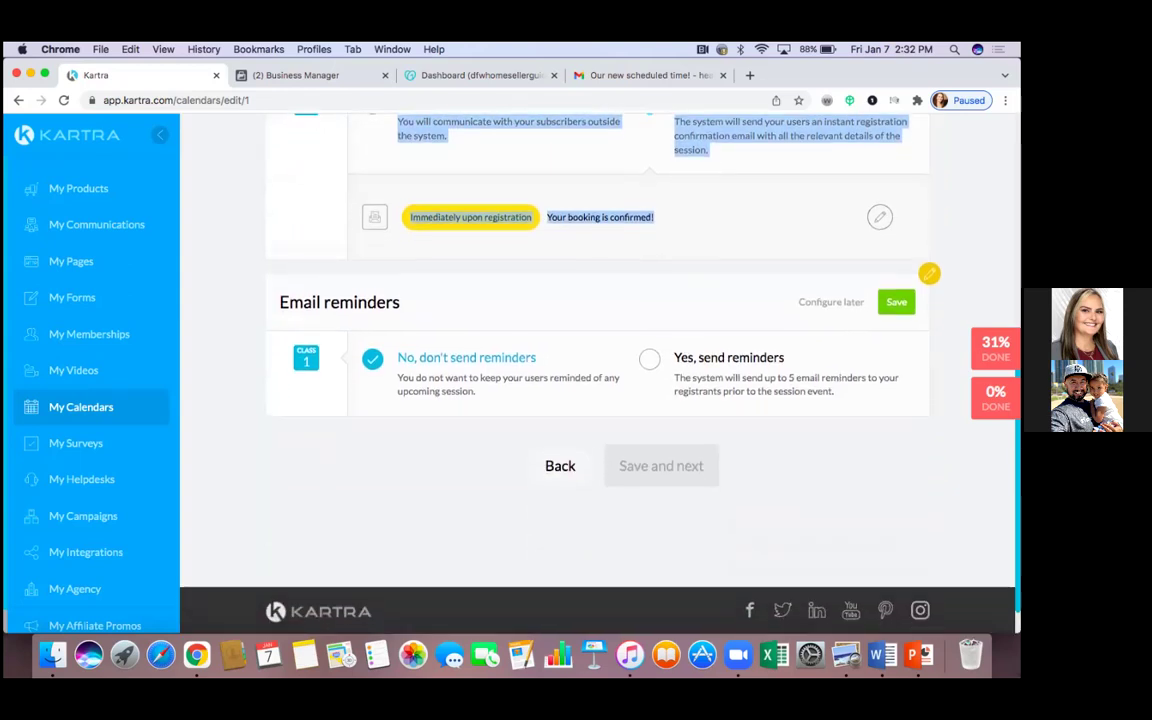
scroll(273, 400, up, 4)
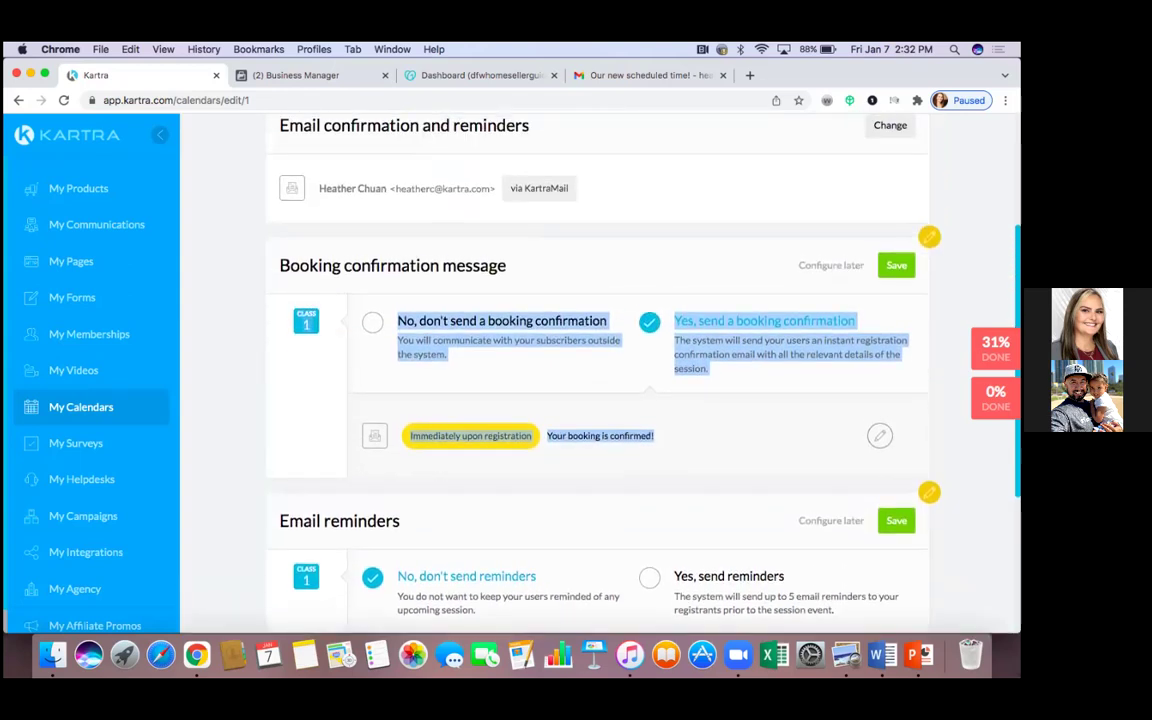
scroll(273, 266, down, 5)
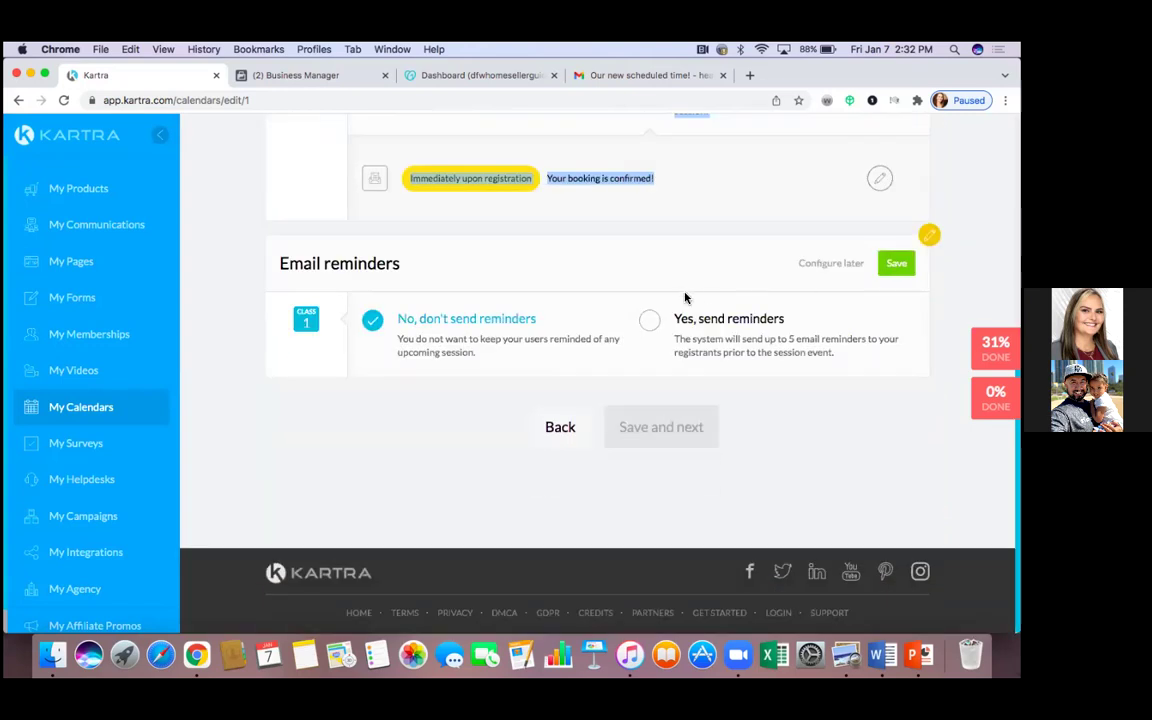
scroll(667, 256, up, 3)
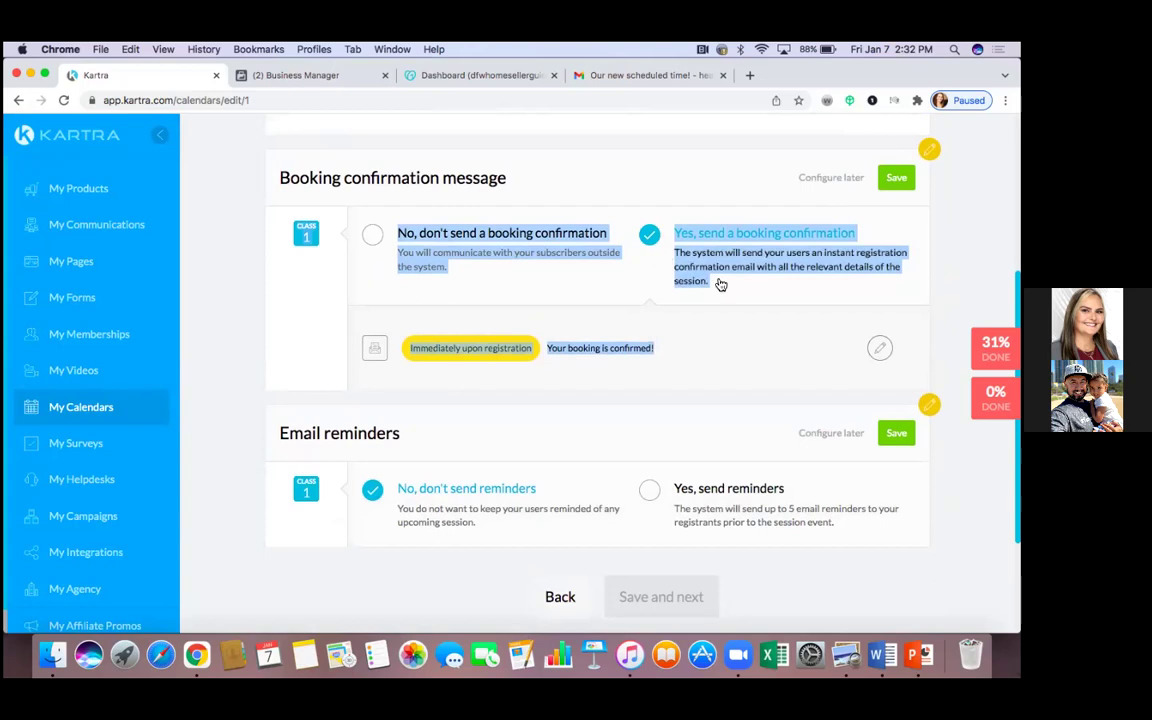
Step: Reopen 'Your booking is confirmed!' and read through its default basic message
click(880, 348)
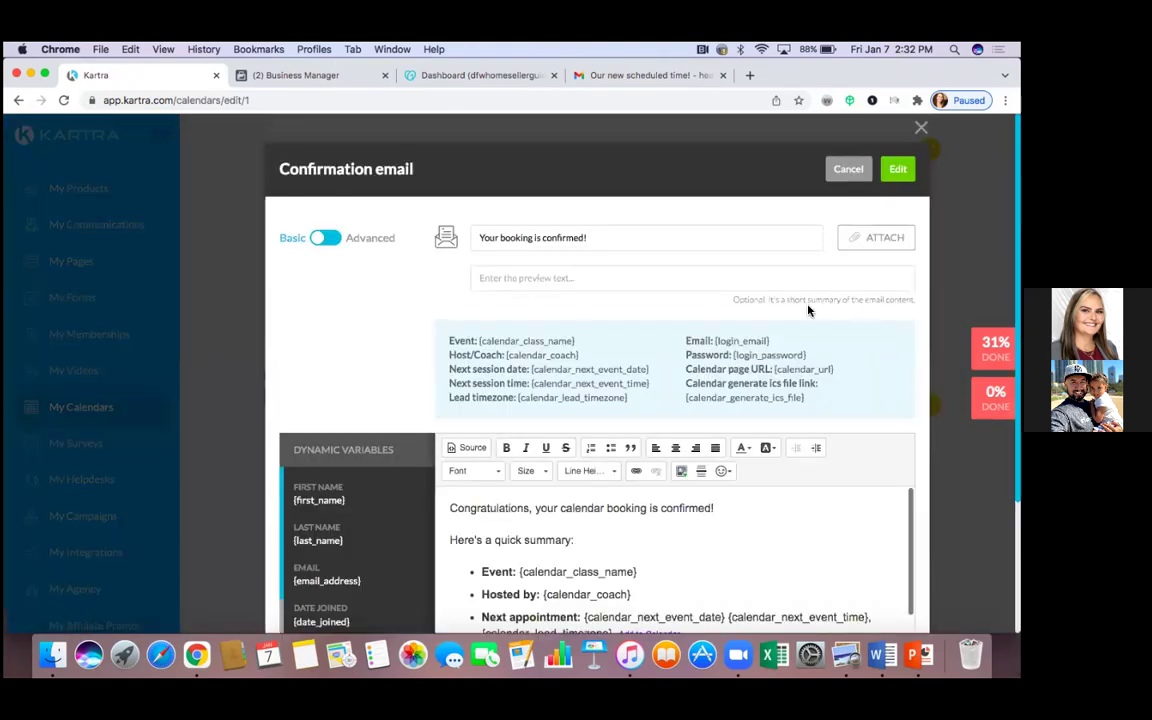
scroll(807, 308, down, 3)
scroll(764, 386, up, 2)
scroll(764, 386, down, 2)
scroll(764, 386, down, 2)
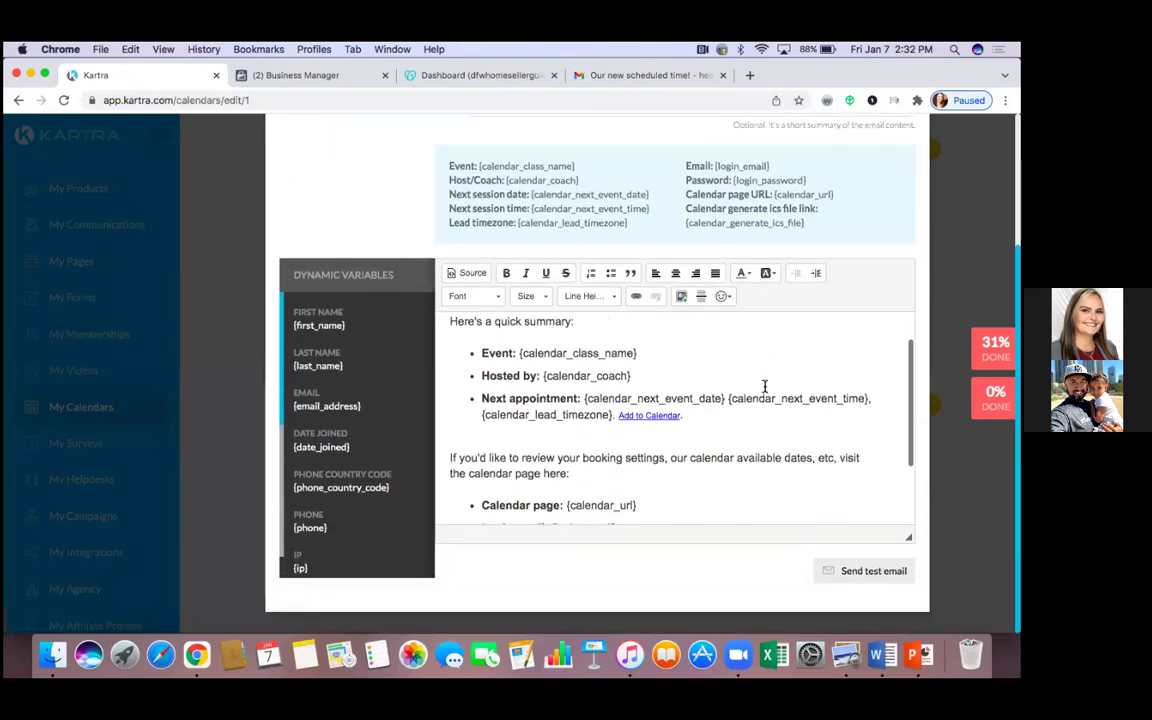
scroll(764, 386, down, 1)
scroll(764, 386, down, 4)
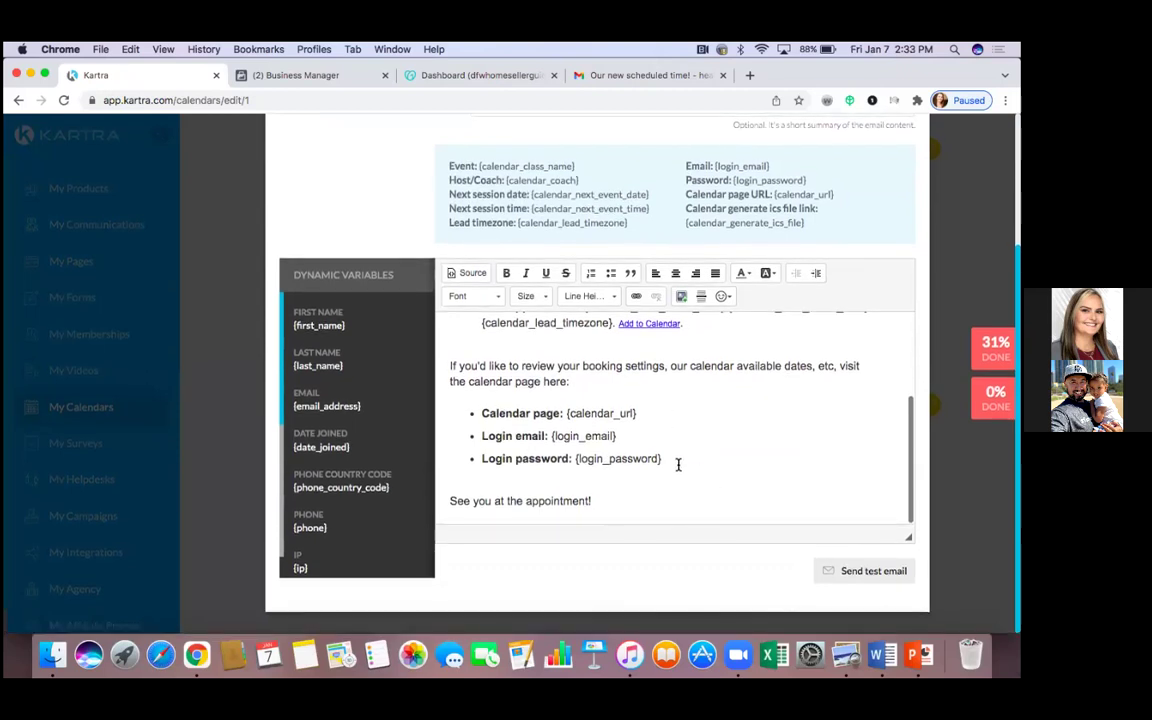
scroll(675, 456, up, 10)
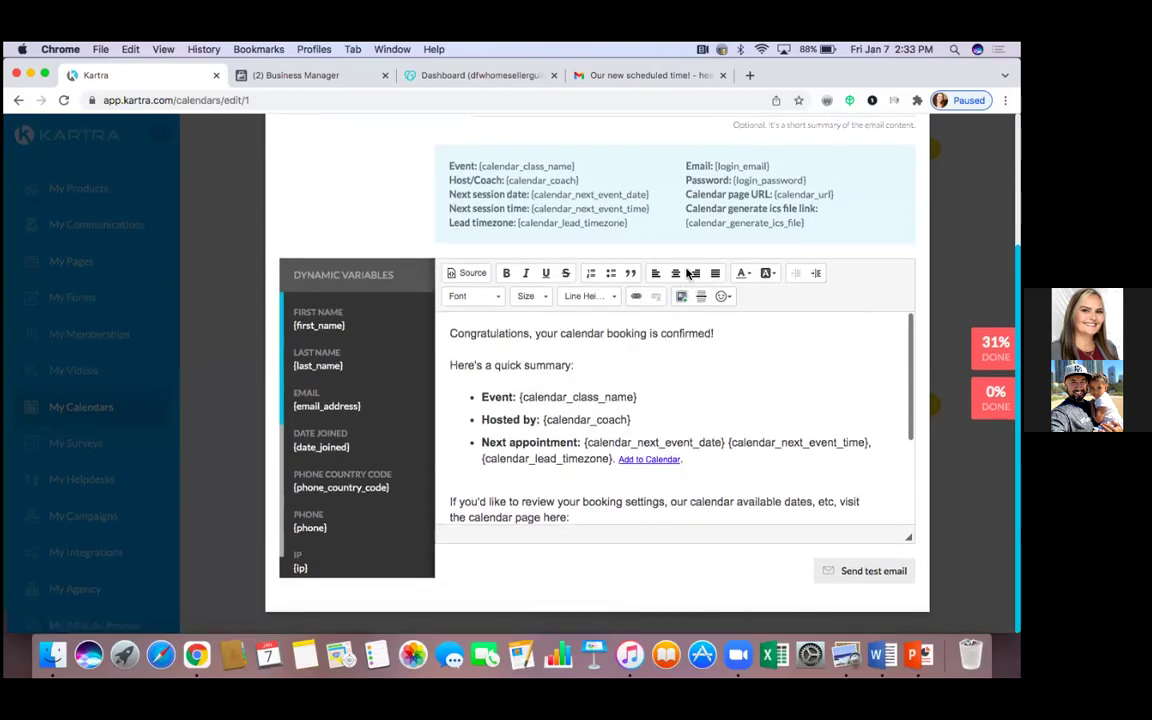
Step: Switch the confirmation email to the advanced builder and apply the saved United Real Estate template
click(323, 240)
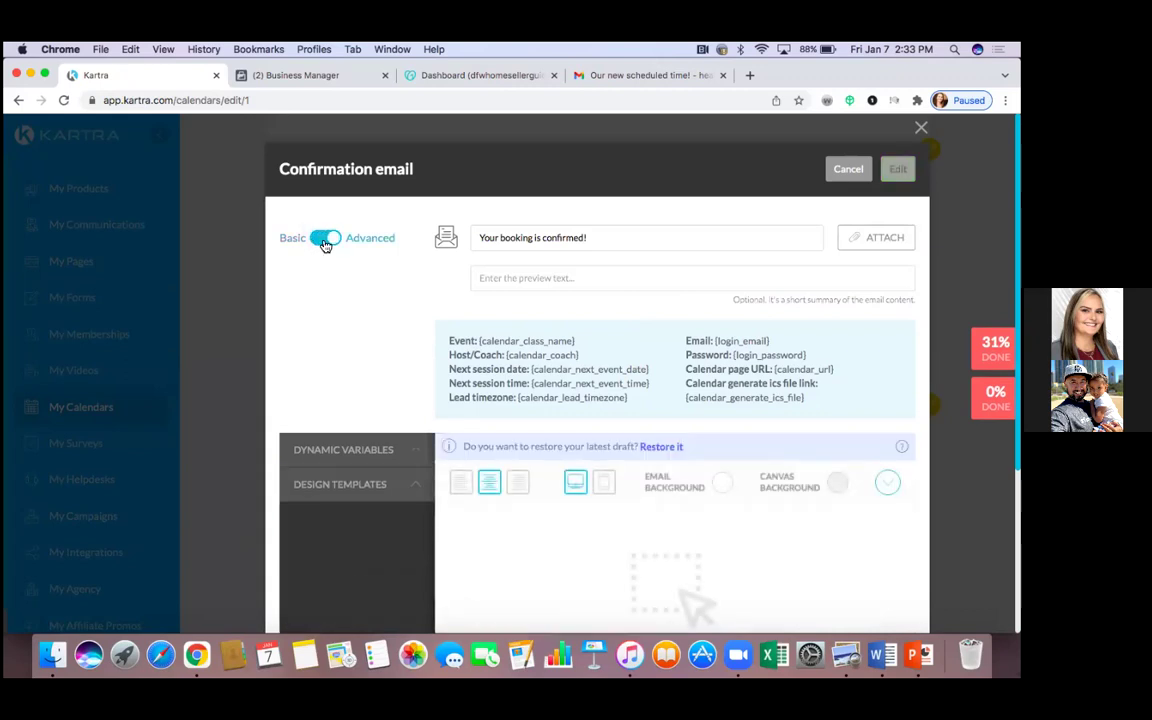
scroll(427, 385, down, 3)
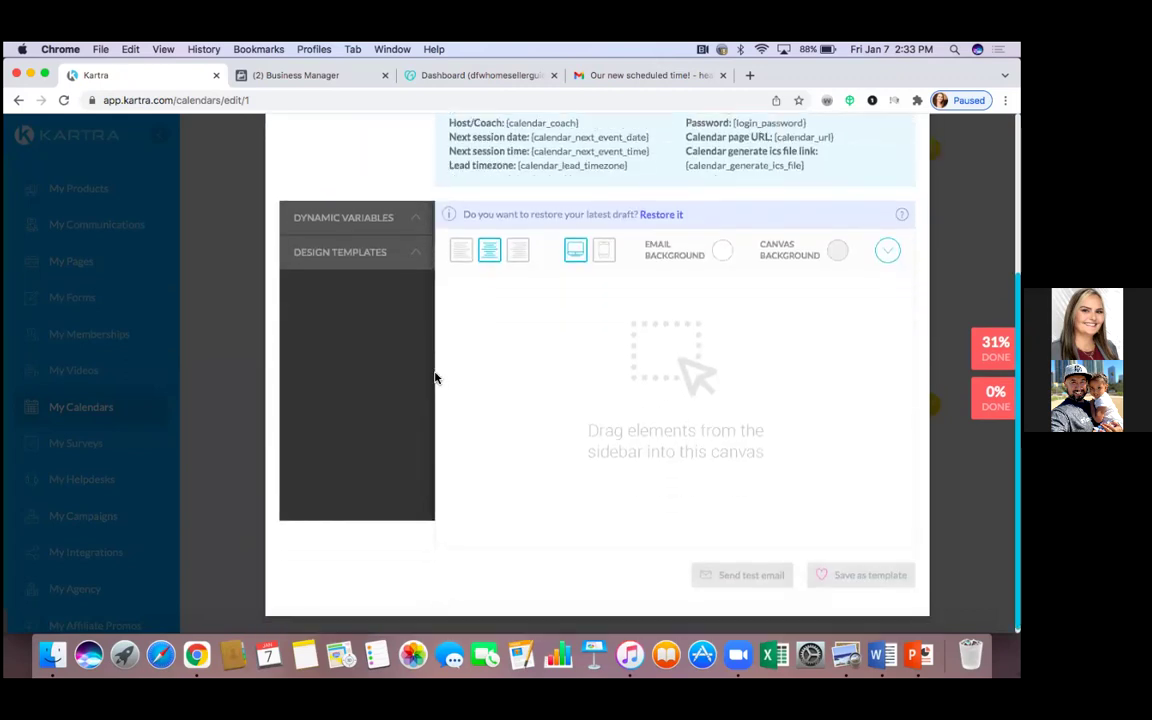
click(420, 259)
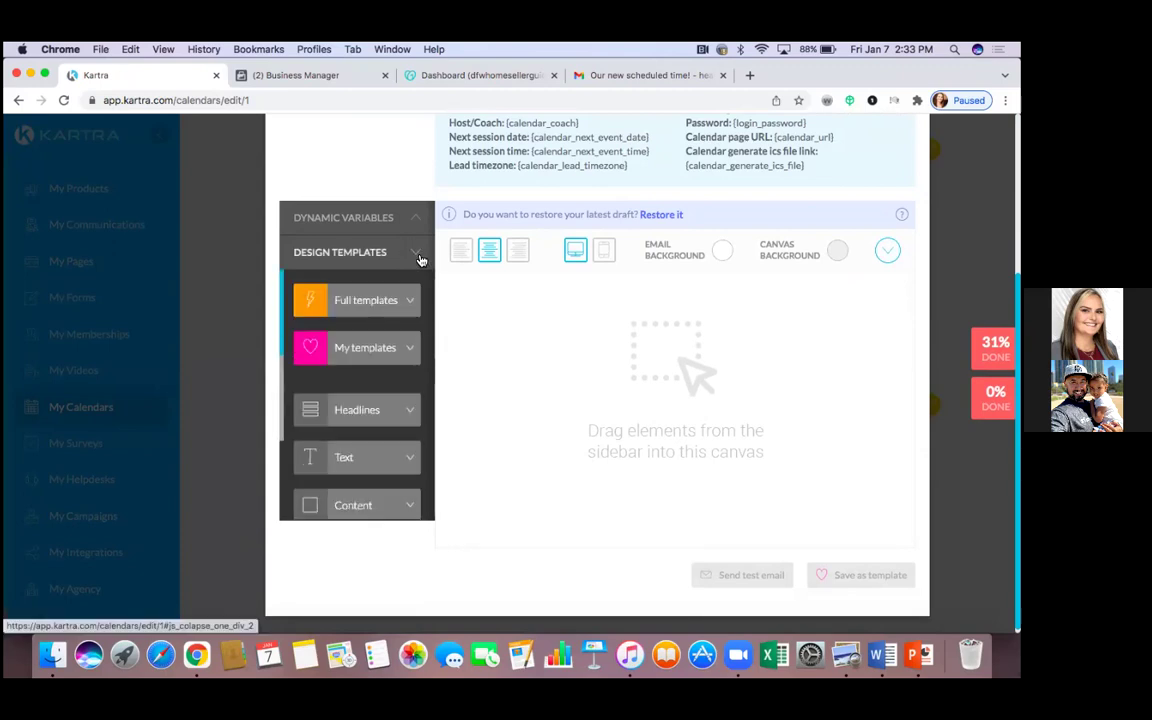
click(409, 347)
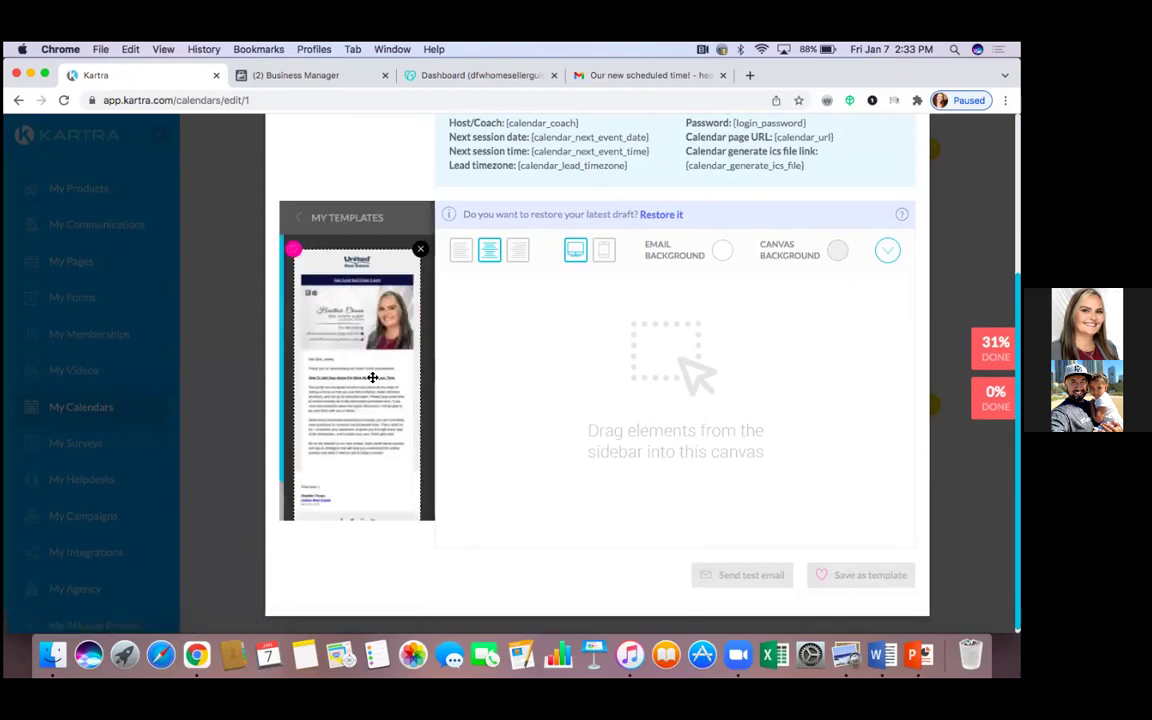
drag(361, 353, 643, 303)
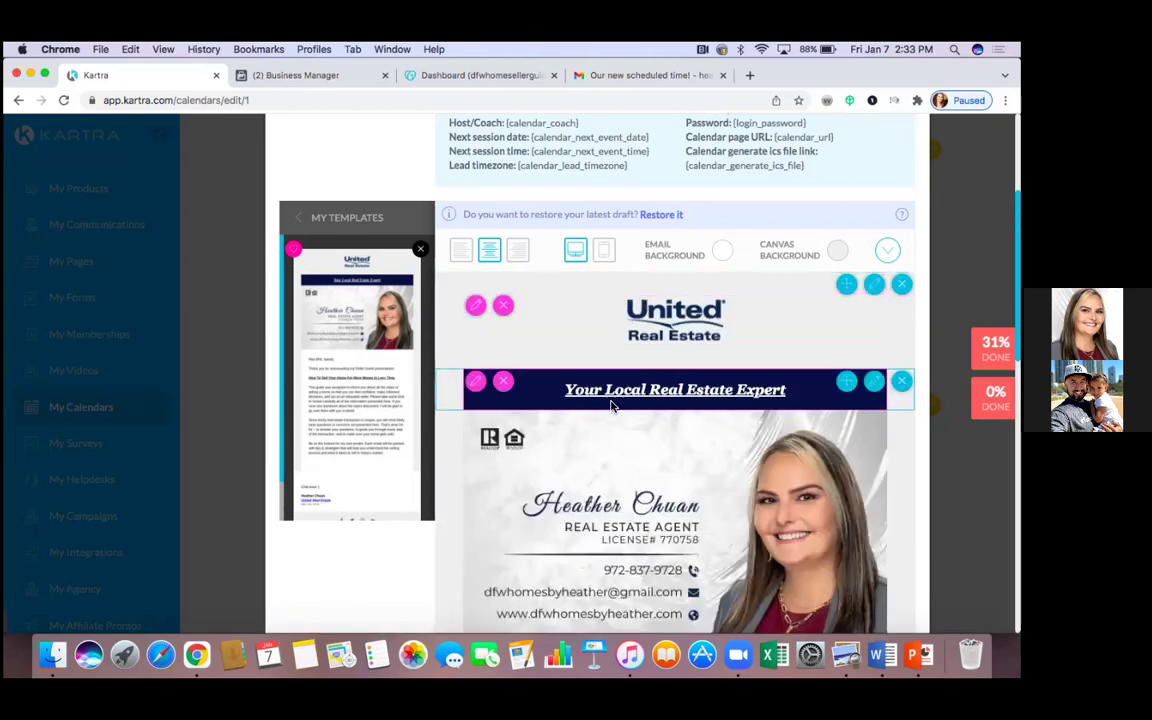
scroll(607, 414, down, 5)
scroll(607, 414, down, 6)
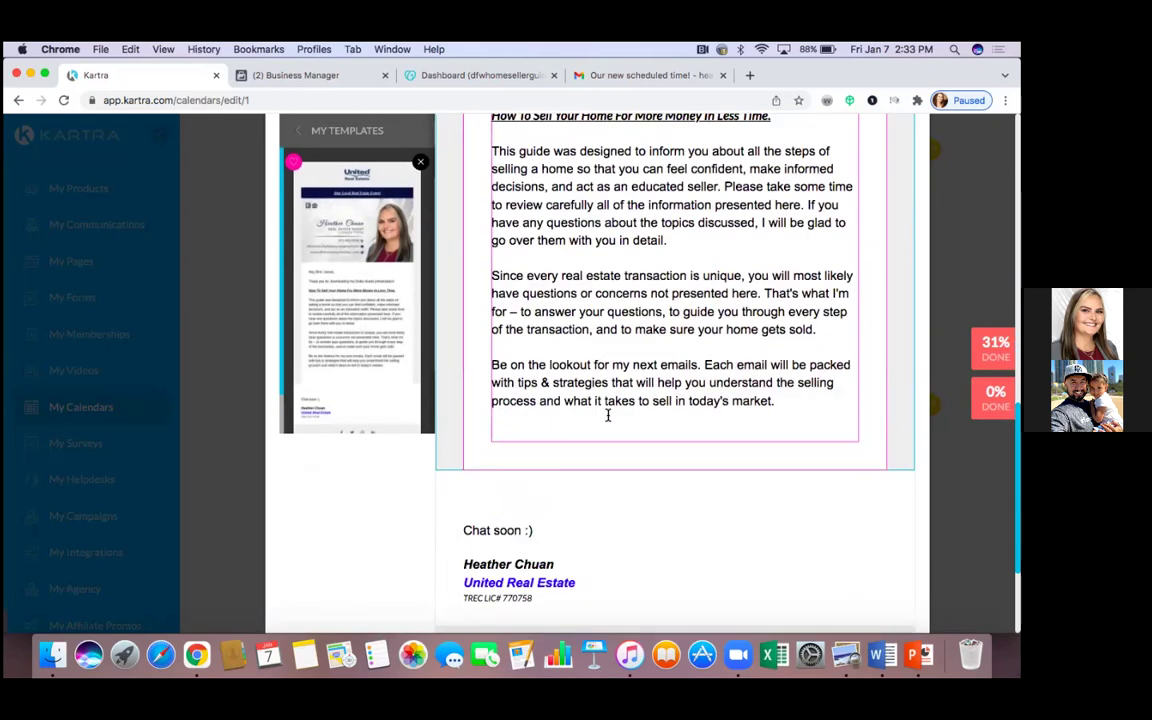
scroll(607, 414, up, 10)
scroll(608, 416, up, 3)
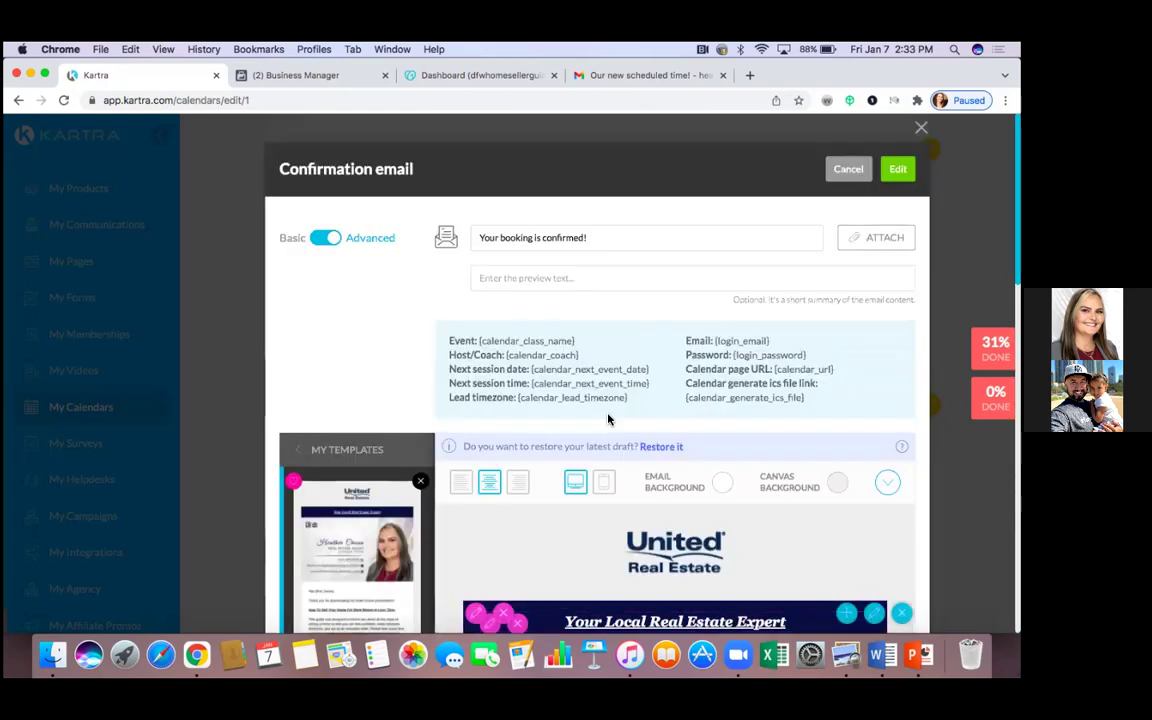
scroll(608, 416, down, 2)
scroll(608, 419, down, 5)
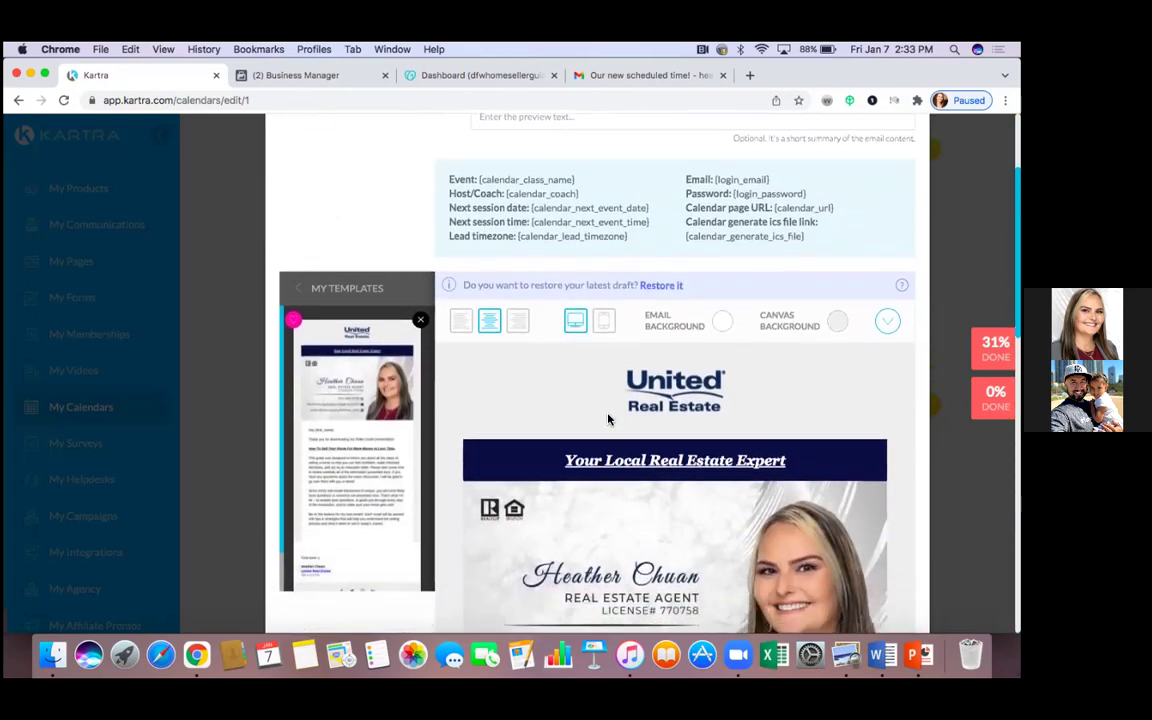
scroll(608, 419, up, 6)
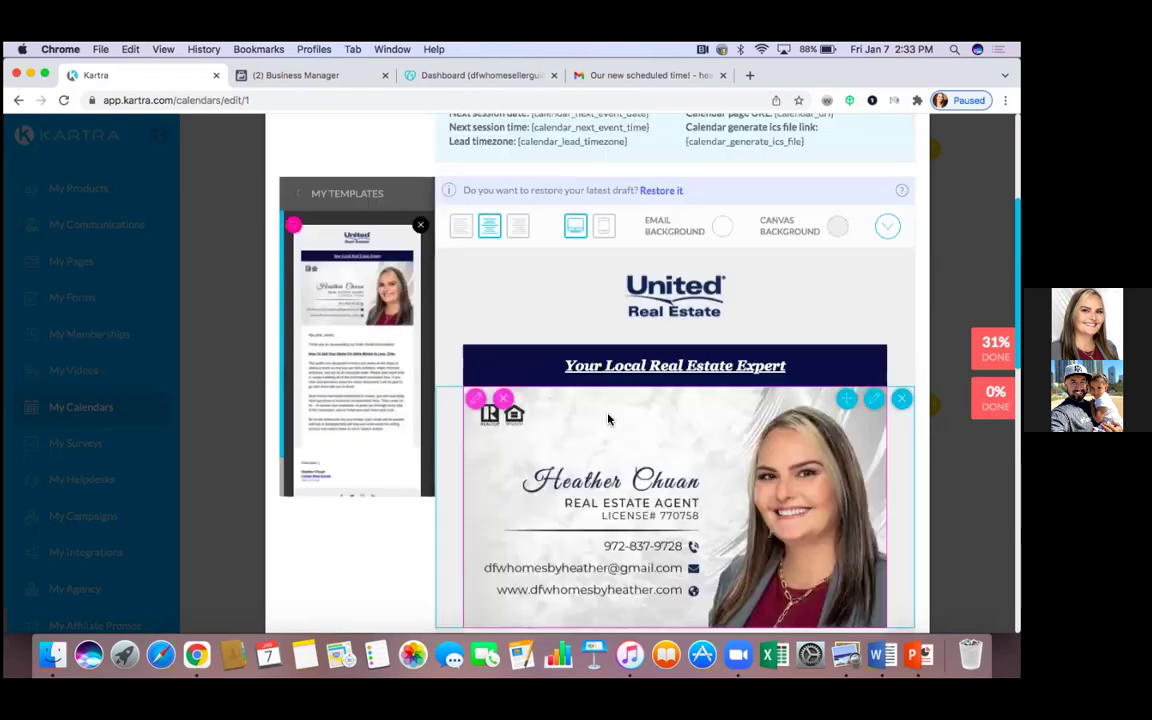
scroll(608, 419, down, 3)
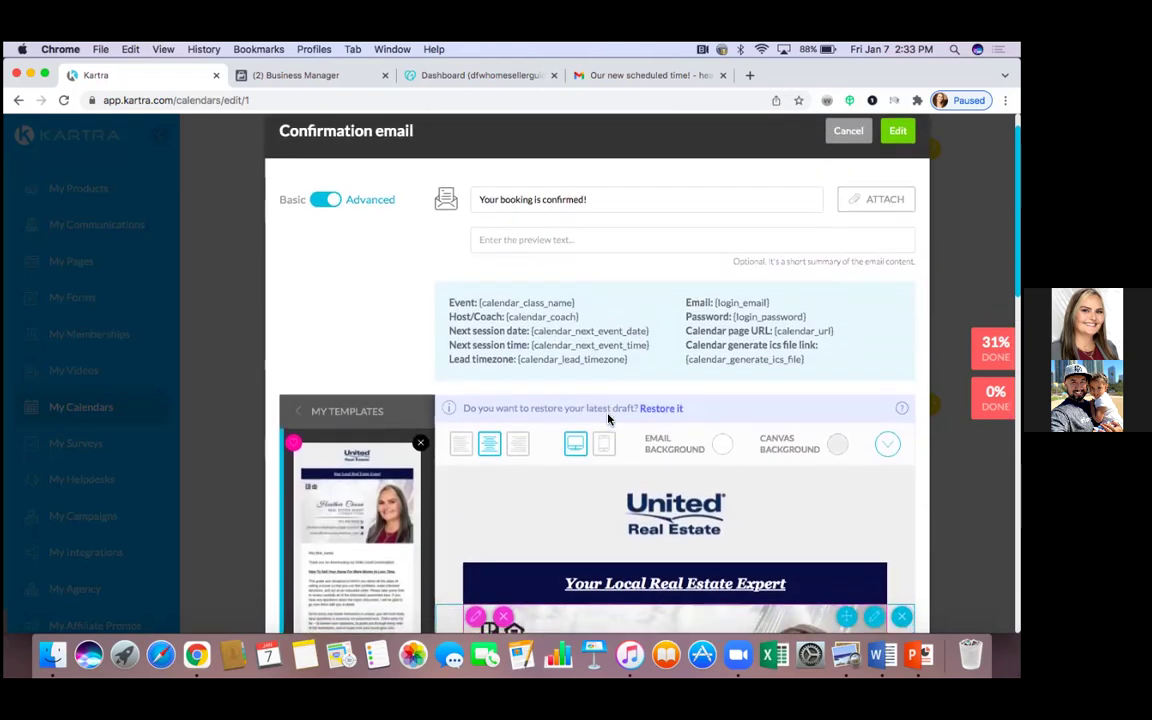
scroll(608, 419, down, 1)
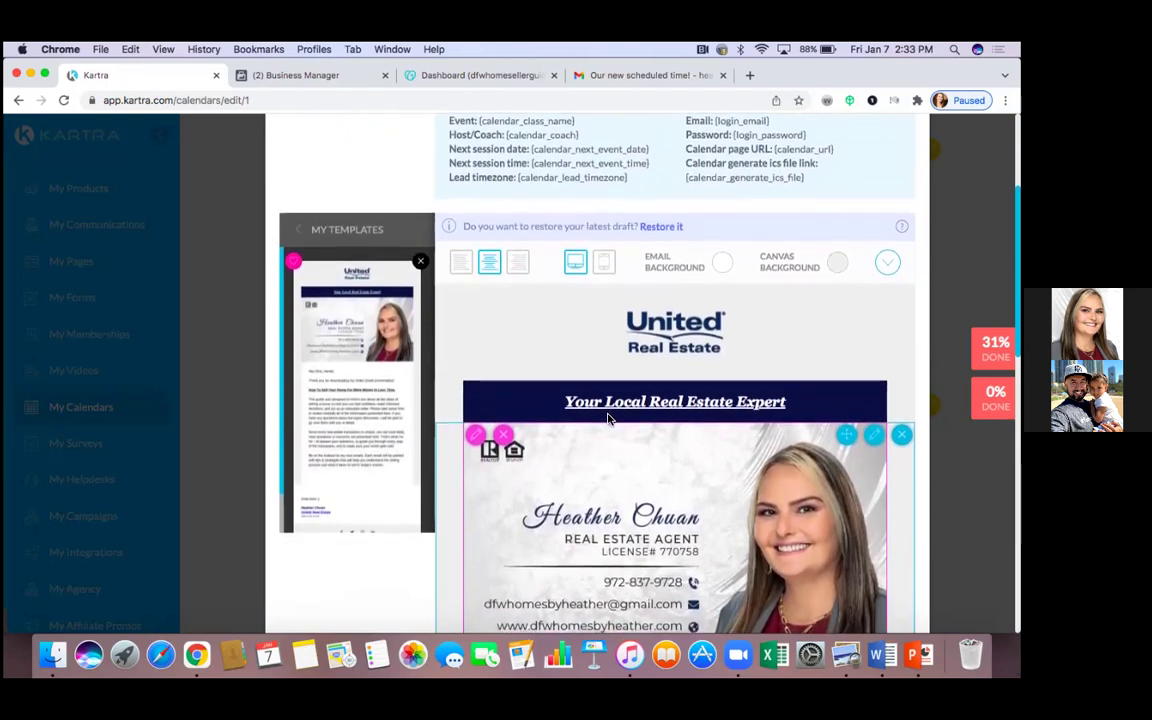
scroll(608, 419, up, 1)
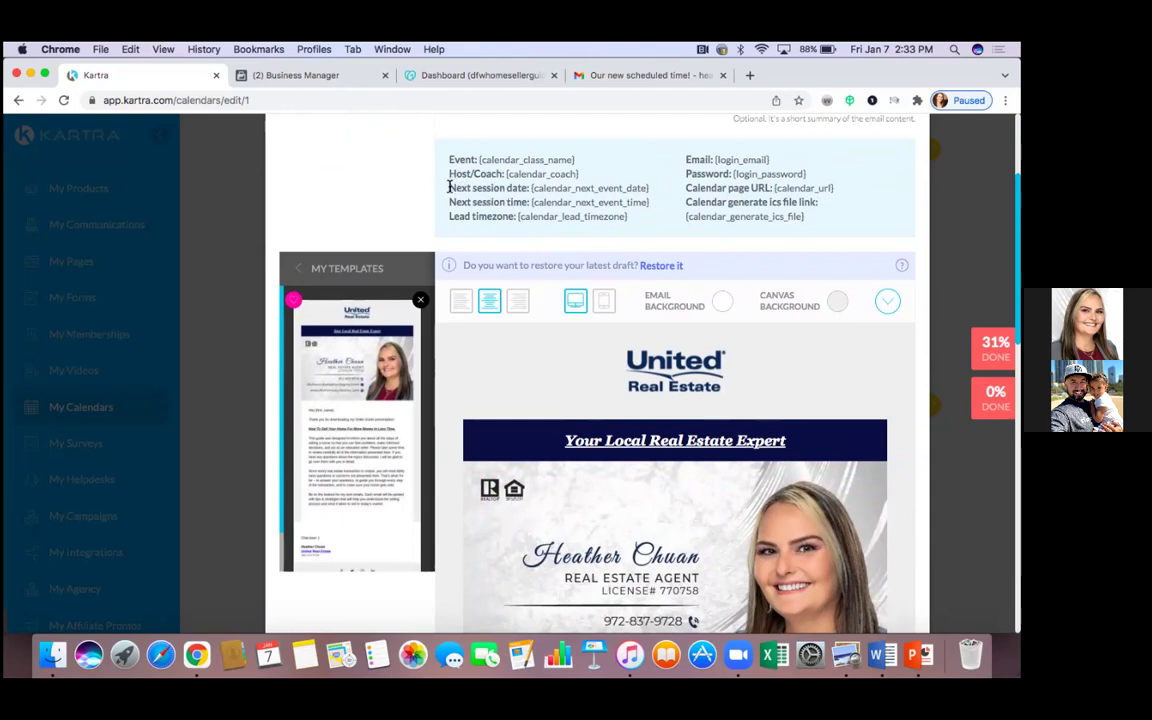
Step: Copy the {calendar_next_event_date} merge tag
drag(451, 187, 635, 190)
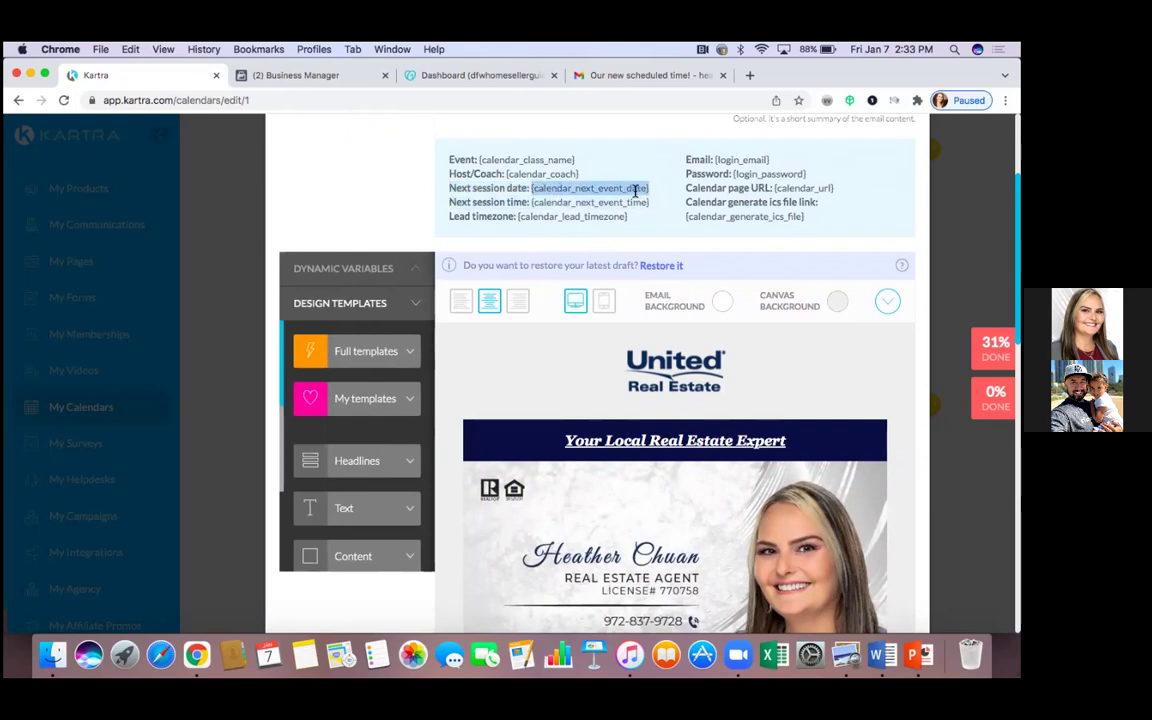
right_click(635, 190)
click(666, 222)
scroll(627, 263, down, 10)
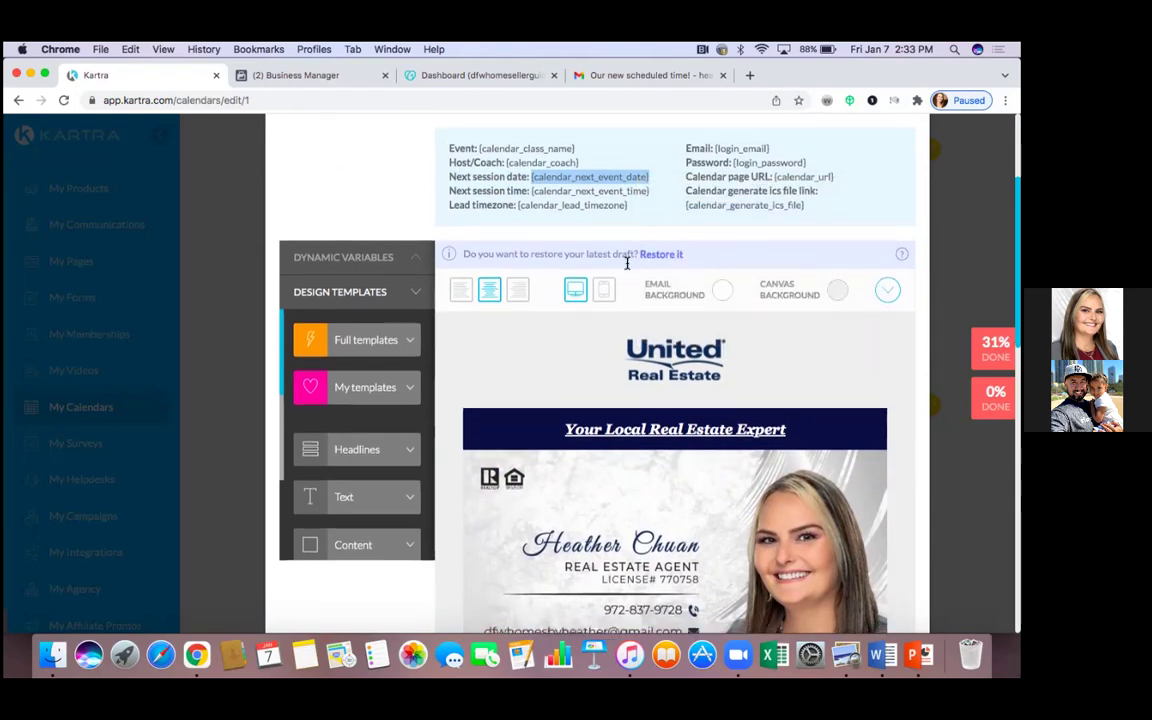
scroll(627, 263, down, 5)
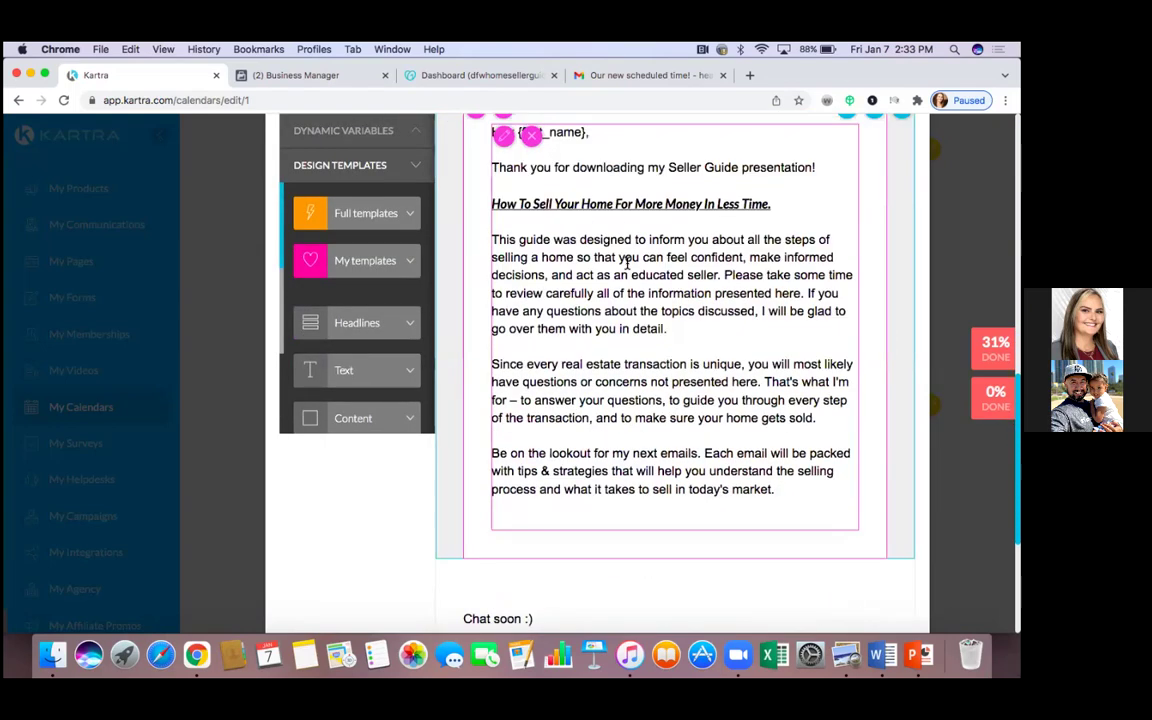
scroll(627, 265, up, 6)
scroll(627, 266, up, 9)
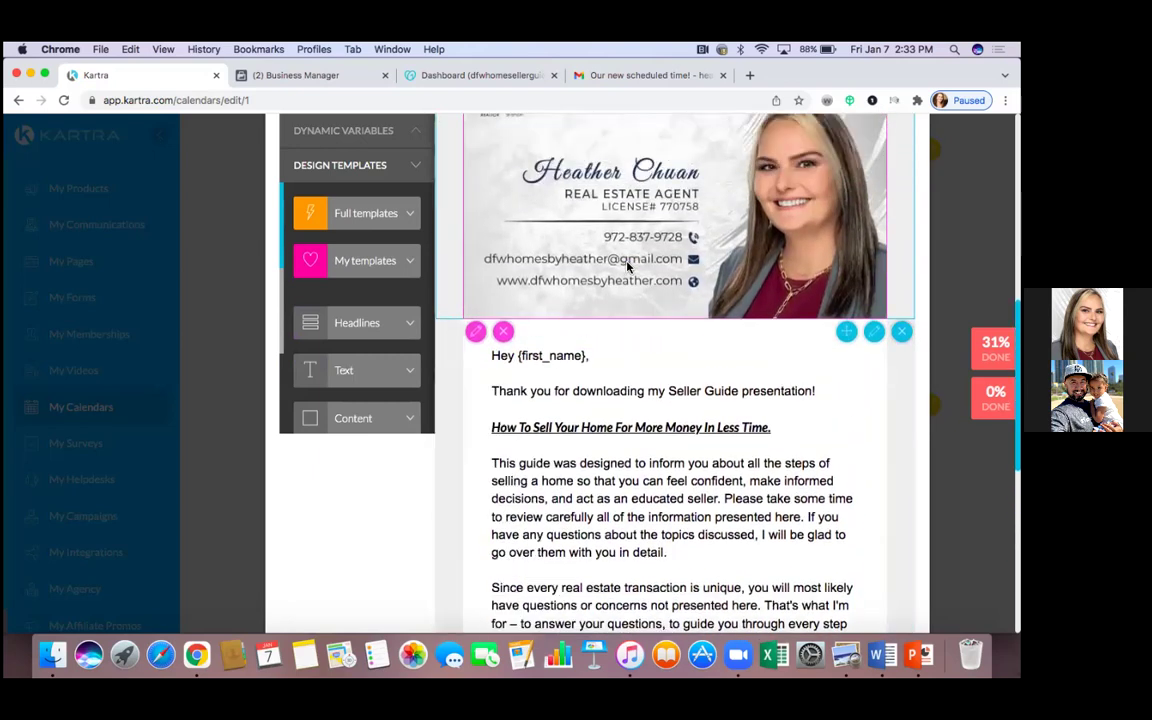
scroll(627, 266, down, 7)
scroll(627, 265, down, 5)
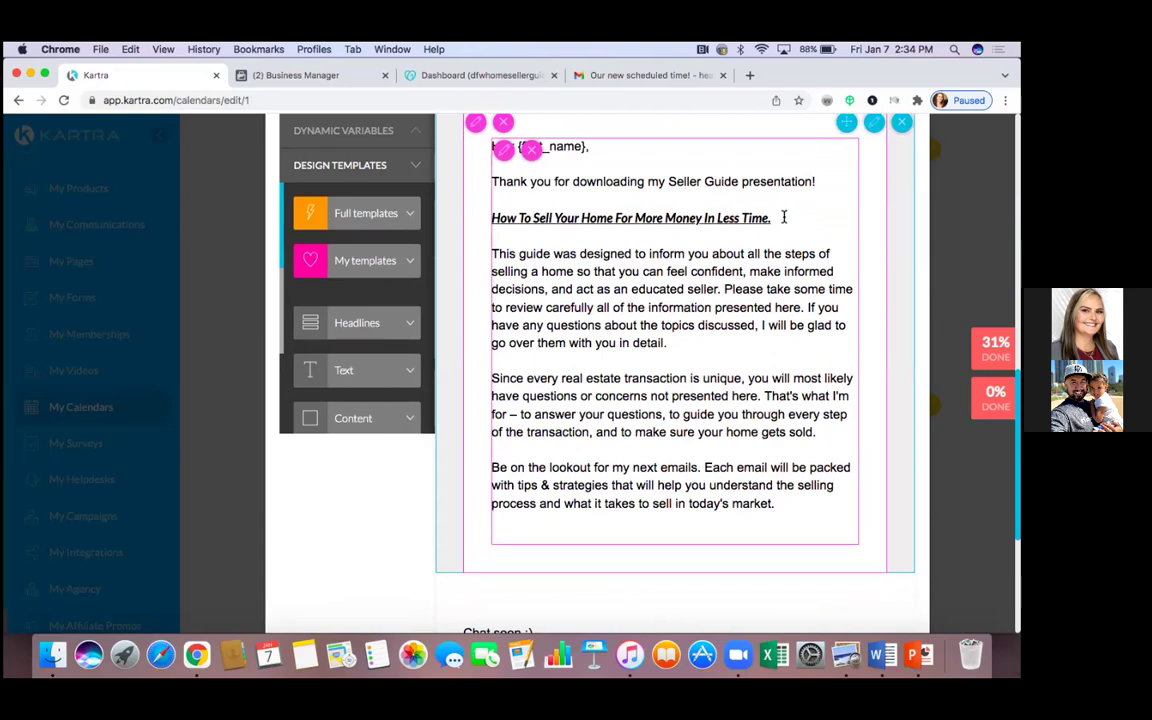
Step: Paste {calendar_next_event_date} on a new line below the 'How To Sell Your Home' heading
click(475, 122)
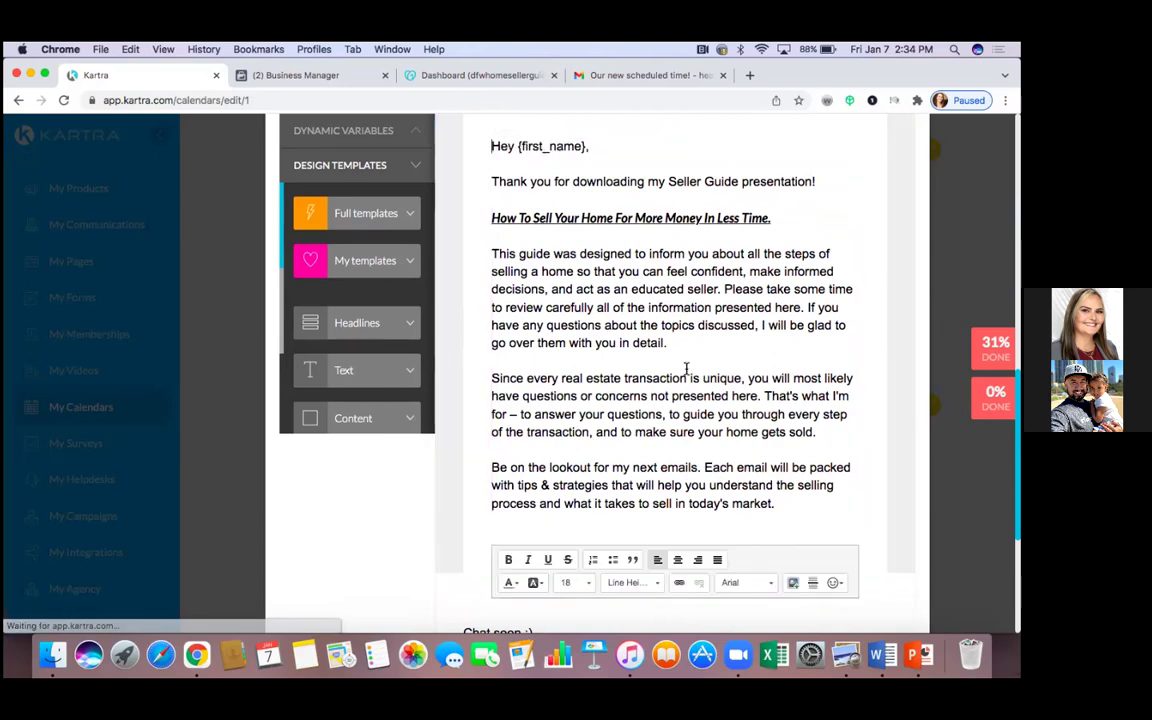
click(779, 218)
key(Return)
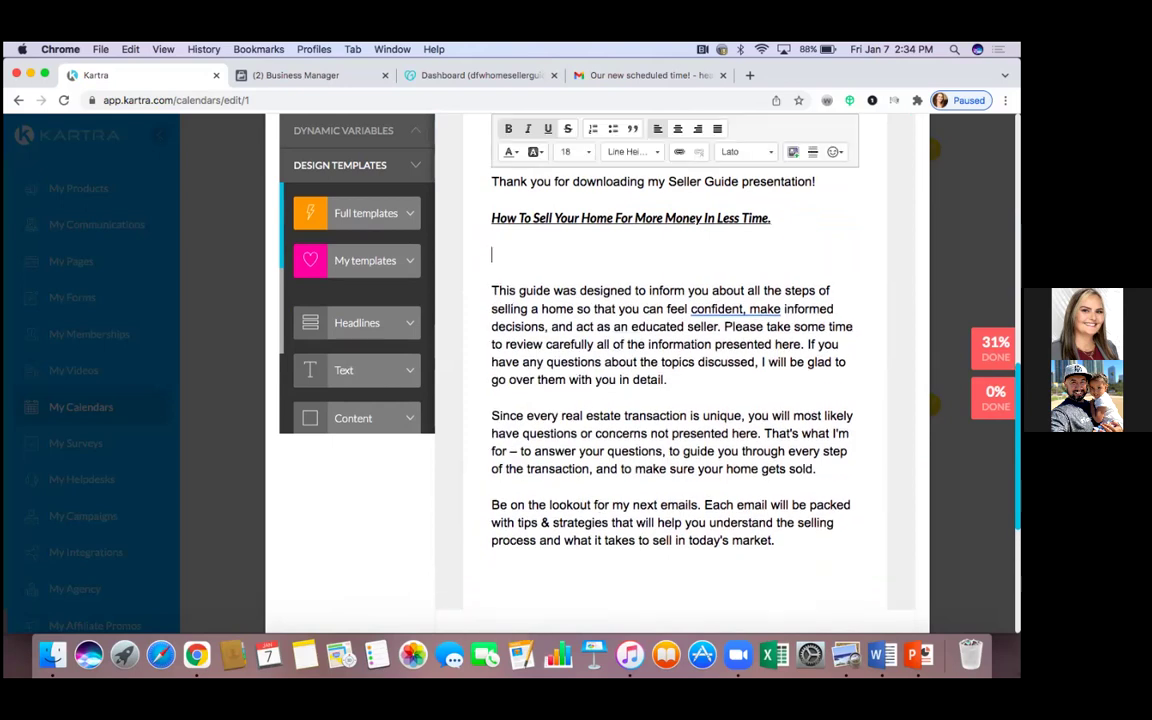
right_click(496, 262)
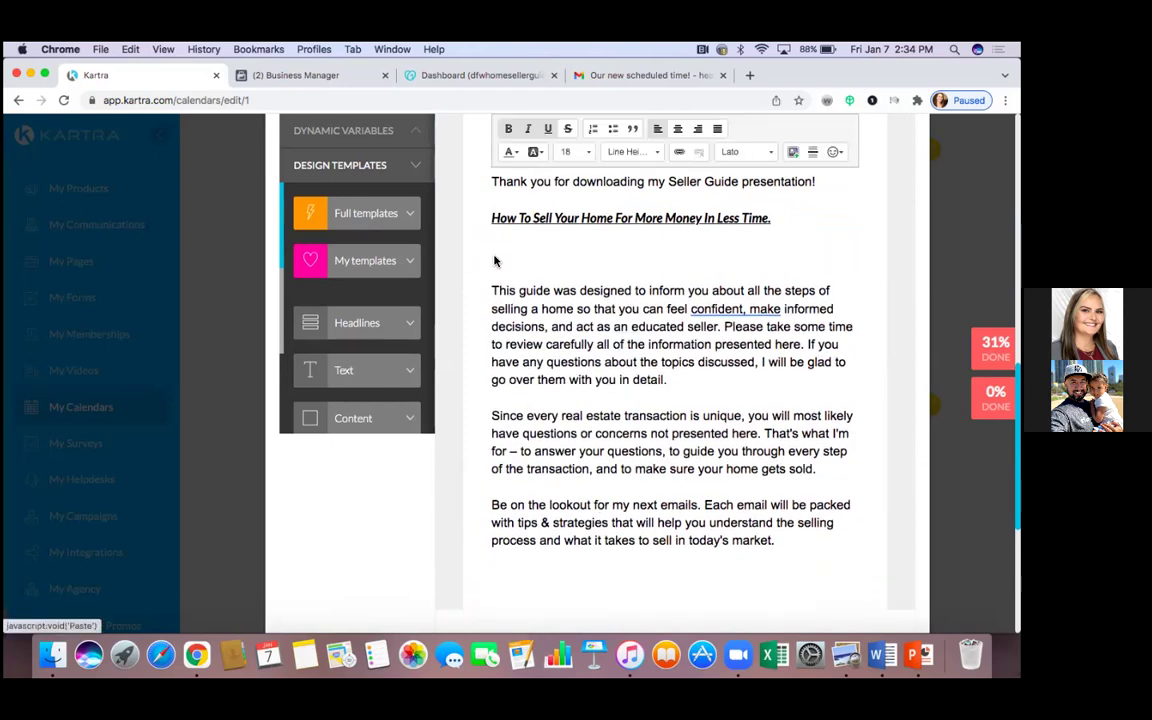
click(520, 265)
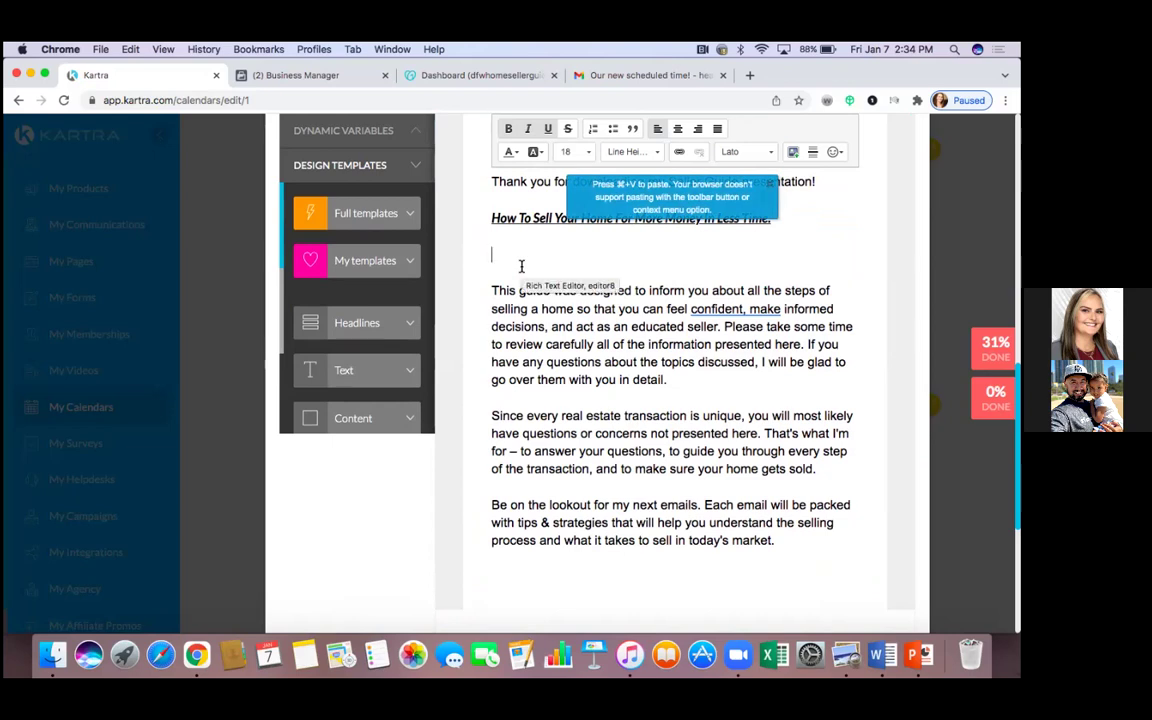
scroll(521, 266, down, 4)
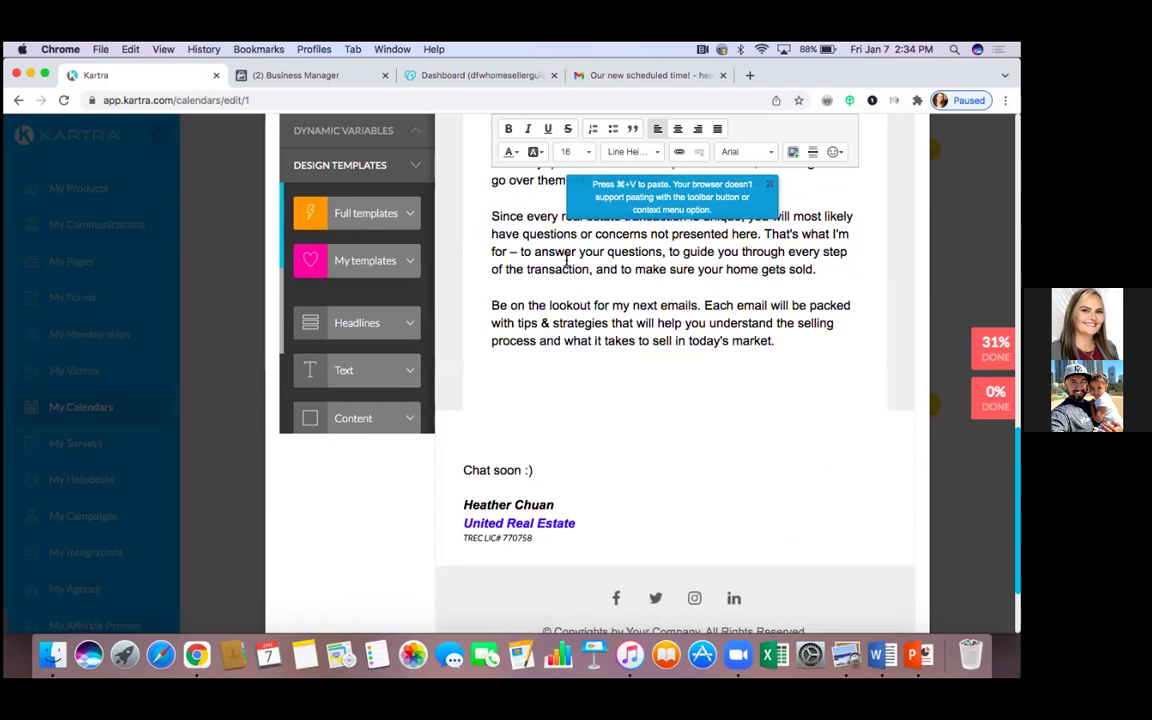
scroll(673, 301, up, 6)
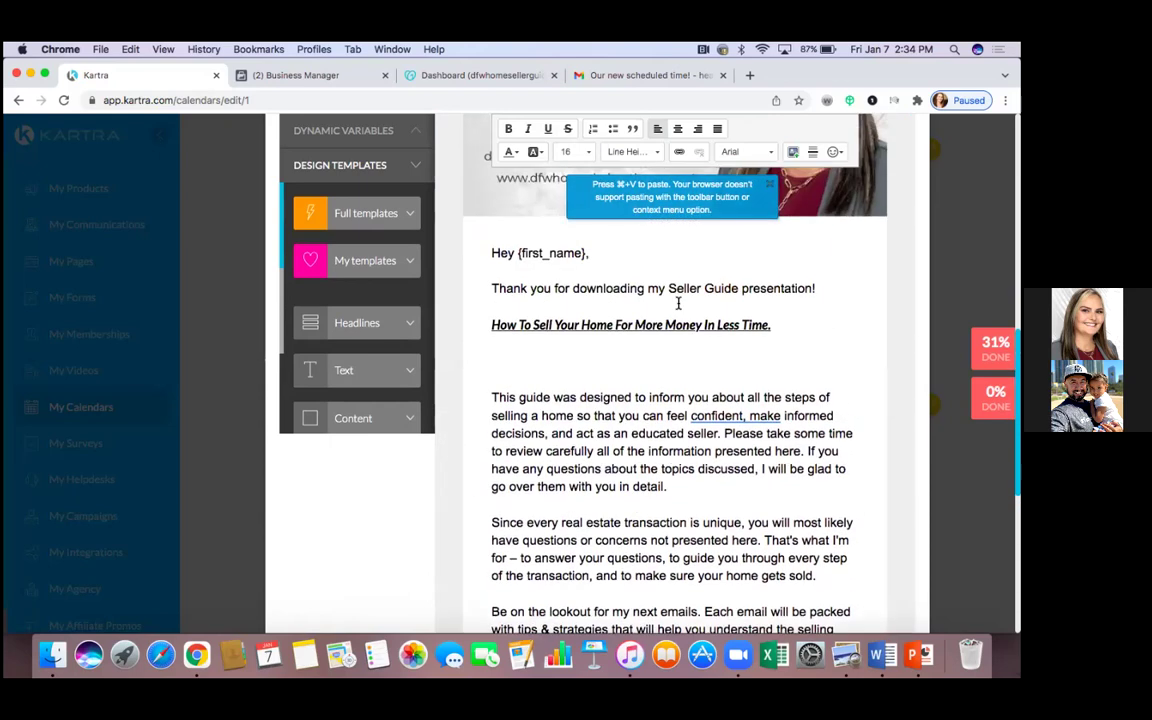
scroll(678, 302, down, 6)
scroll(494, 437, up, 7)
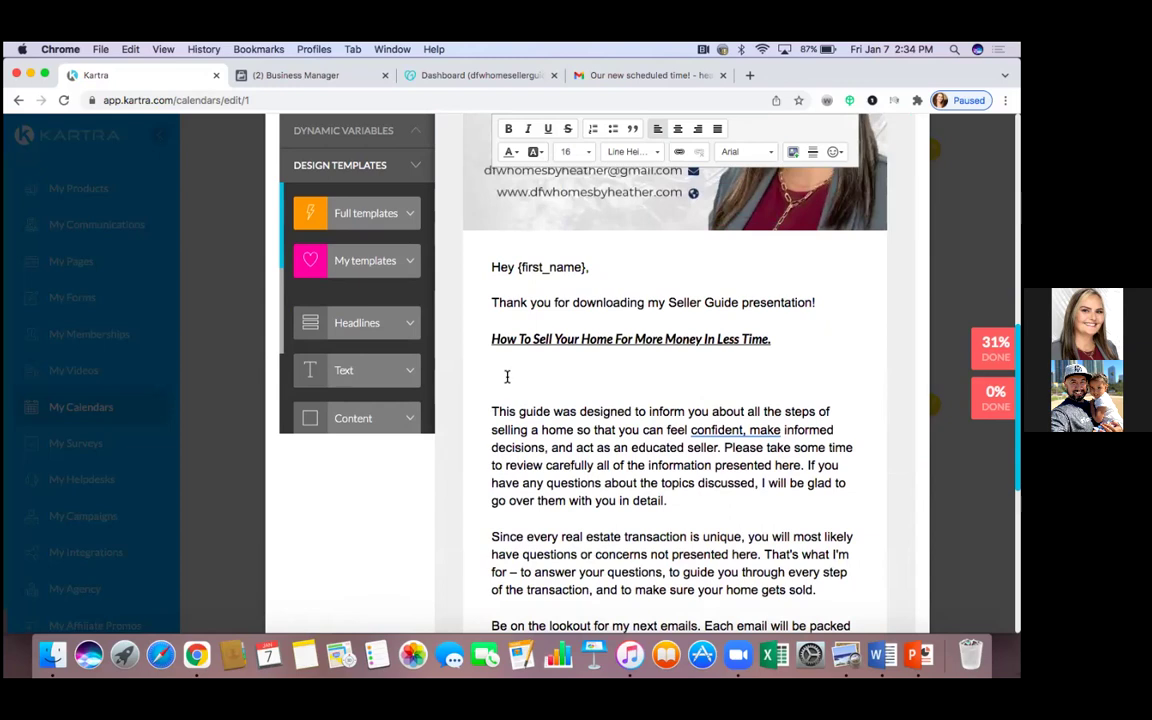
key(super+v)
scroll(473, 293, down, 3)
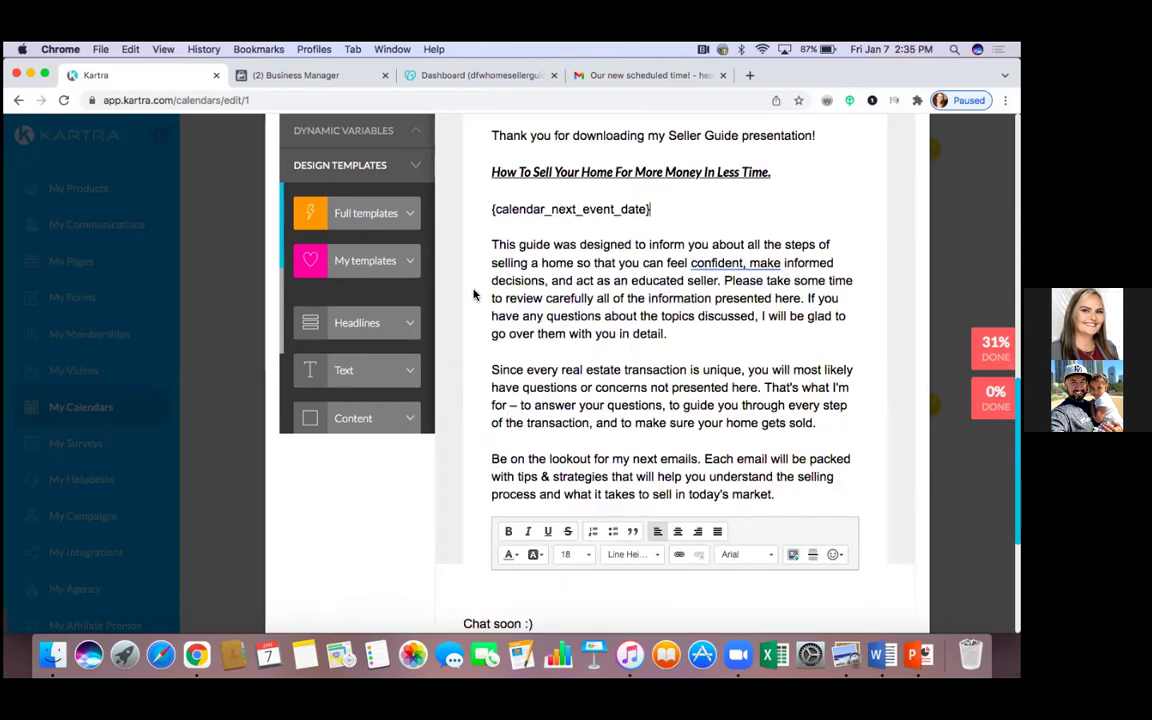
scroll(474, 293, up, 2)
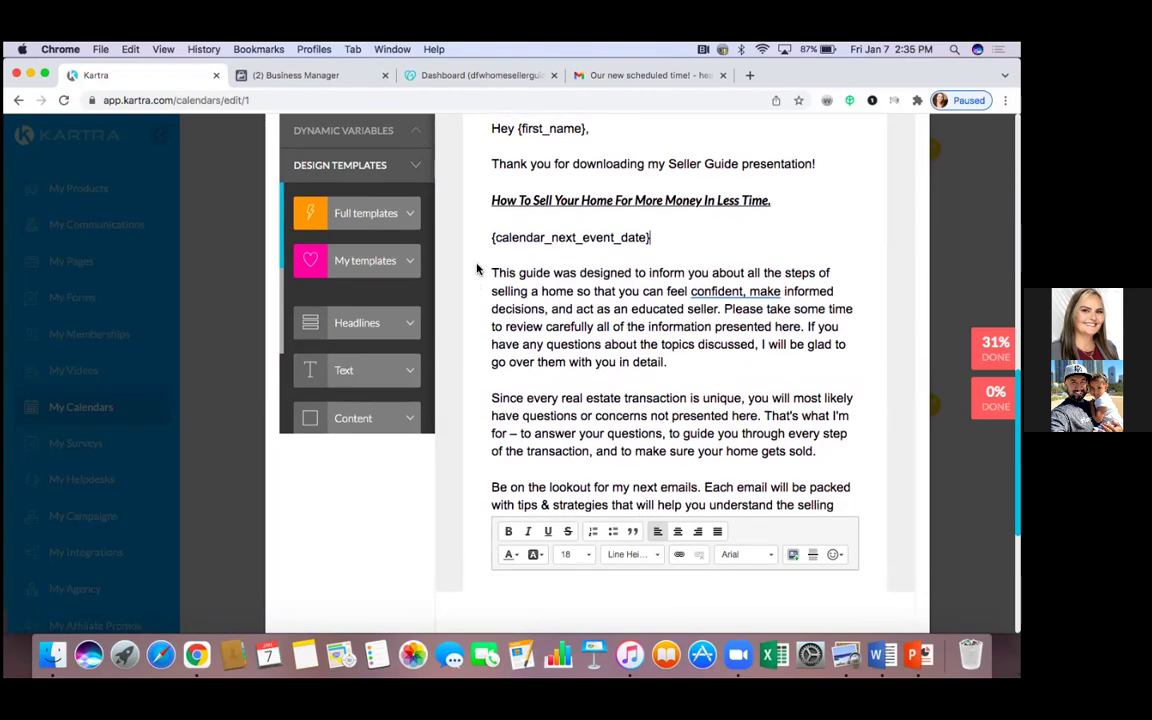
scroll(476, 268, up, 3)
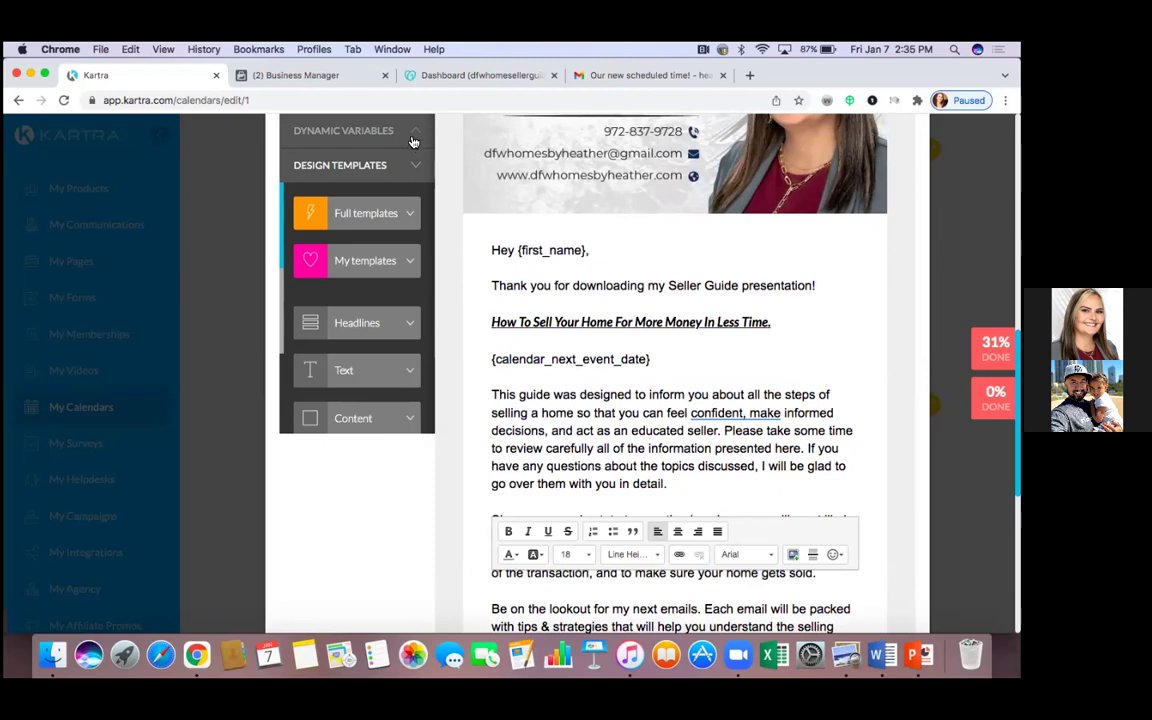
Step: Review the Dynamic Variables list, then save the 'Your booking is confirmed!' email
click(413, 138)
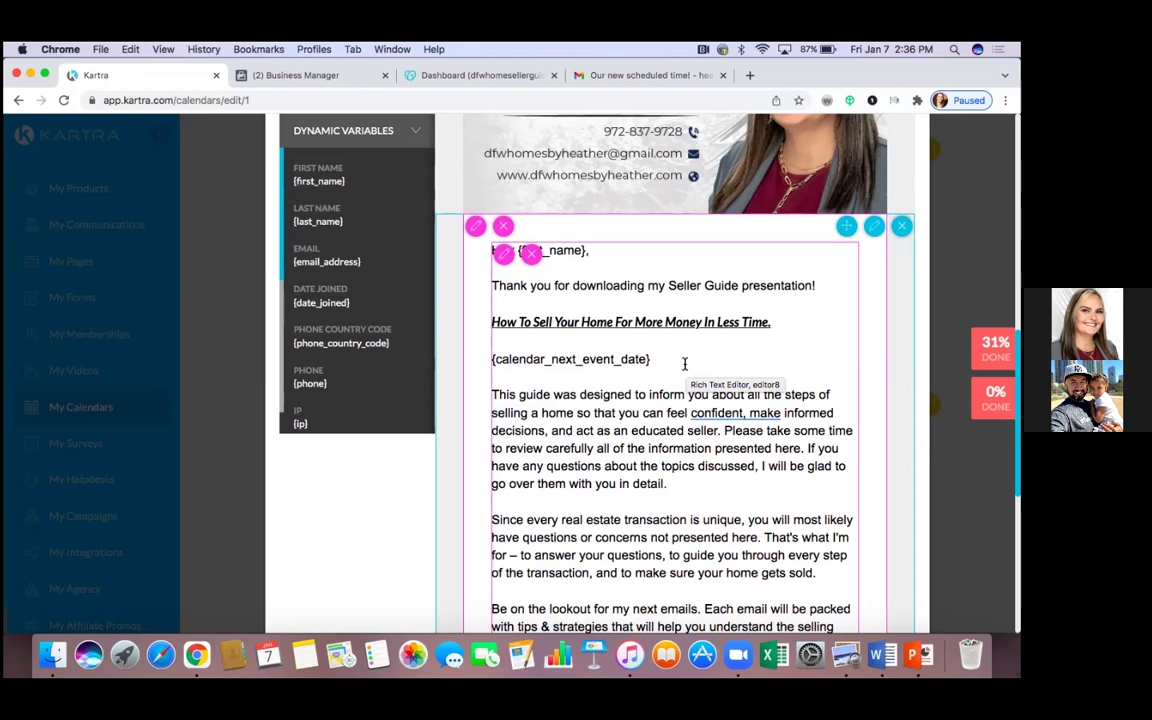
scroll(685, 362, down, 5)
scroll(683, 366, up, 3)
scroll(685, 368, up, 10)
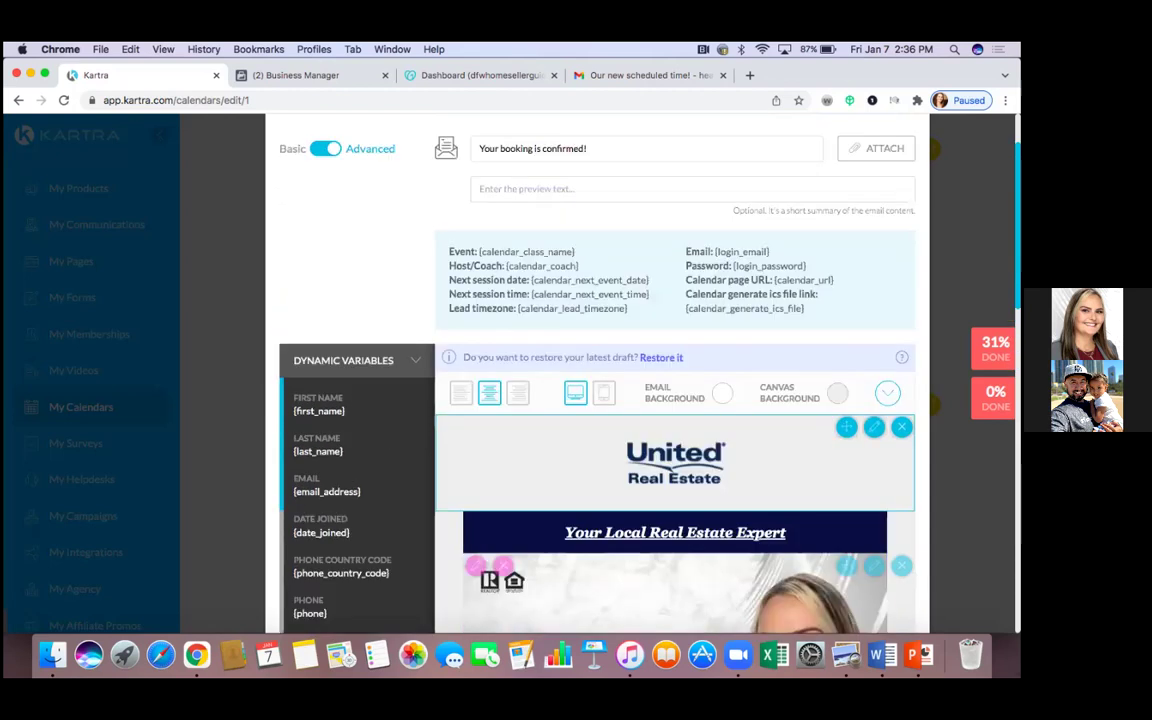
scroll(685, 368, up, 3)
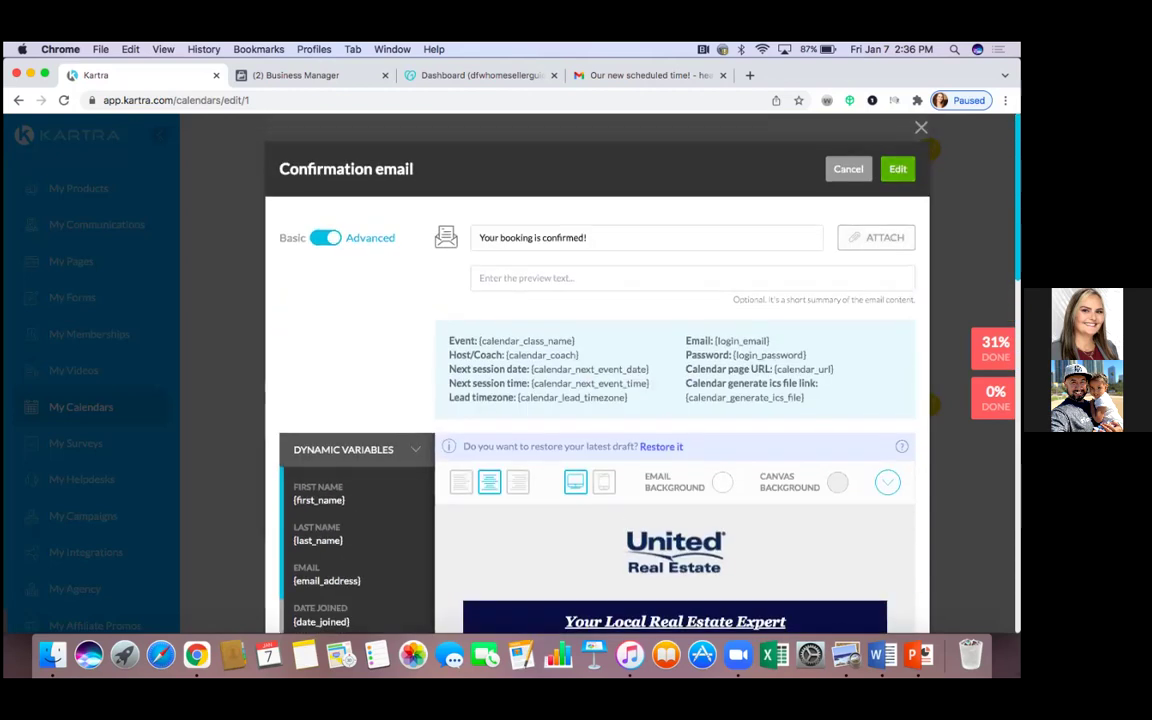
click(898, 169)
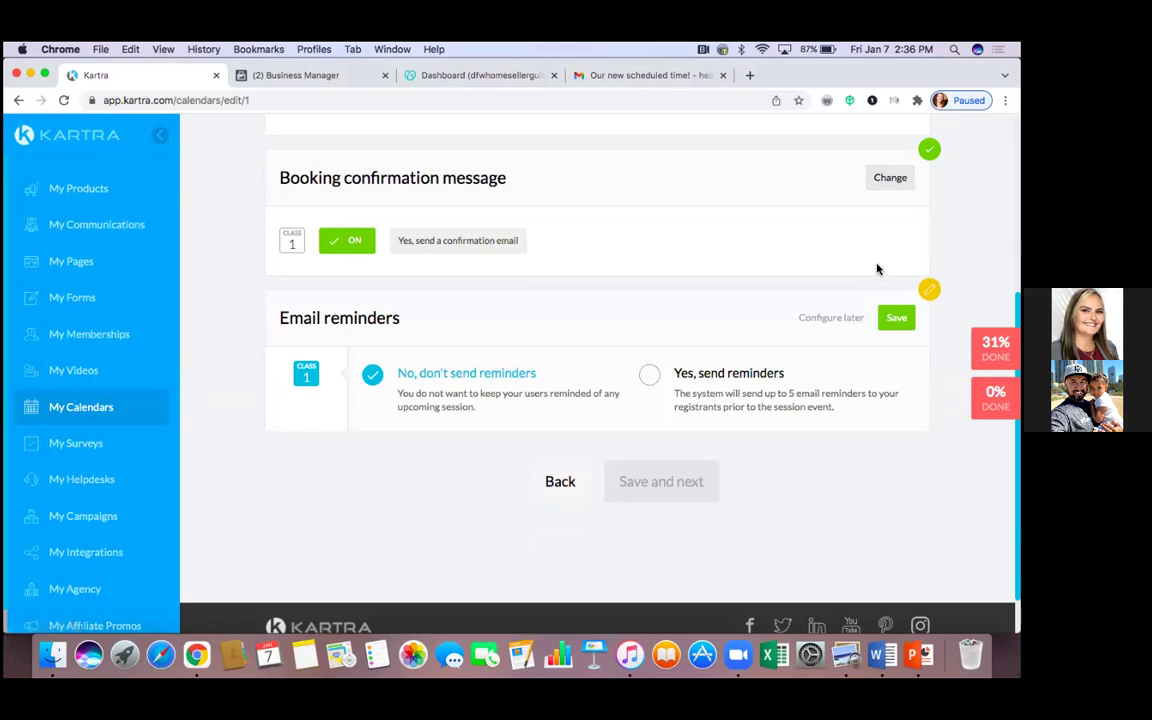
Step: Turn on 'Yes, send reminders' and start a new email reminder
click(650, 380)
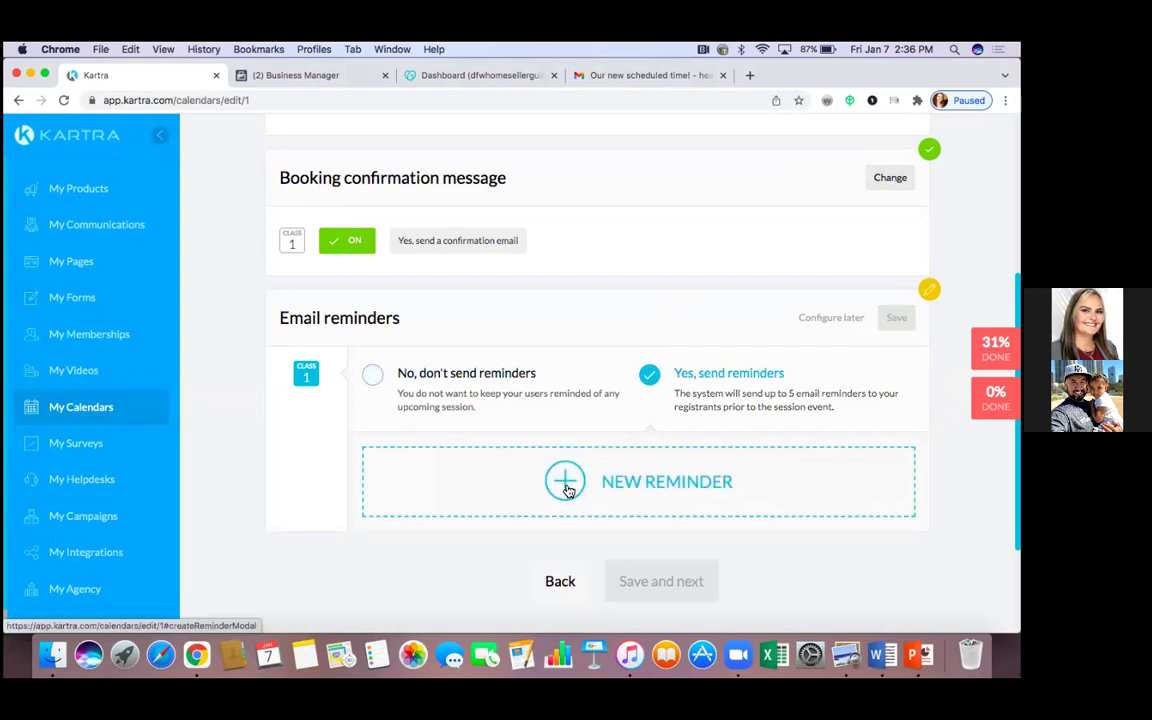
click(566, 489)
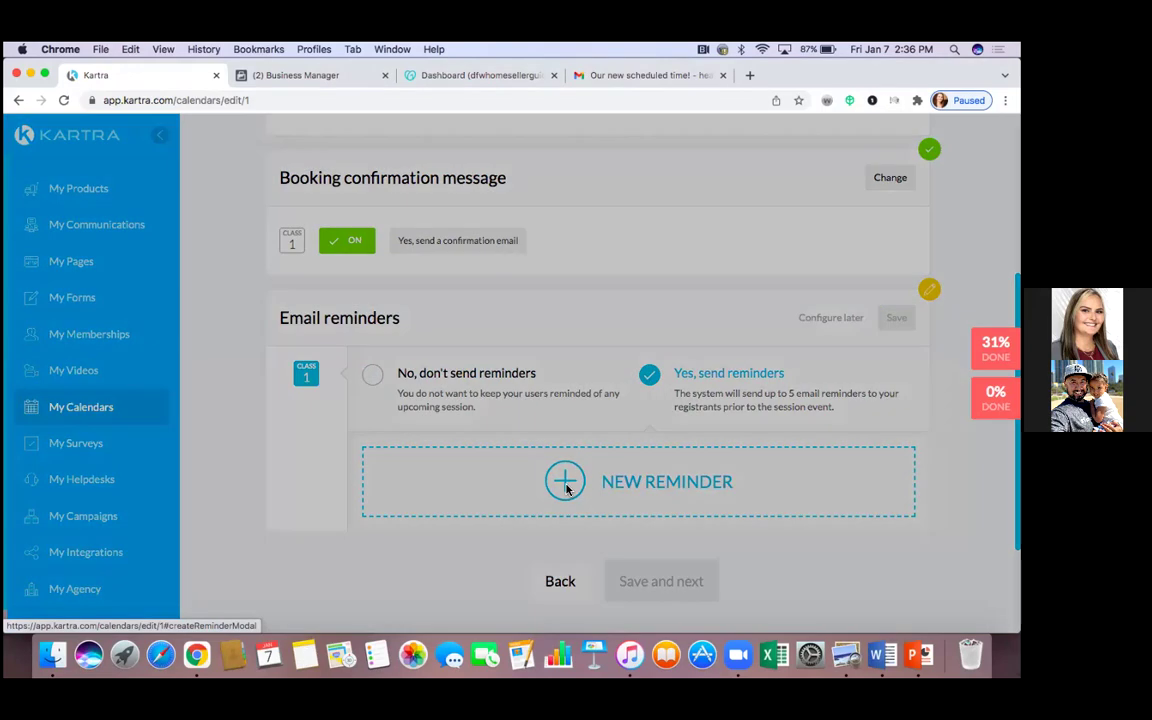
scroll(400, 430, down, 4)
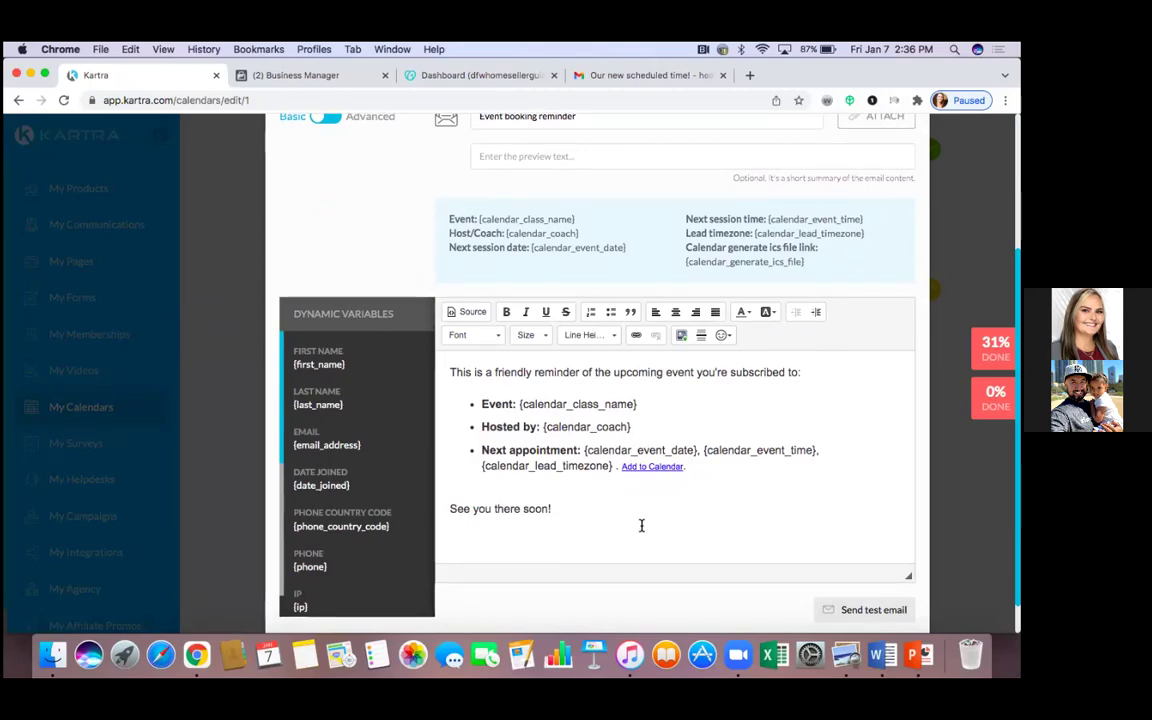
scroll(640, 526, up, 4)
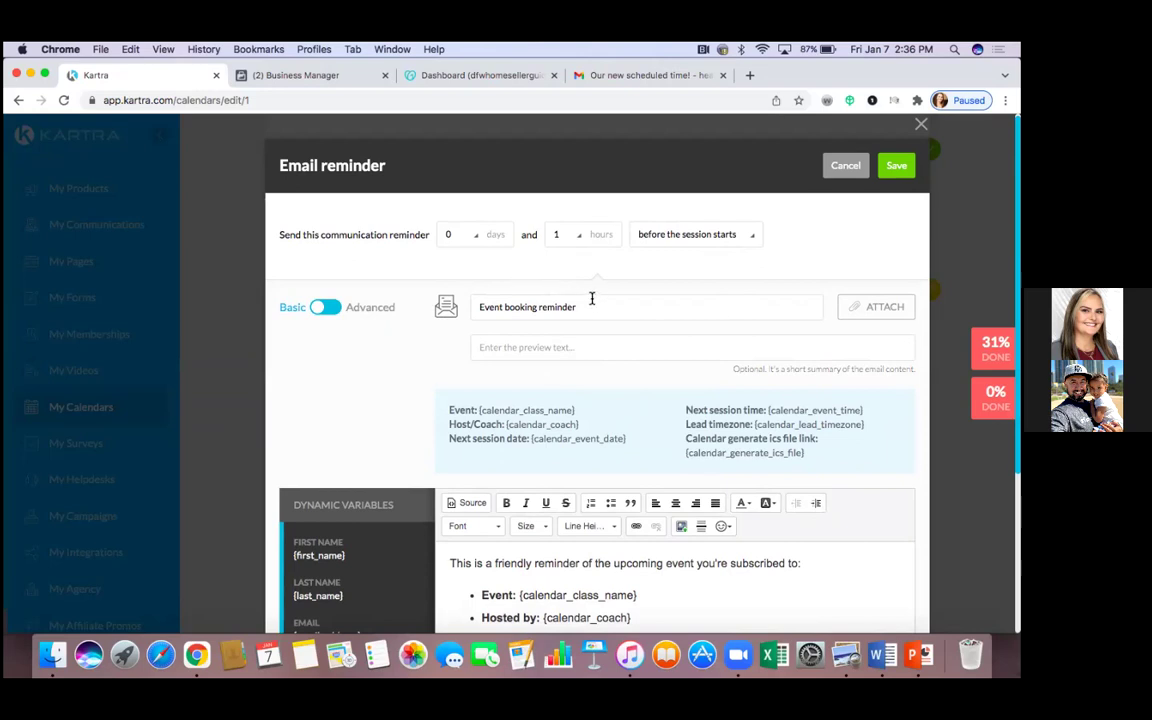
Step: Check the reminder timing, leaving it at 0 days and 1 hour before the session starts
click(724, 237)
click(796, 251)
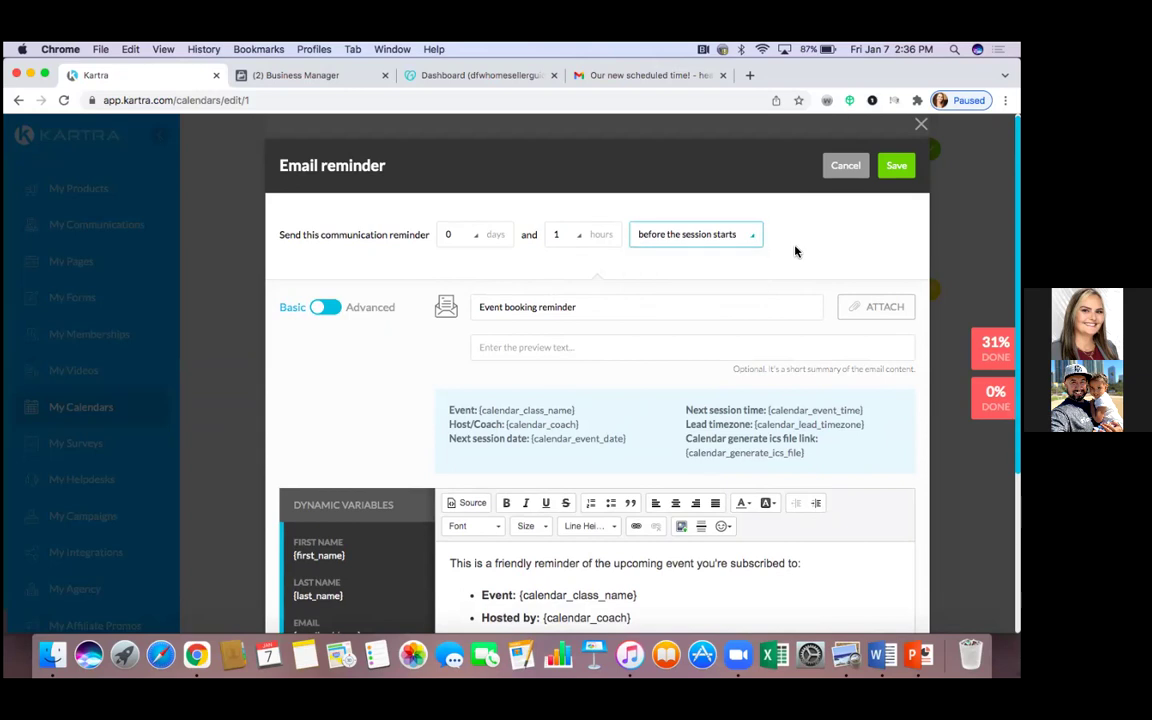
scroll(797, 250, down, 5)
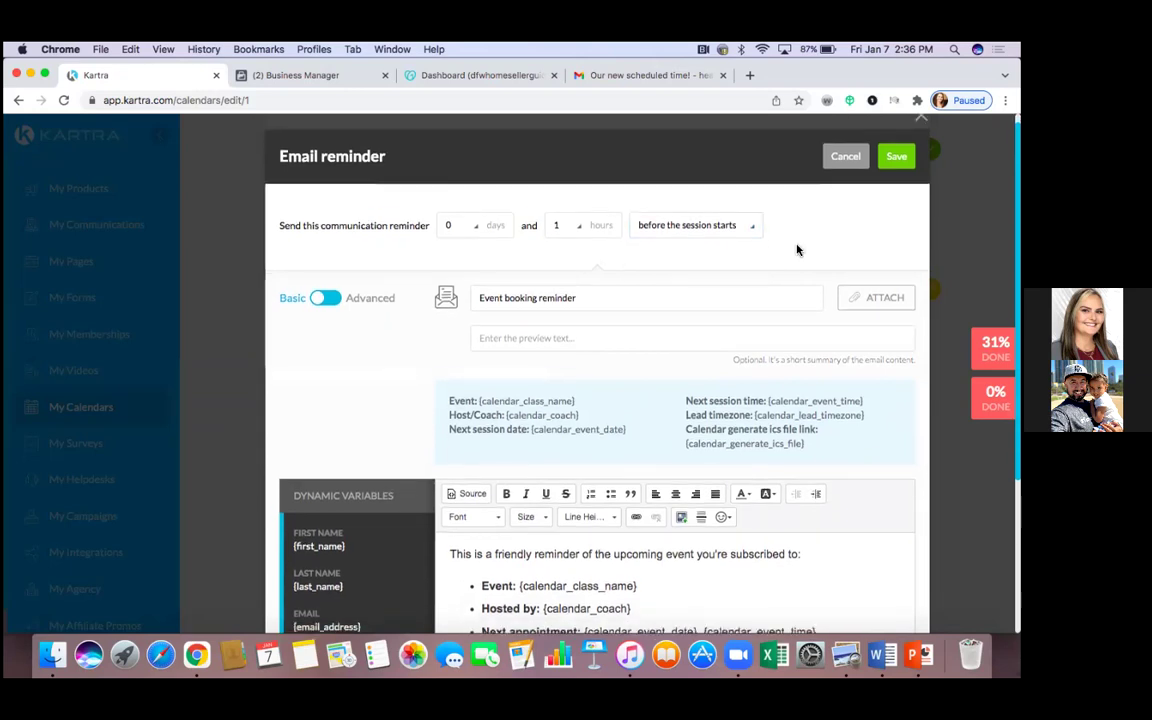
scroll(797, 250, down, 2)
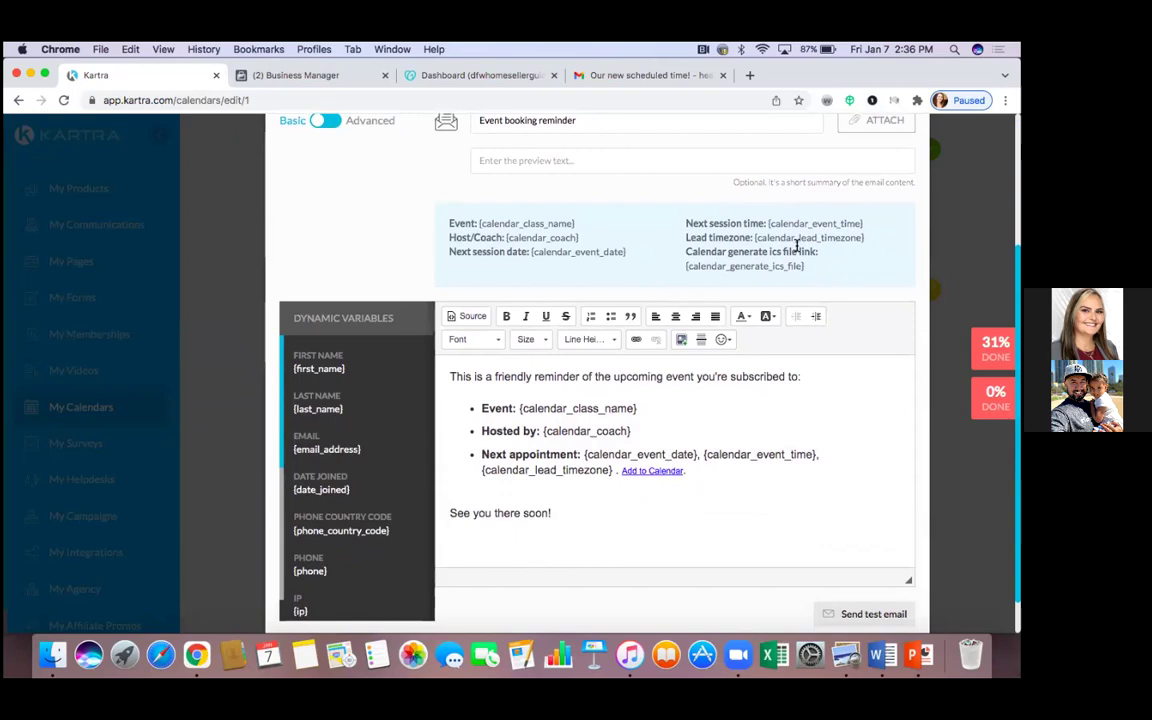
scroll(797, 245, up, 3)
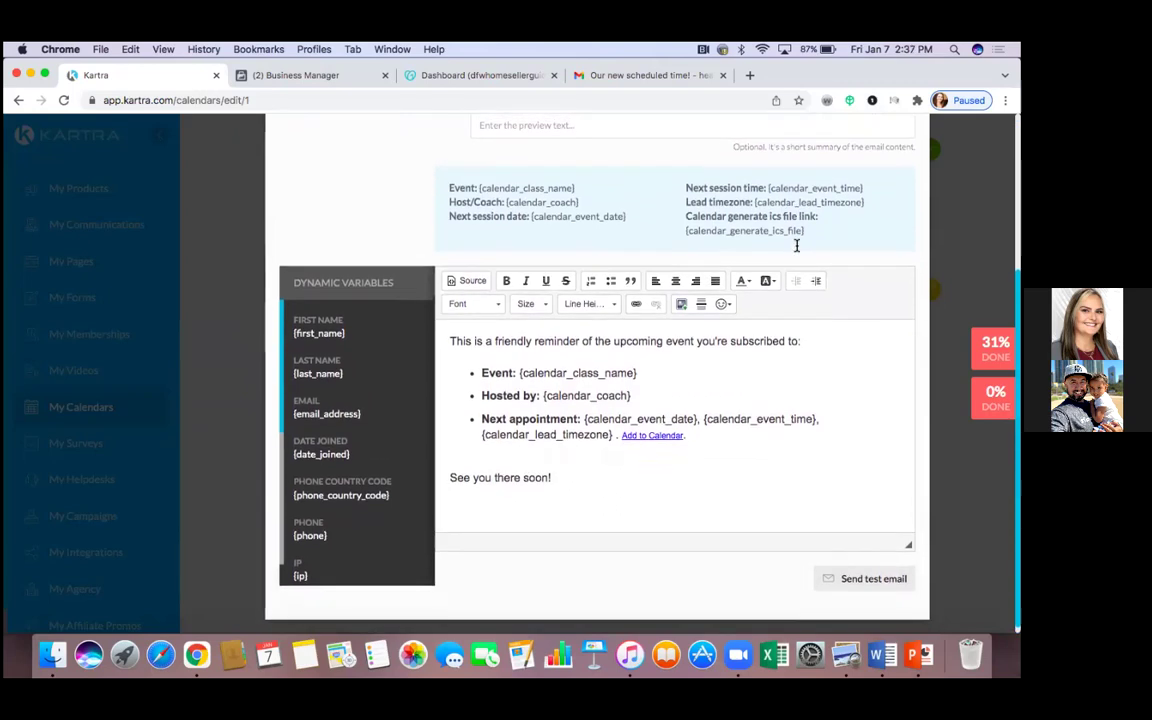
scroll(797, 245, up, 5)
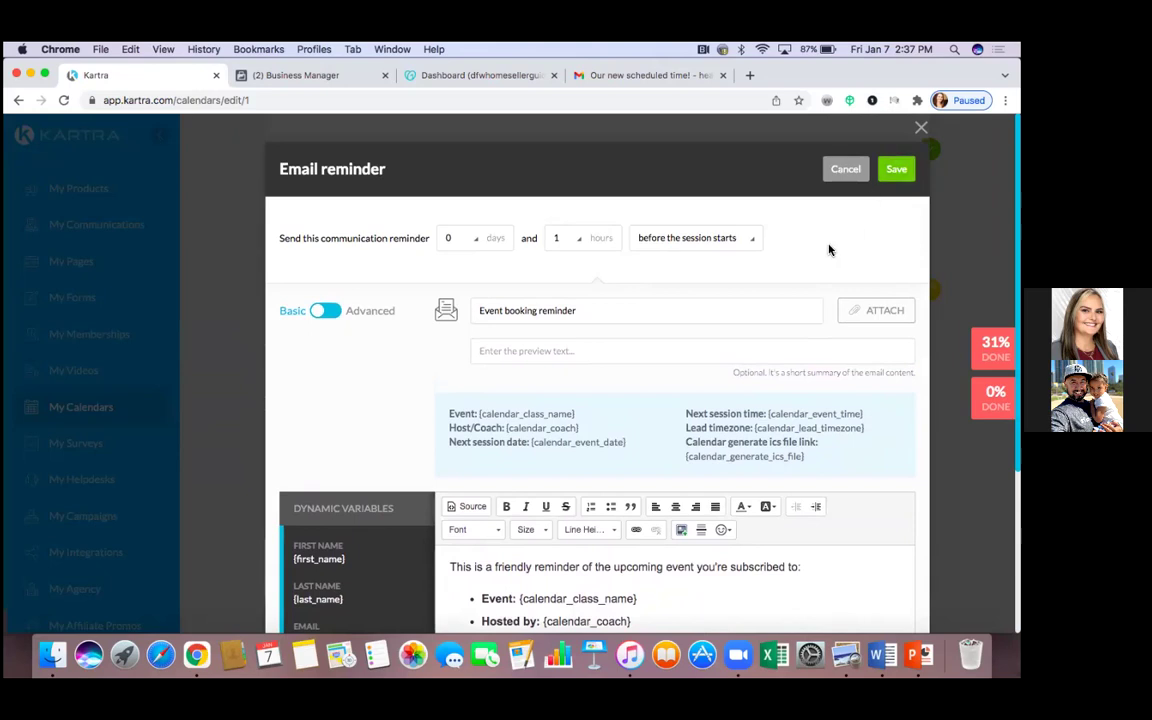
scroll(830, 247, down, 4)
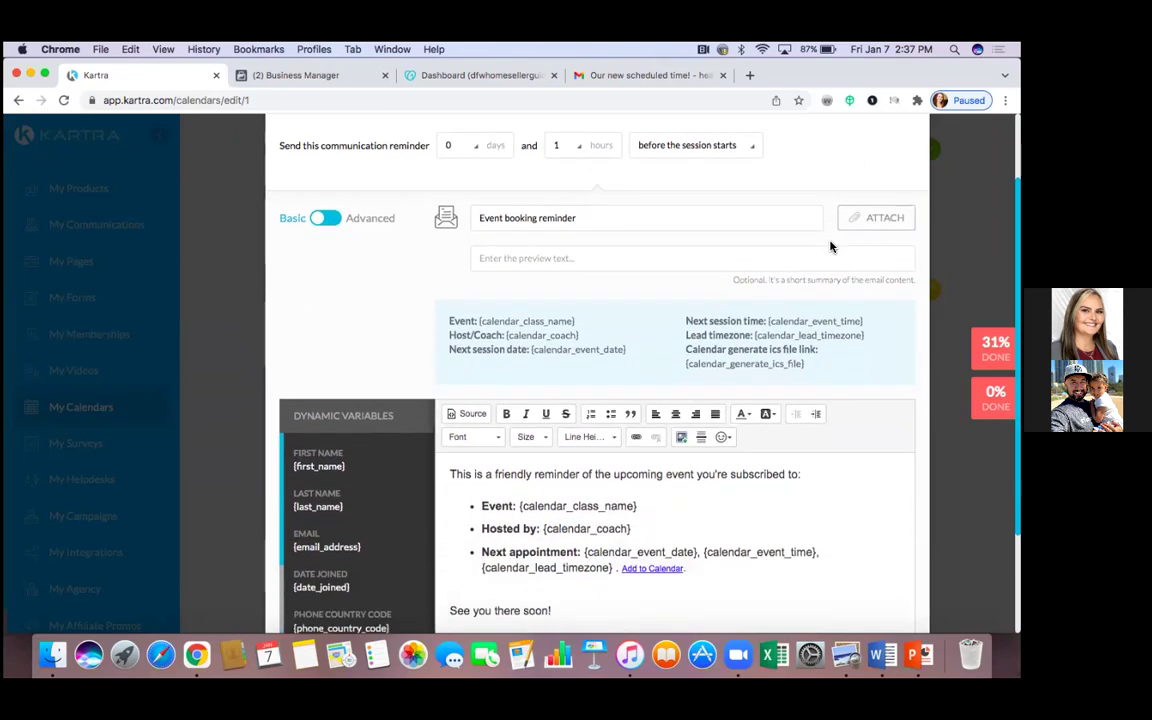
scroll(830, 247, up, 1)
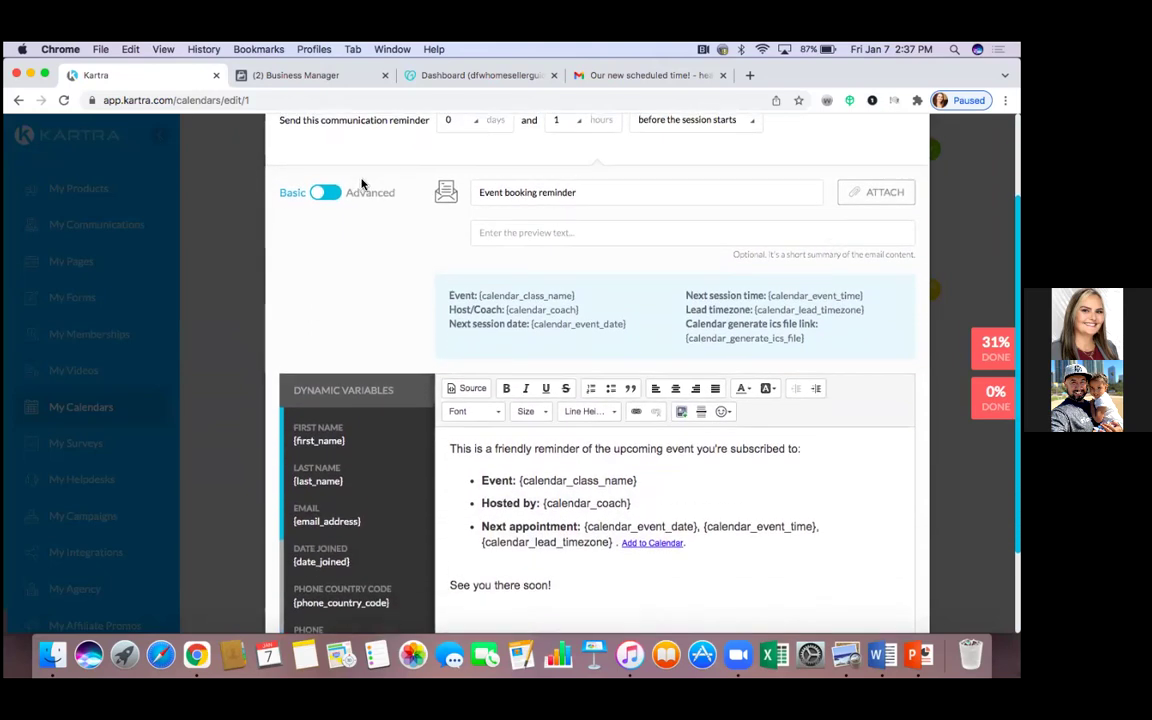
Step: Switch the reminder email to Advanced and apply the saved United Real Estate template
click(318, 196)
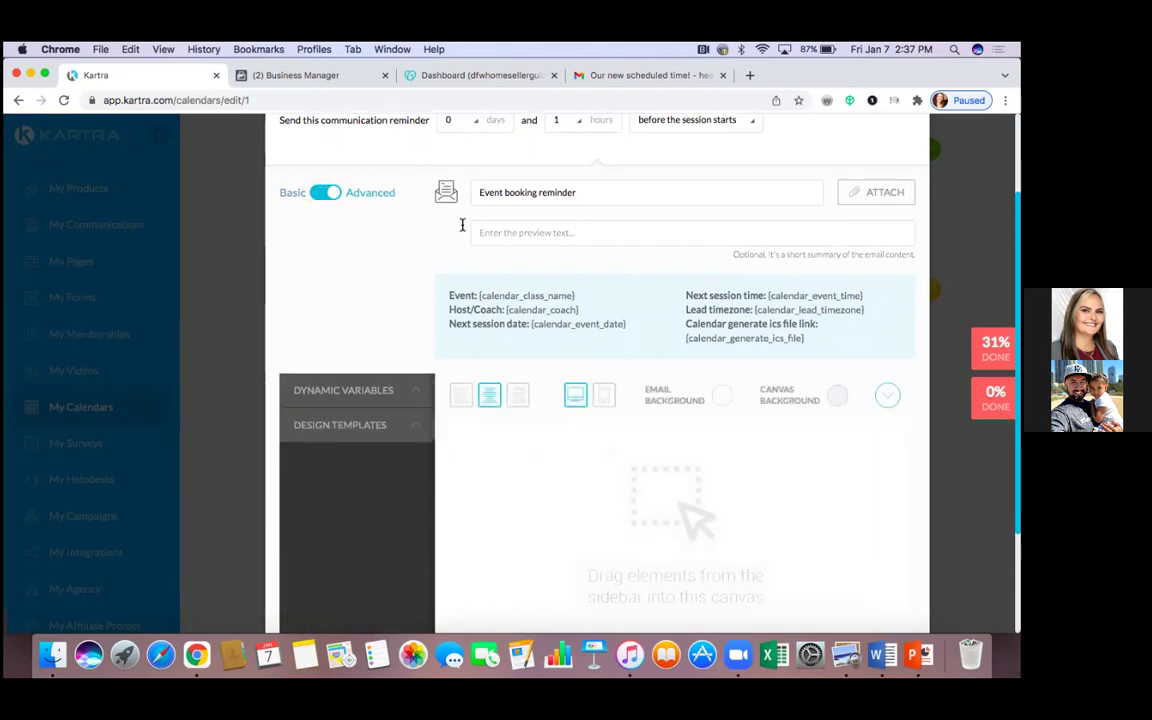
click(420, 438)
scroll(420, 438, down, 3)
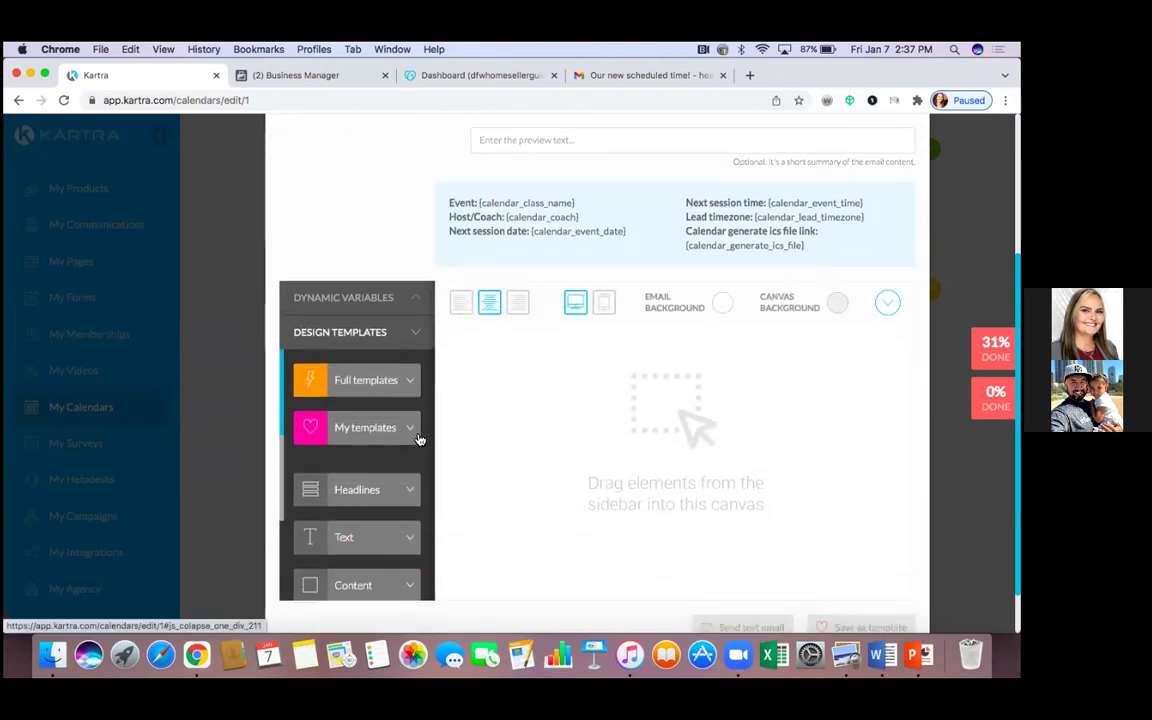
click(408, 420)
drag(345, 370, 660, 341)
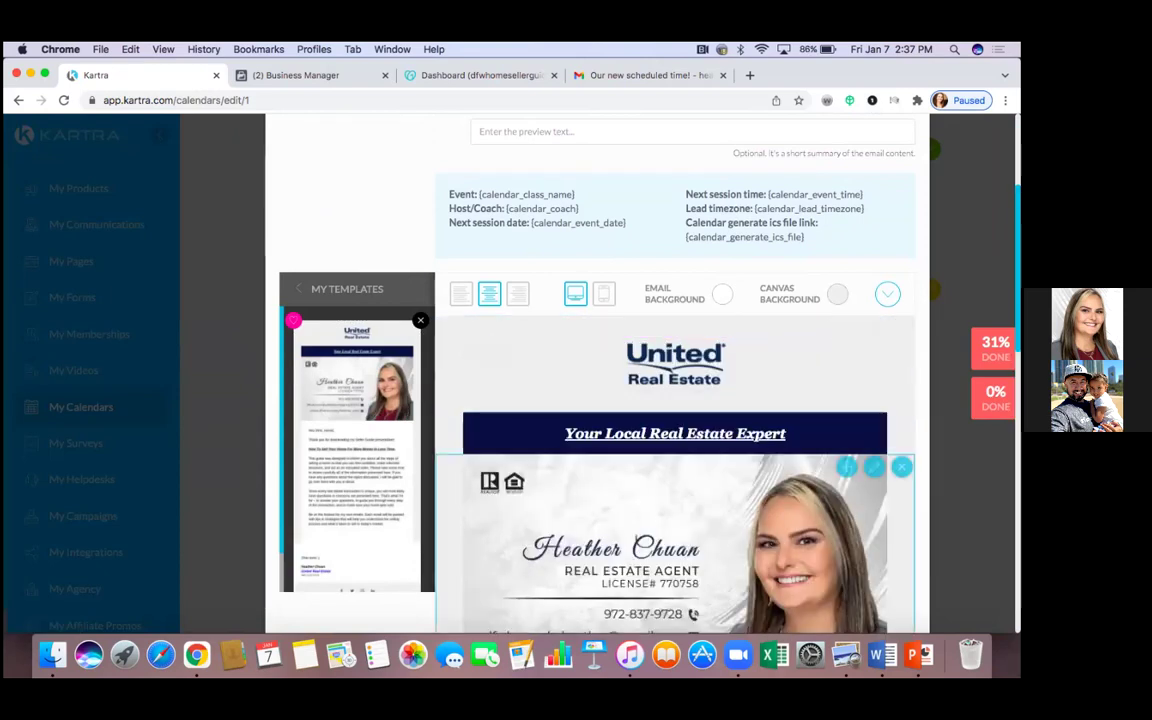
scroll(900, 430, down, 5)
scroll(880, 440, down, 2)
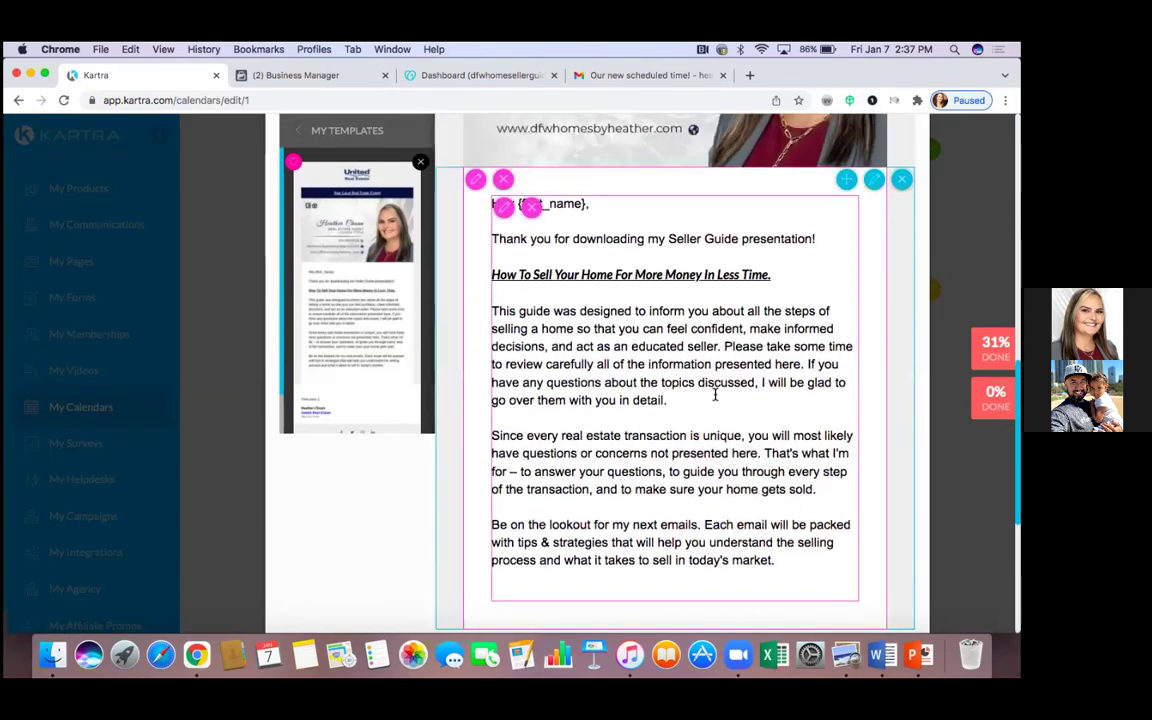
scroll(722, 398, up, 3)
scroll(725, 405, down, 3)
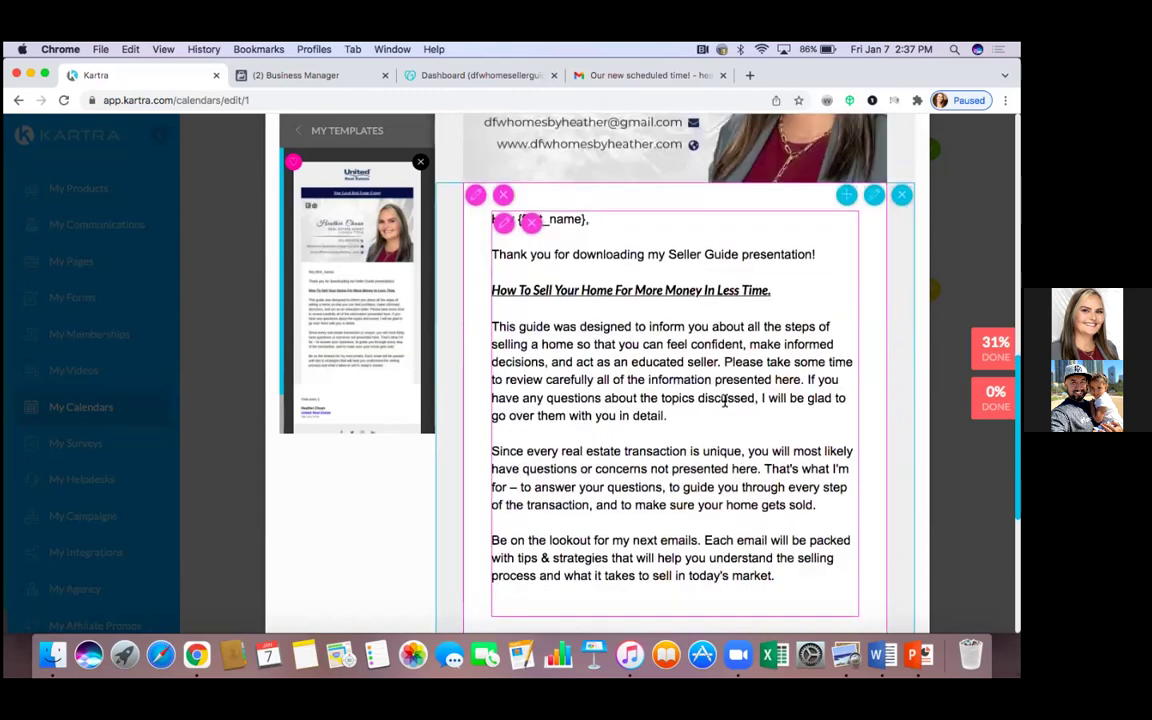
scroll(726, 404, down, 3)
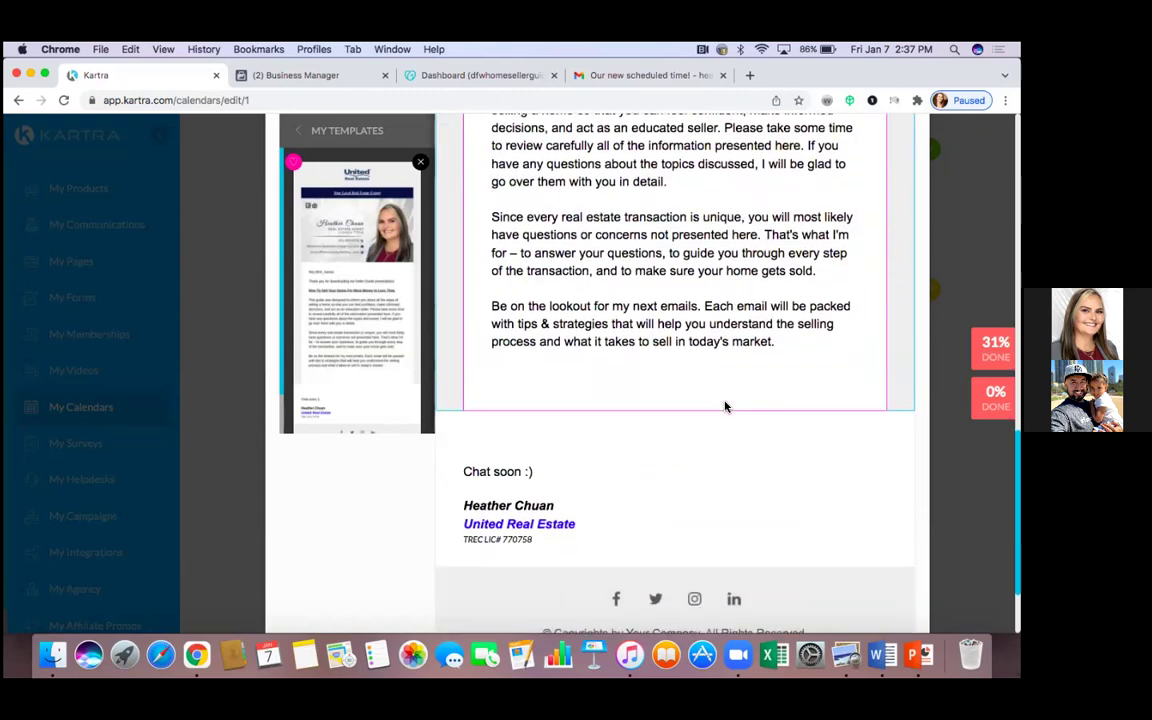
scroll(725, 403, down, 3)
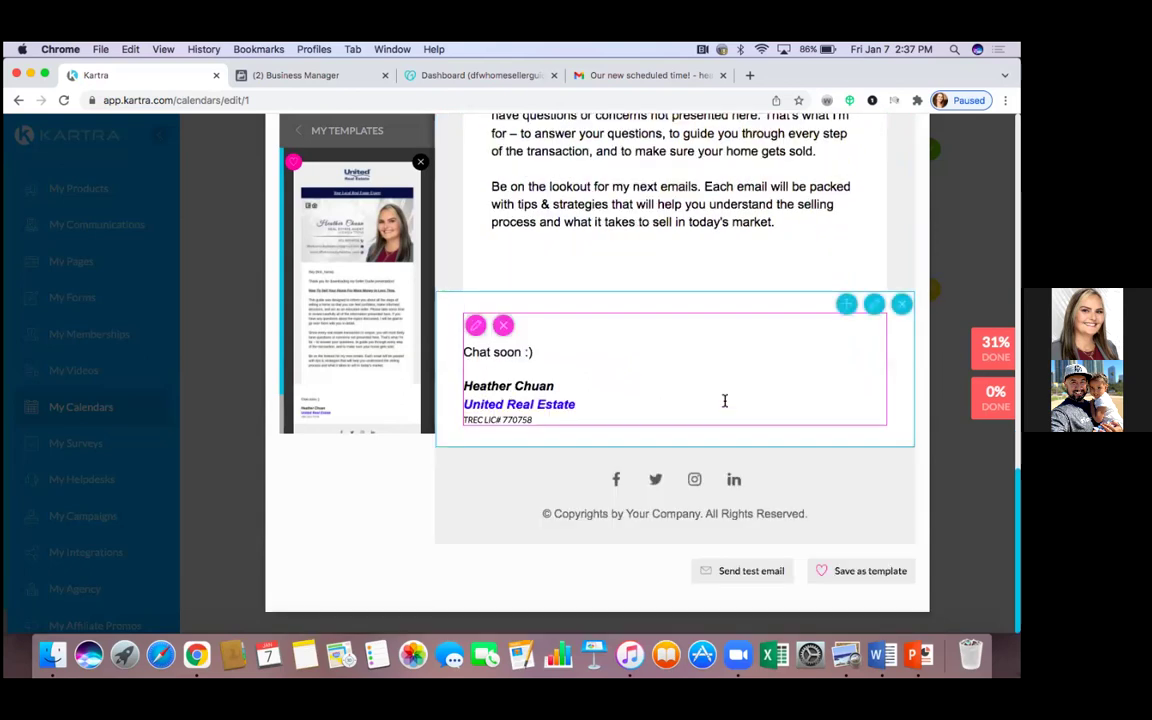
scroll(725, 401, up, 6)
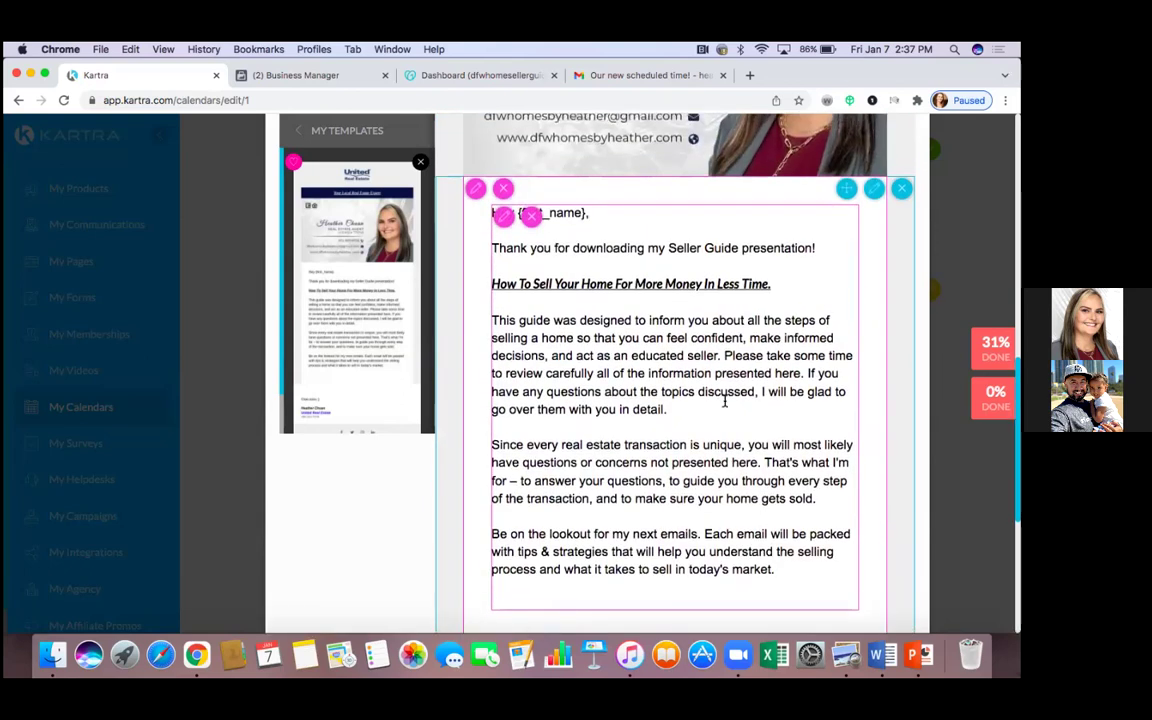
scroll(725, 403, up, 6)
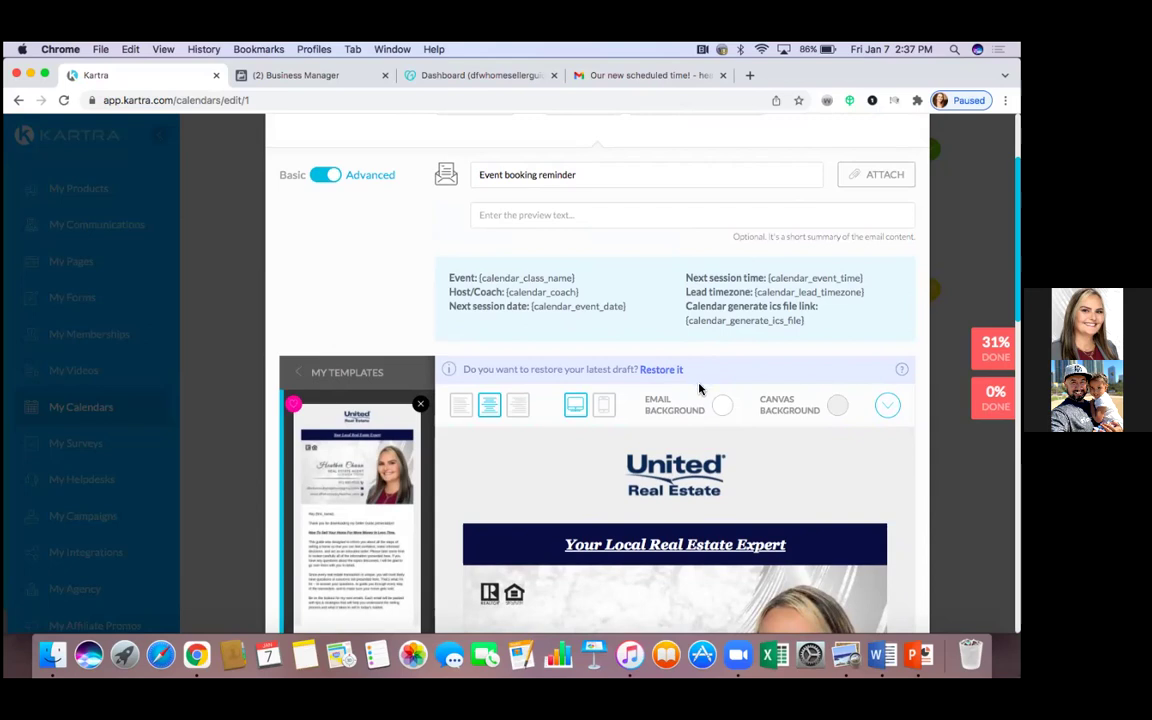
Step: Capitalize 'Booking' in the reminder email's subject line
scroll(700, 389, up, 3)
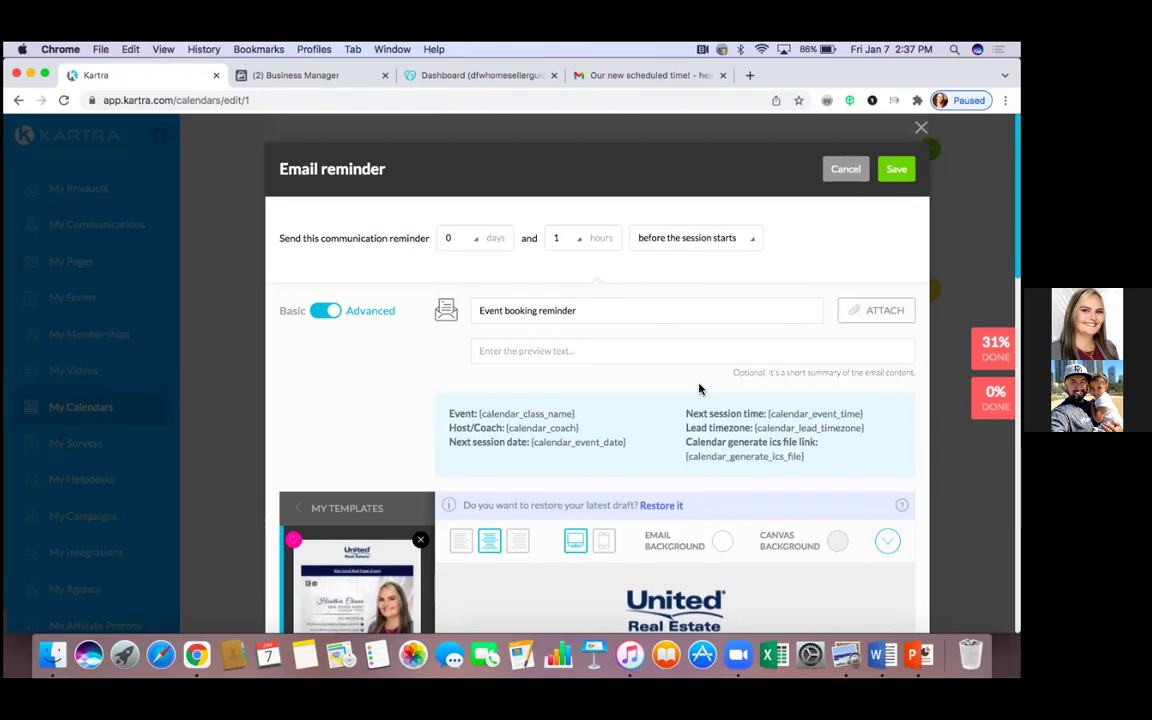
scroll(699, 389, down, 10)
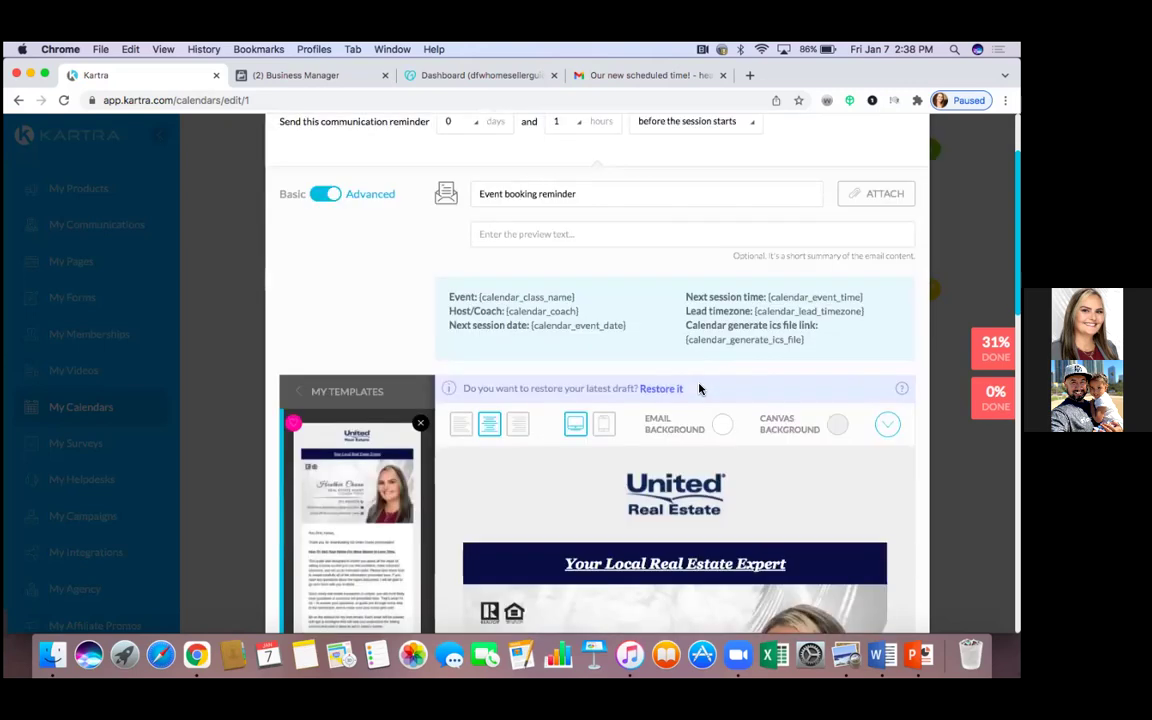
scroll(699, 389, down, 15)
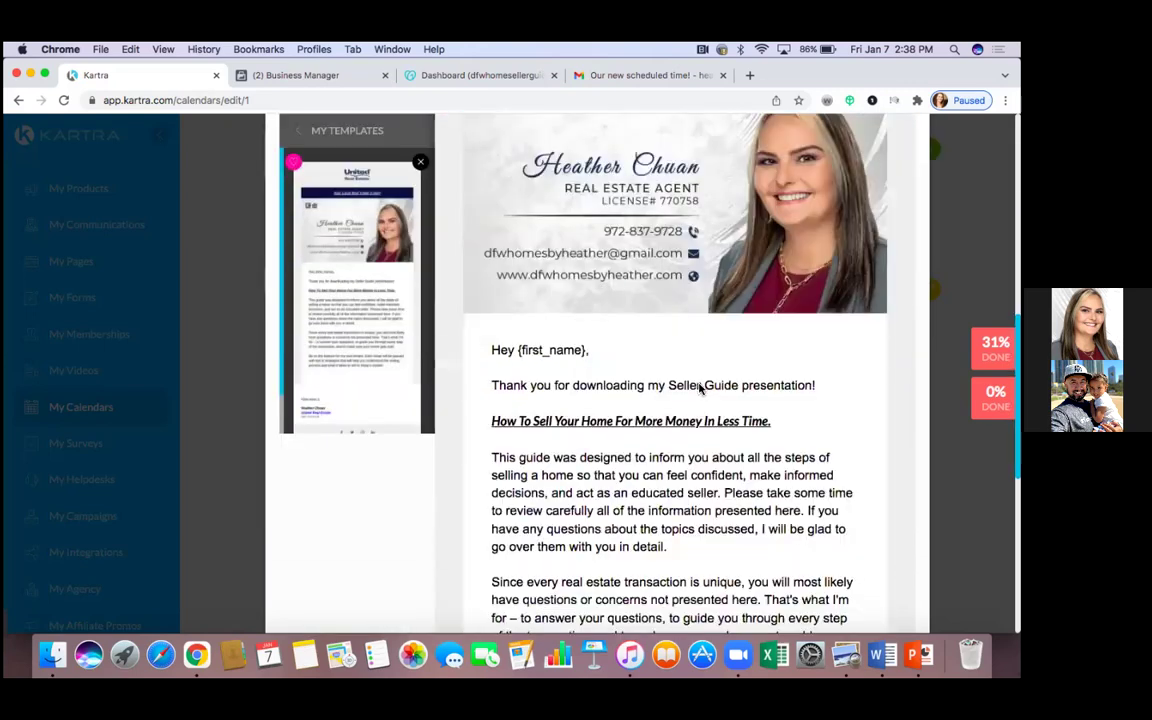
scroll(699, 389, up, 20)
scroll(699, 389, up, 3)
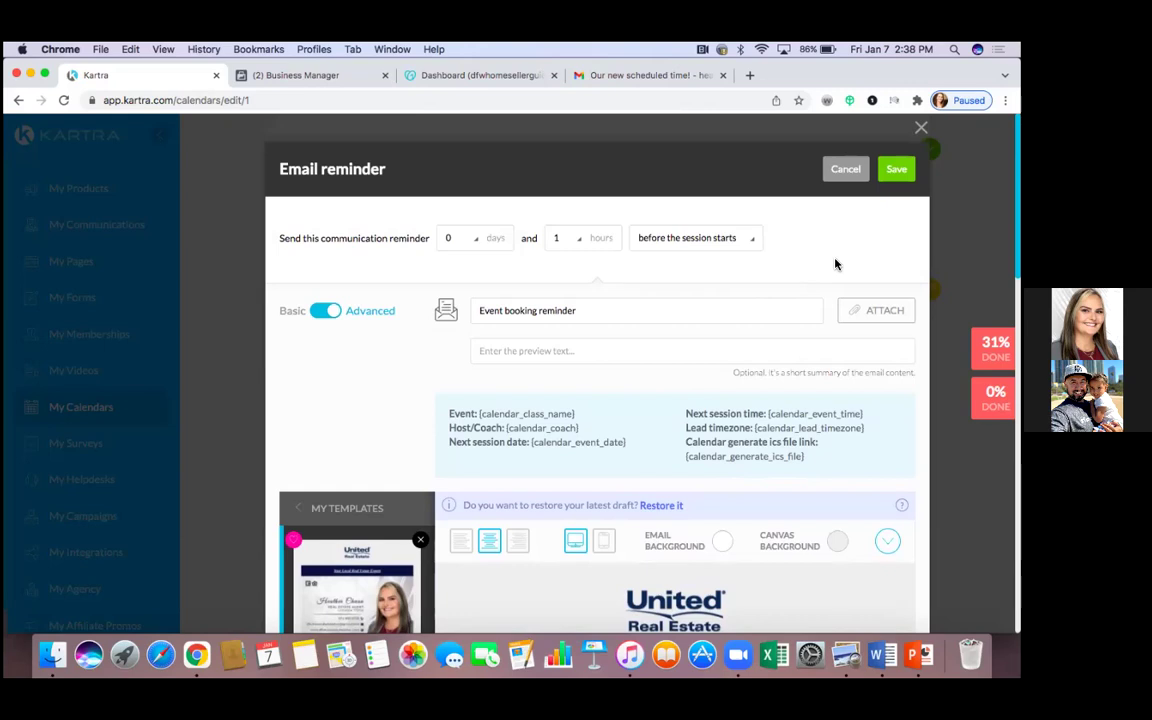
scroll(836, 264, down, 3)
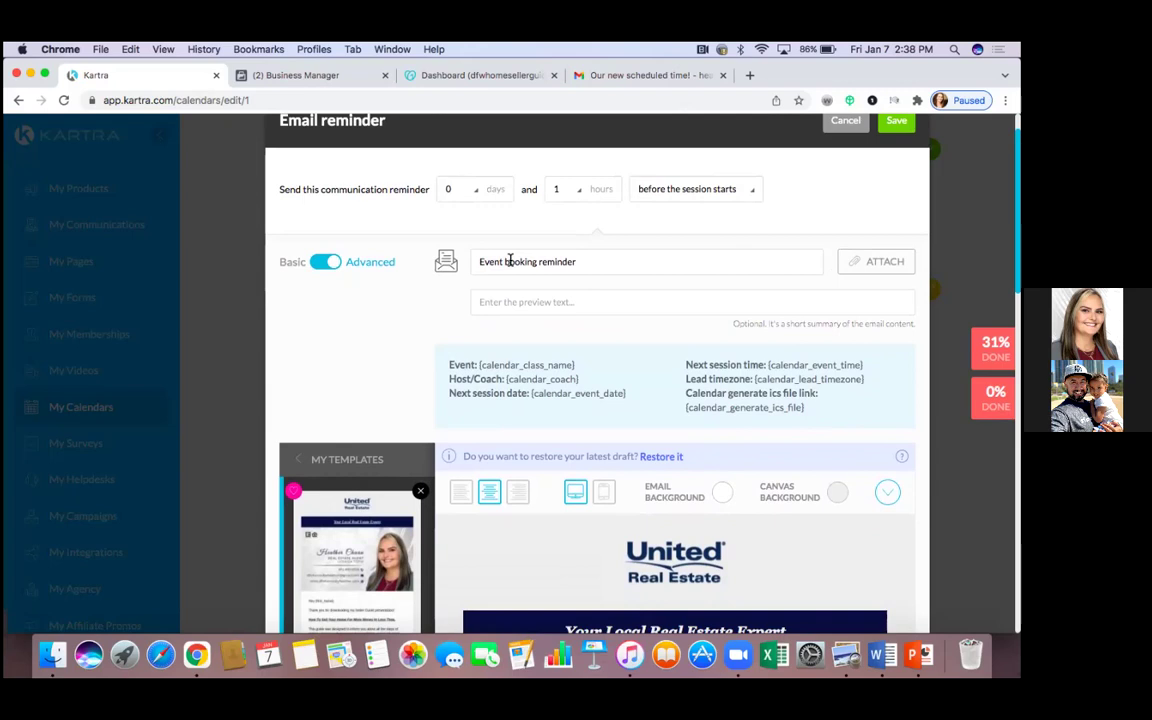
click(510, 261)
key(BackSpace)
text(B)
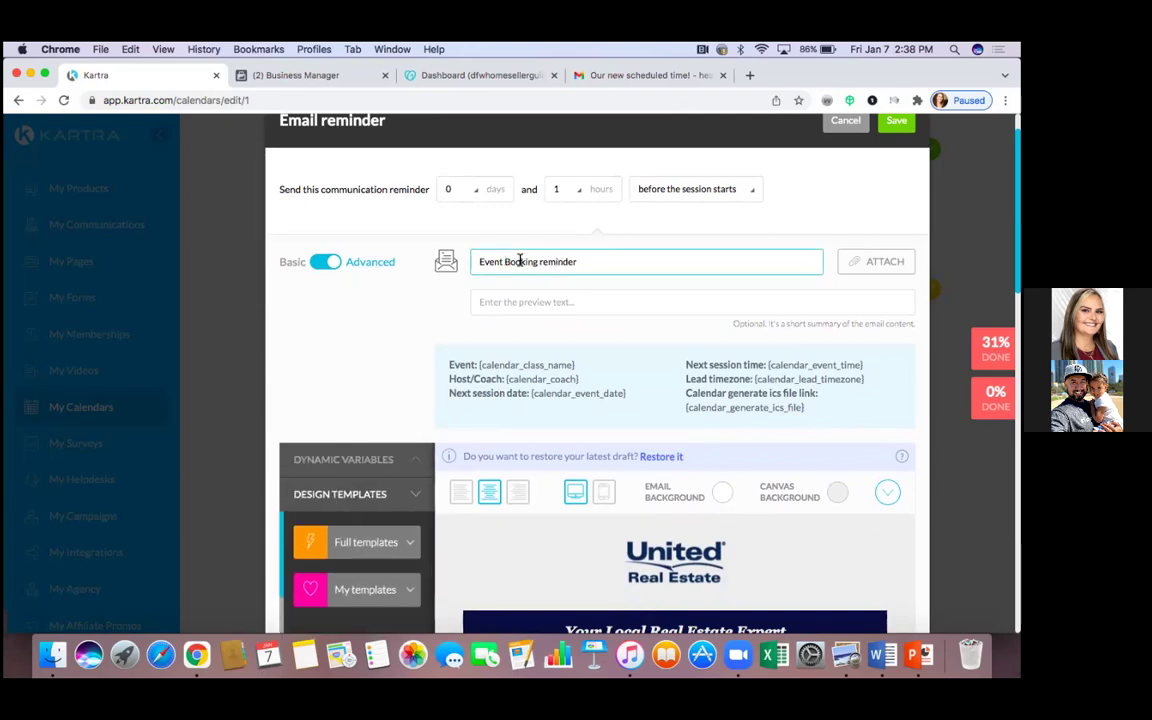
Step: Capitalize 'Reminder' so the subject reads 'Event Booking Reminder', and save the reminder
click(540, 261)
key(BackSpace)
text(R)
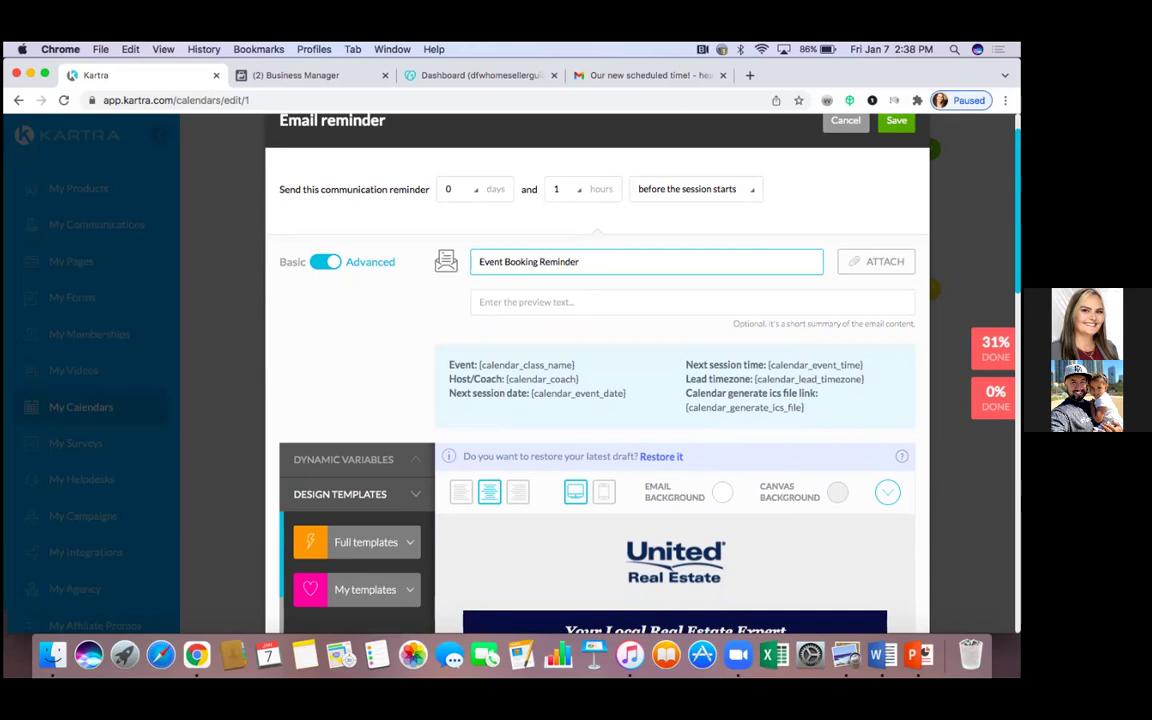
click(896, 120)
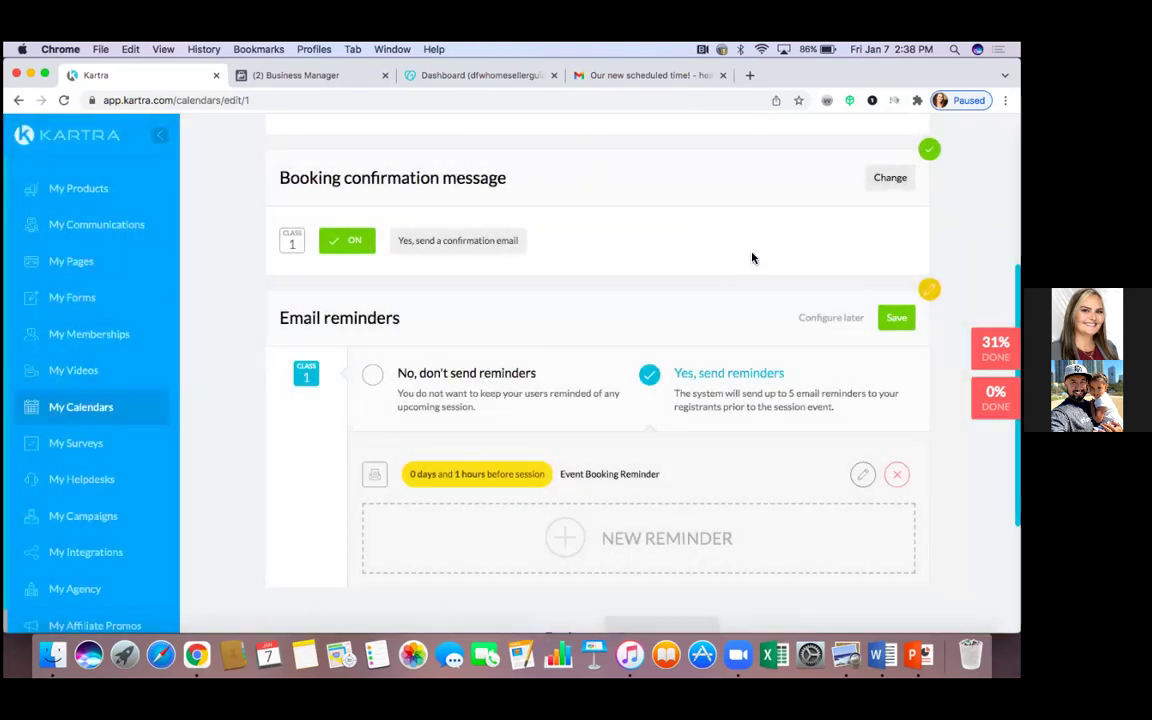
scroll(752, 258, up, 5)
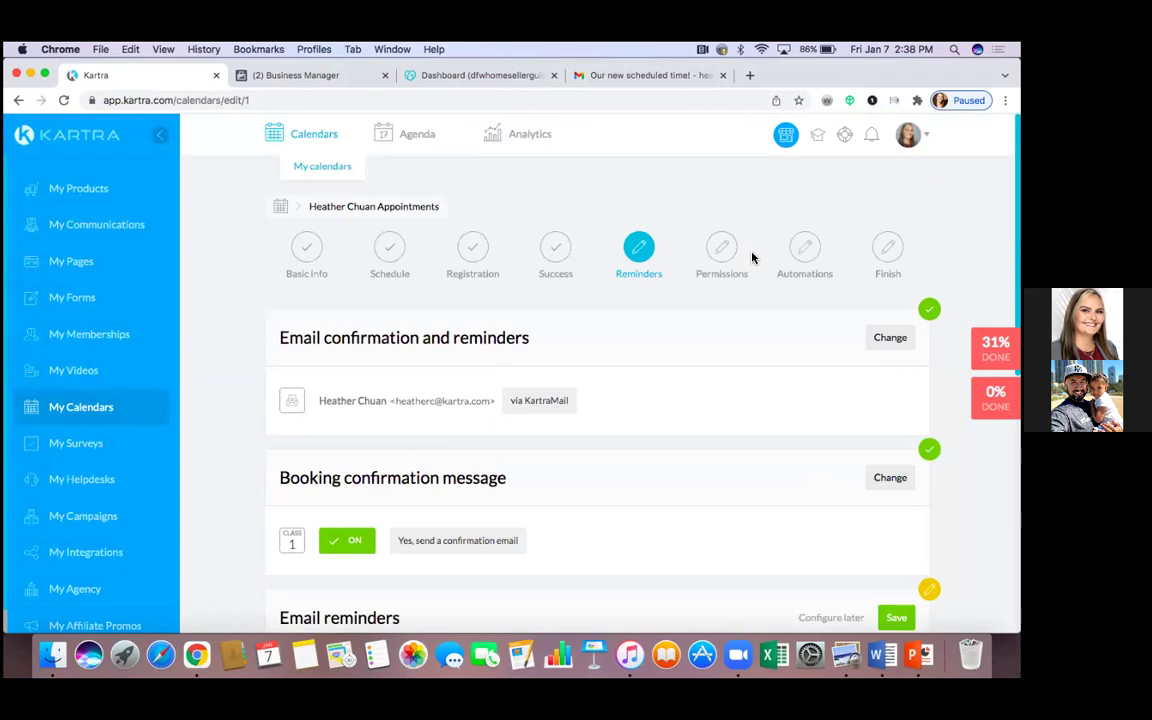
scroll(751, 320, down, 8)
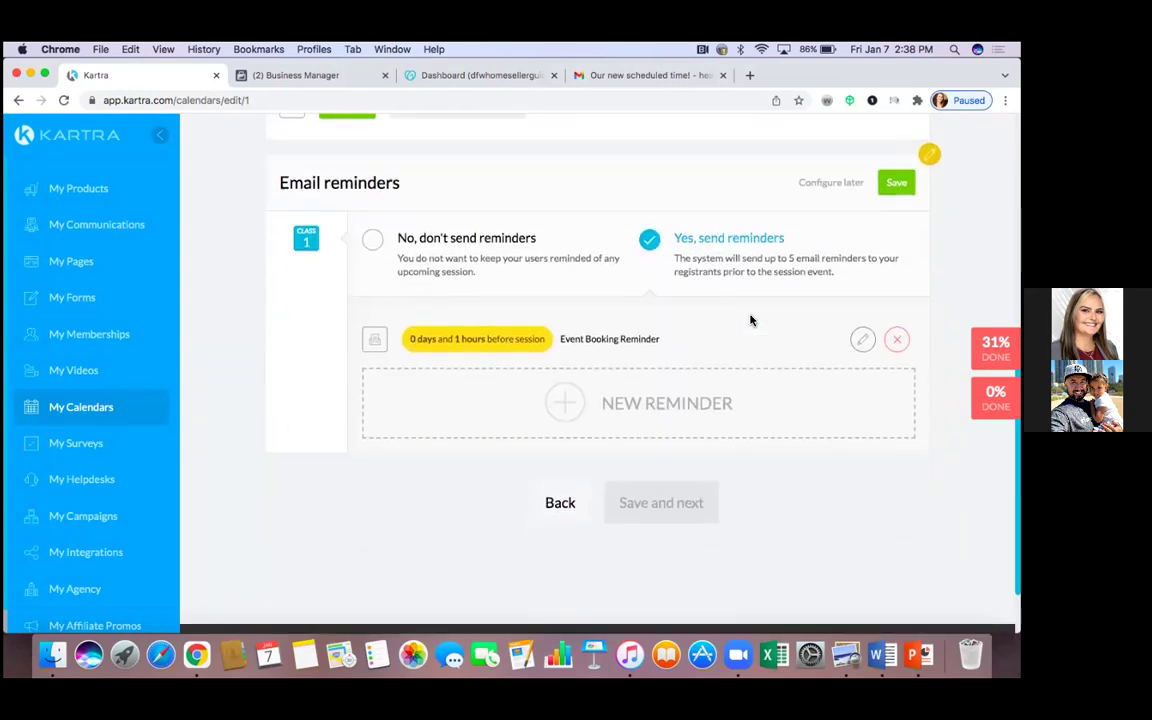
scroll(751, 320, up, 1)
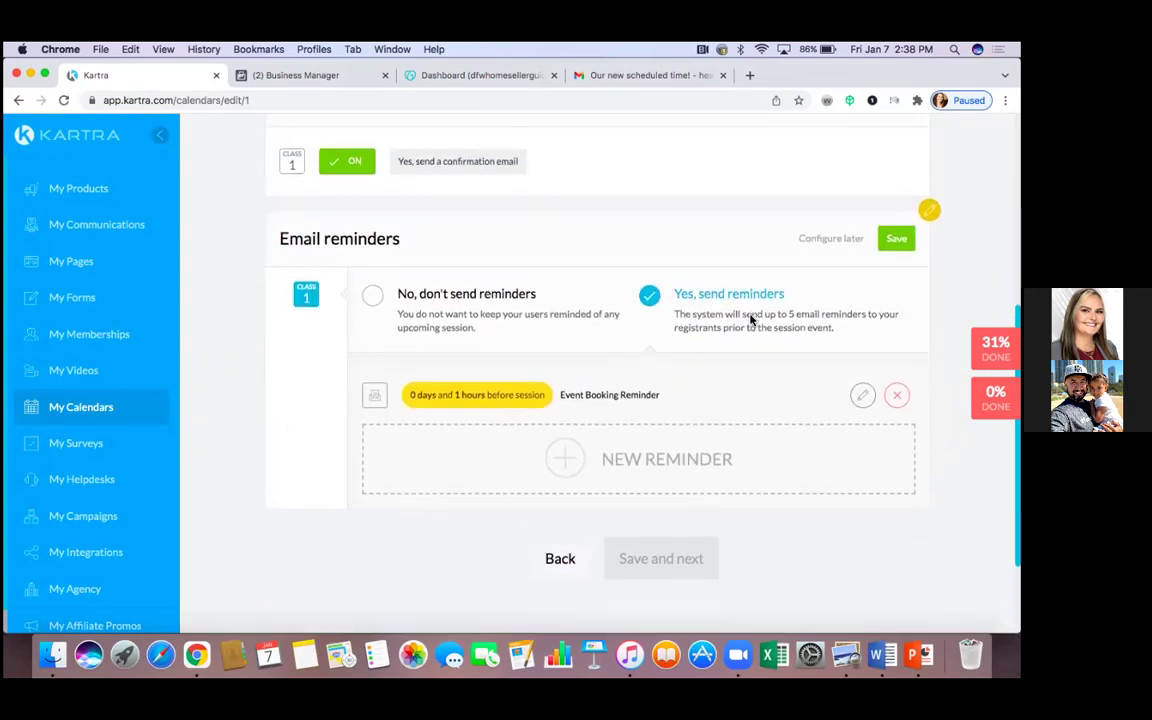
scroll(751, 320, up, 1)
scroll(751, 320, up, 1)
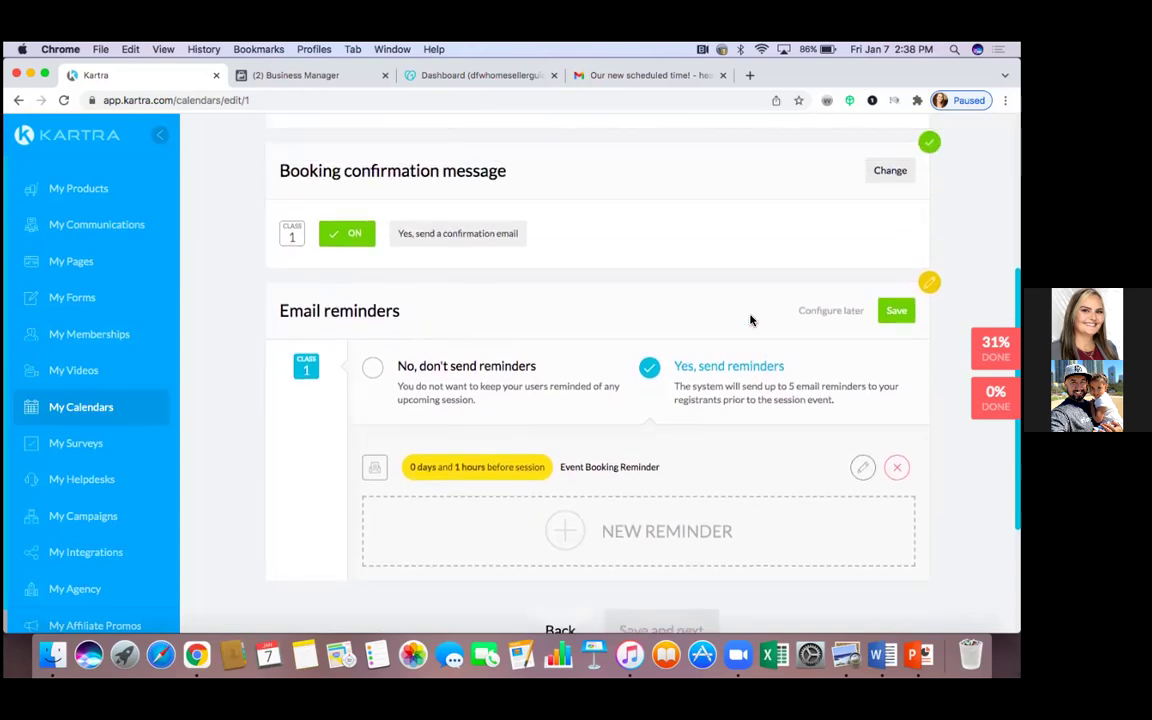
scroll(751, 320, up, 5)
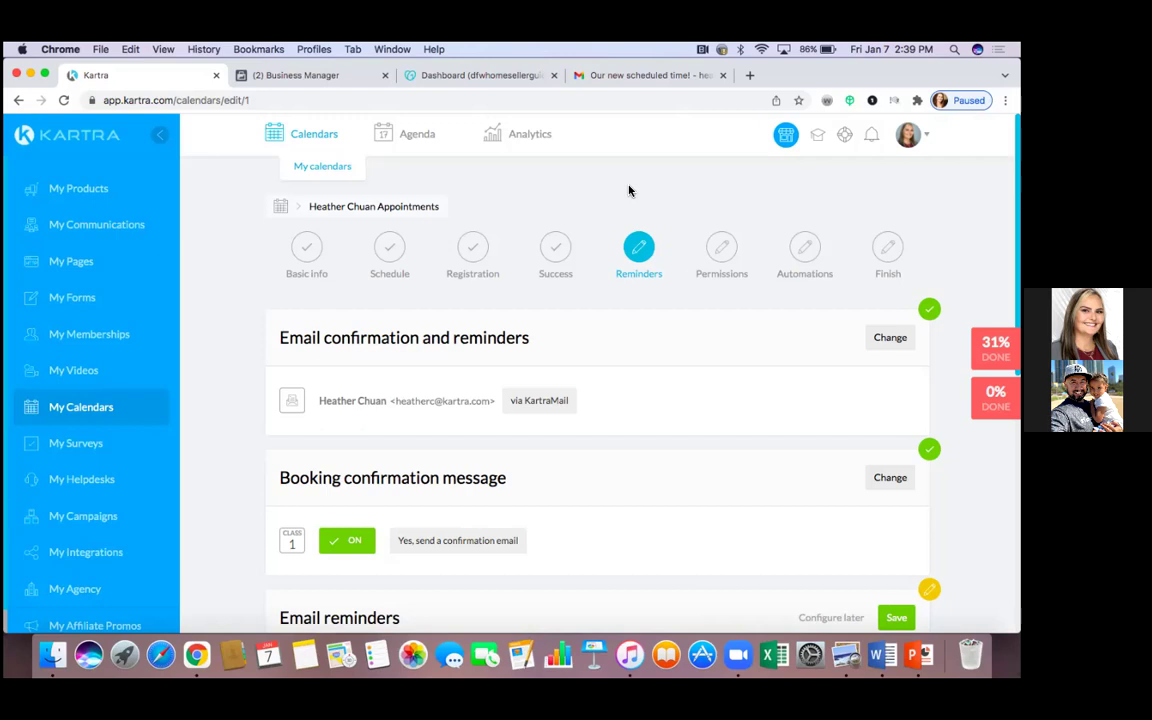
scroll(614, 202, down, 10)
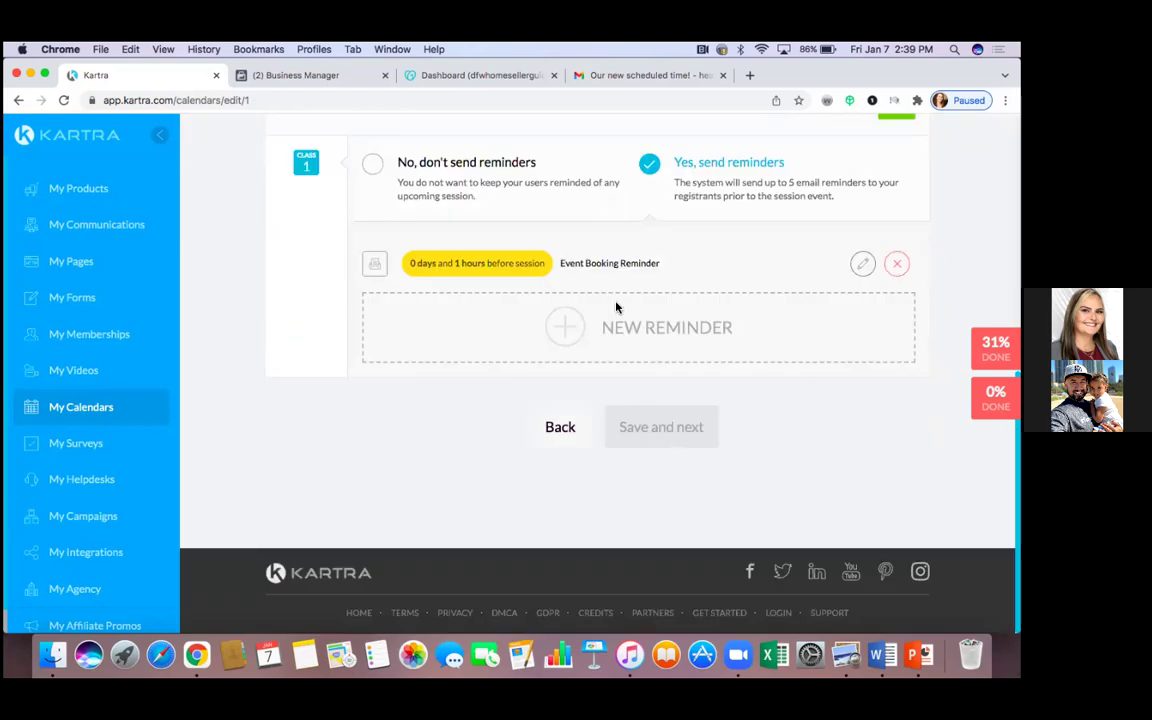
scroll(617, 306, up, 10)
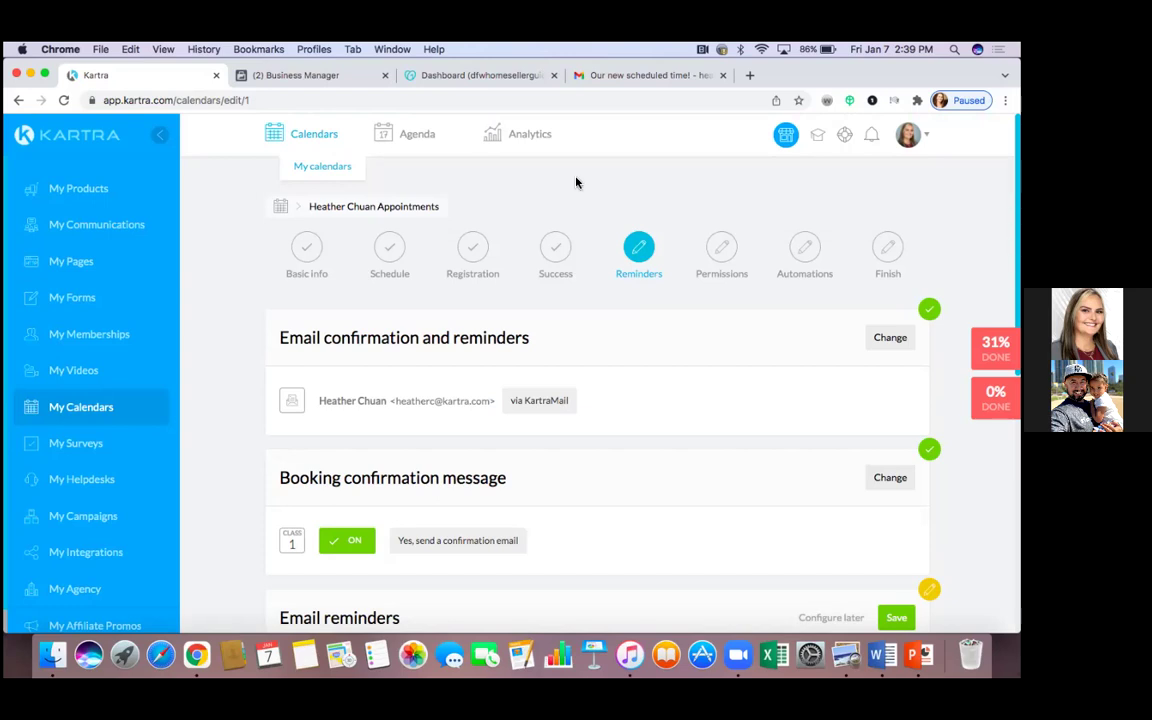
scroll(576, 182, down, 5)
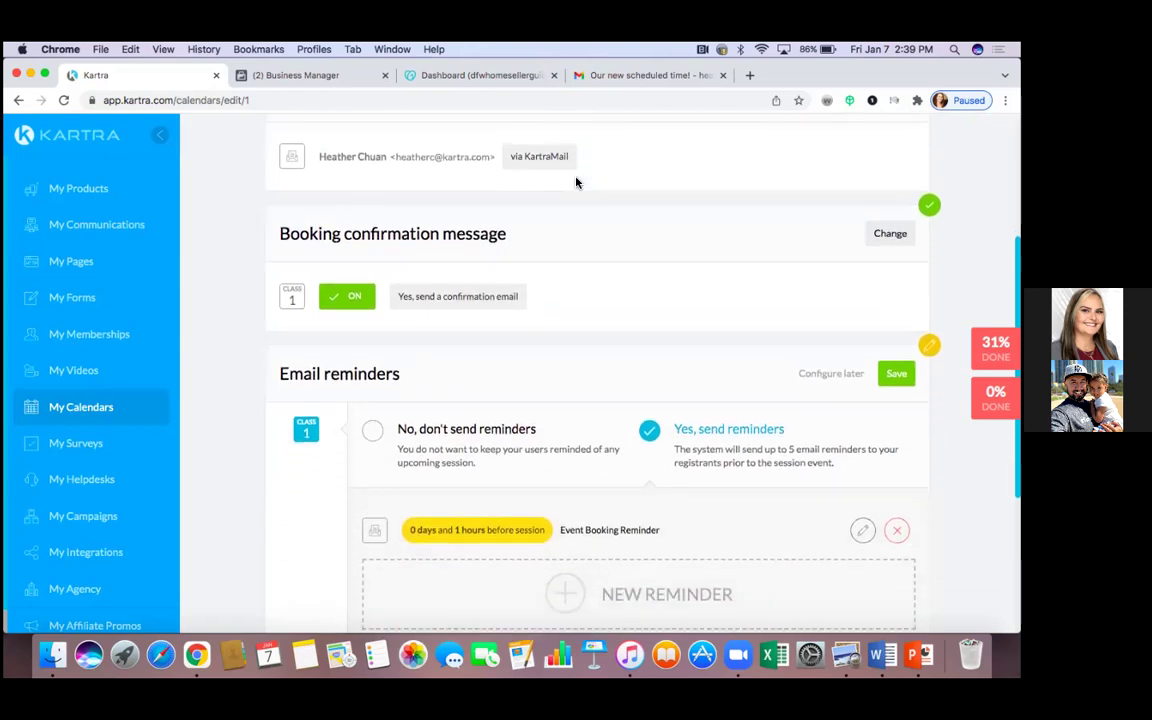
scroll(576, 182, down, 2)
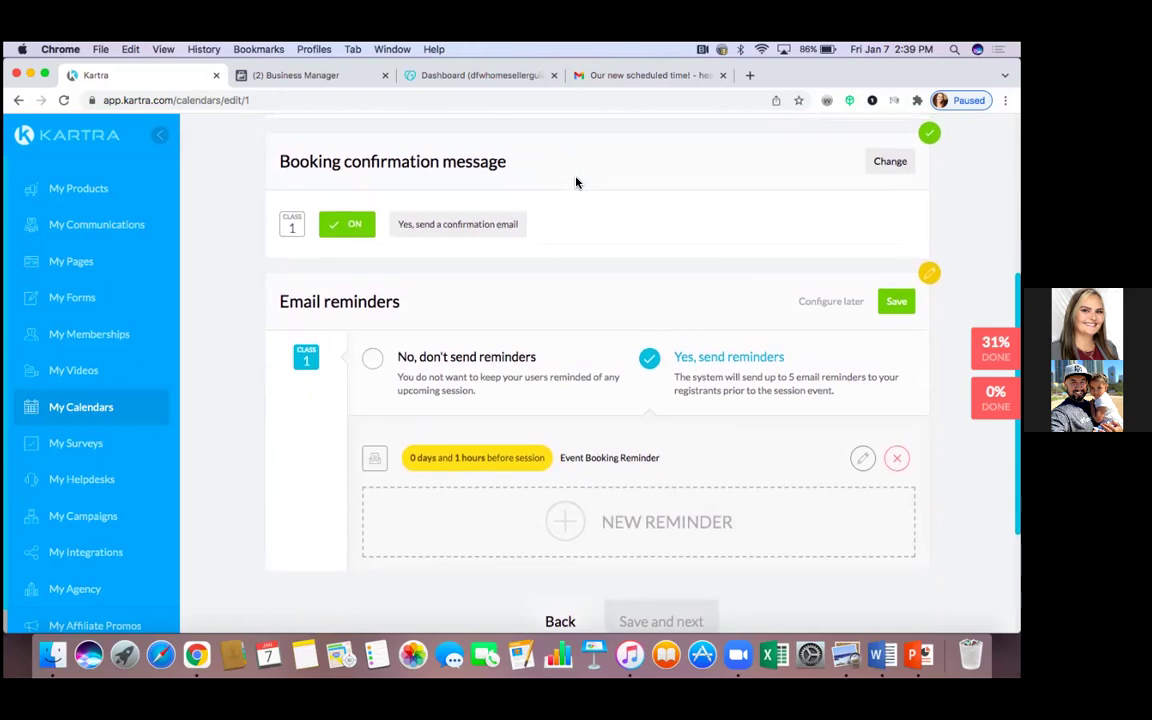
scroll(576, 182, up, 4)
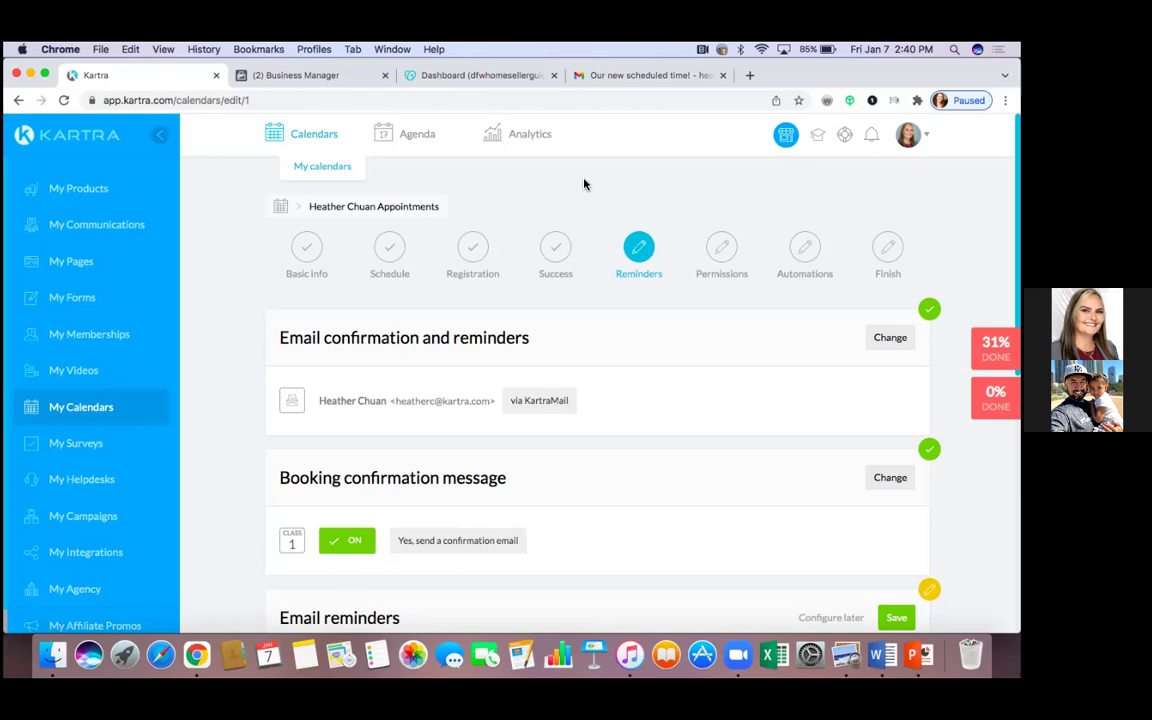
scroll(239, 398, down, 3)
scroll(239, 398, up, 4)
scroll(273, 158, down, 10)
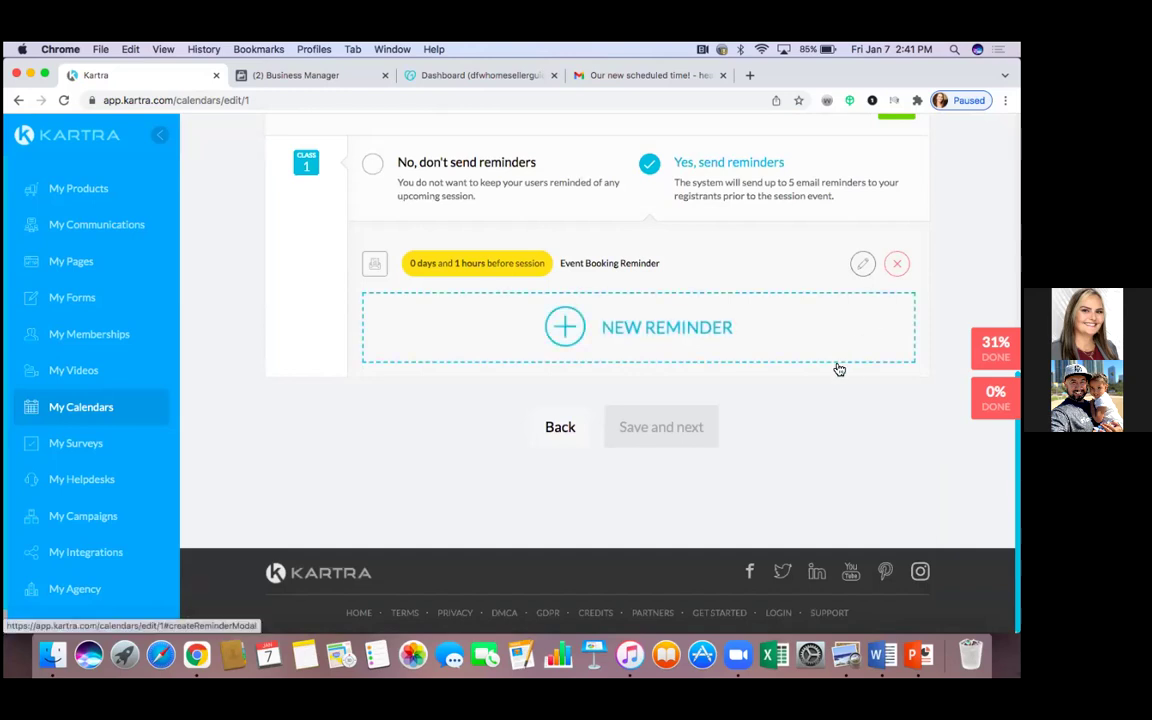
scroll(836, 366, up, 5)
Step: Save the single email reminder and continue to the next step
click(896, 308)
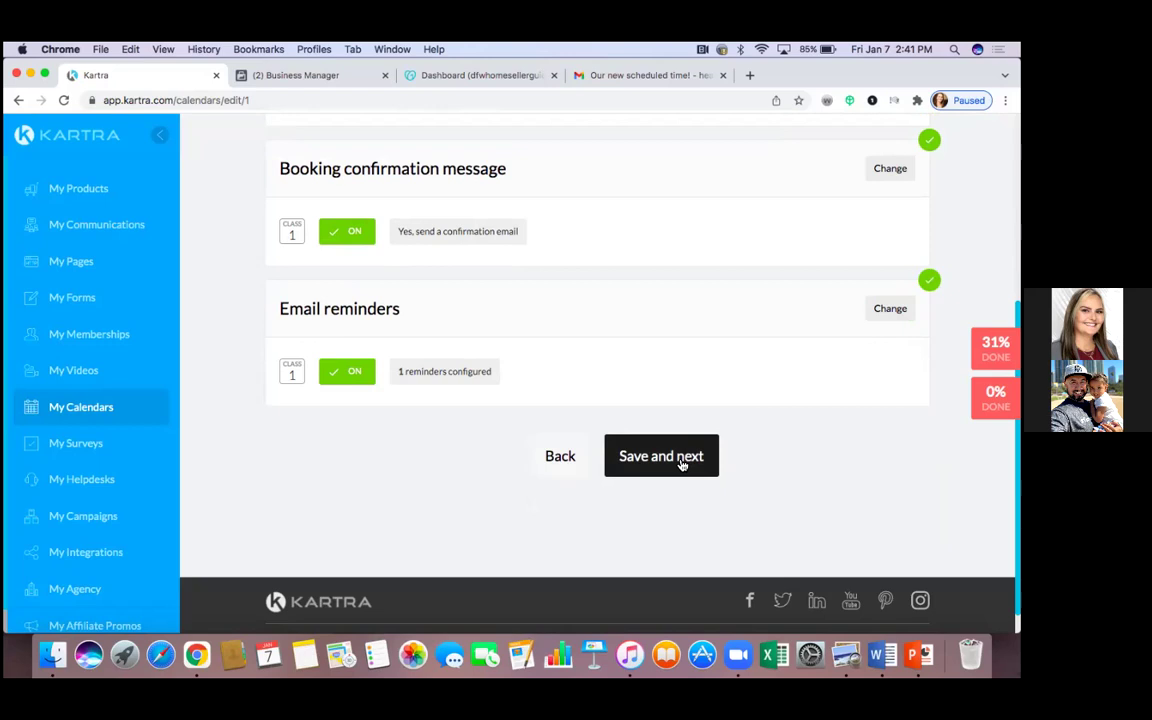
click(681, 464)
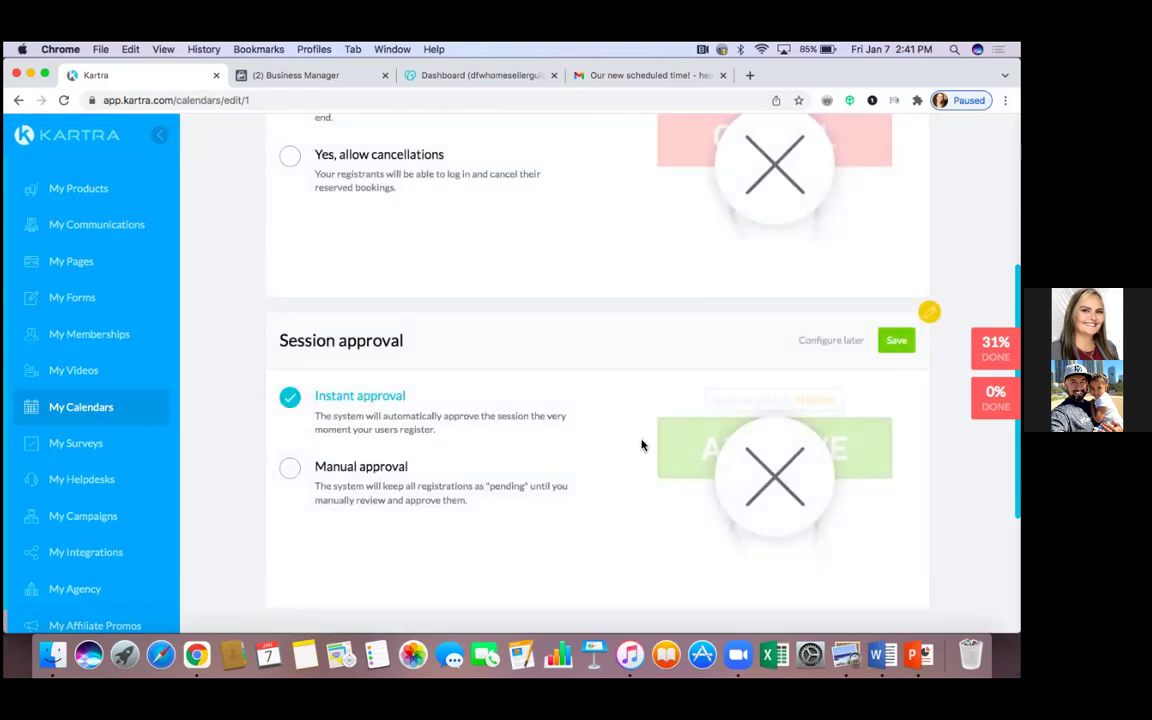
scroll(627, 421, down, 2)
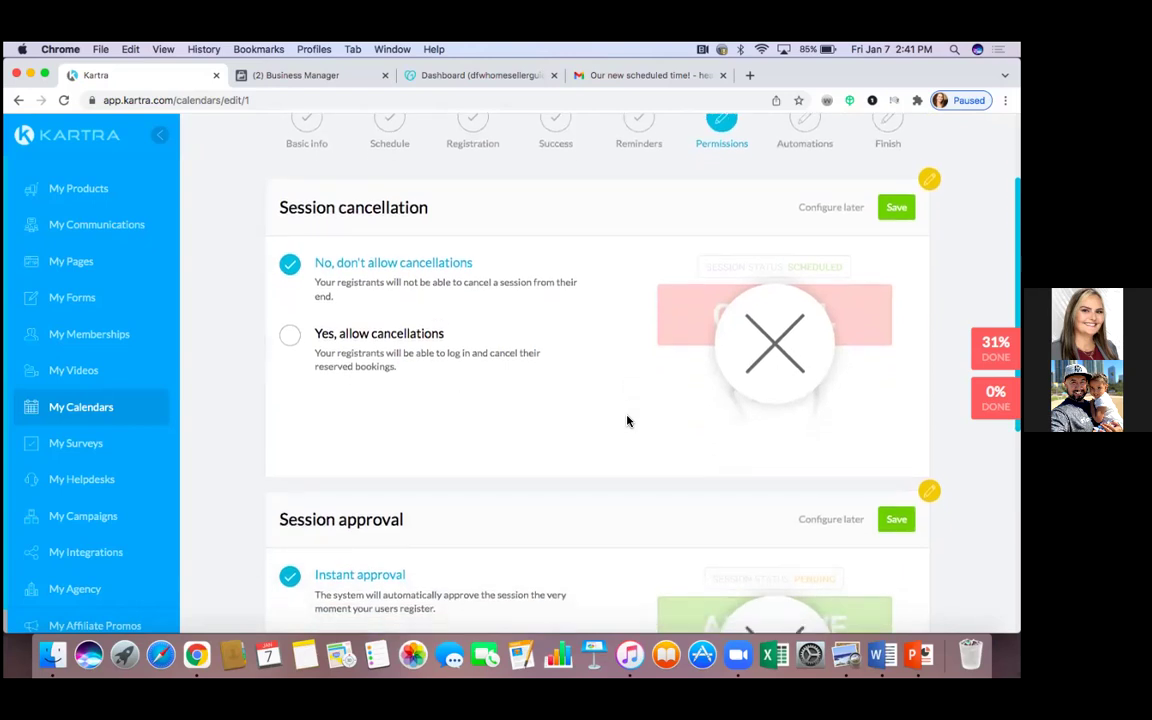
Step: Allow registrants to cancel sessions and save, keeping Instant session approval
click(290, 335)
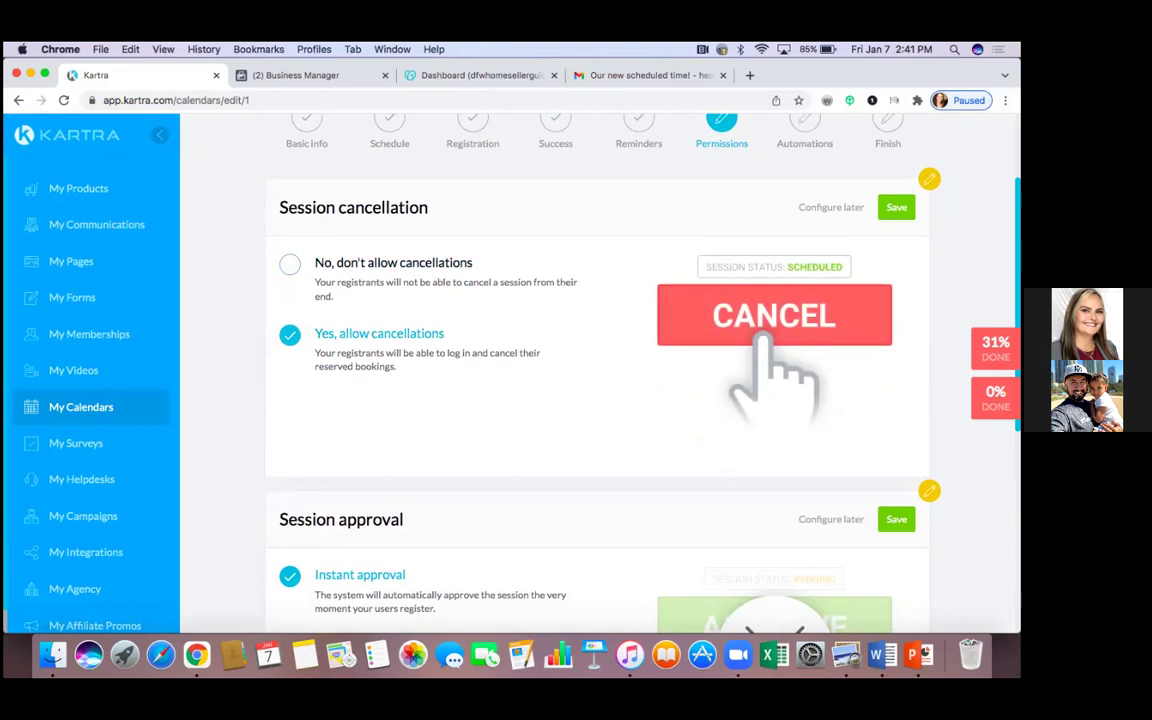
click(896, 207)
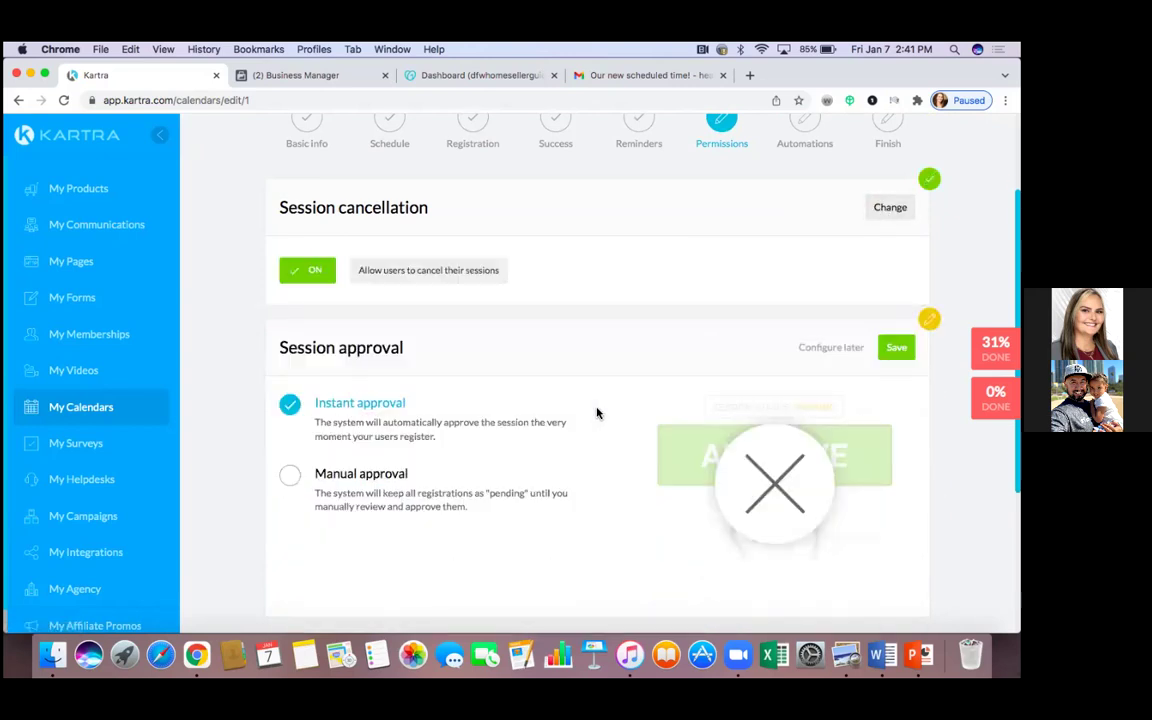
scroll(597, 413, down, 3)
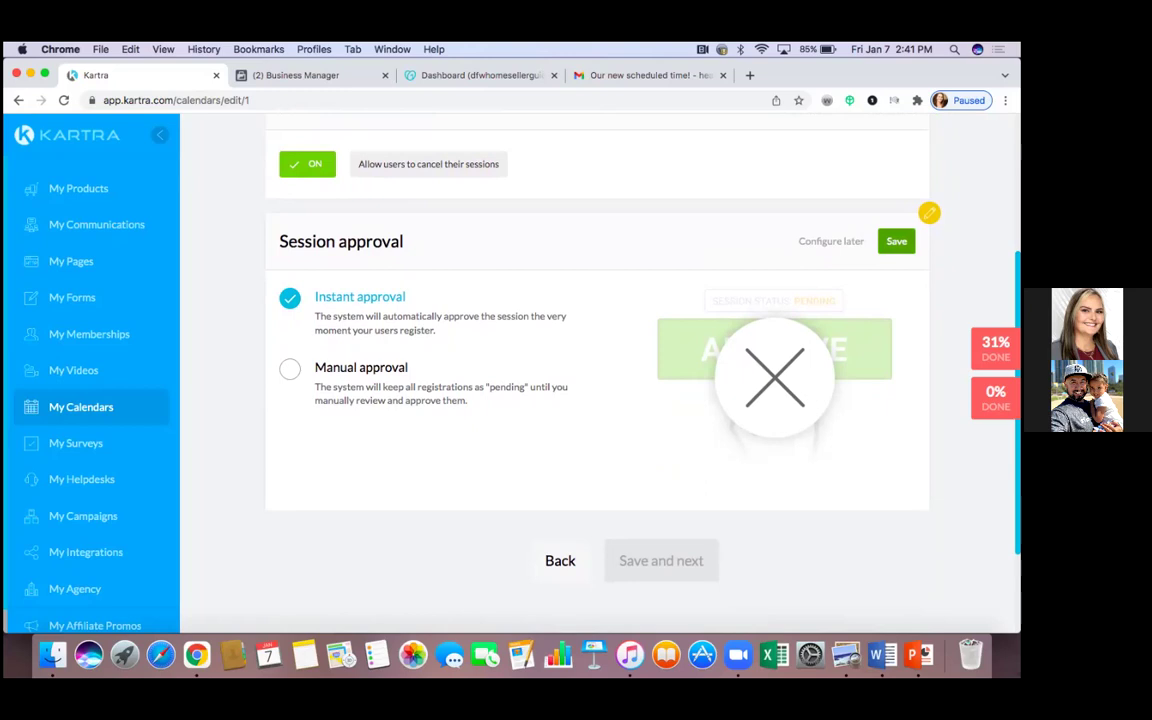
click(896, 241)
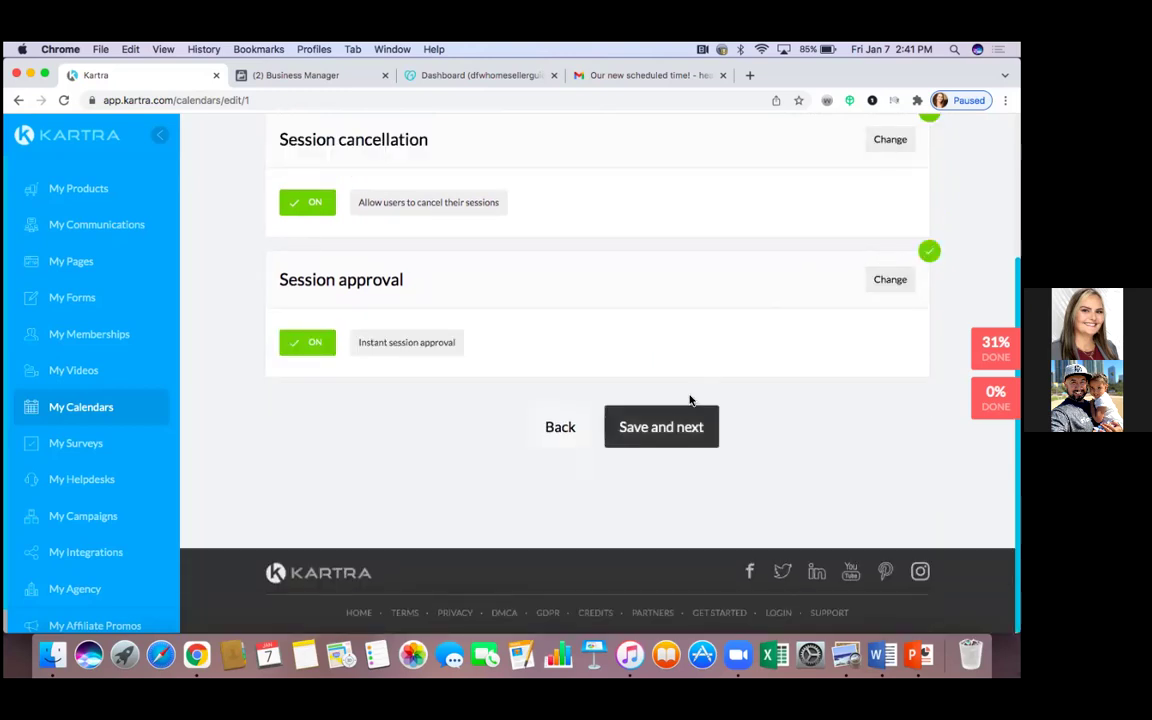
Step: Move on to Automations and set Assign tags to 'Yes, assign tags' with 'No category in particular'
click(675, 424)
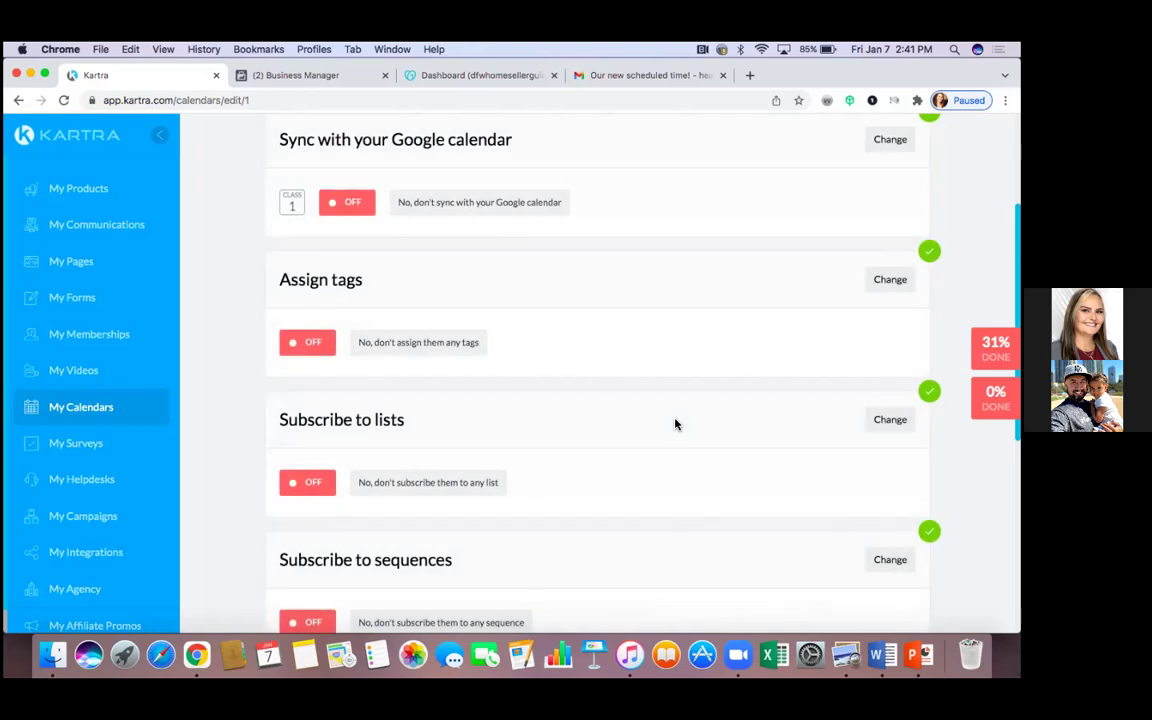
scroll(675, 424, up, 3)
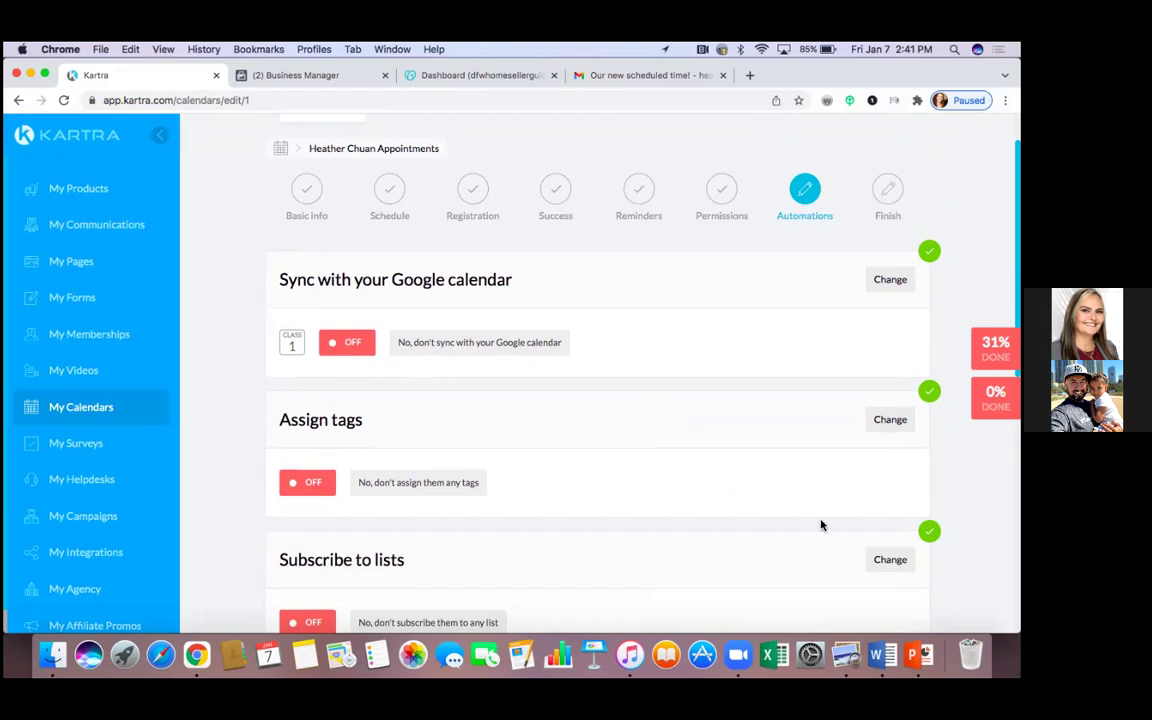
click(889, 419)
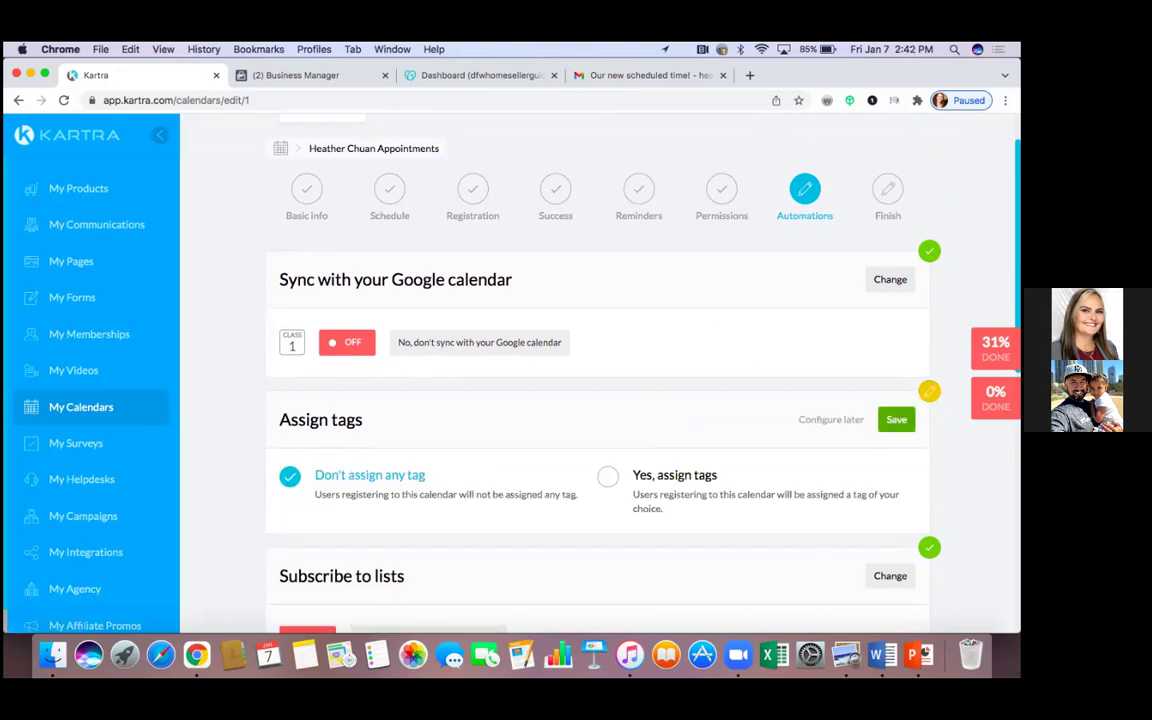
click(608, 476)
scroll(618, 480, down, 3)
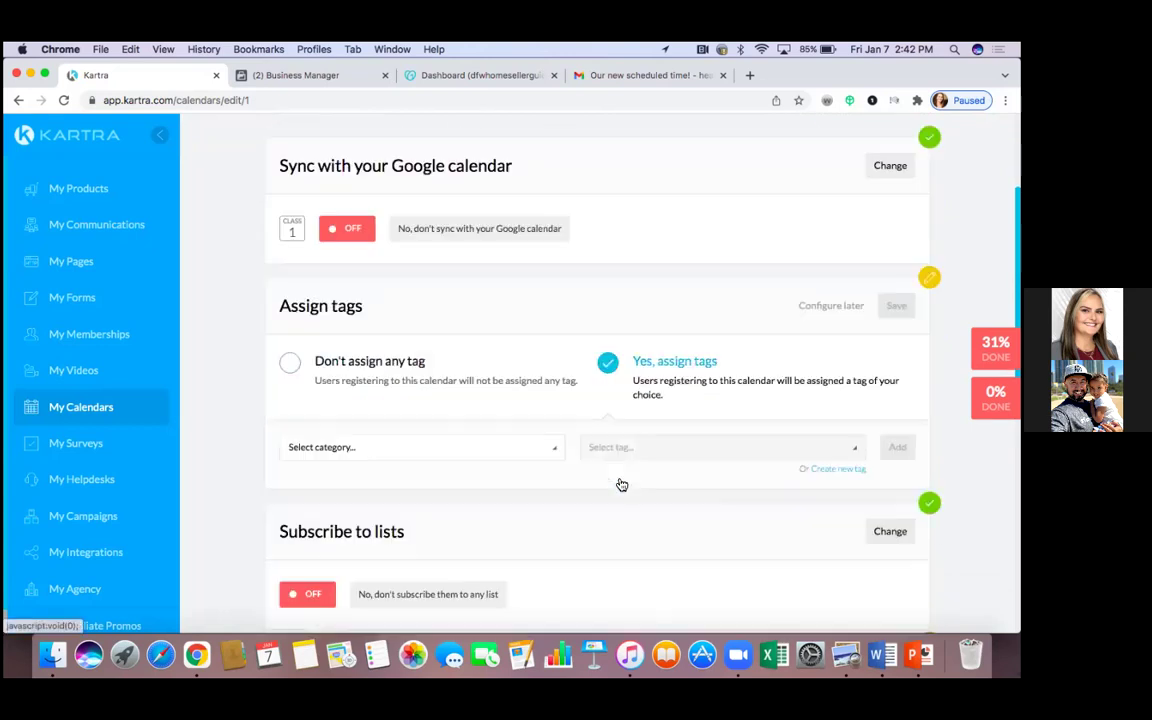
click(545, 430)
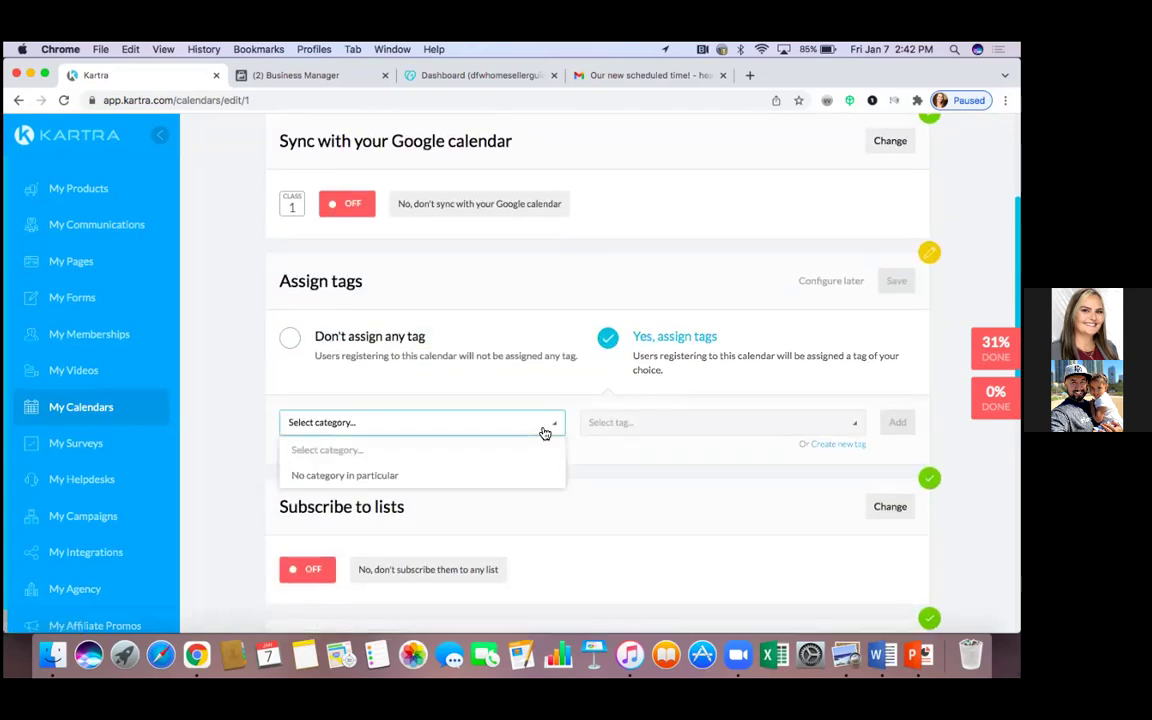
click(387, 476)
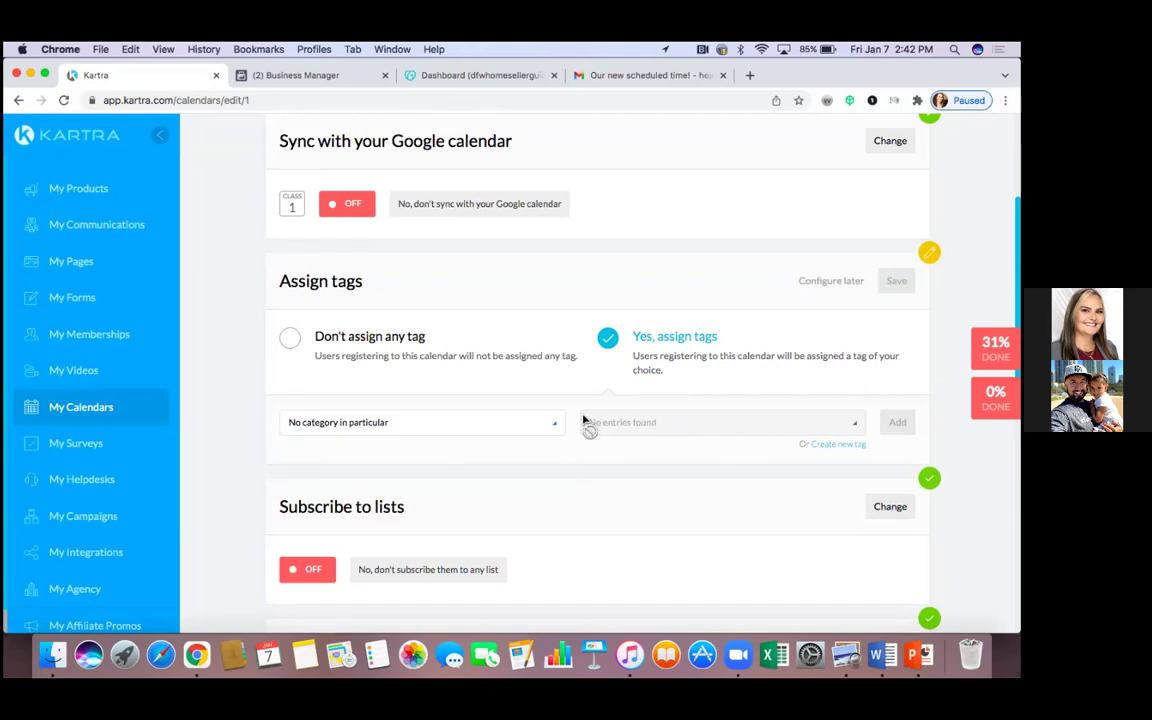
click(843, 448)
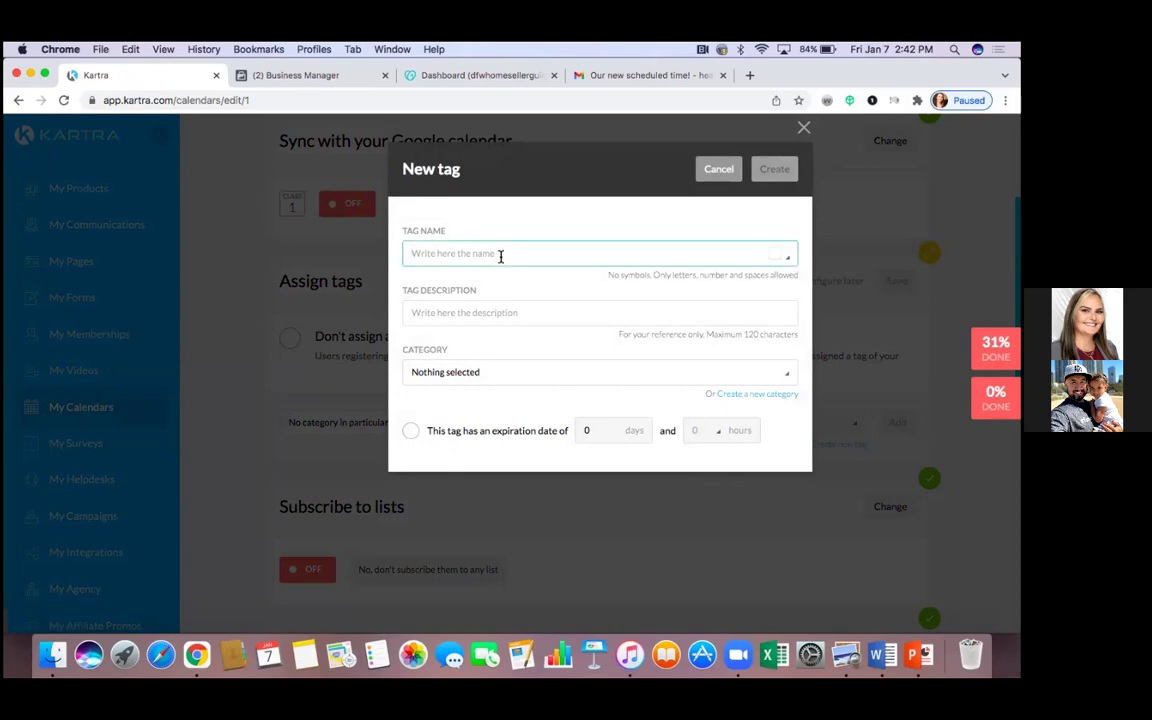
Step: Create a 'Scheduled Appointments' tag with no category, then add it to Assign tags and save
text(Scheduled Appointments)
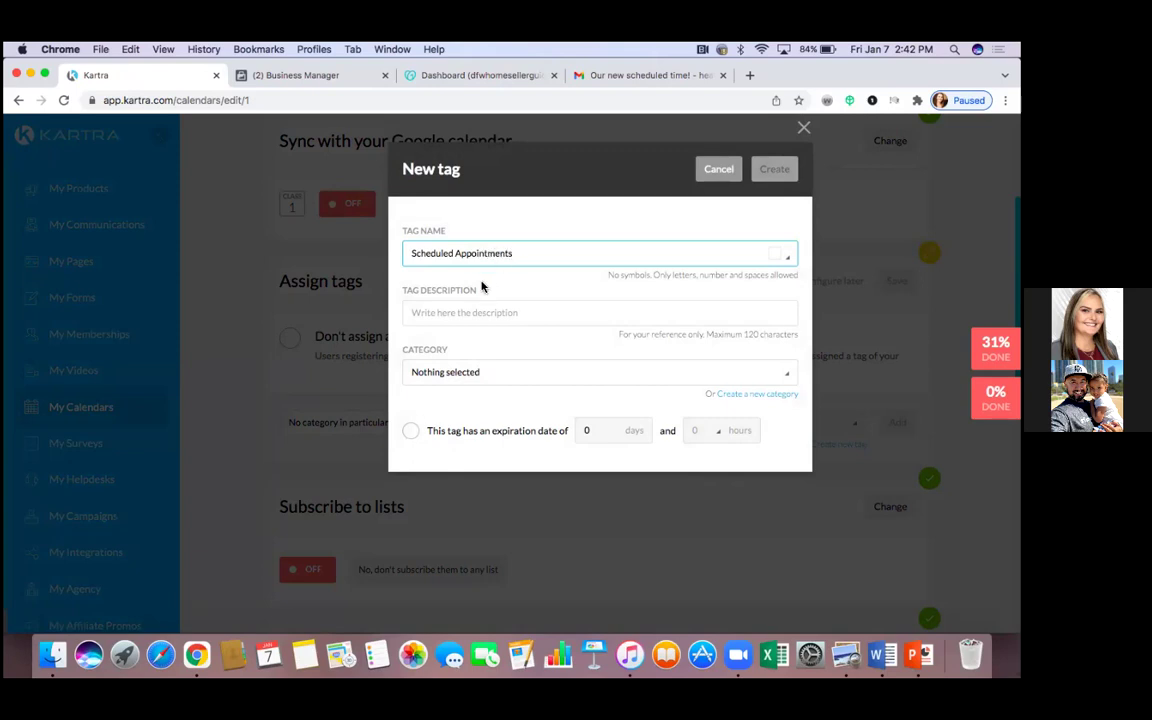
click(457, 314)
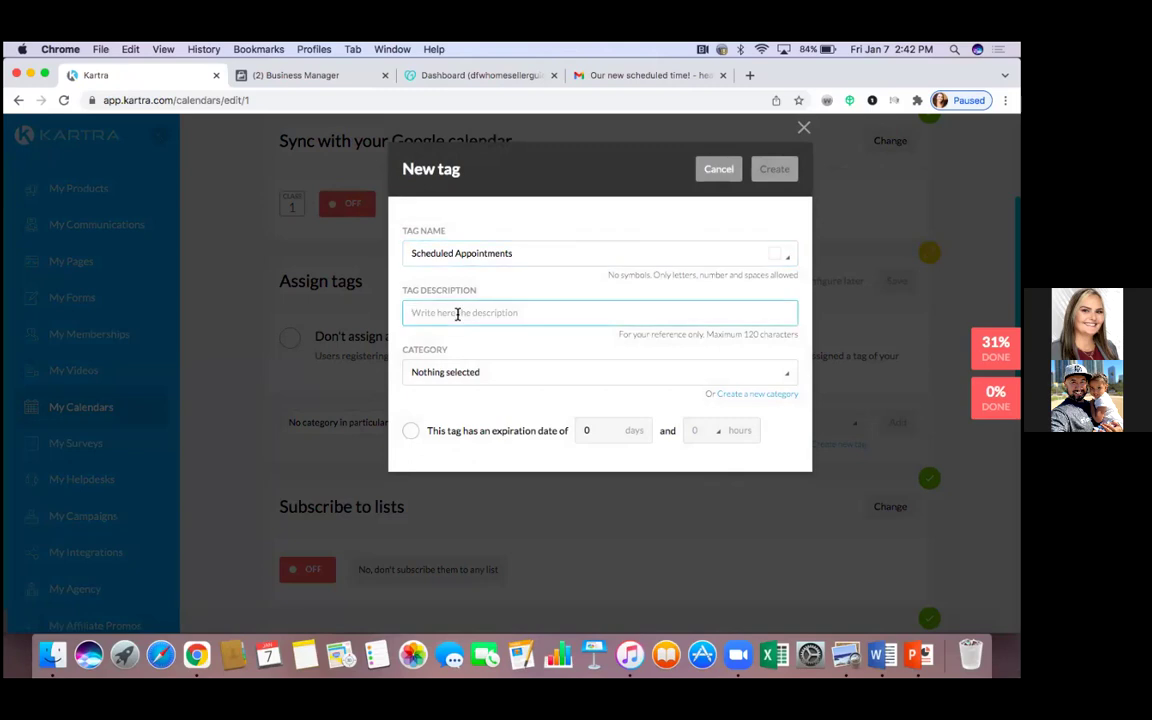
text(Scheduled Appointm)
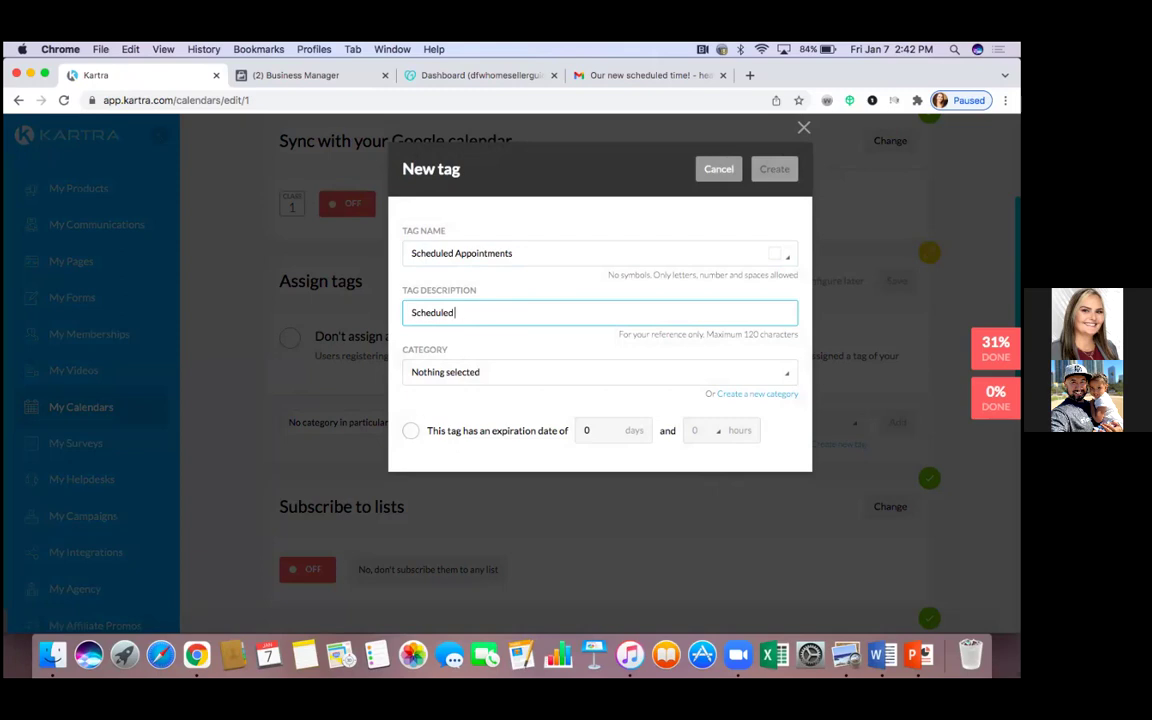
text(ents)
click(545, 368)
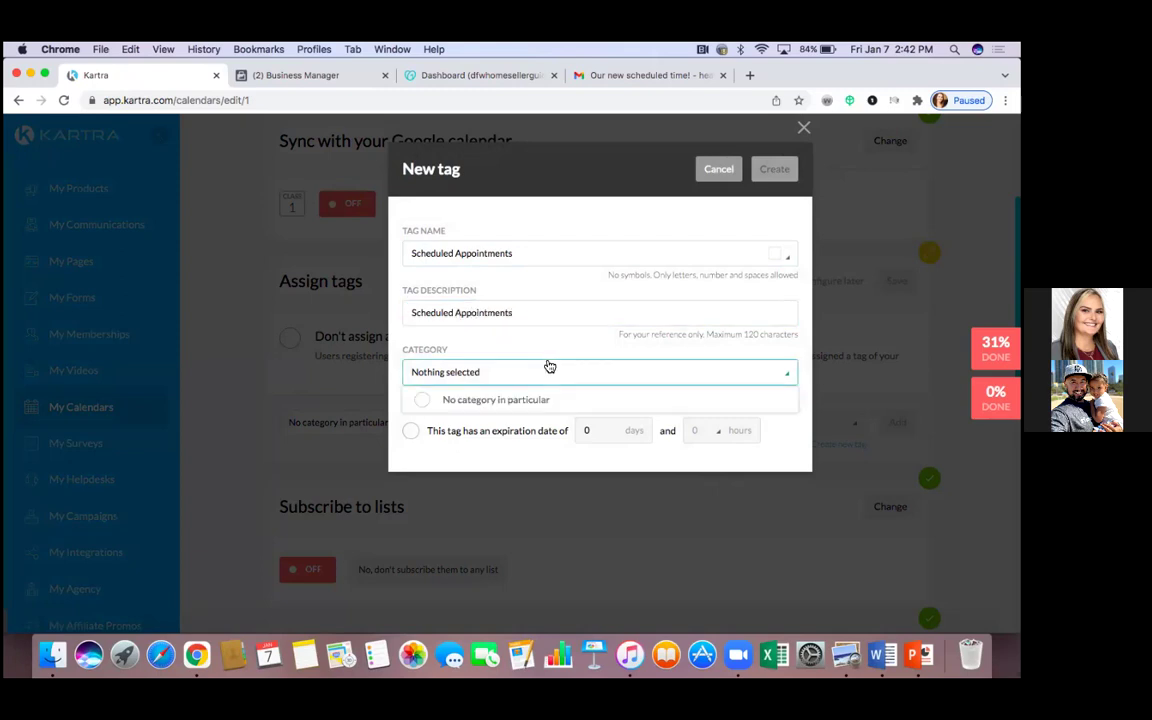
click(421, 400)
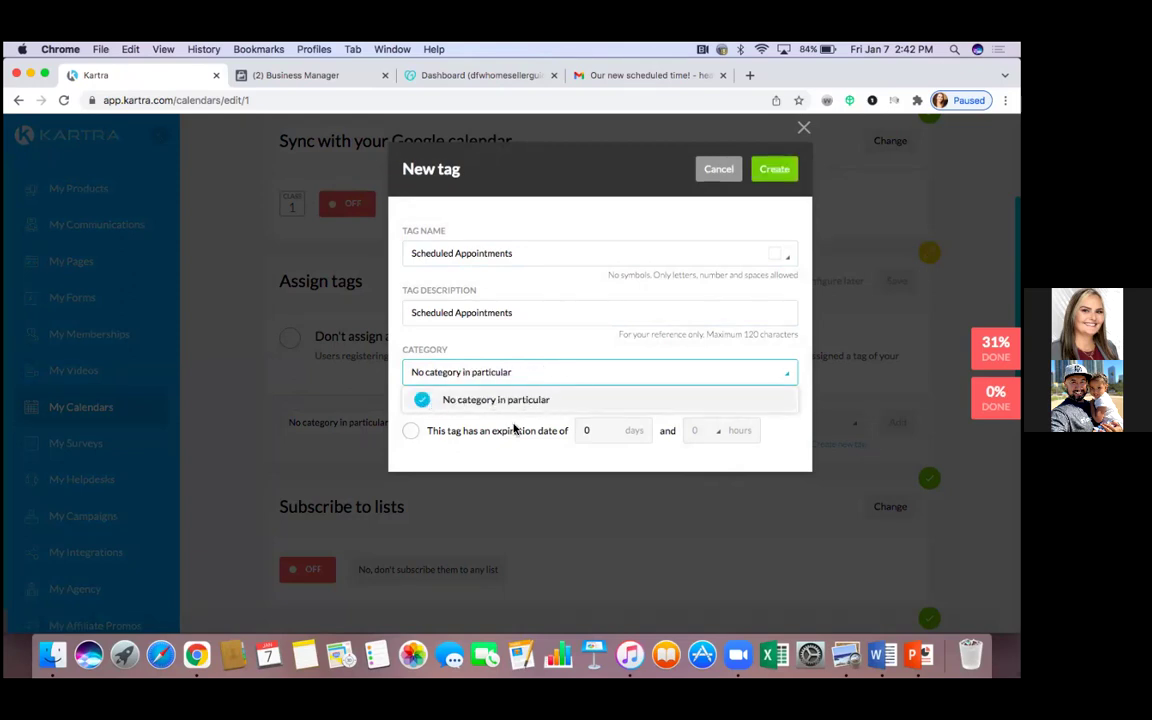
click(774, 169)
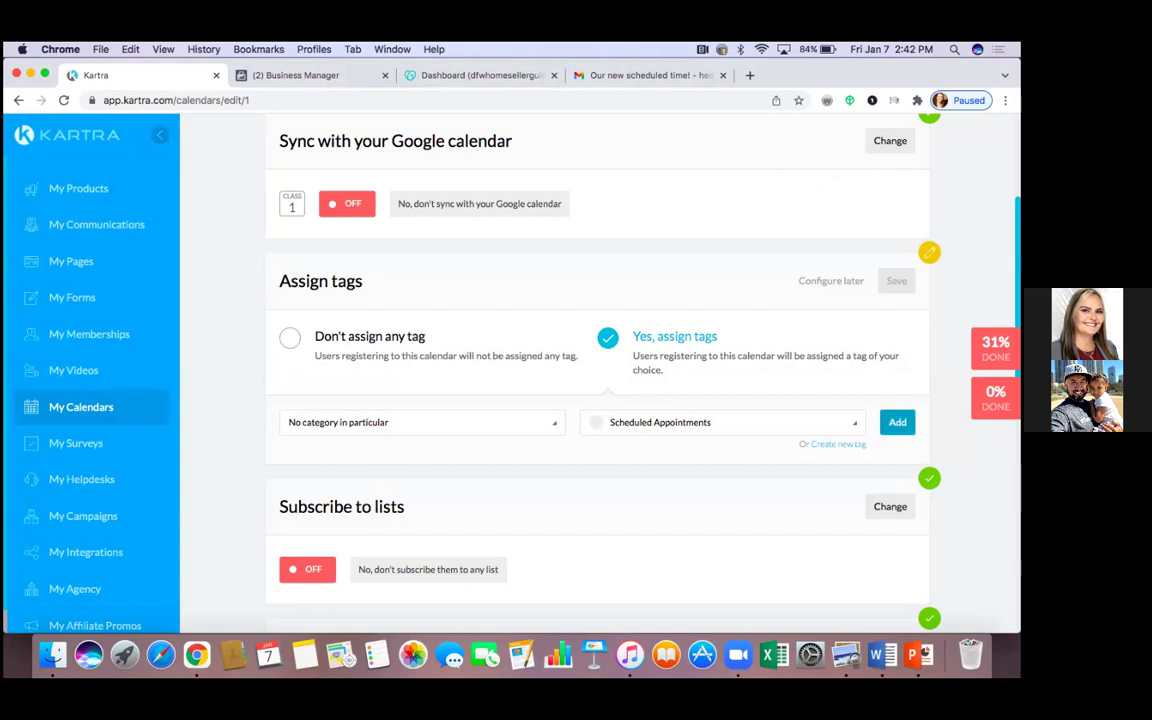
click(897, 422)
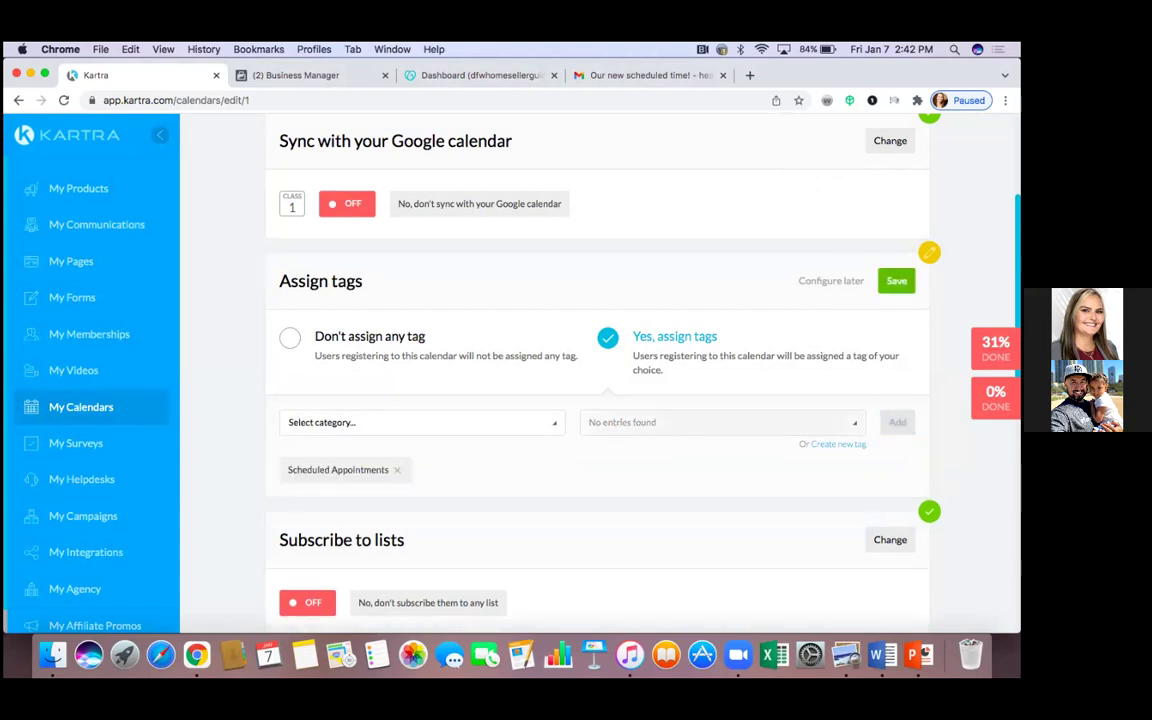
click(897, 280)
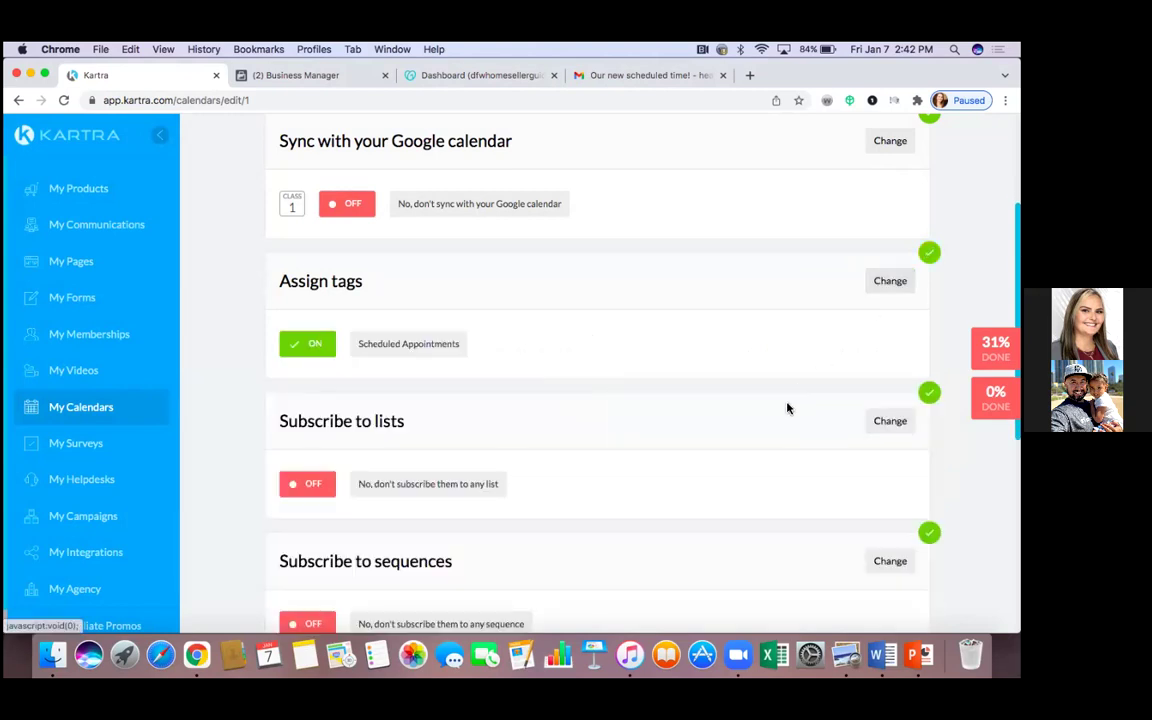
Step: Set Subscribe to lists to 'Yes, subscribe to list' after checking which lists already exist
scroll(787, 406, down, 3)
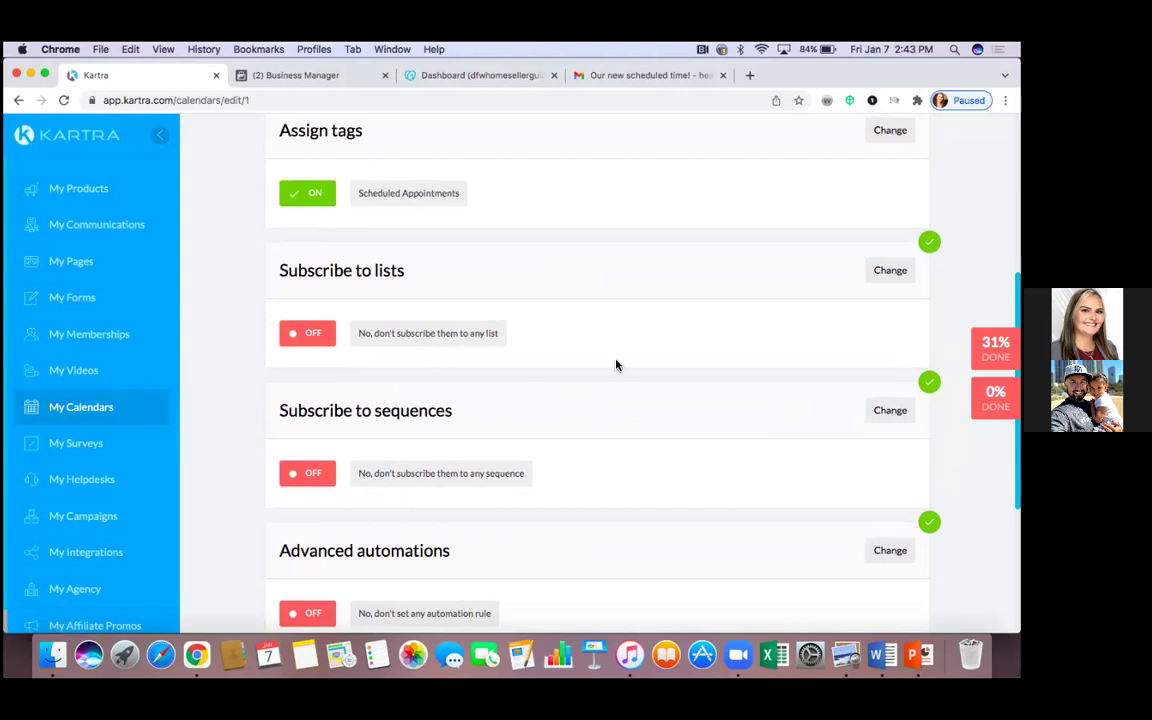
click(890, 270)
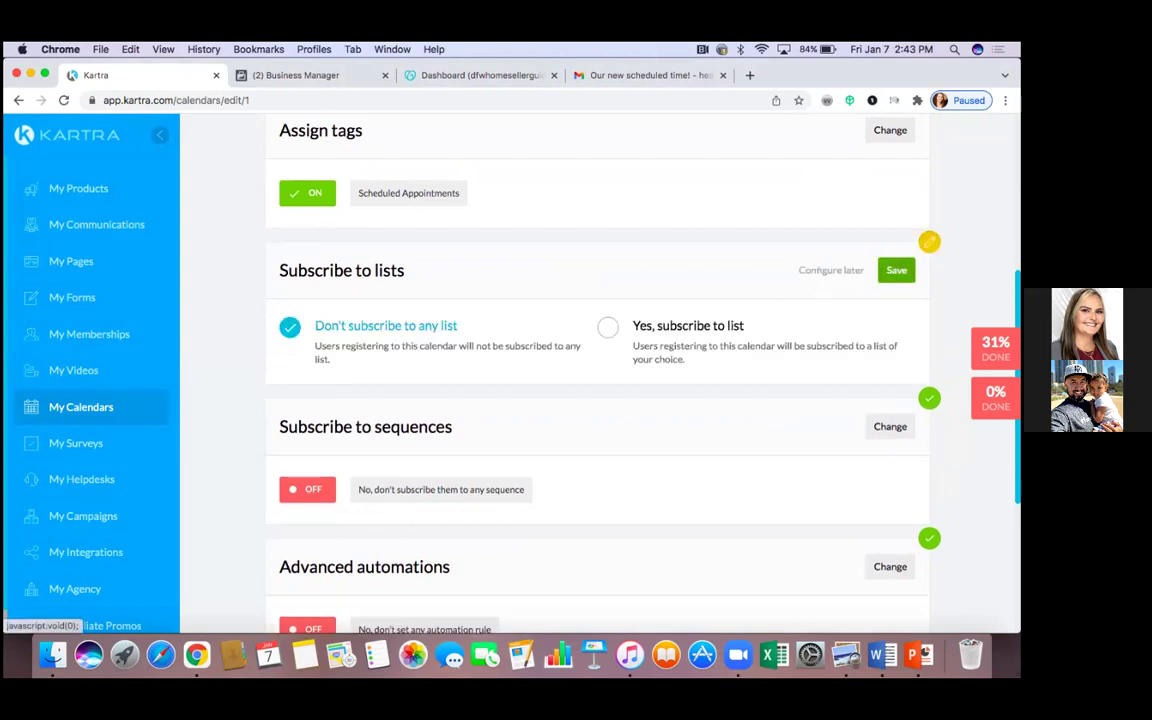
click(617, 330)
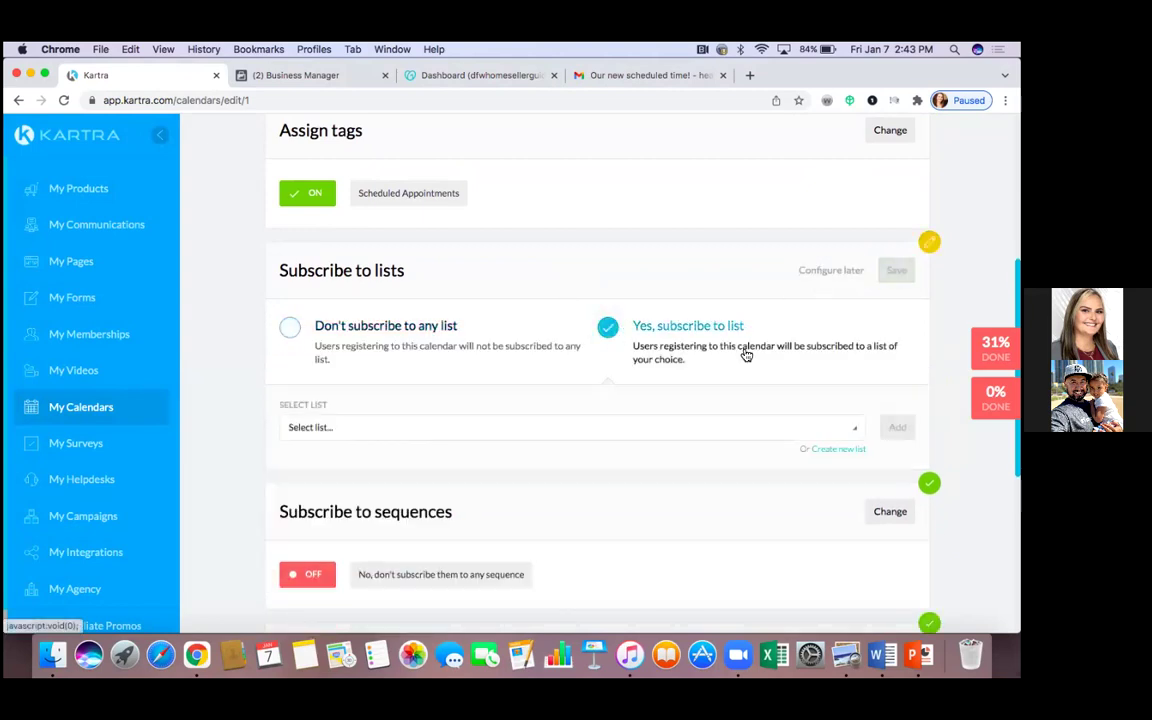
click(758, 437)
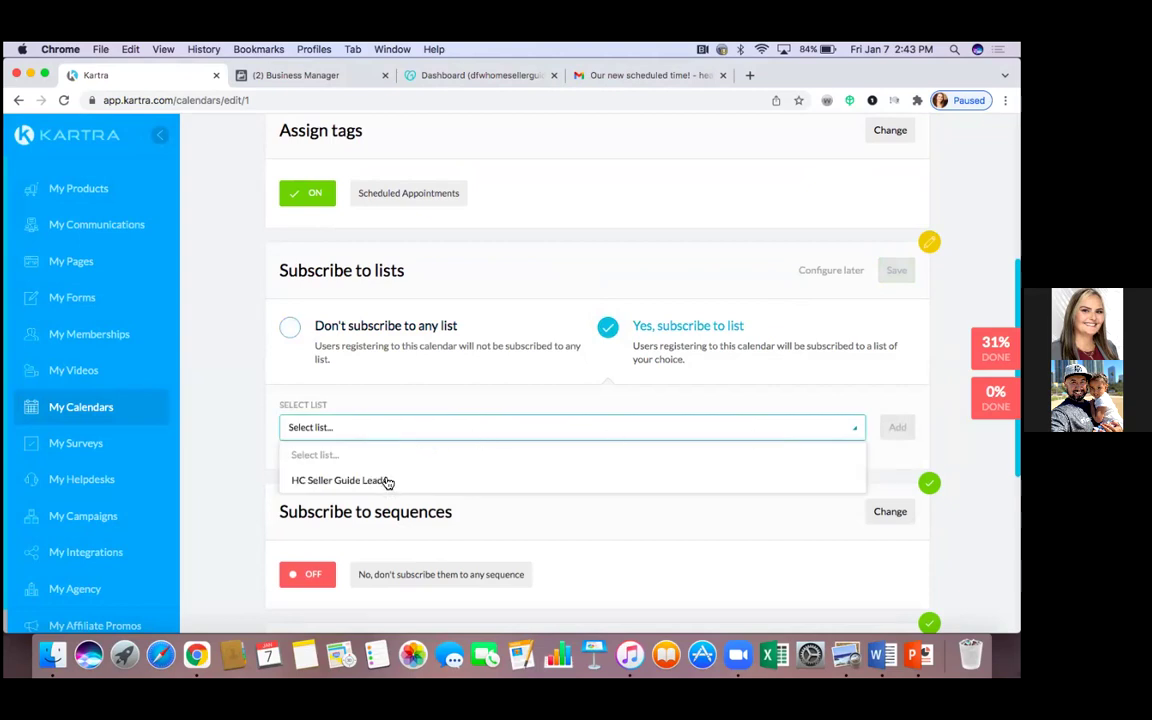
click(561, 388)
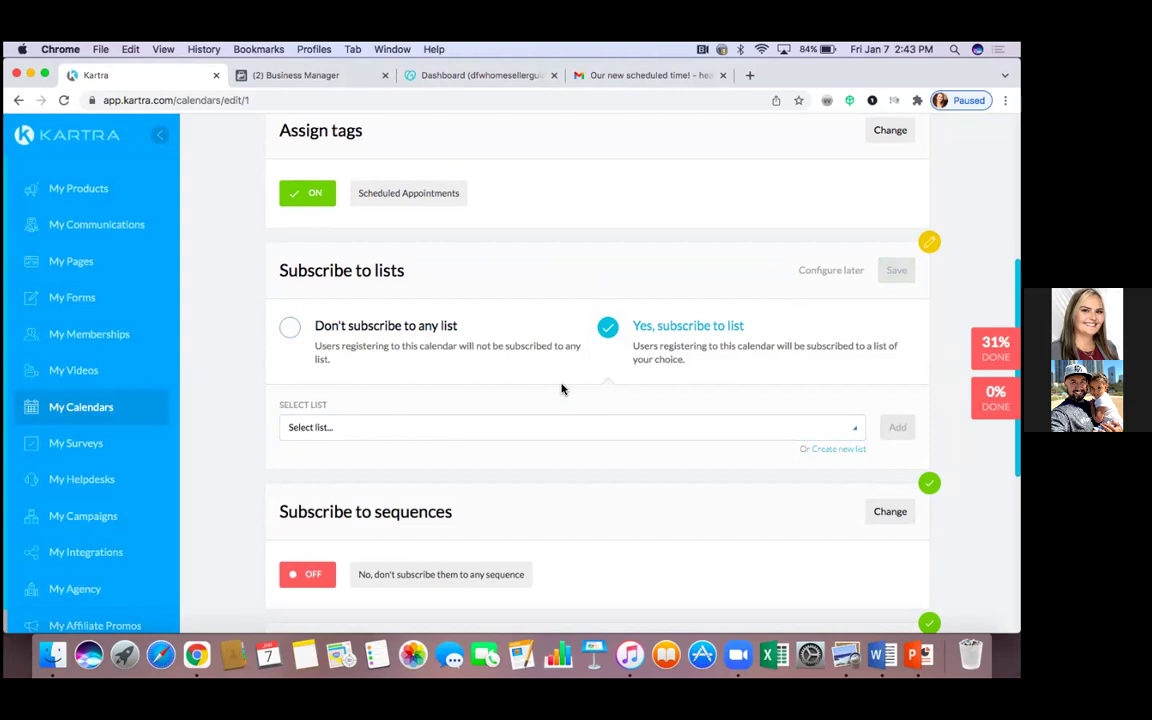
click(831, 450)
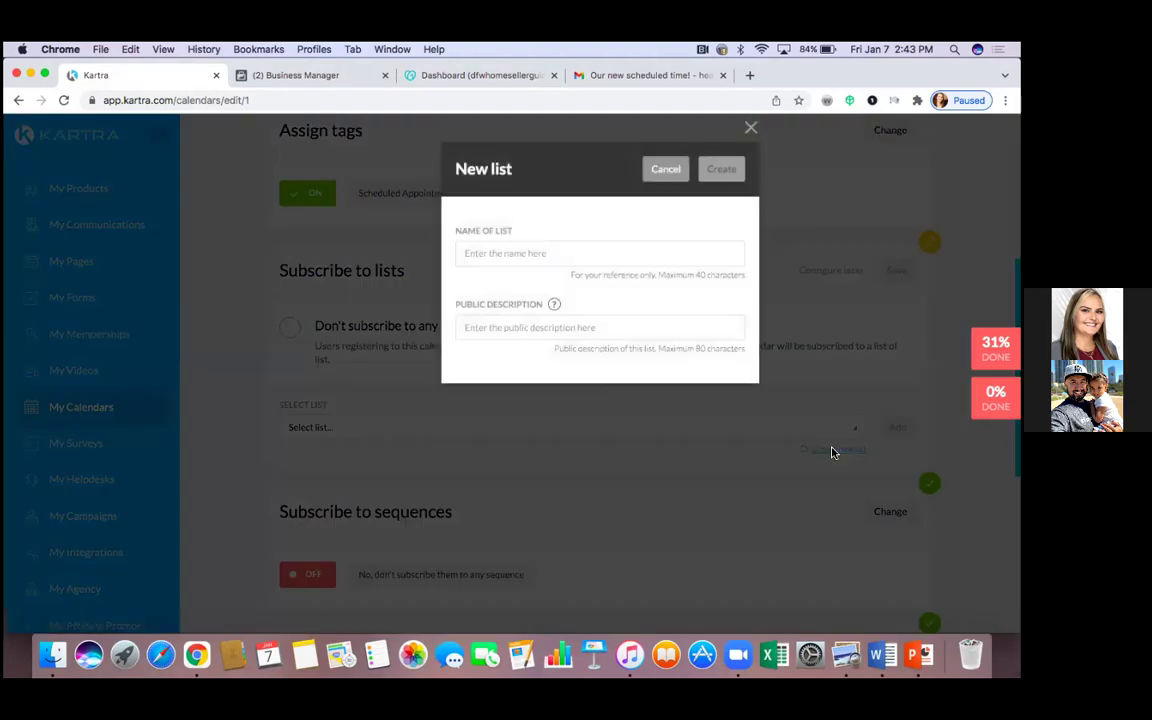
Step: Create the 'Scheduled Appointments' list, described as thanks for scheduling a one on one call with the host
click(504, 253)
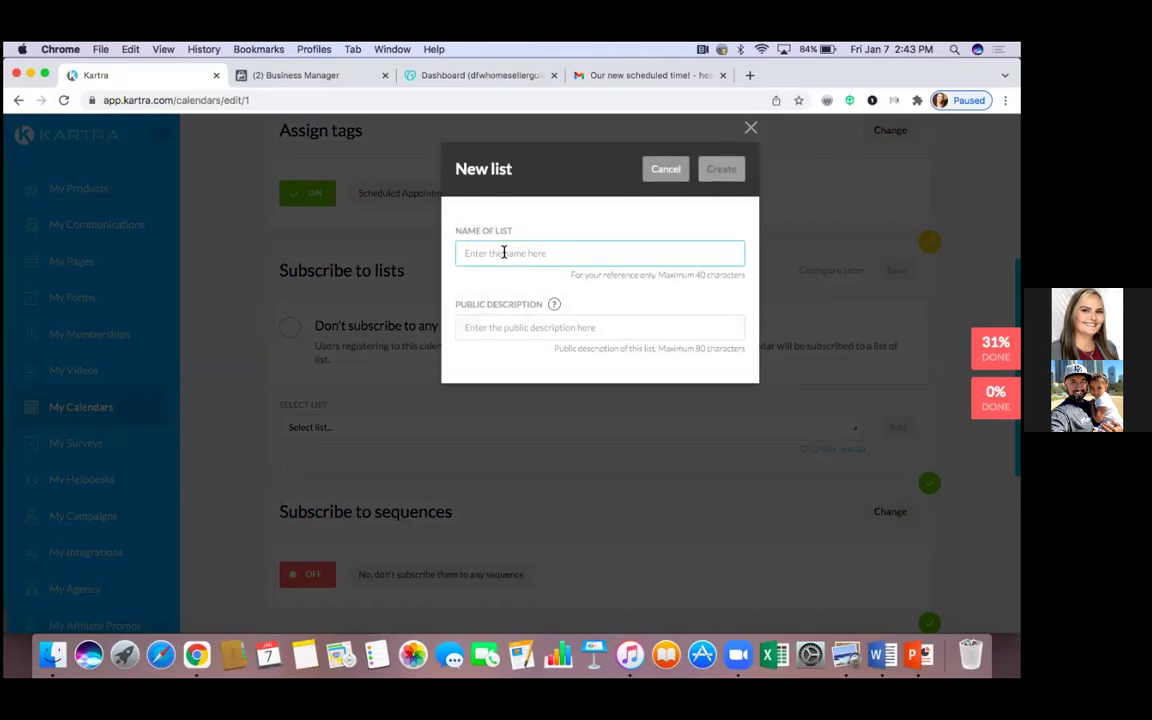
text(Scheduled Appointments)
click(600, 327)
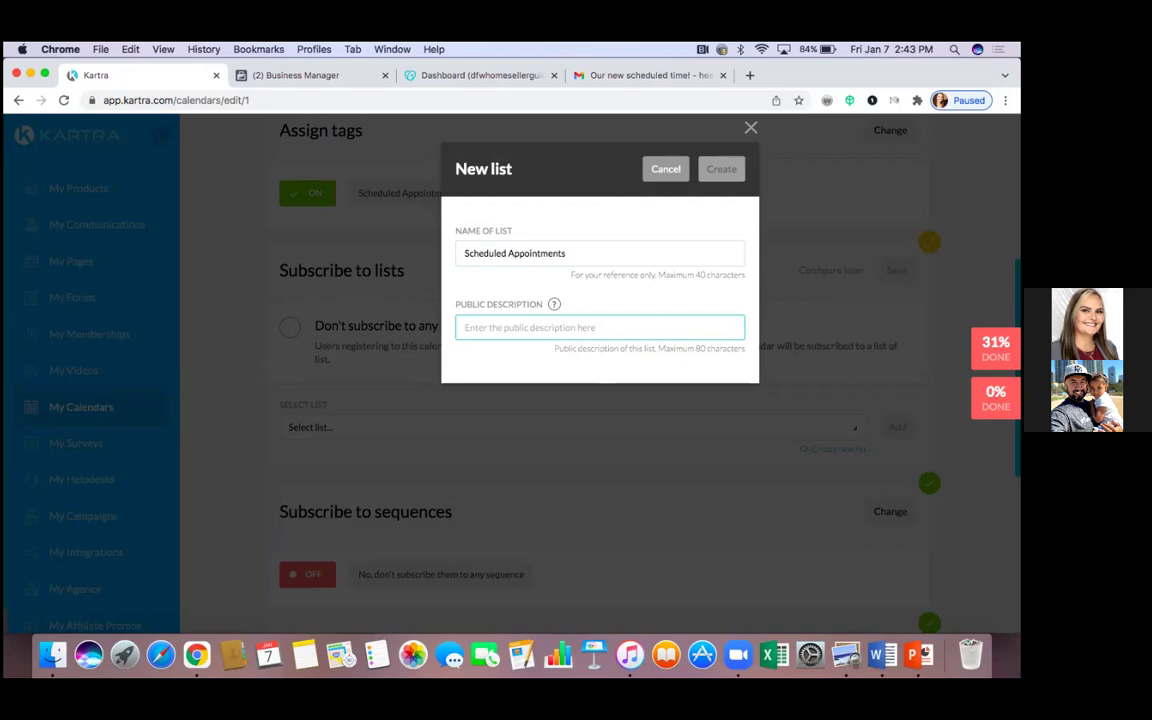
text(So so)
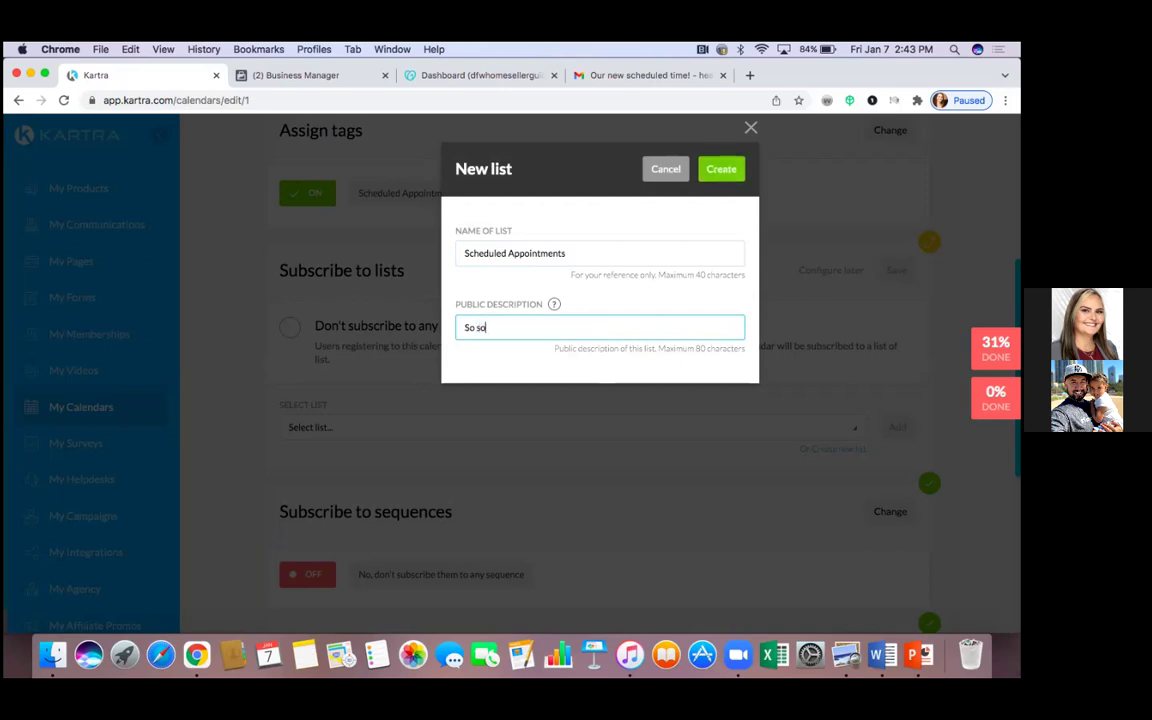
text(rry to see you go!)
key(BackSpace)
key(BackSpace)
key(BackSpace)
key(BackSpace)
key(BackSpace)
key(BackSpace)
key(BackSpace)
key(BackSpace)
key(BackSpace)
key(BackSpace)
key(BackSpace)
key(BackSpace)
key(BackSpace)
key(BackSpace)
key(BackSpace)
key(BackSpace)
key(BackSpace)
key(BackSpace)
key(BackSpace)
key(BackSpace)
key(BackSpace)
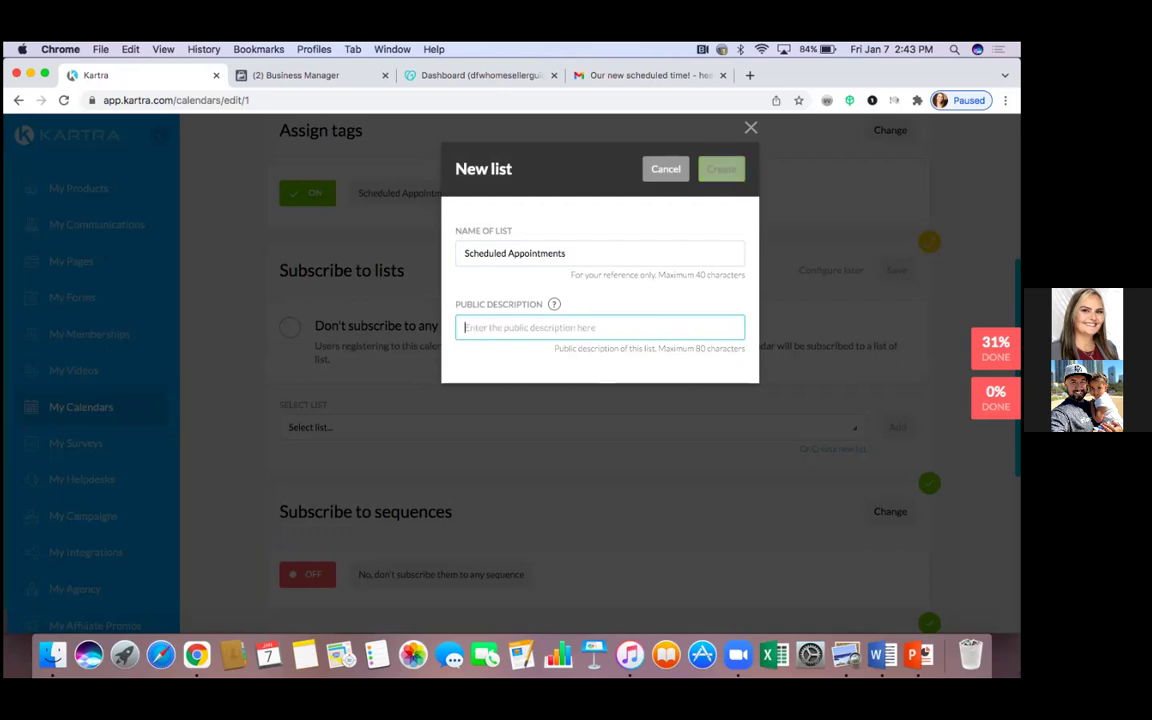
text(So sorry to see you go!)
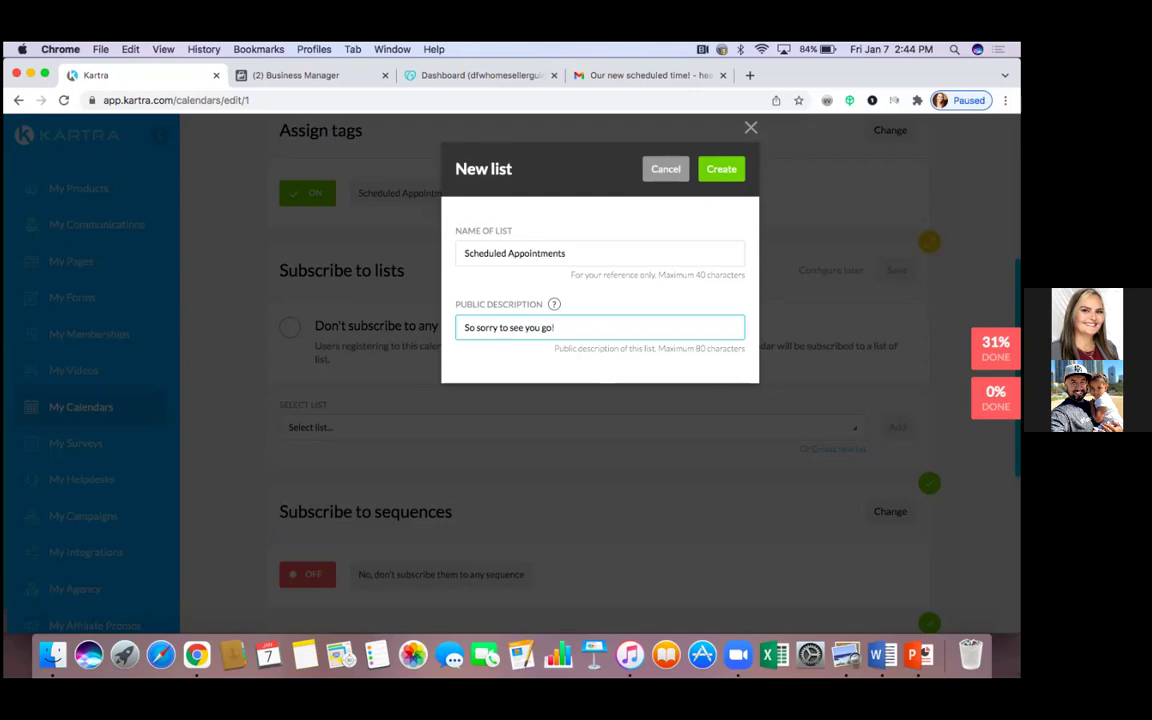
key(BackSpace)
key(BackSpace)
key(BackSpace)
key(BackSpace)
key(BackSpace)
key(BackSpace)
key(BackSpace)
key(BackSpace)
key(BackSpace)
key(BackSpace)
key(BackSpace)
key(BackSpace)
key(BackSpace)
key(BackSpace)
key(BackSpace)
key(BackSpace)
key(BackSpace)
key(BackSpace)
key(BackSpace)
key(BackSpace)
key(BackSpace)
key(BackSpace)
key(BackSpace)
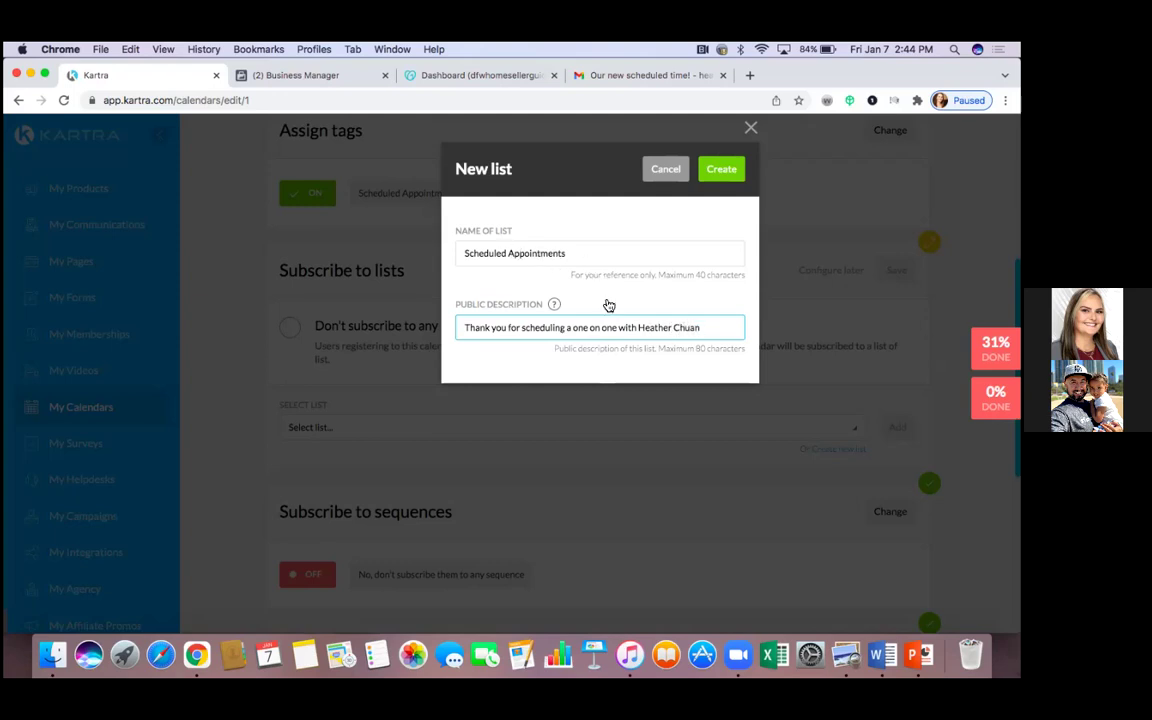
click(618, 329)
text(call)
click(728, 171)
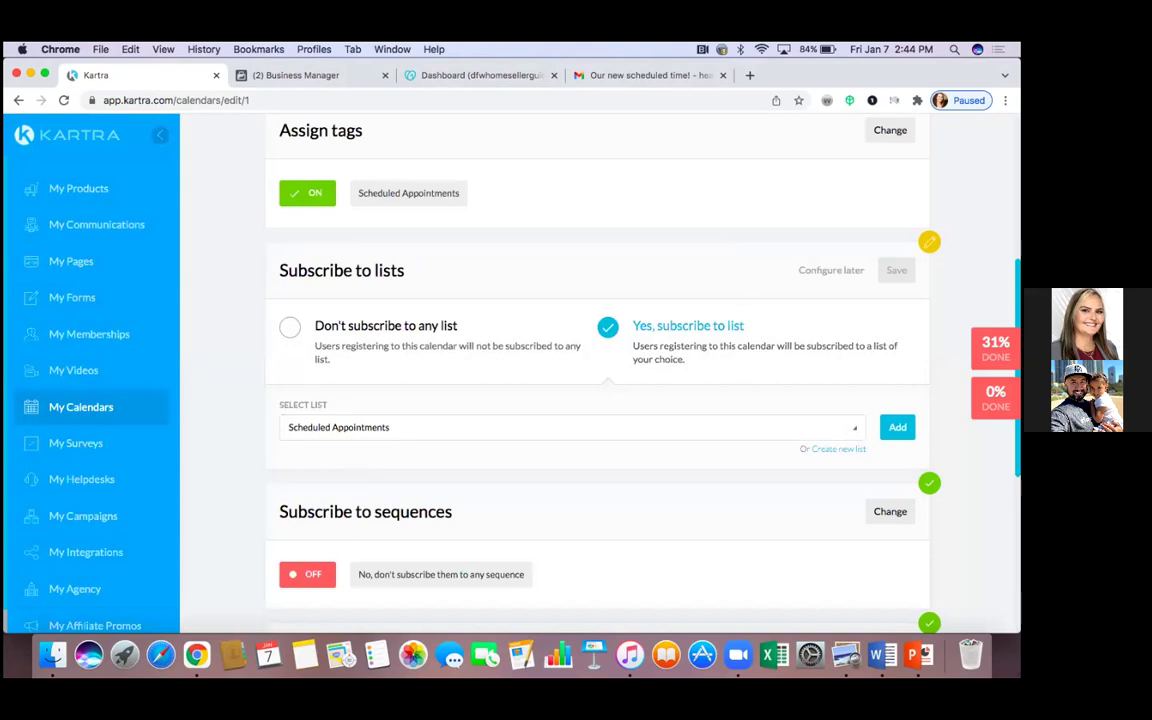
Step: Add the Scheduled Appointments list to Subscribe to lists and save the setting
click(897, 427)
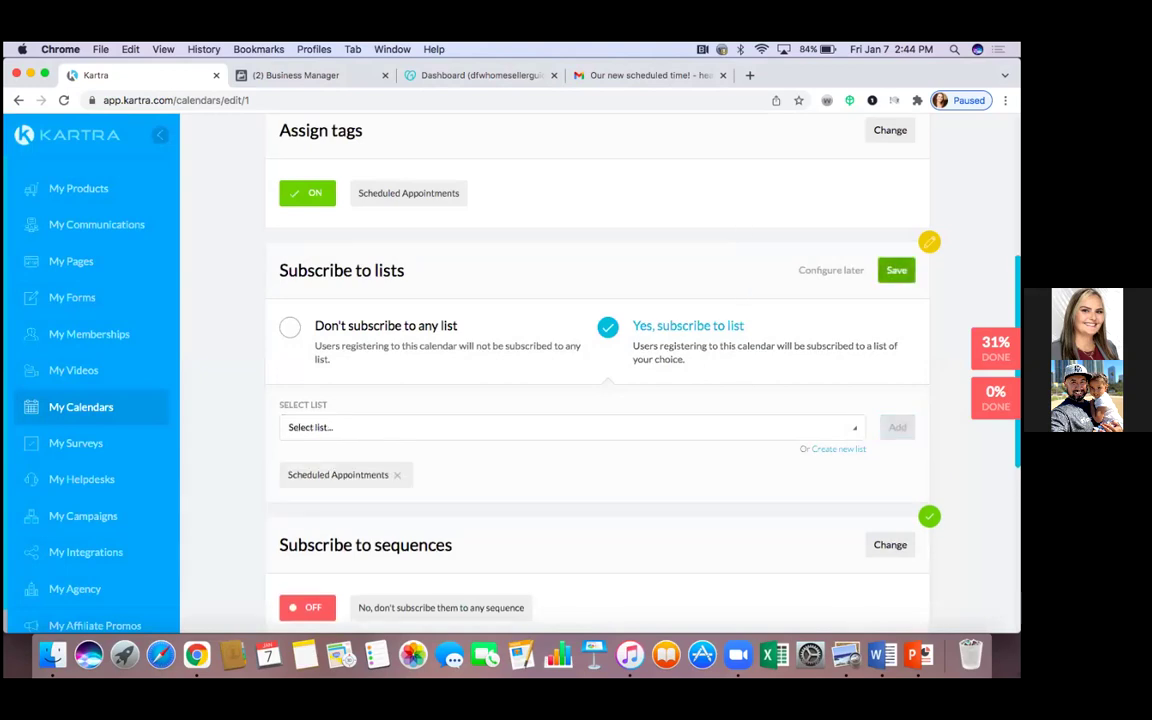
click(896, 270)
scroll(770, 422, down, 4)
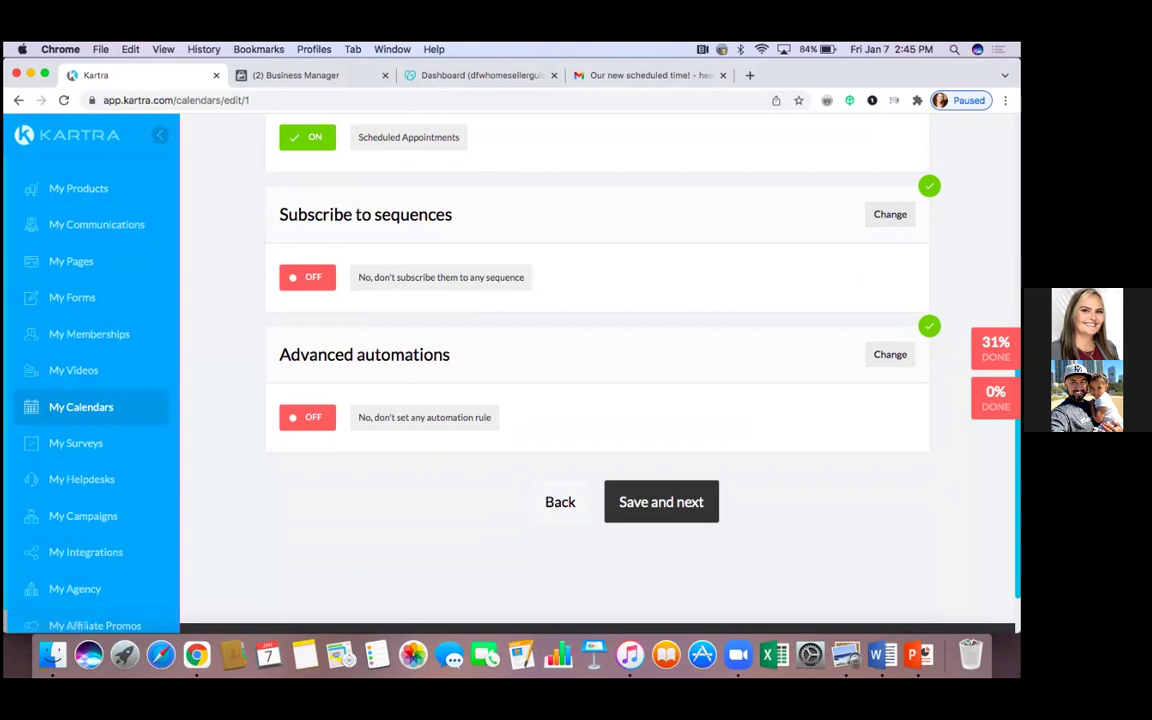
Step: Finish the calendar, choose 'Kartra hosted page', and make its URL editable to pick a domain
click(663, 506)
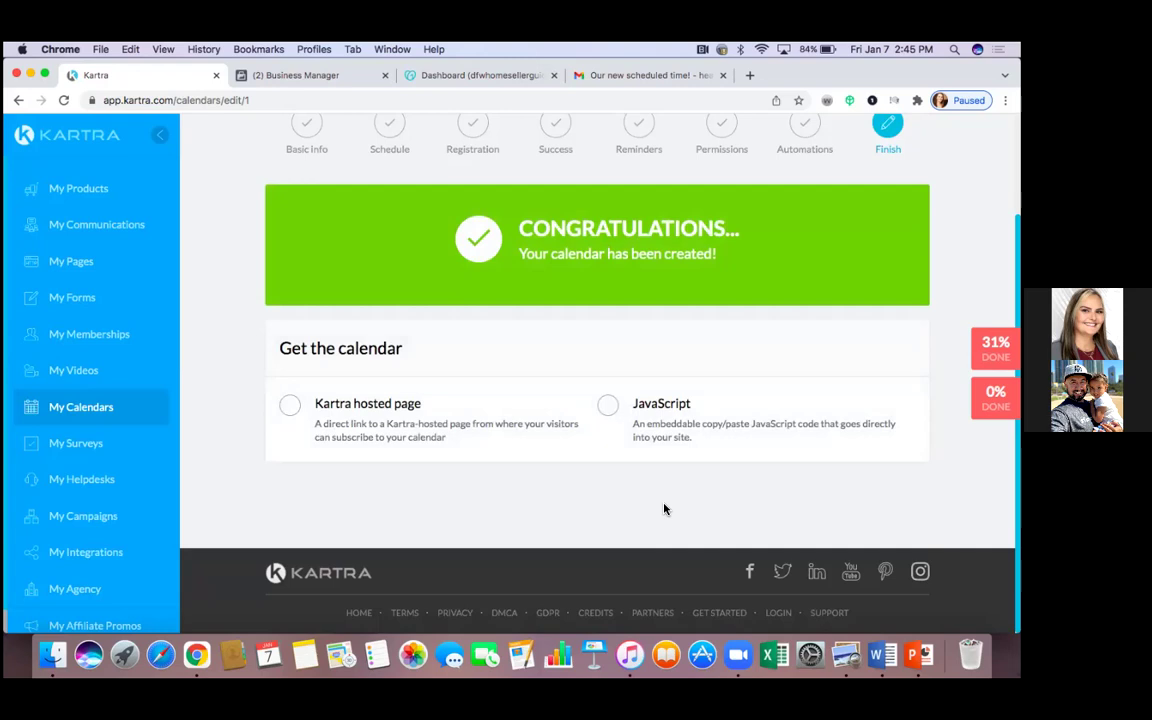
click(289, 404)
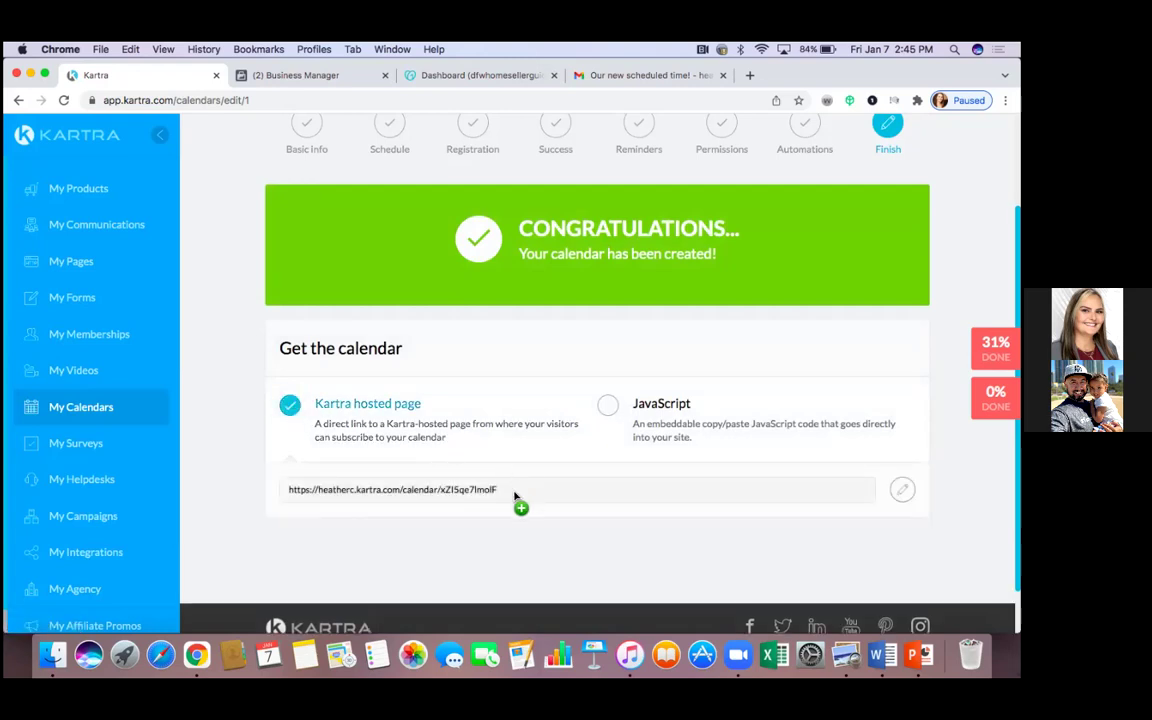
click(902, 489)
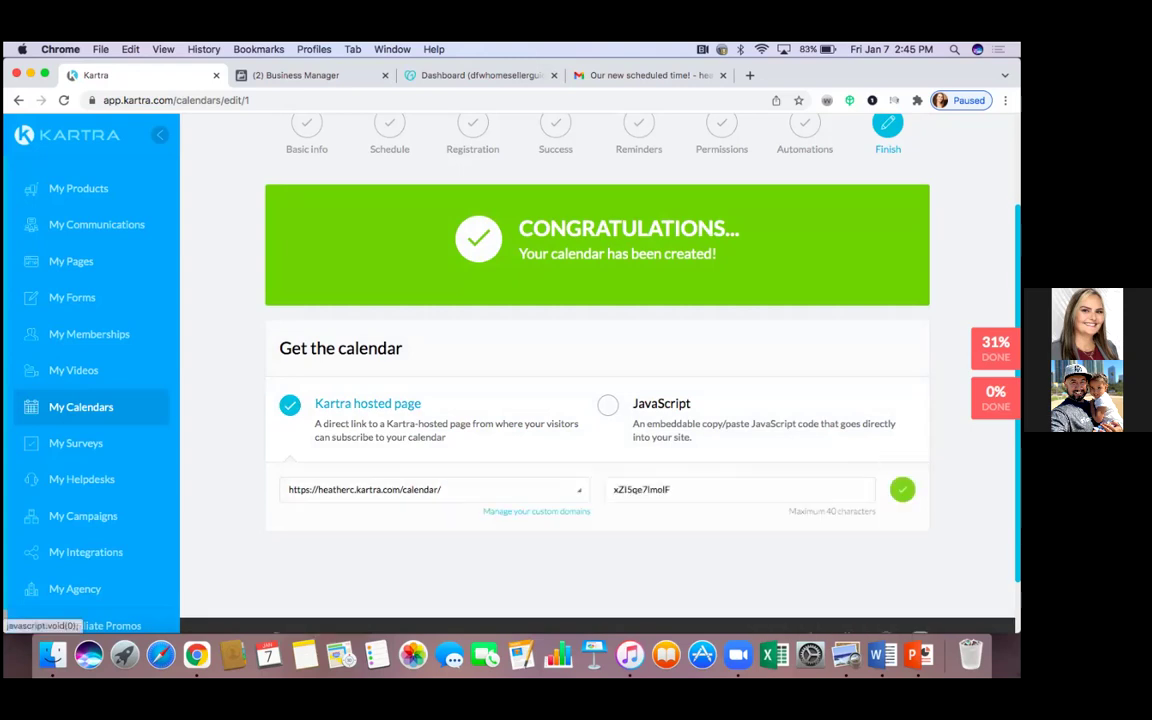
click(554, 496)
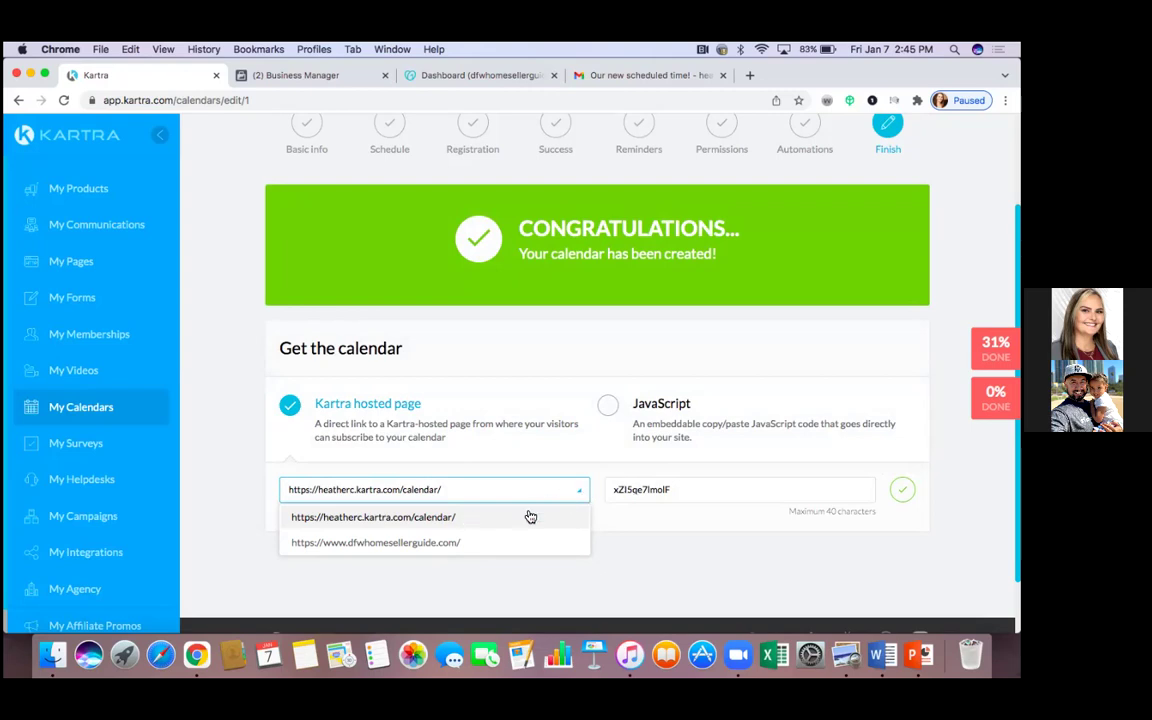
Step: Set the hosted link to the dfwhomesellerguide.com domain with slug 'booknow' and save it
click(444, 545)
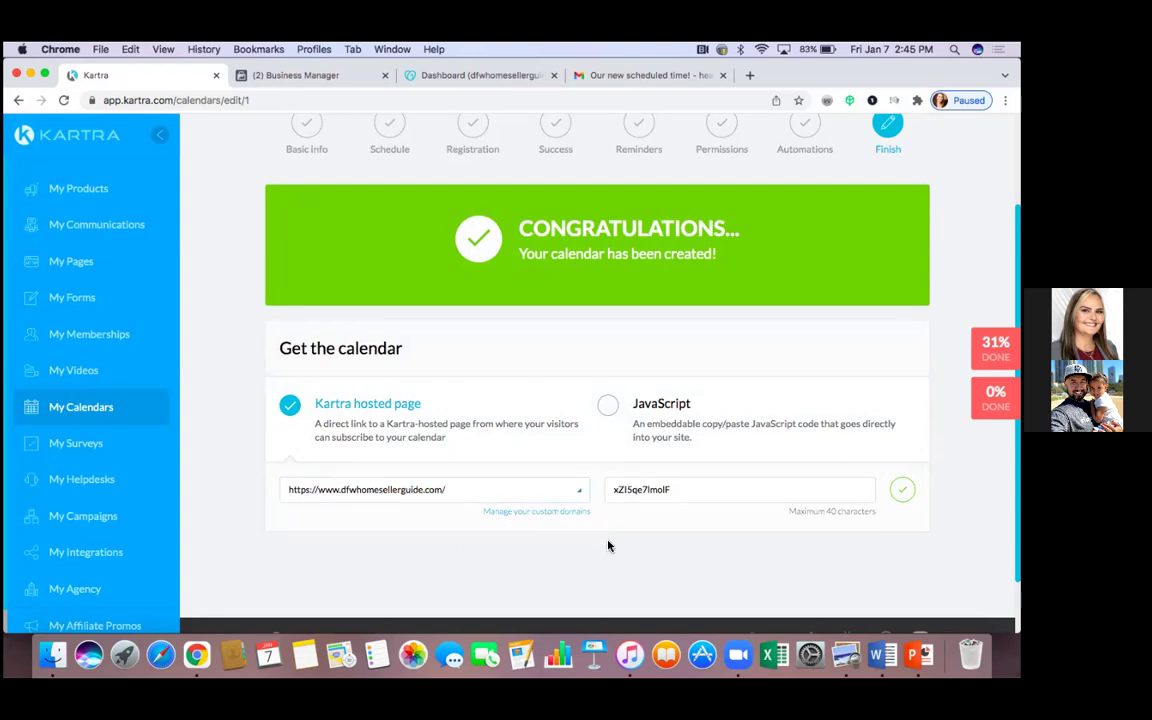
click(467, 493)
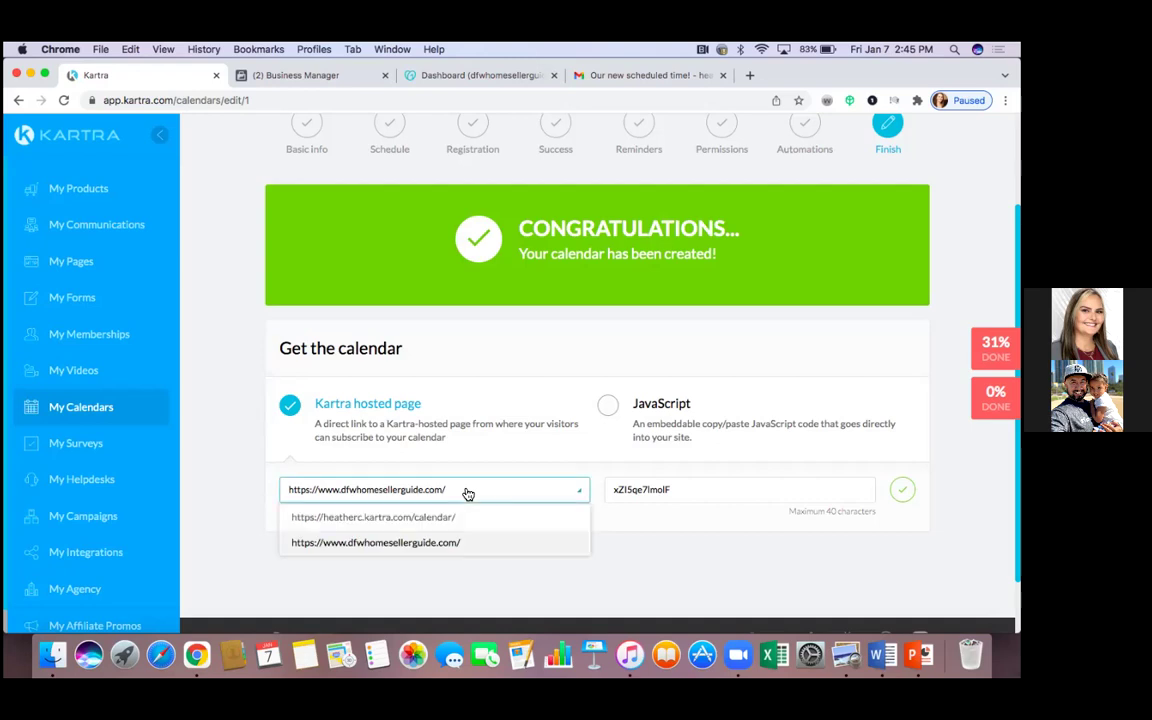
click(725, 486)
key(BackSpace)
key(BackSpace)
key(BackSpace)
key(BackSpace)
key(BackSpace)
key(BackSpace)
key(BackSpace)
key(BackSpace)
key(BackSpace)
key(BackSpace)
key(BackSpace)
key(BackSpace)
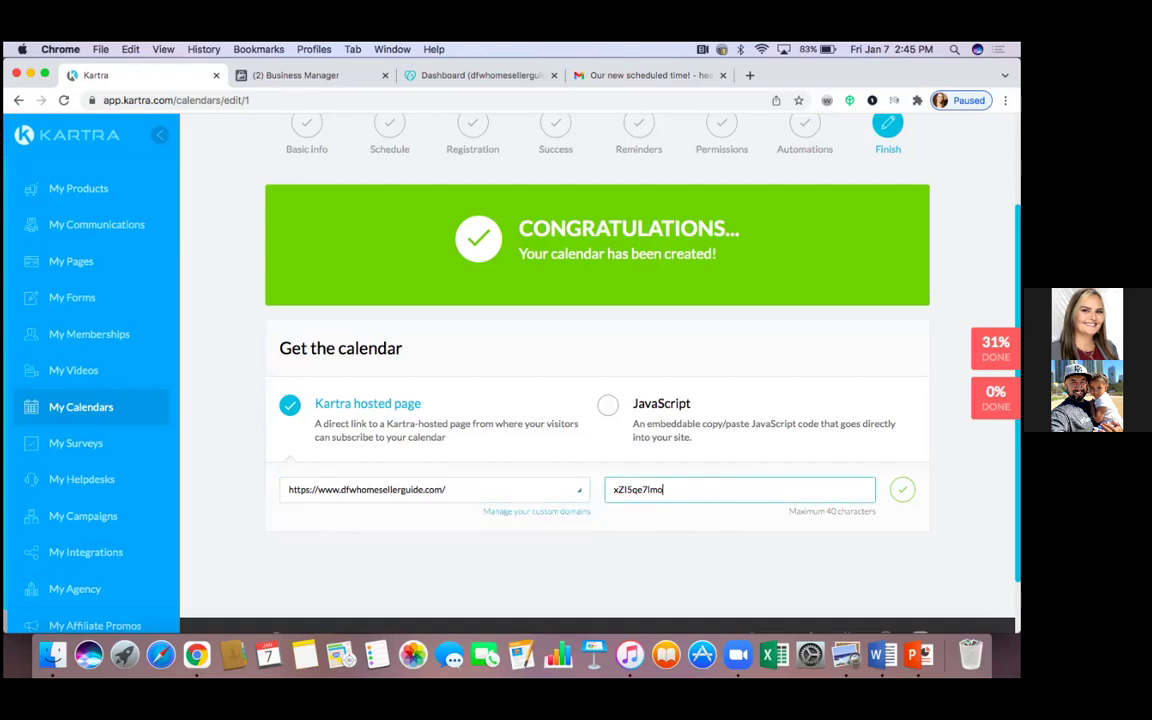
text(c)
key(BackSpace)
text(calendar)
key(BackSpace)
key(BackSpace)
key(BackSpace)
key(BackSpace)
key(BackSpace)
key(BackSpace)
key(BackSpace)
key(BackSpace)
text(booknow)
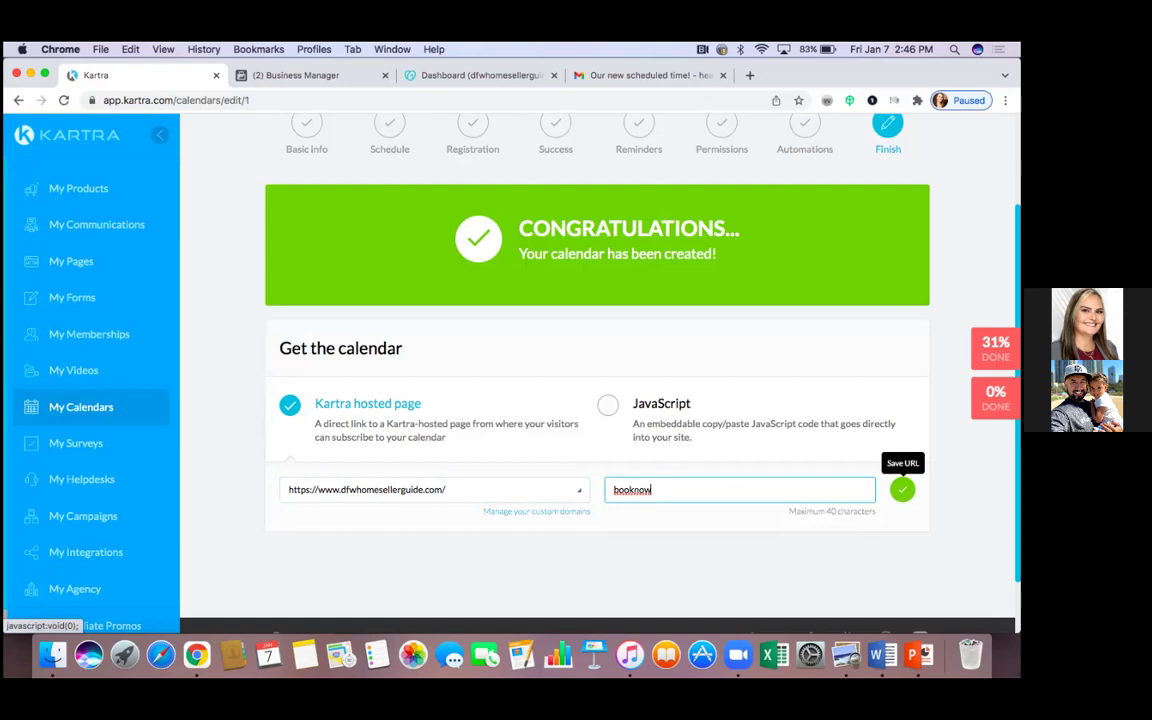
click(902, 489)
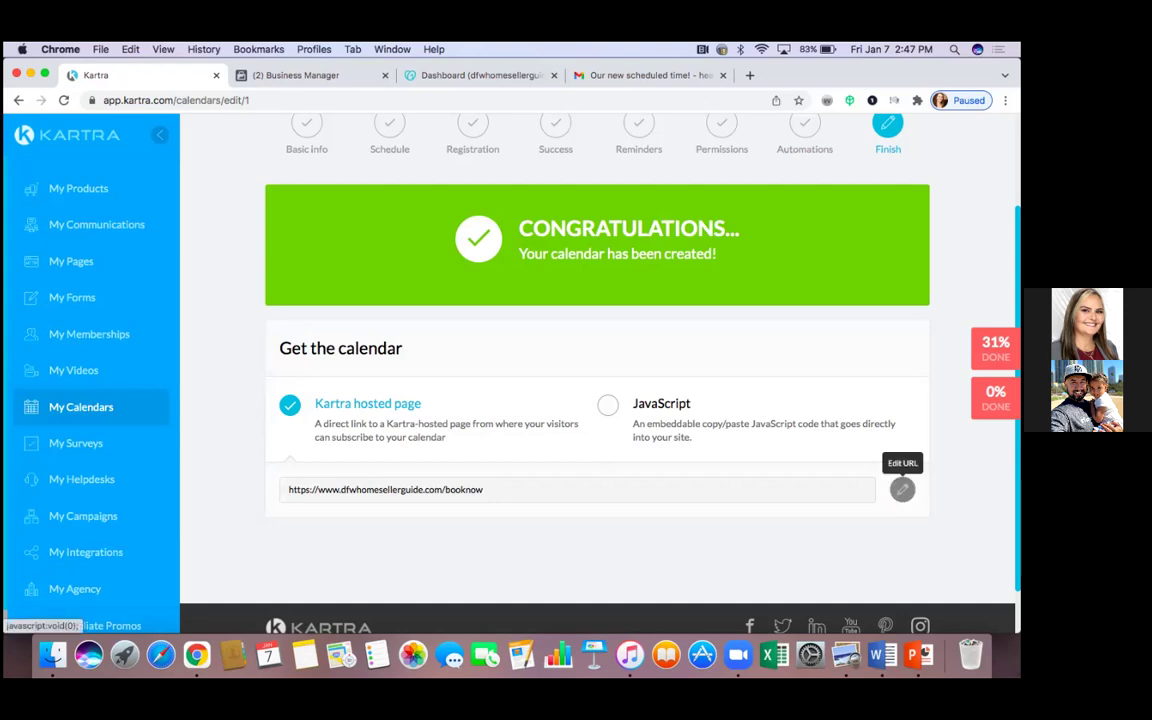
Step: Keep the dfwhomesellerguide.com domain, replace the 'booknow' slug with 'calendar', and save
click(902, 489)
click(508, 493)
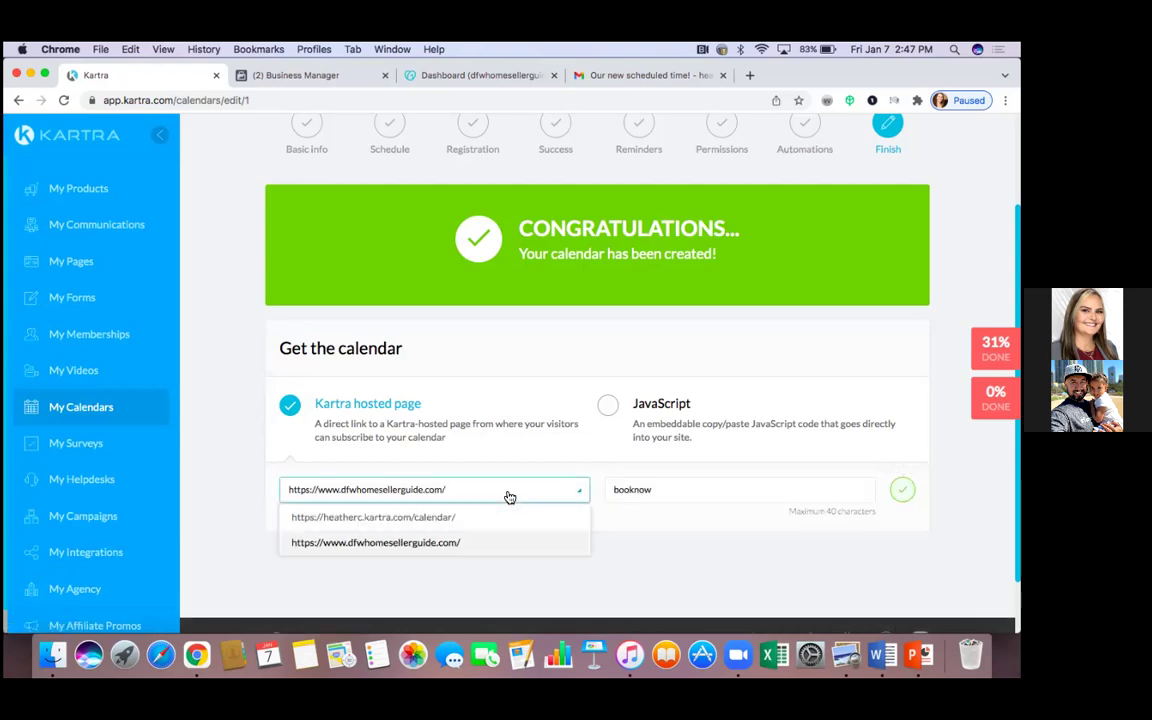
click(510, 495)
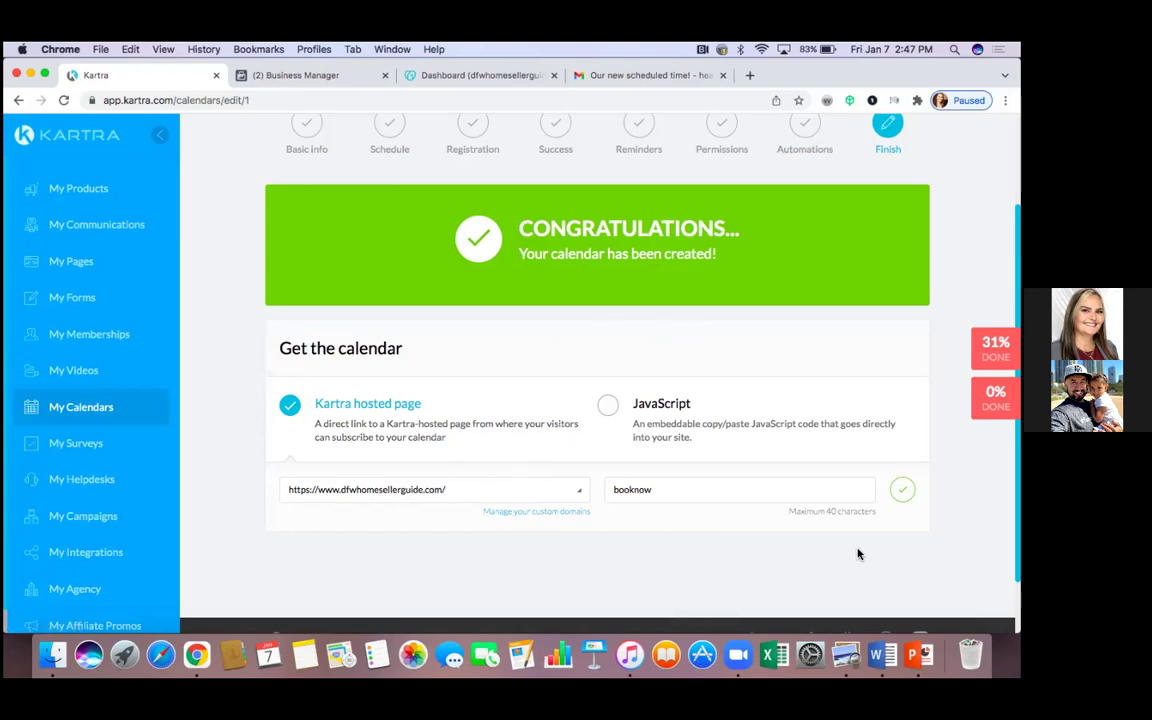
click(694, 489)
key(BackSpace)
key(BackSpace)
key(BackSpace)
key(BackSpace)
key(BackSpace)
key(BackSpace)
key(BackSpace)
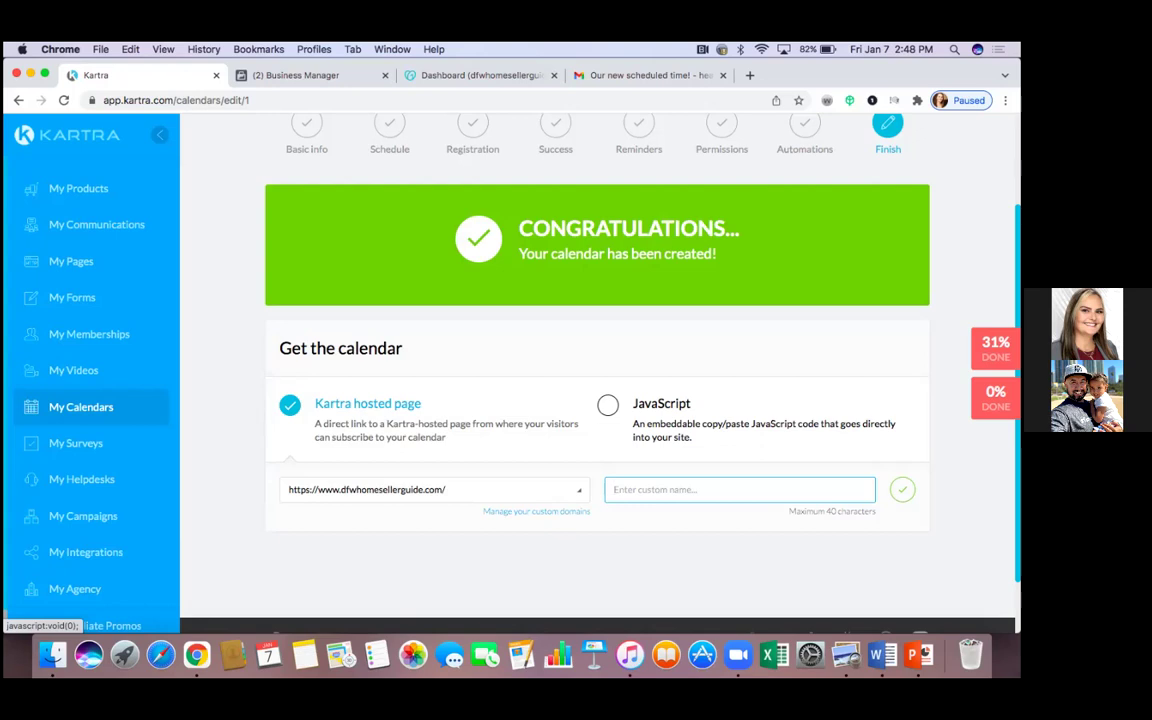
text(calendar)
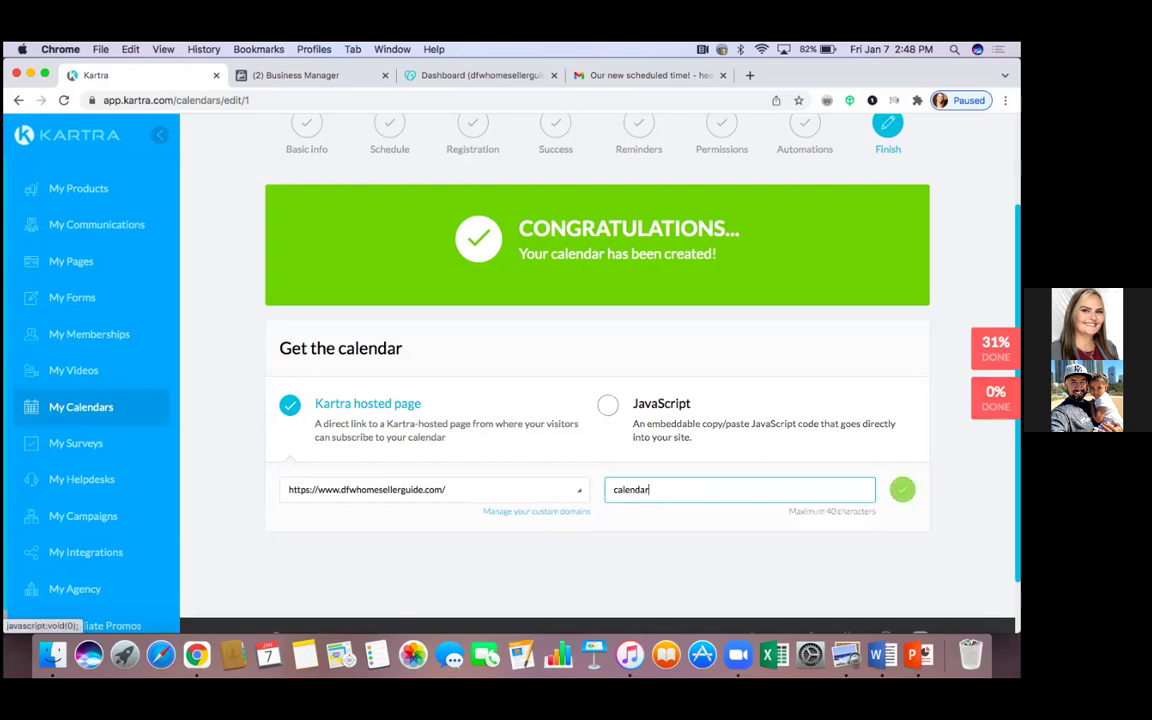
click(902, 489)
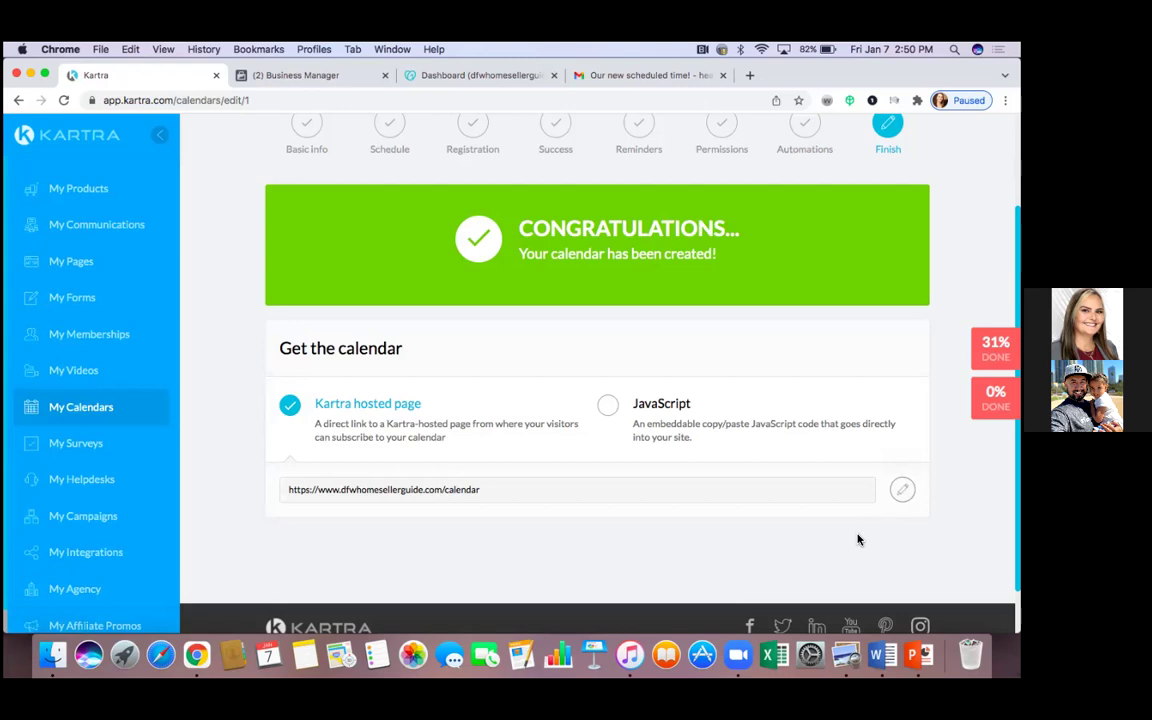
Step: Review the saved /calendar link, then go to the Leads page under My Communications
scroll(857, 540, up, 3)
scroll(857, 540, down, 3)
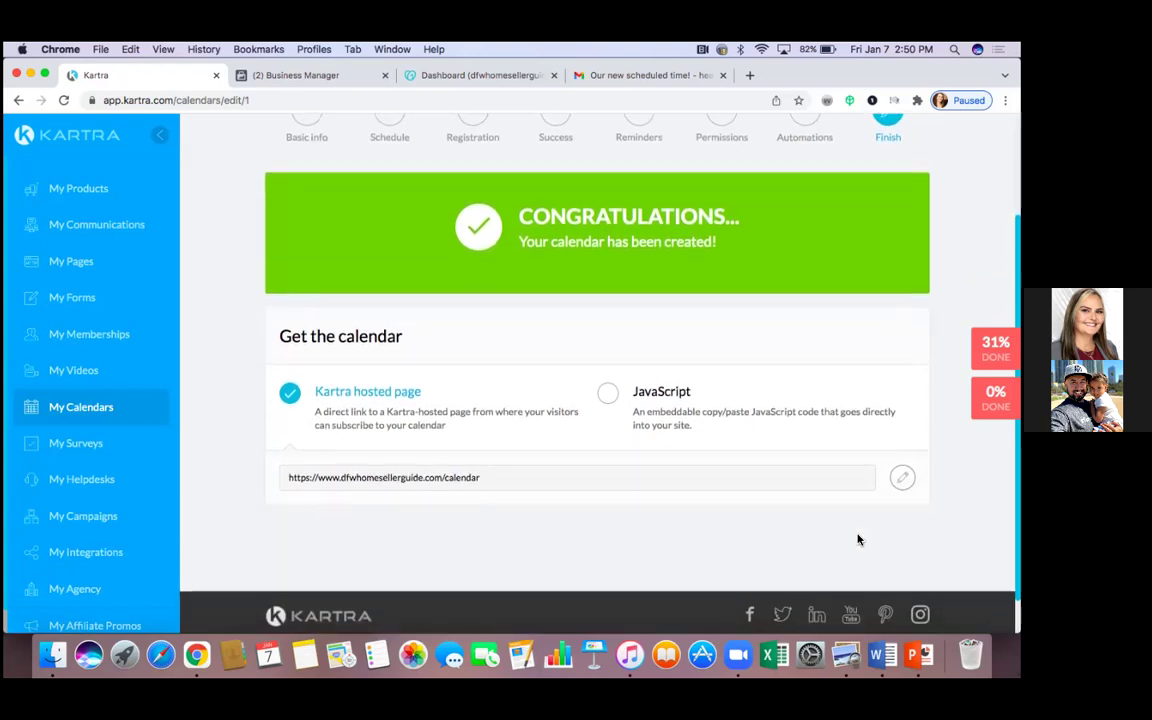
scroll(857, 540, up, 3)
scroll(857, 540, down, 3)
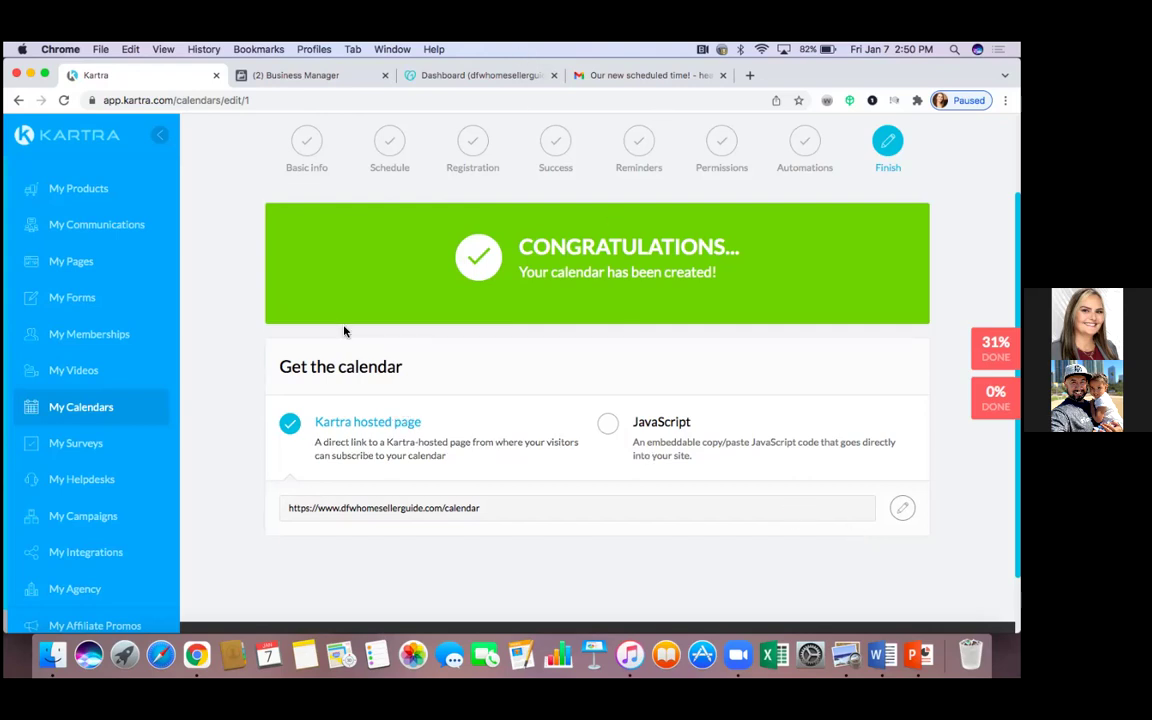
click(122, 234)
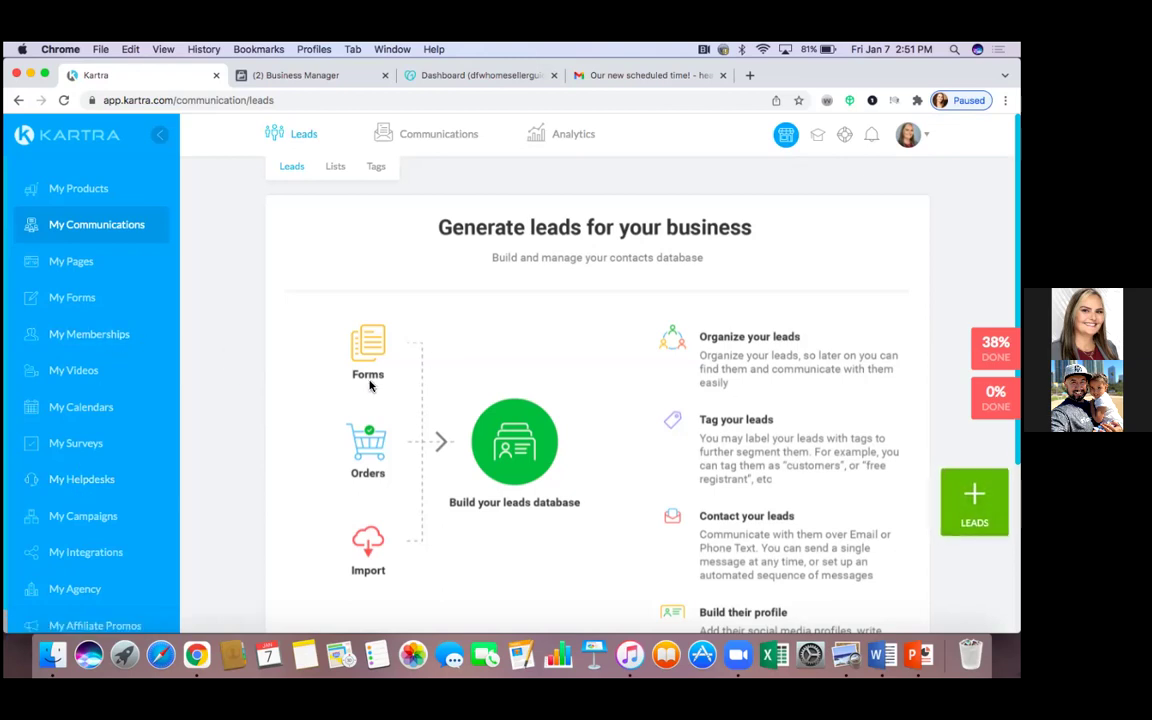
Step: Open the Add new lead dialog with the + LEADS button
click(972, 500)
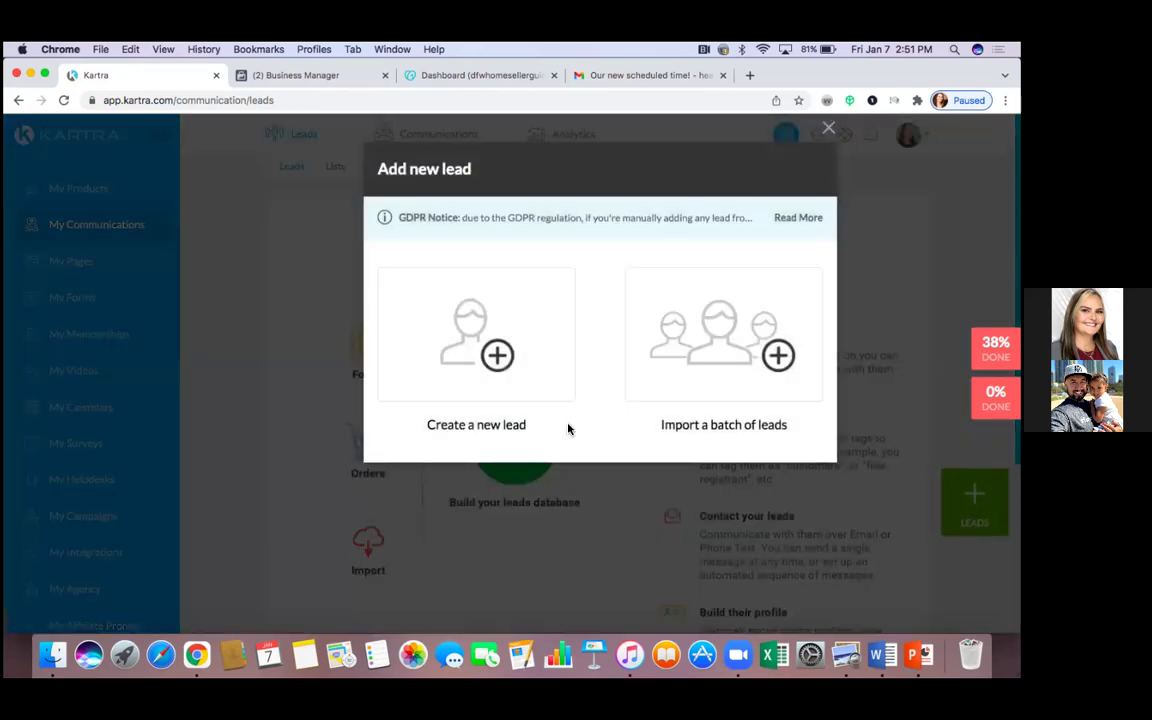
Step: Choose to create a single new lead and enter the lead's first and last name
click(487, 358)
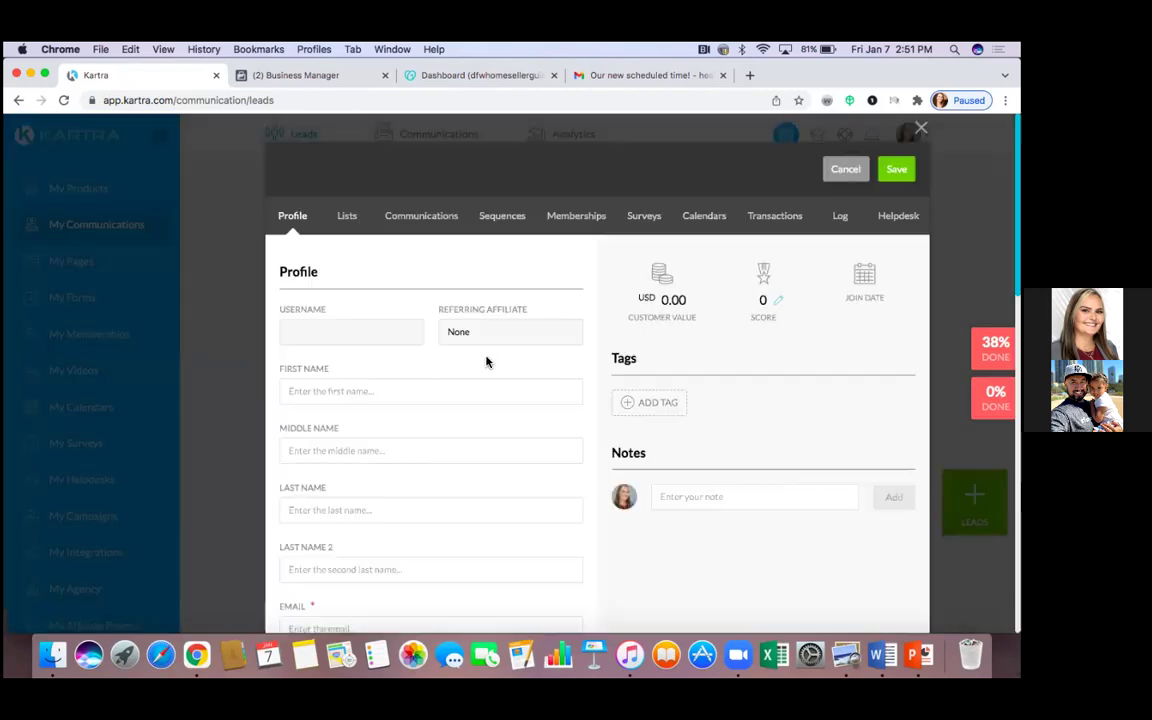
scroll(536, 433, down, 5)
scroll(536, 433, down, 10)
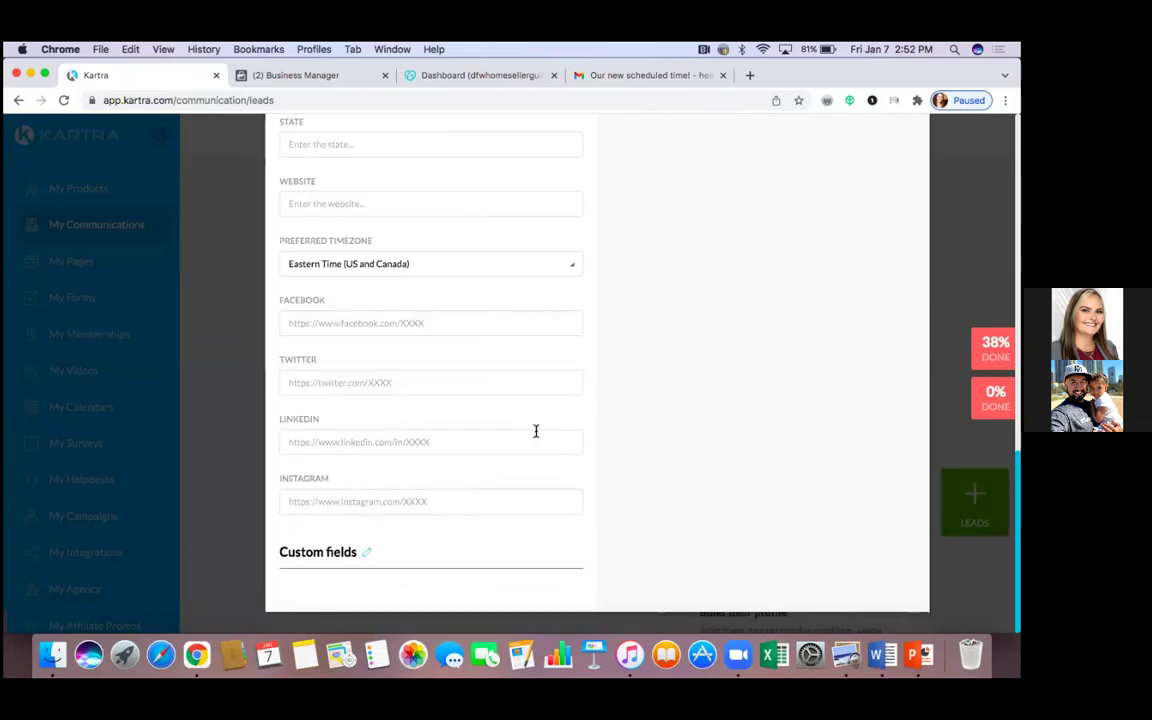
scroll(536, 431, up, 15)
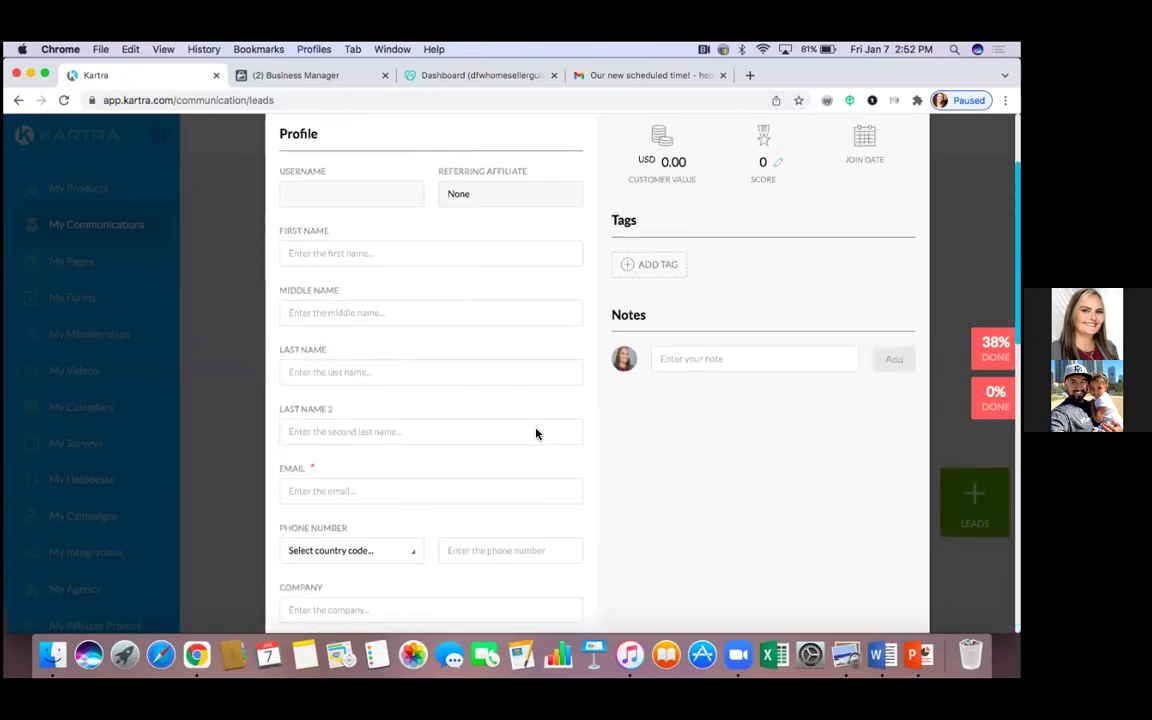
scroll(536, 433, up, 3)
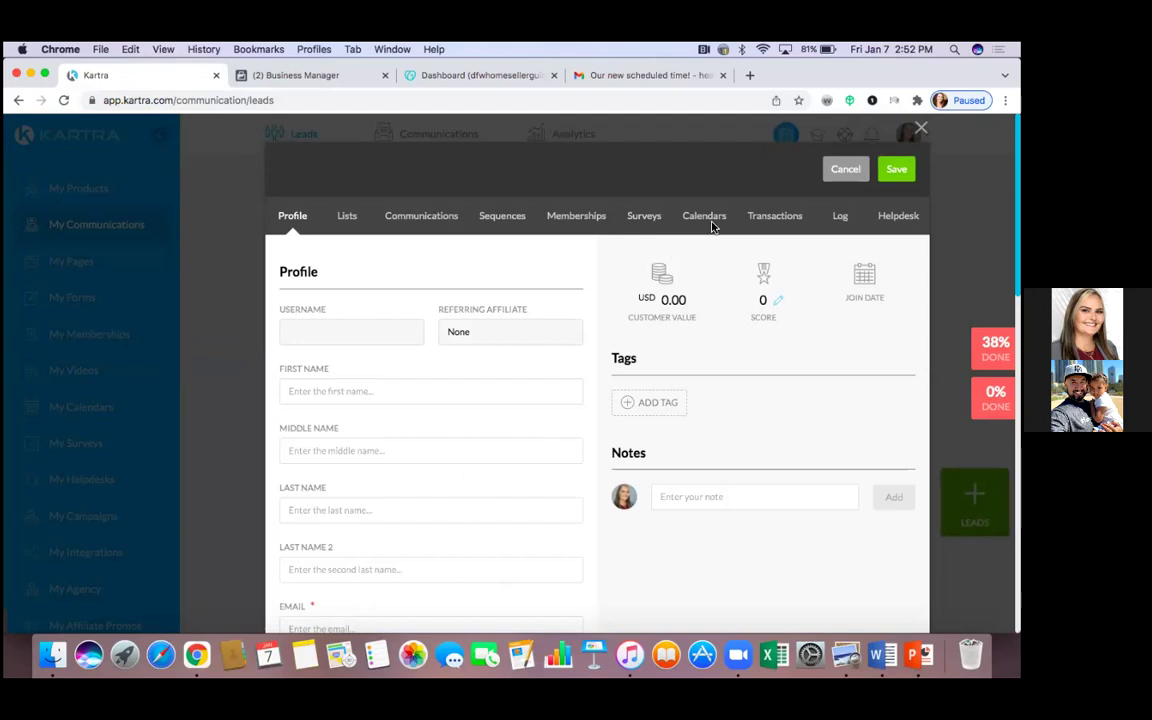
click(323, 390)
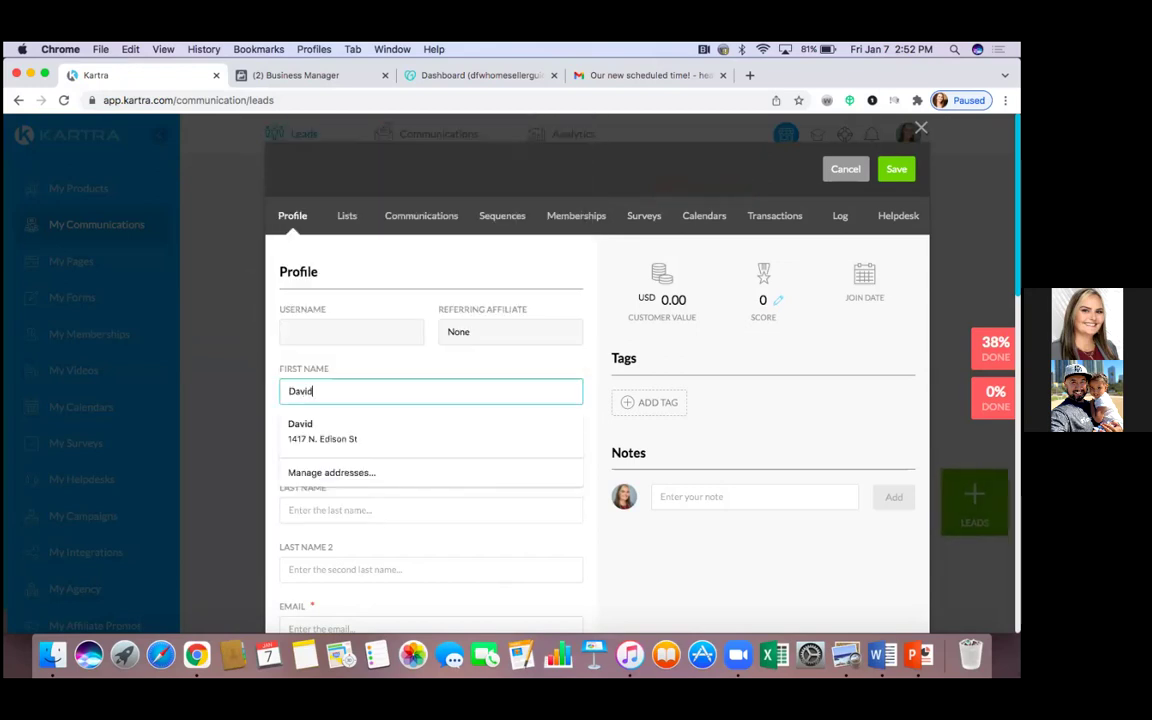
key(Tab)
key(Tab)
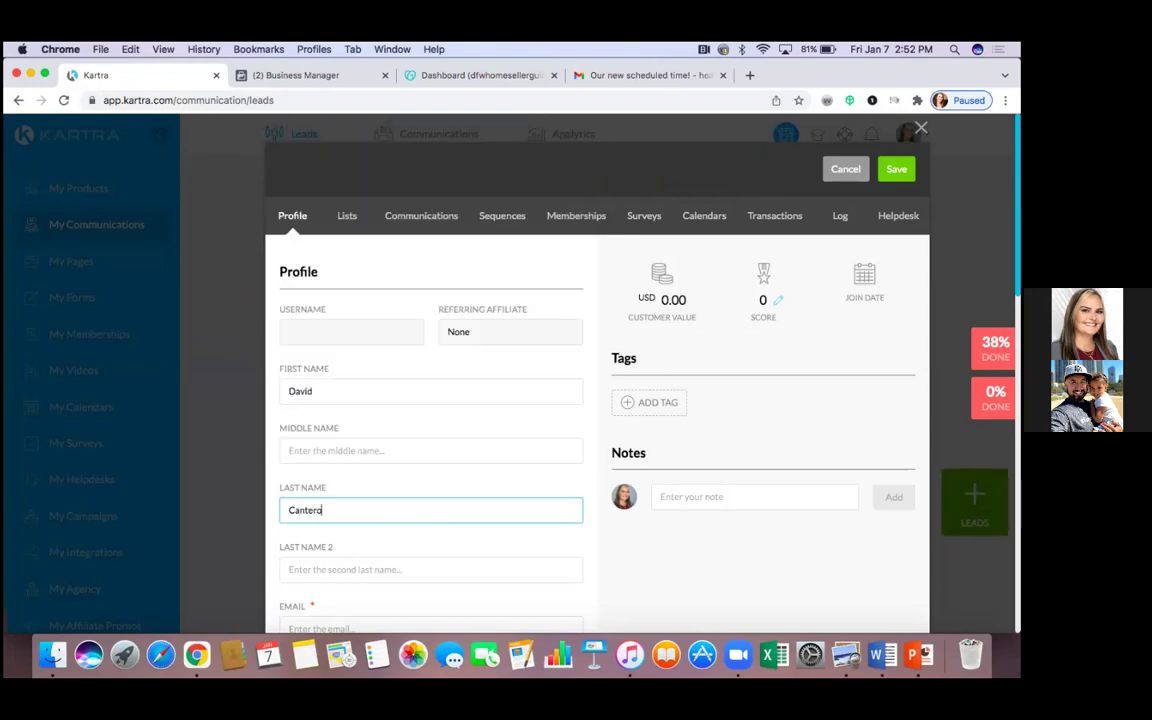
click(704, 222)
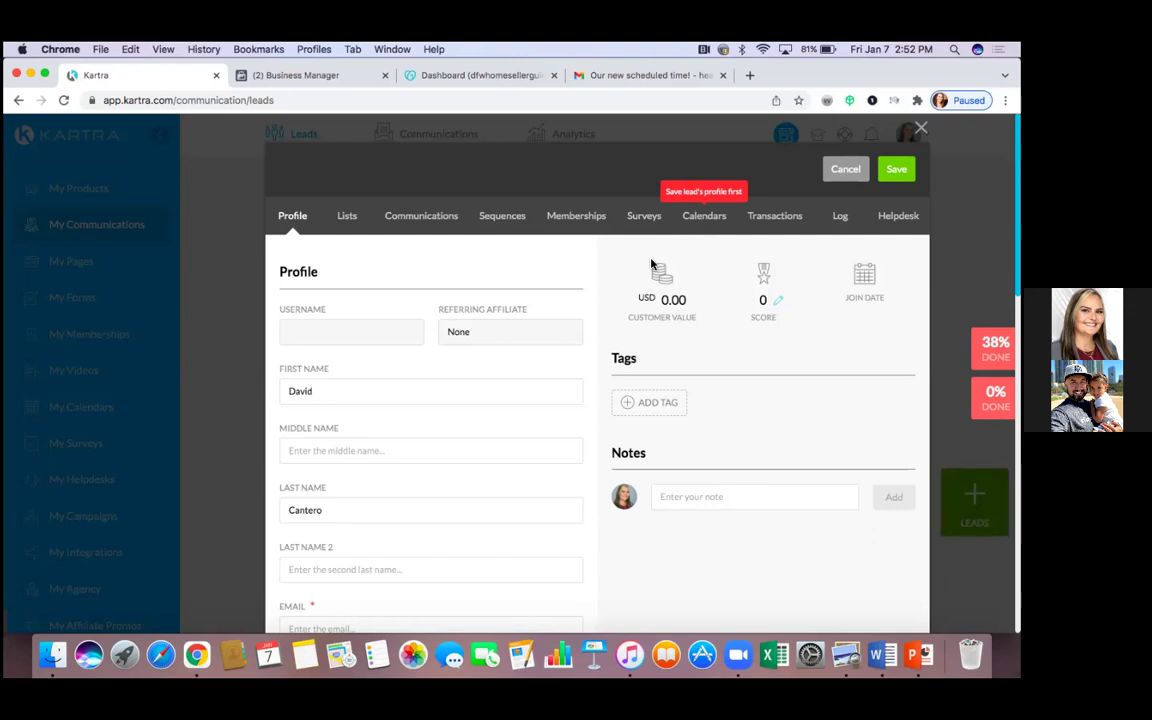
scroll(590, 378, down, 3)
scroll(590, 378, down, 5)
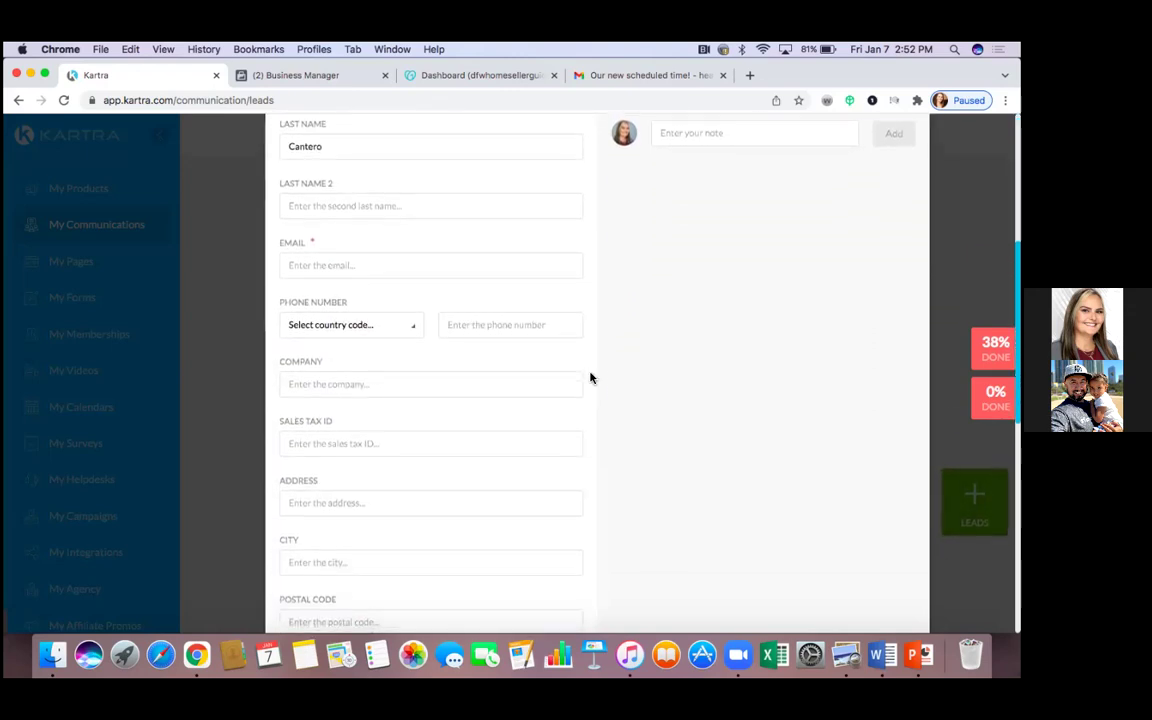
Step: Enter the lead's email address and save the new lead
click(376, 267)
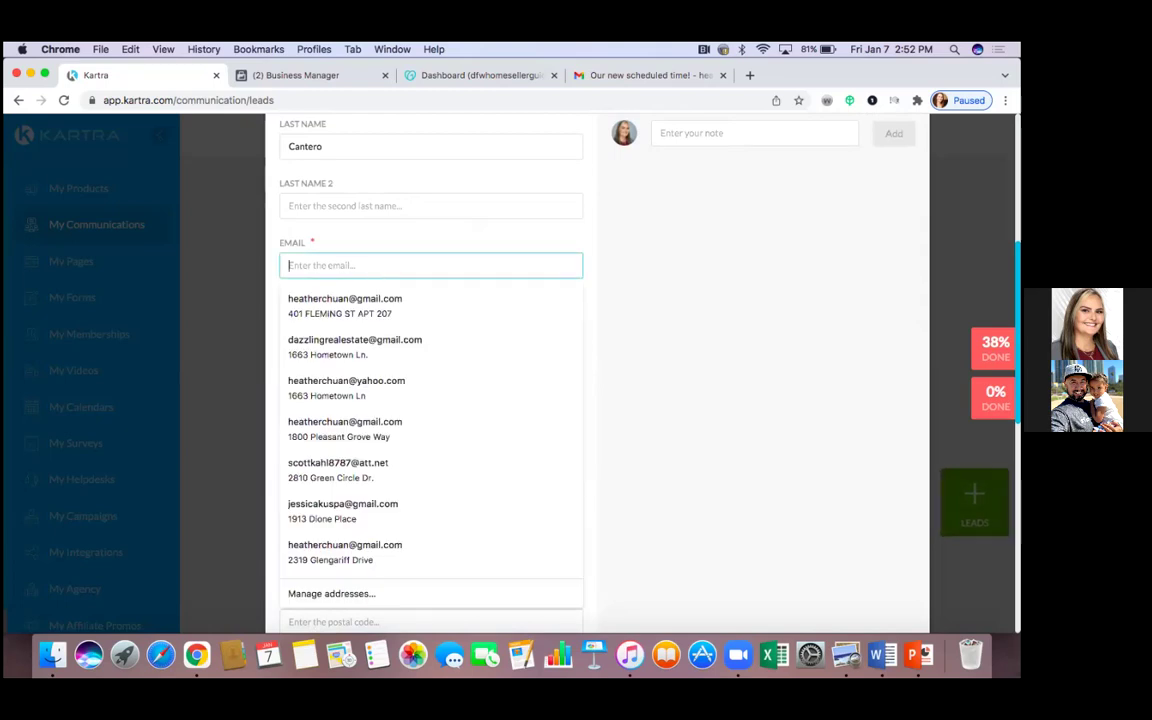
text(david@)
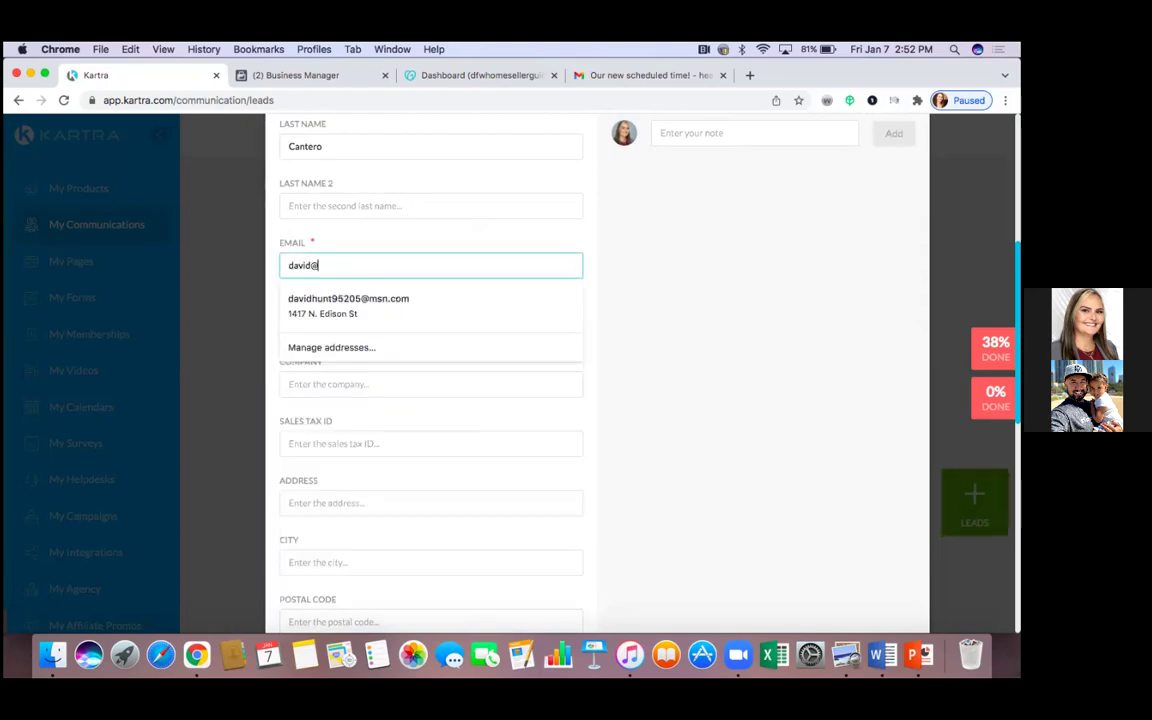
text(something.com)
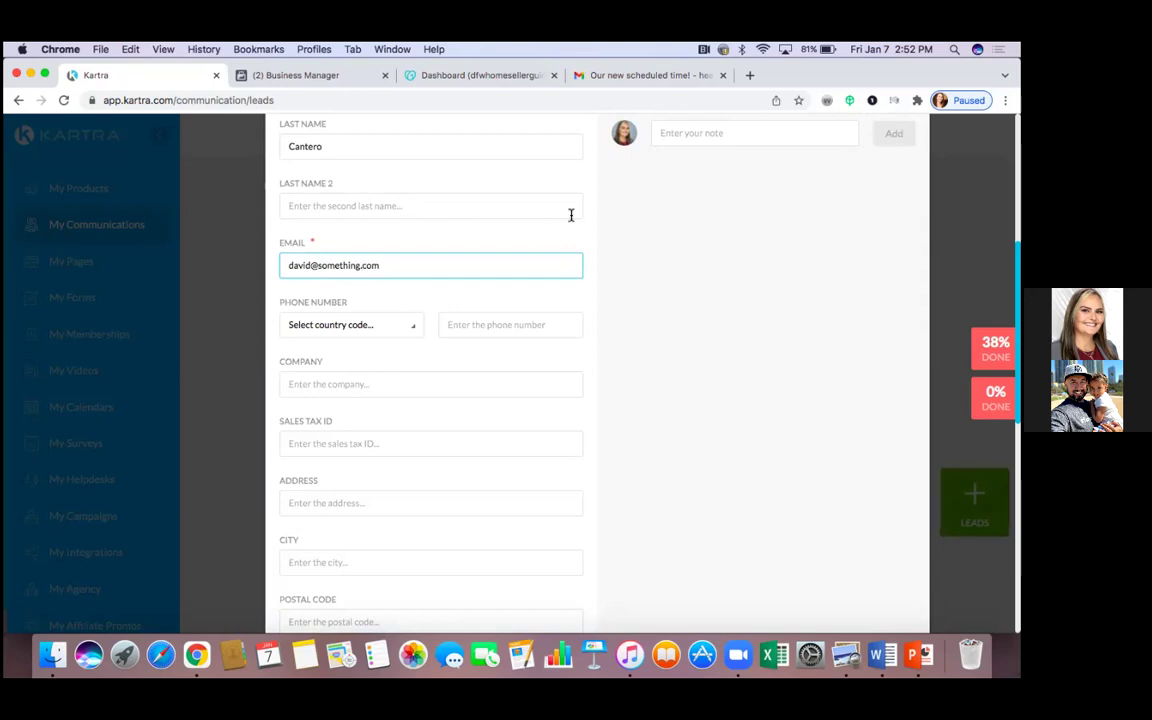
scroll(571, 216, up, 5)
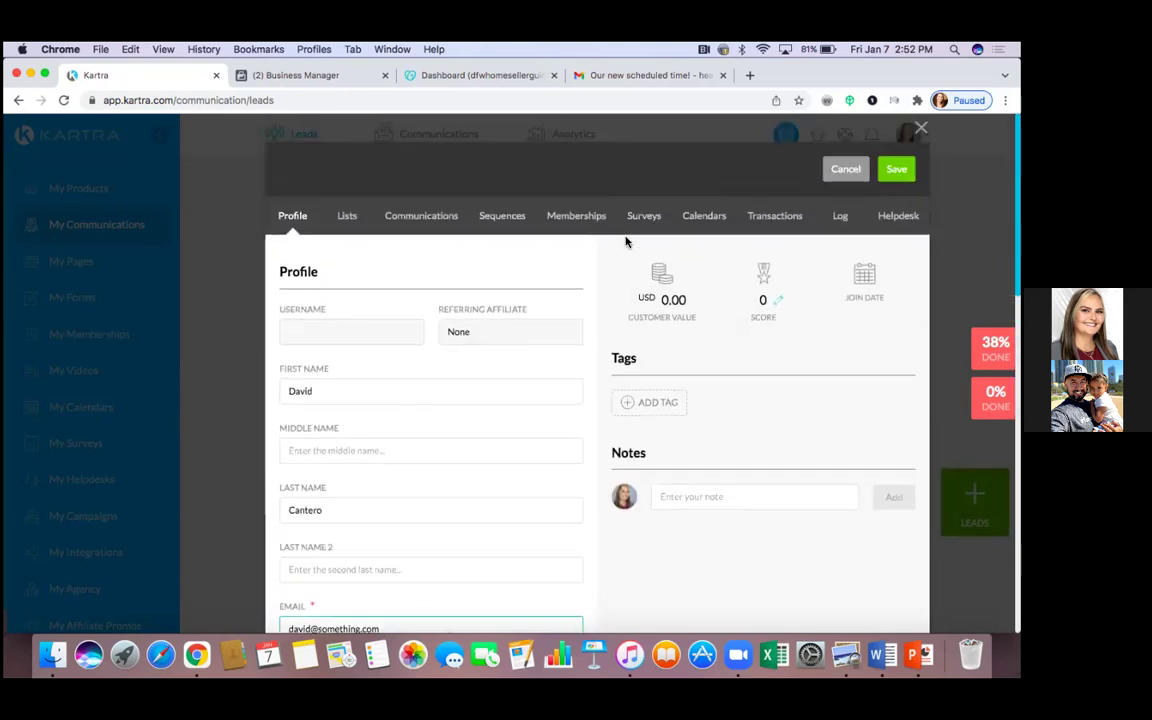
click(707, 219)
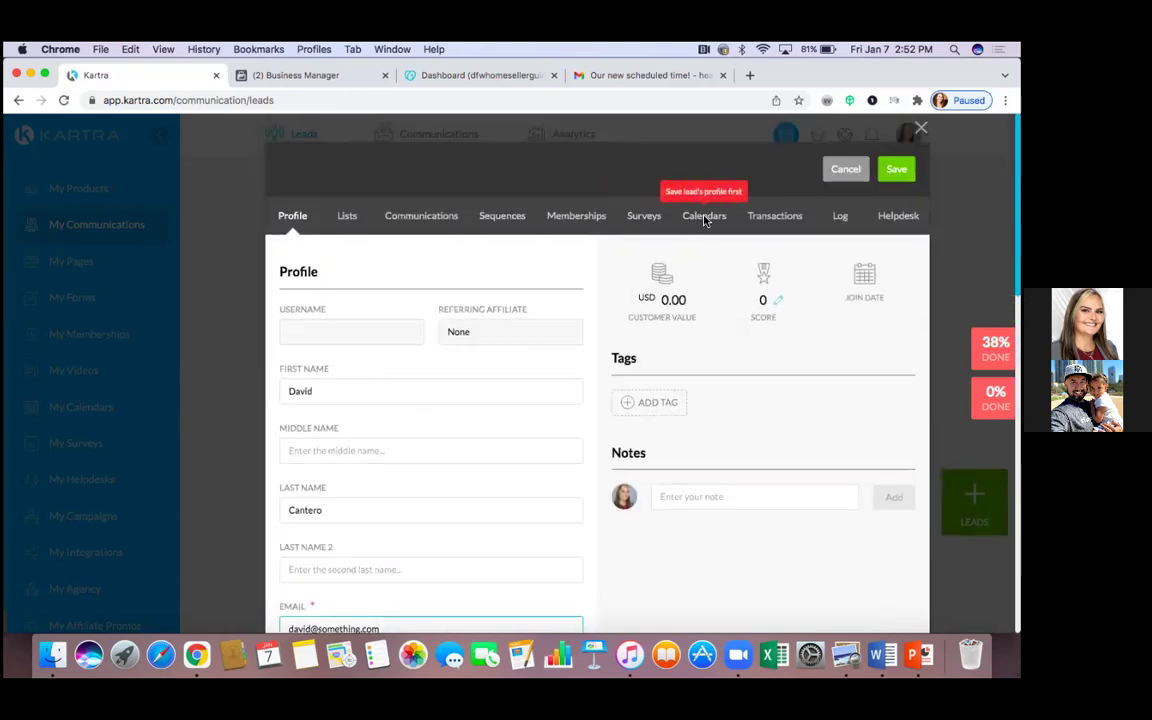
click(896, 169)
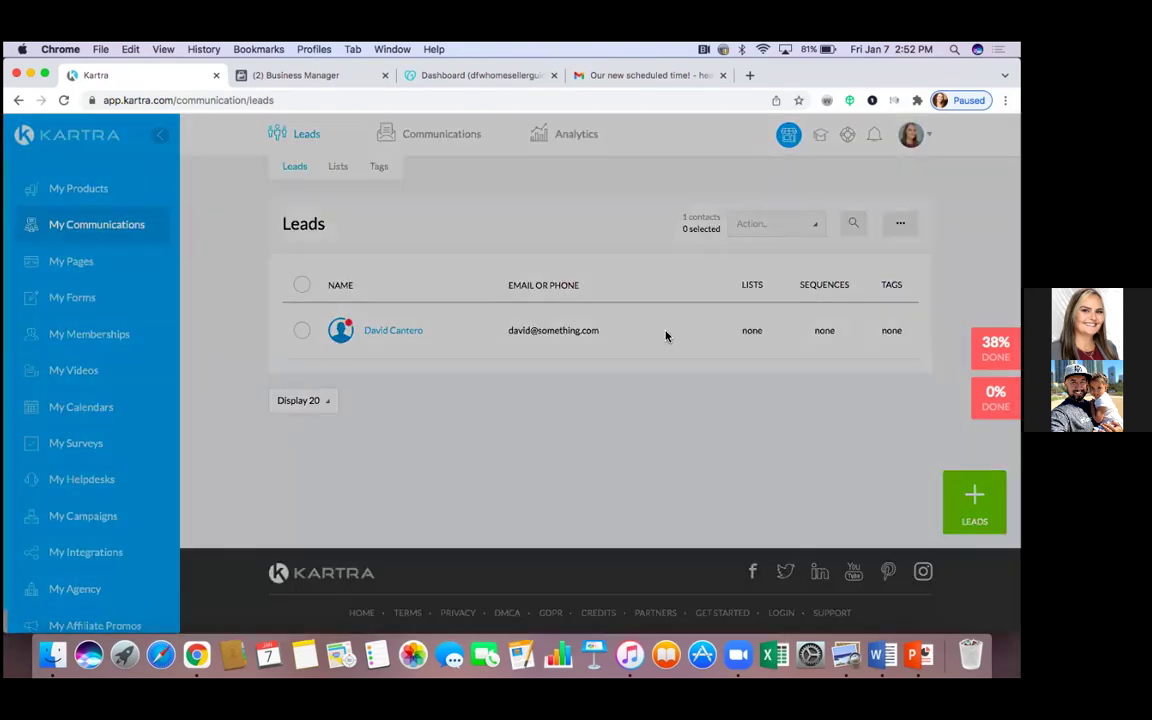
Step: In the lead's Calendars tab, choose the appointments calendar and the 'Book Your One On One Call Now' class
click(666, 333)
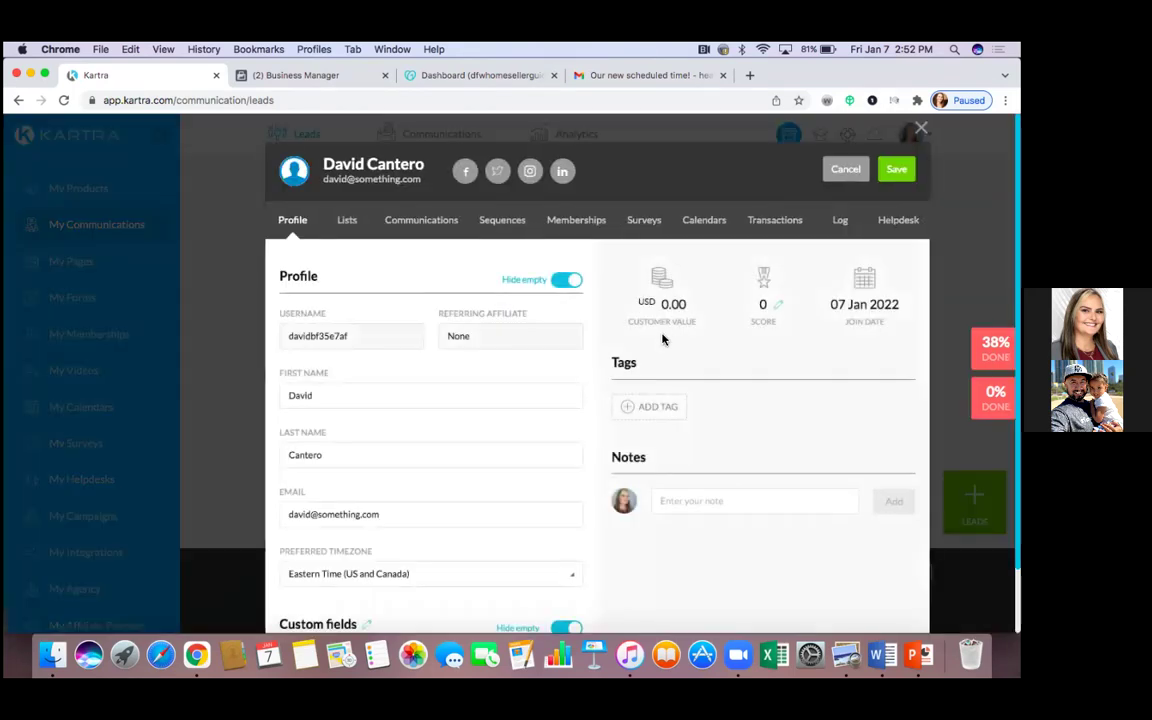
click(700, 223)
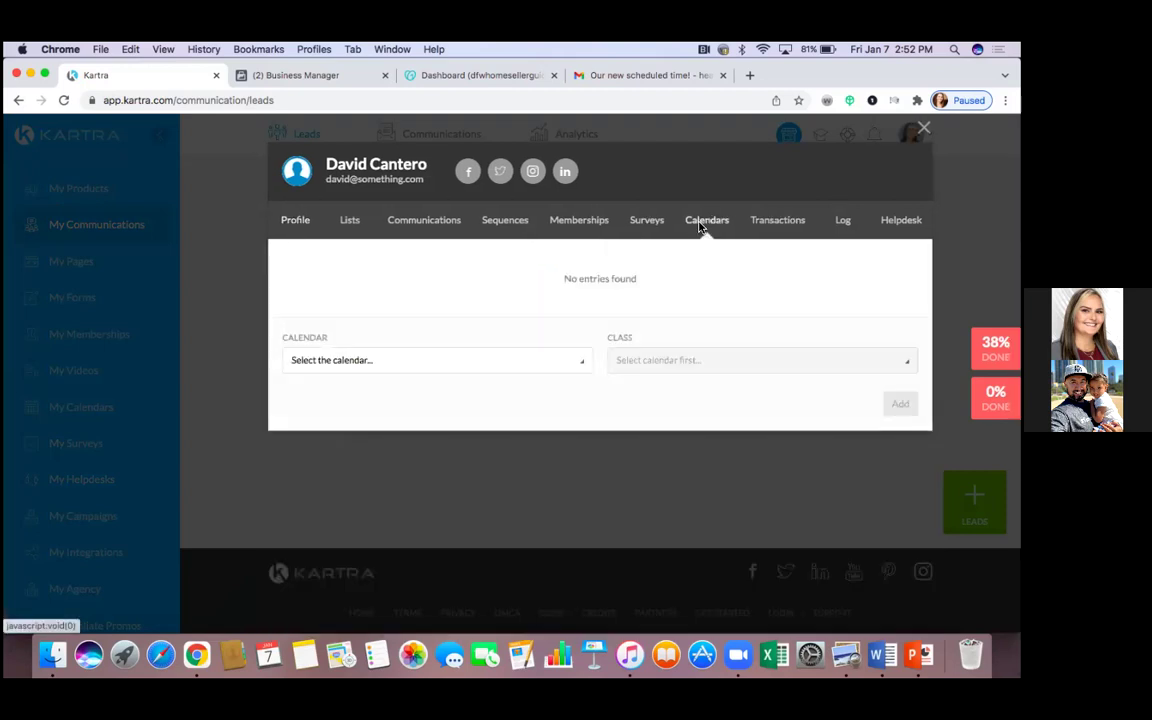
click(549, 369)
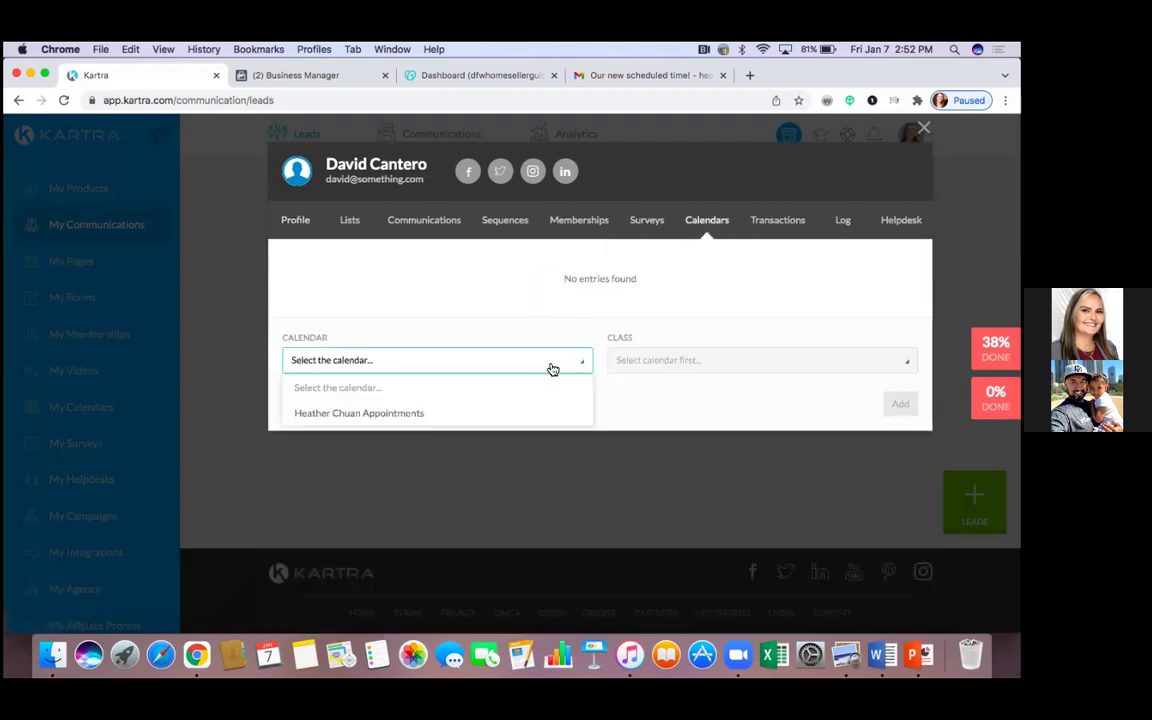
click(407, 414)
click(686, 366)
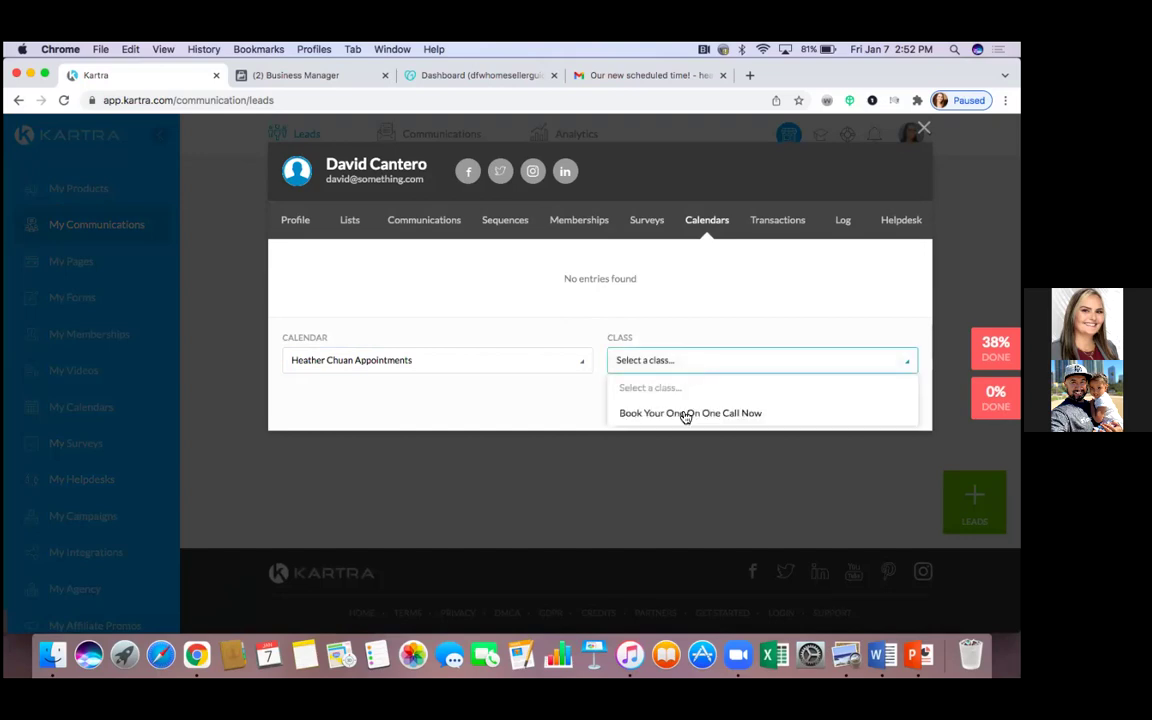
click(685, 414)
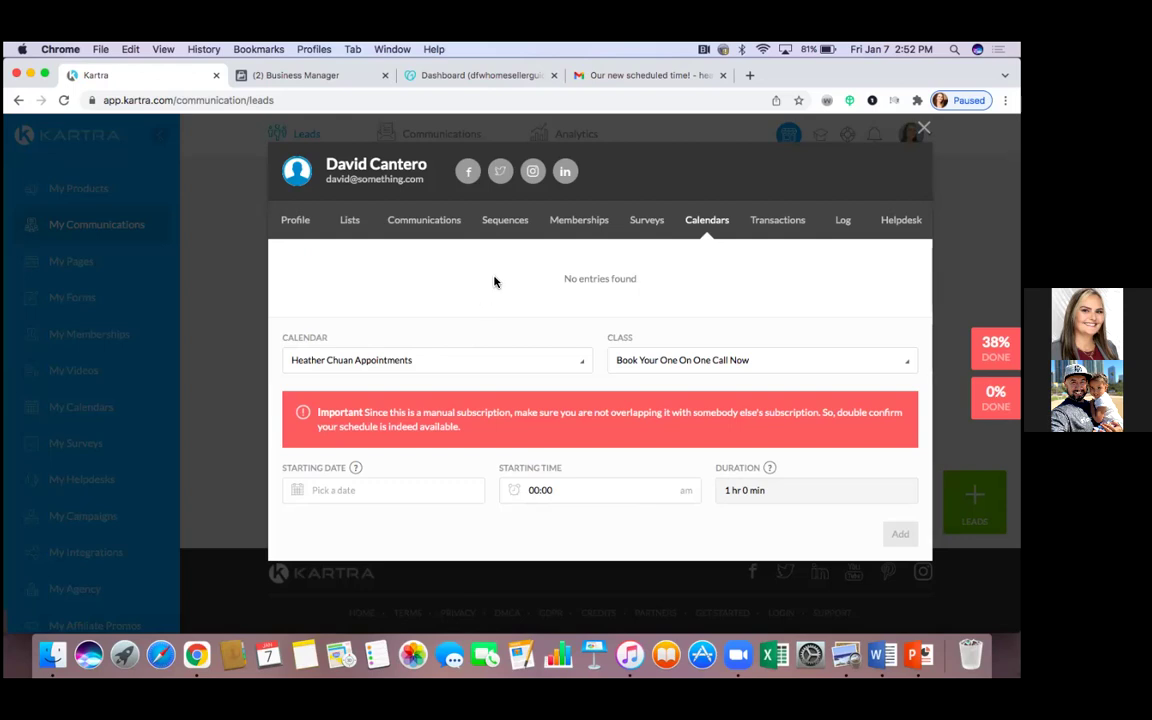
Step: Add the subscription starting 01/10/2022 at 08:00, then close the contact and go to My Pages
click(404, 488)
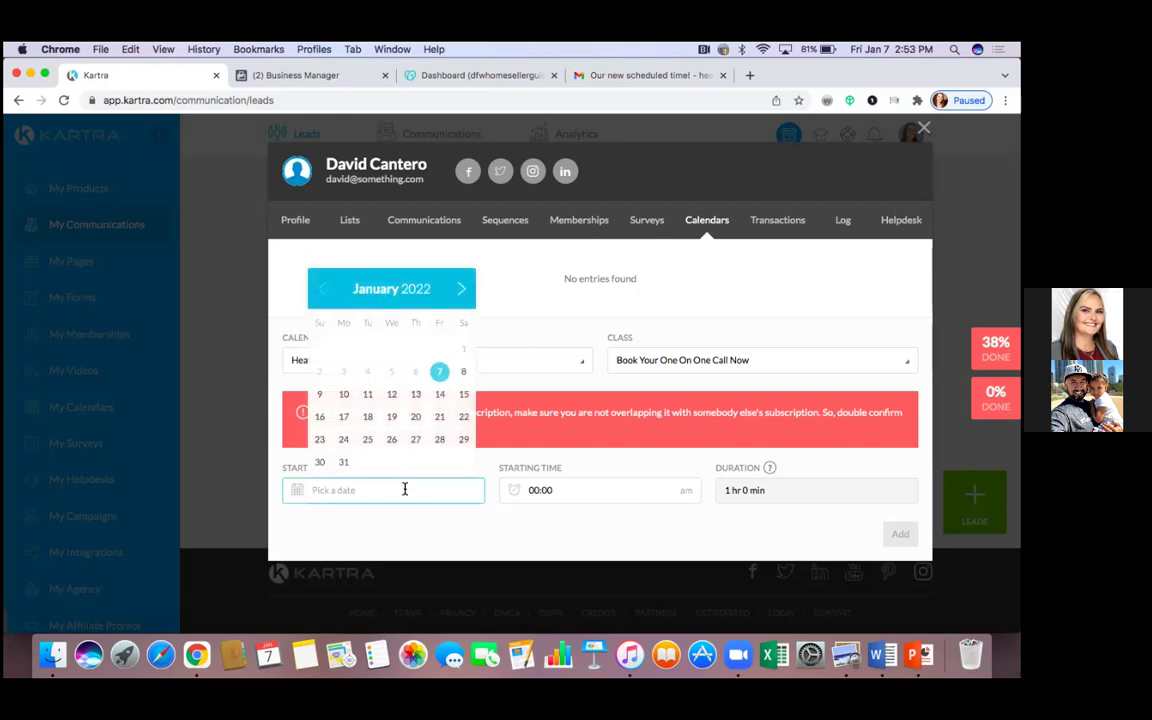
click(343, 394)
click(615, 494)
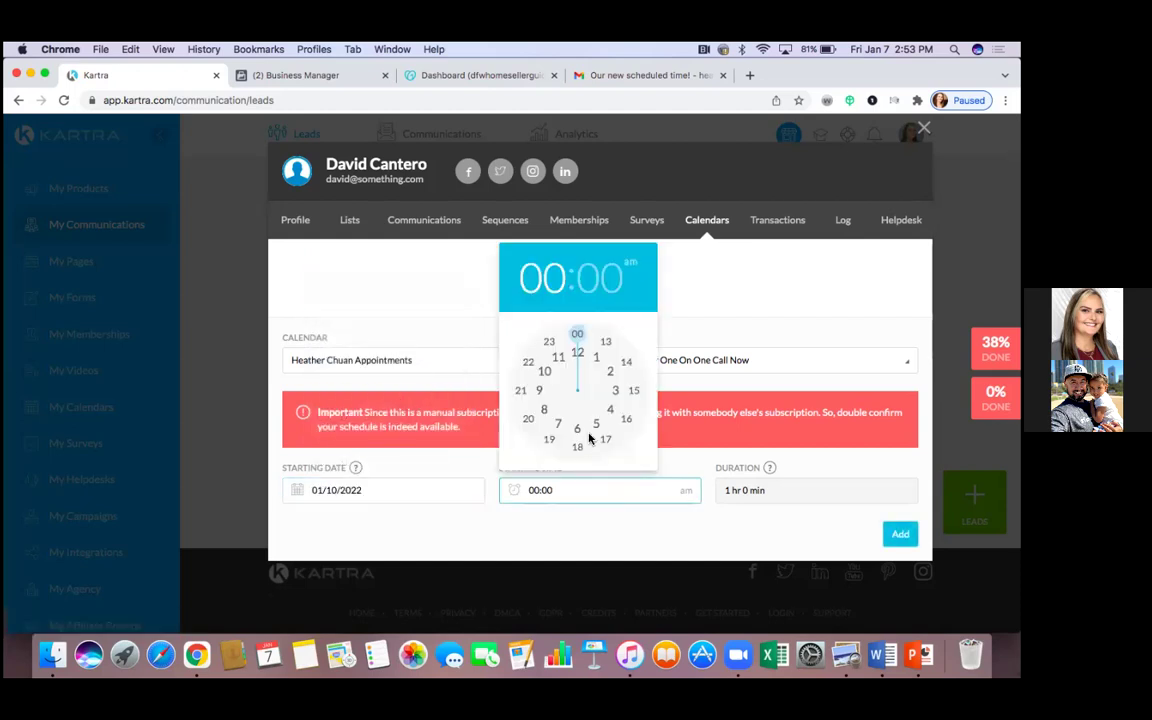
drag(578, 334, 548, 412)
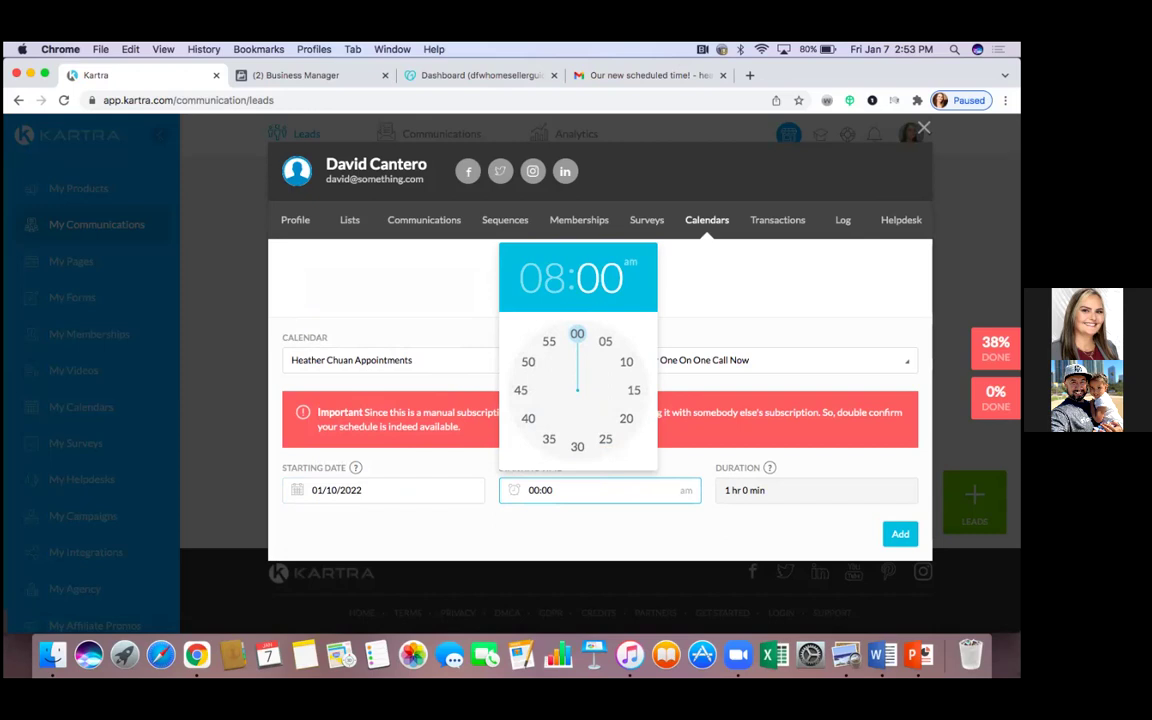
click(579, 335)
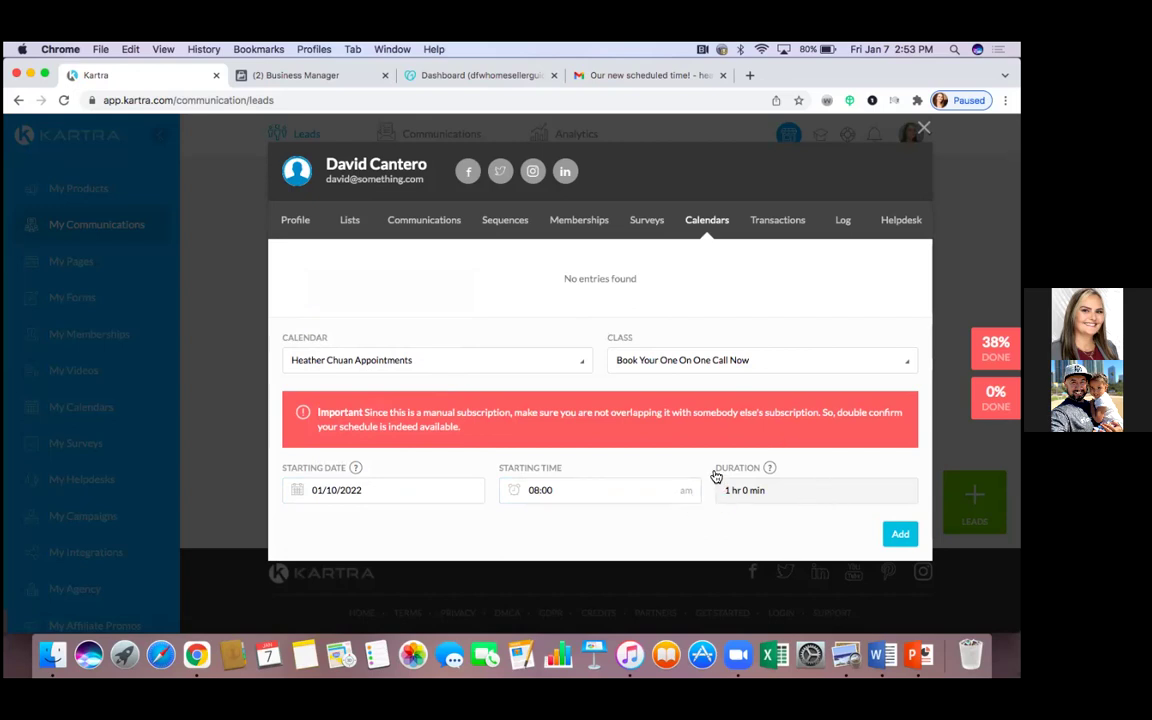
key(Return)
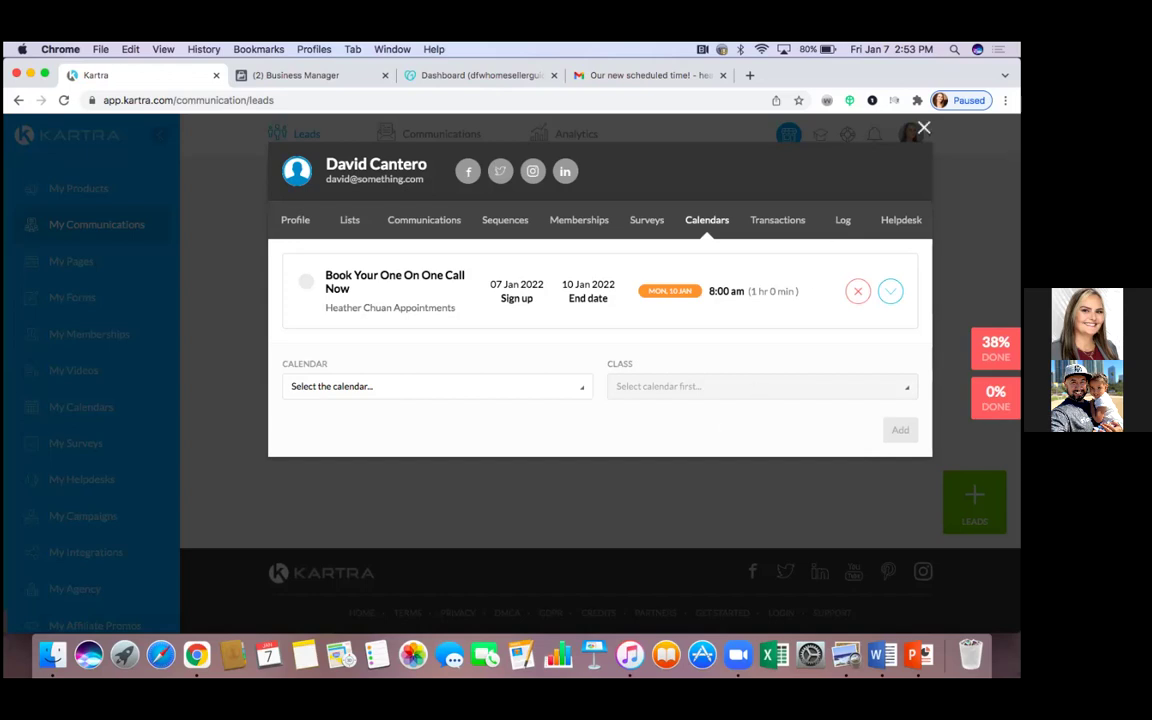
key(Escape)
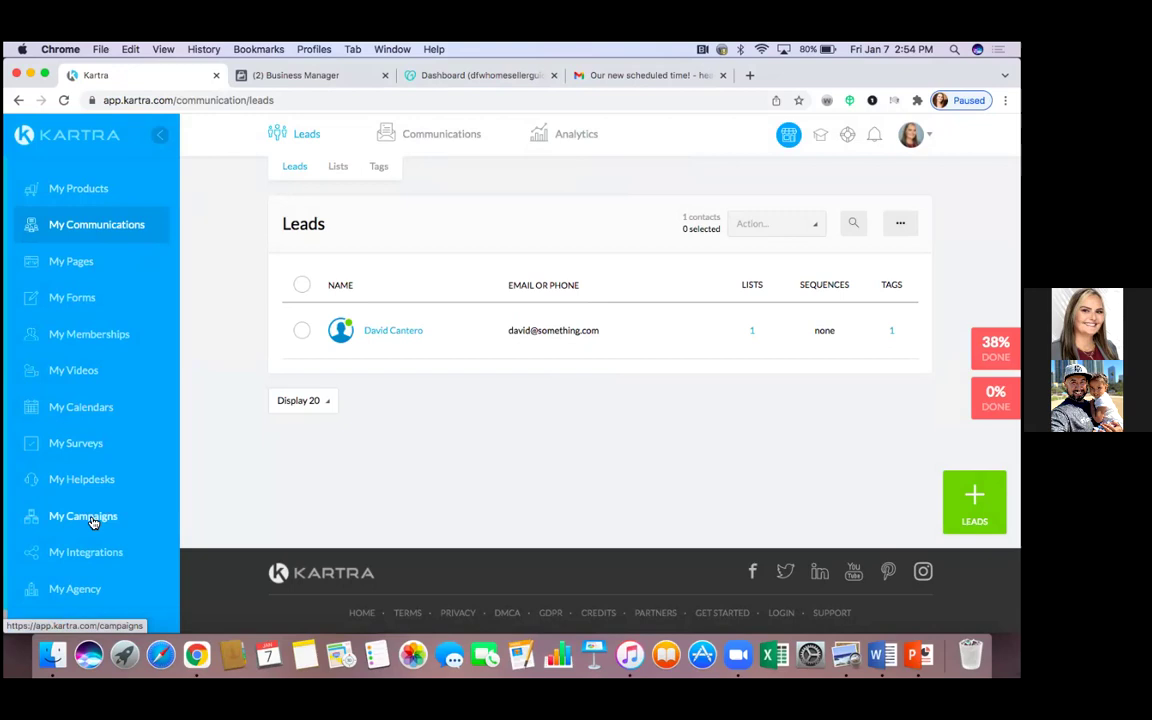
click(90, 262)
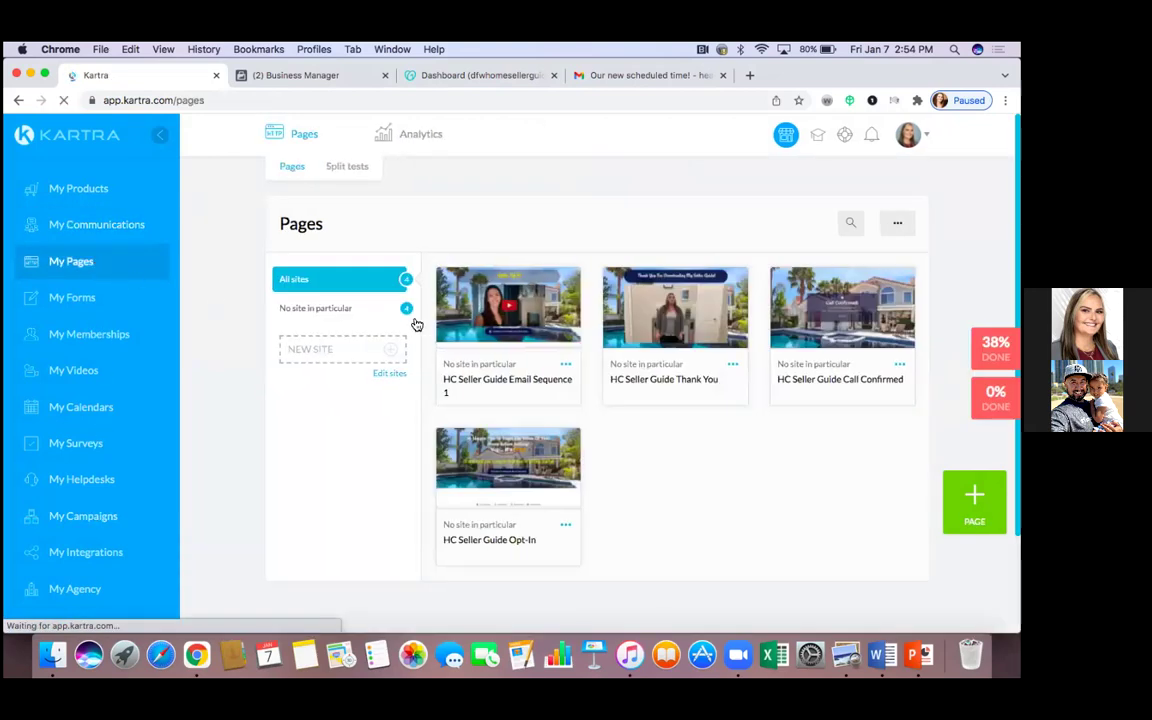
Step: Edit the HC Seller Guide Email Sequence 1 page from its card menu and confirm the Edit page dialog
mouse_move(508, 310)
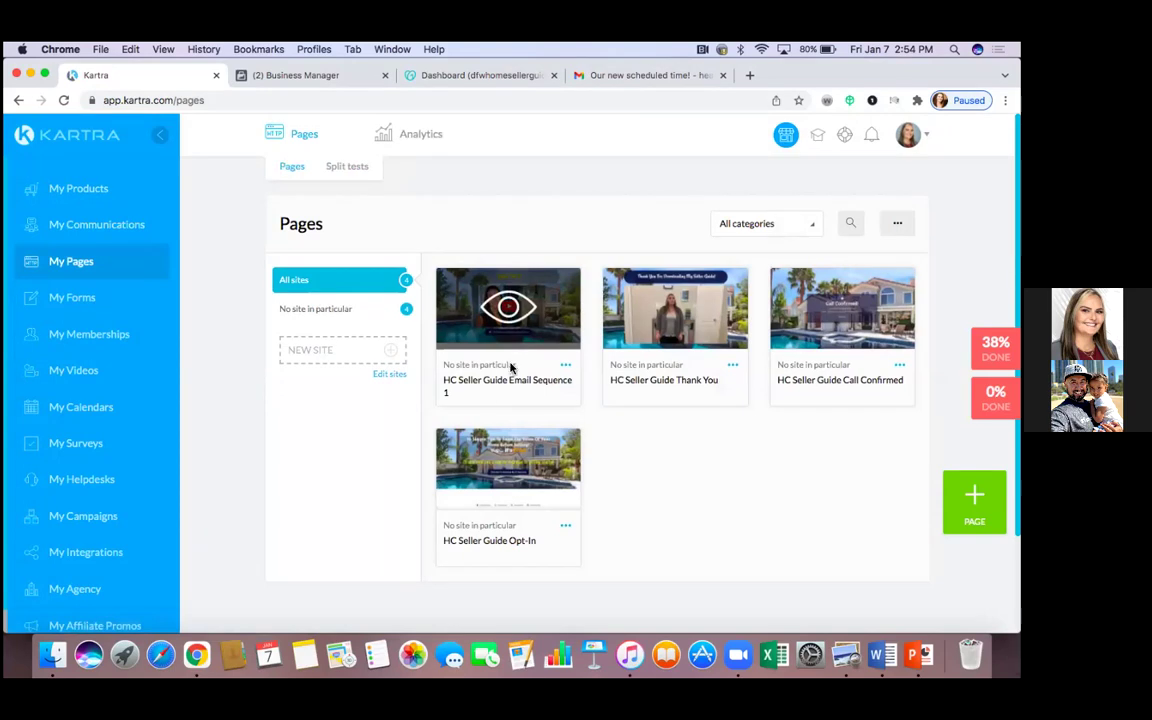
click(567, 367)
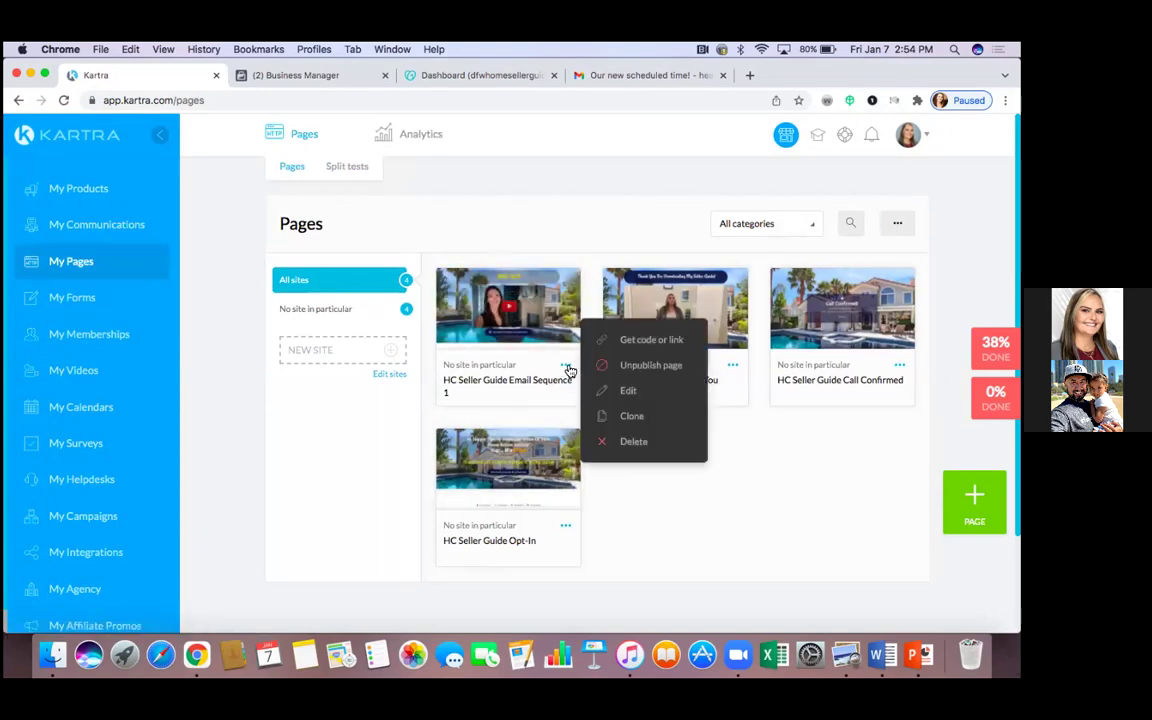
click(627, 392)
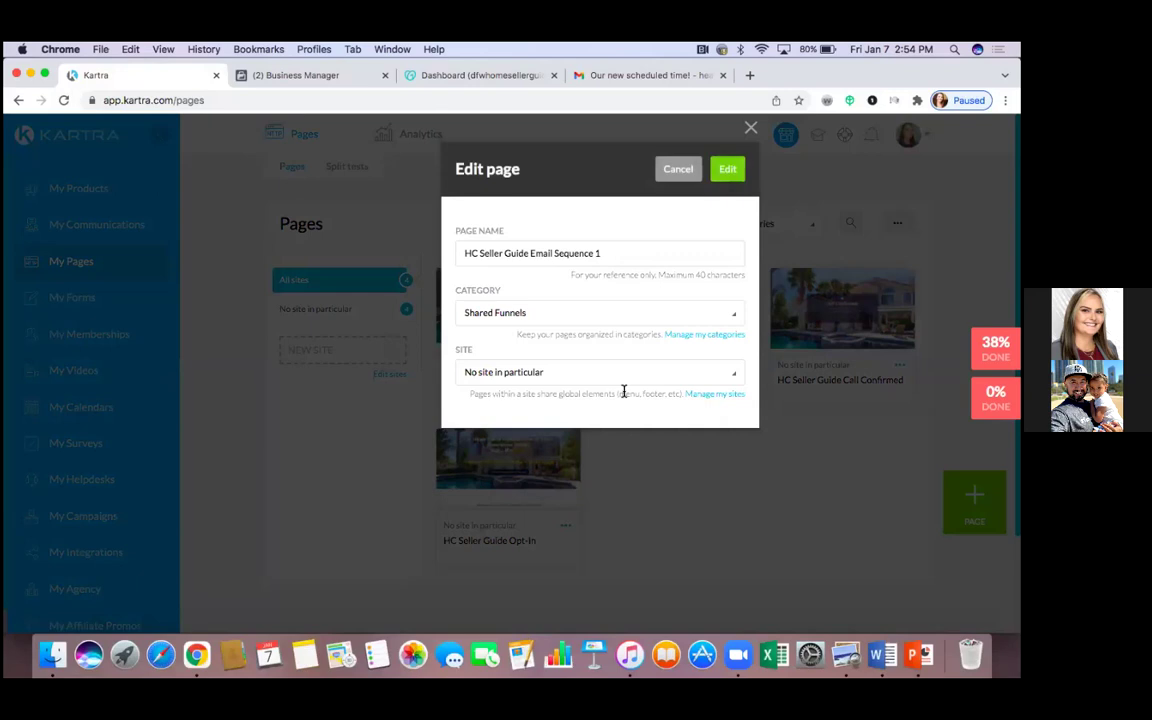
click(729, 171)
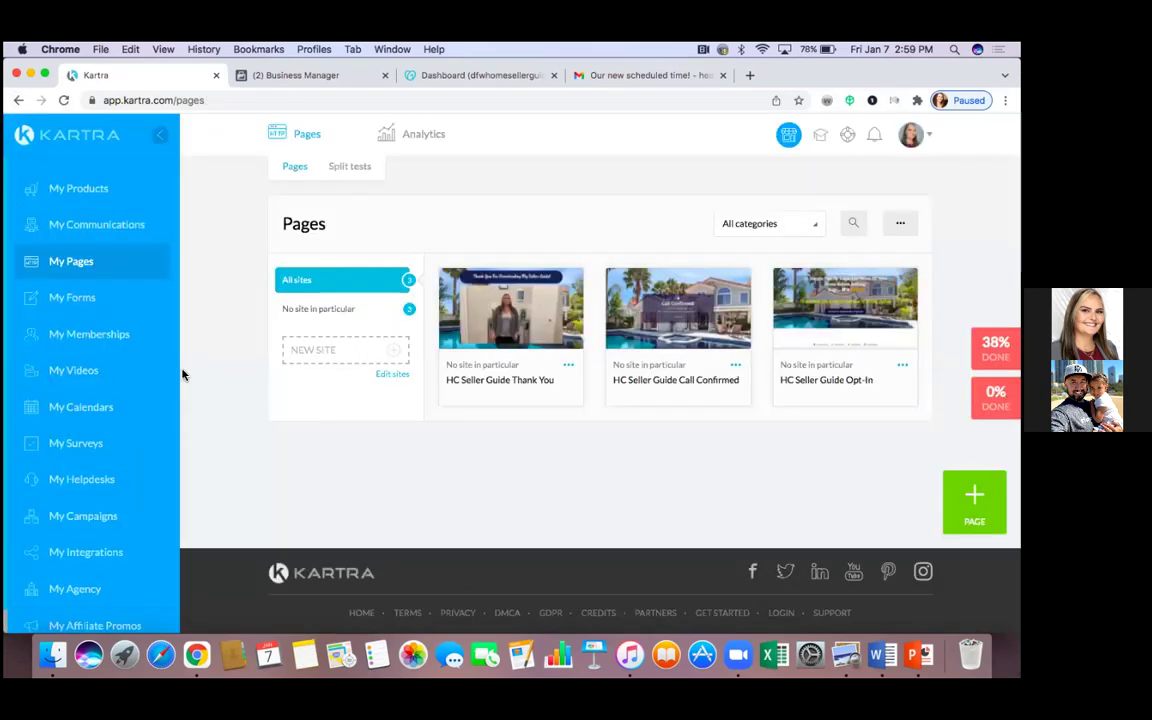
Step: In My Integrations, start a new integration from the Google Calendar options menu
click(77, 554)
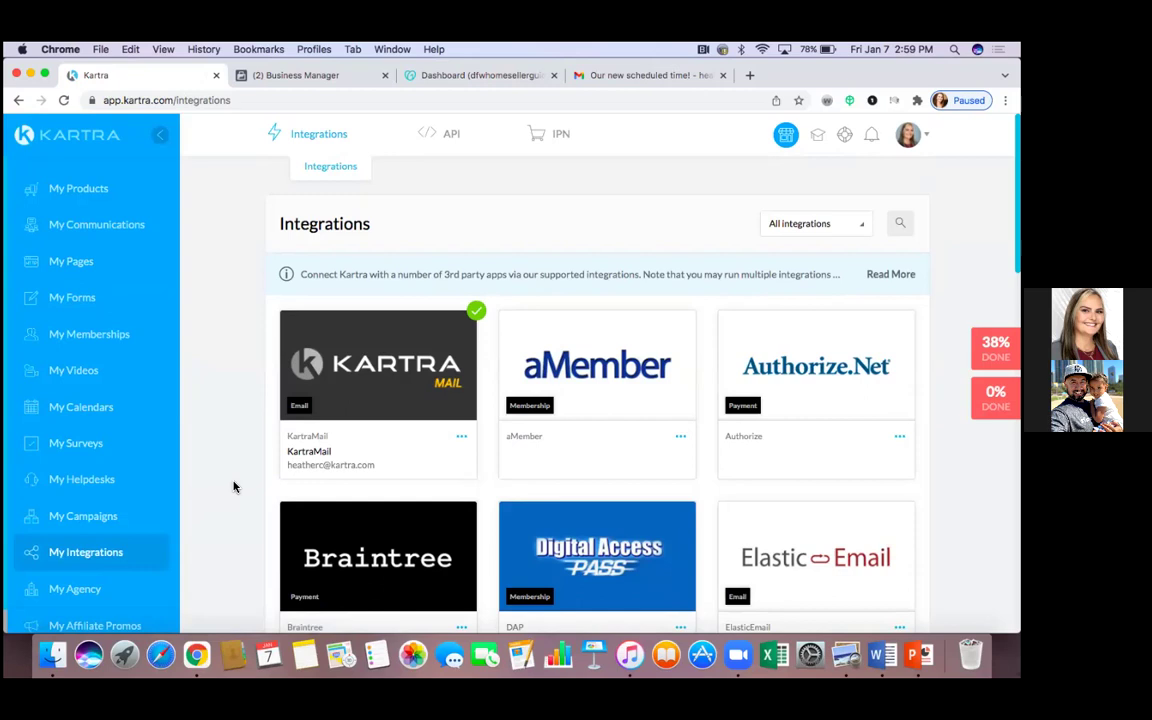
scroll(234, 487, down, 5)
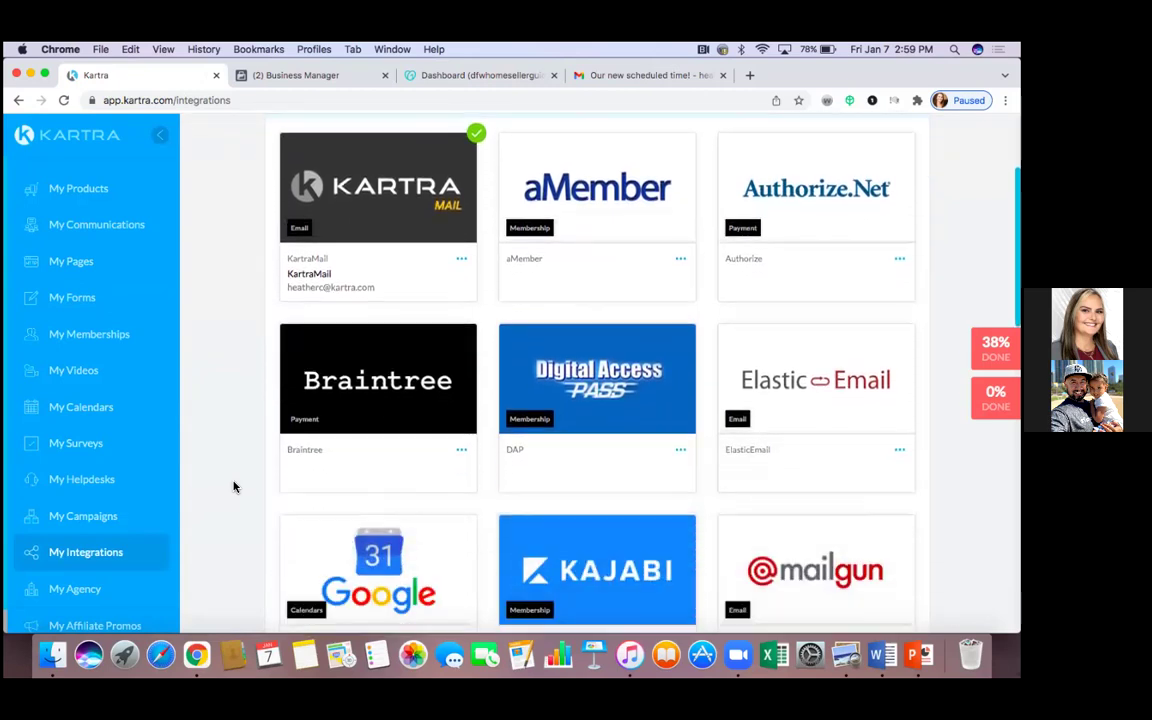
scroll(234, 487, down, 4)
scroll(234, 487, up, 10)
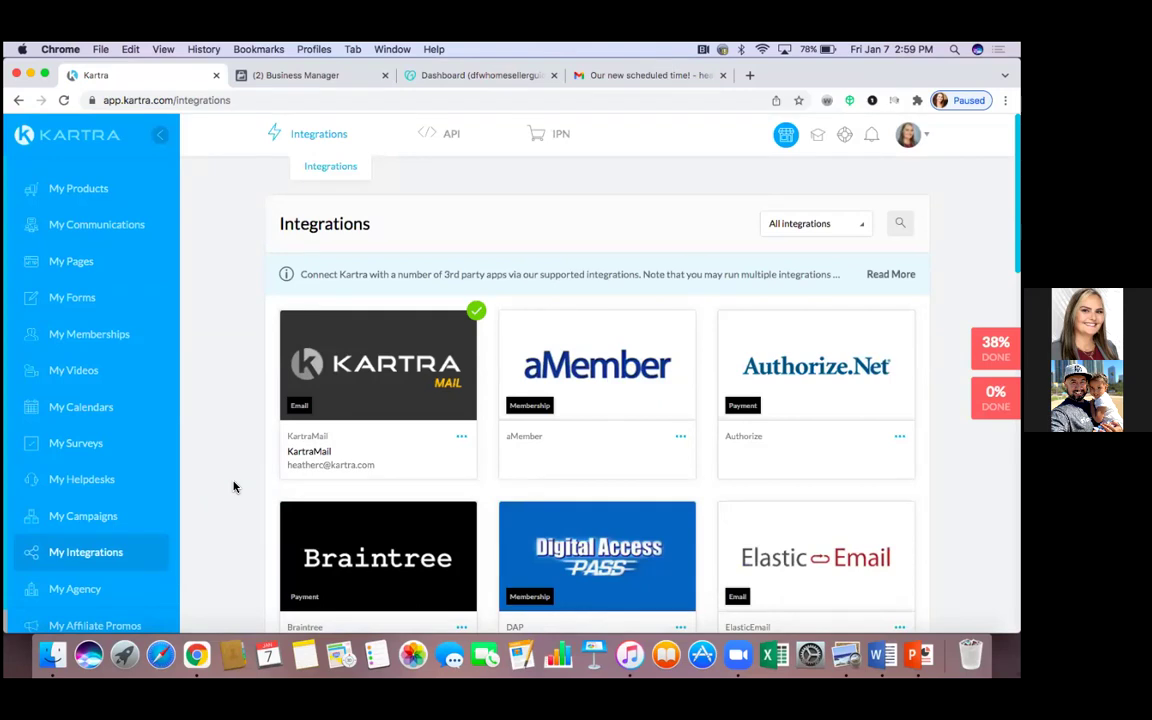
scroll(234, 487, down, 3)
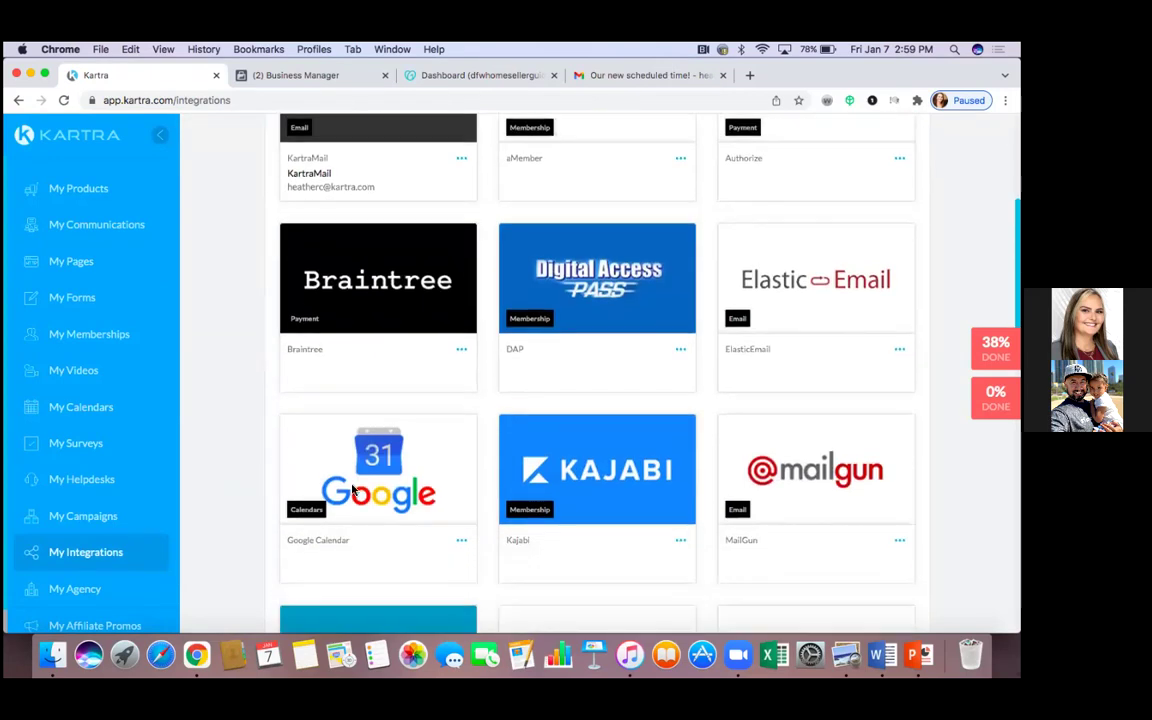
click(462, 545)
click(548, 527)
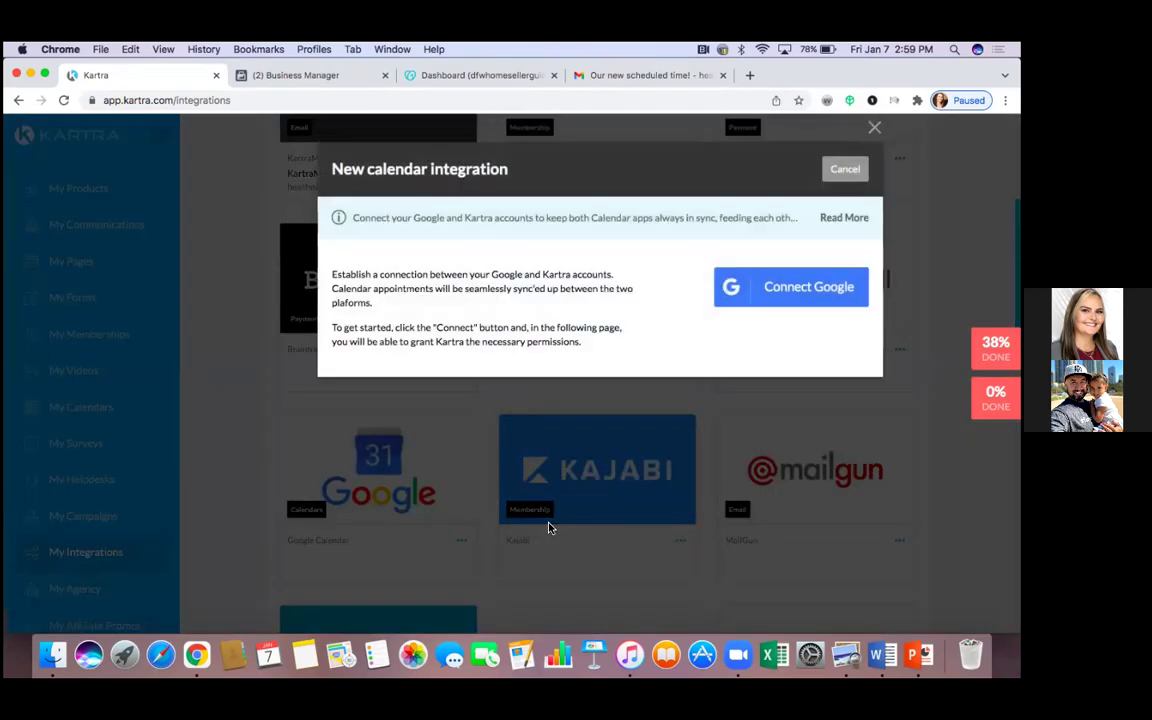
Step: Connect the first Google account and grant Kartra both calendar permissions
click(805, 288)
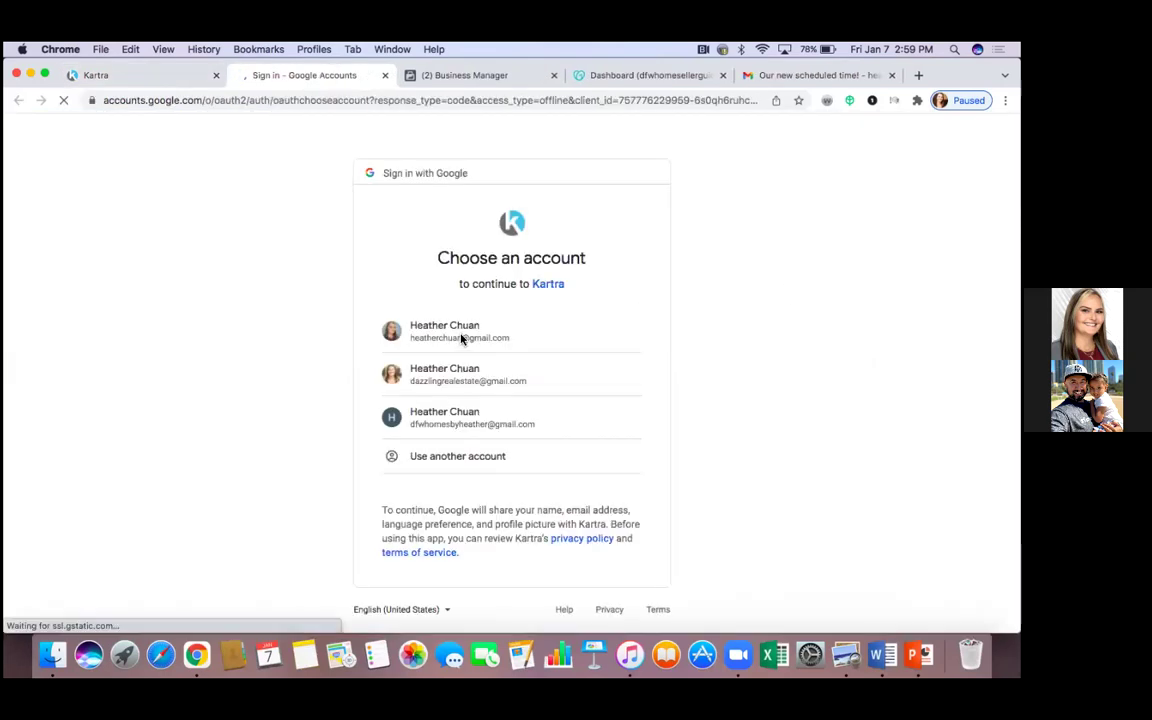
click(461, 339)
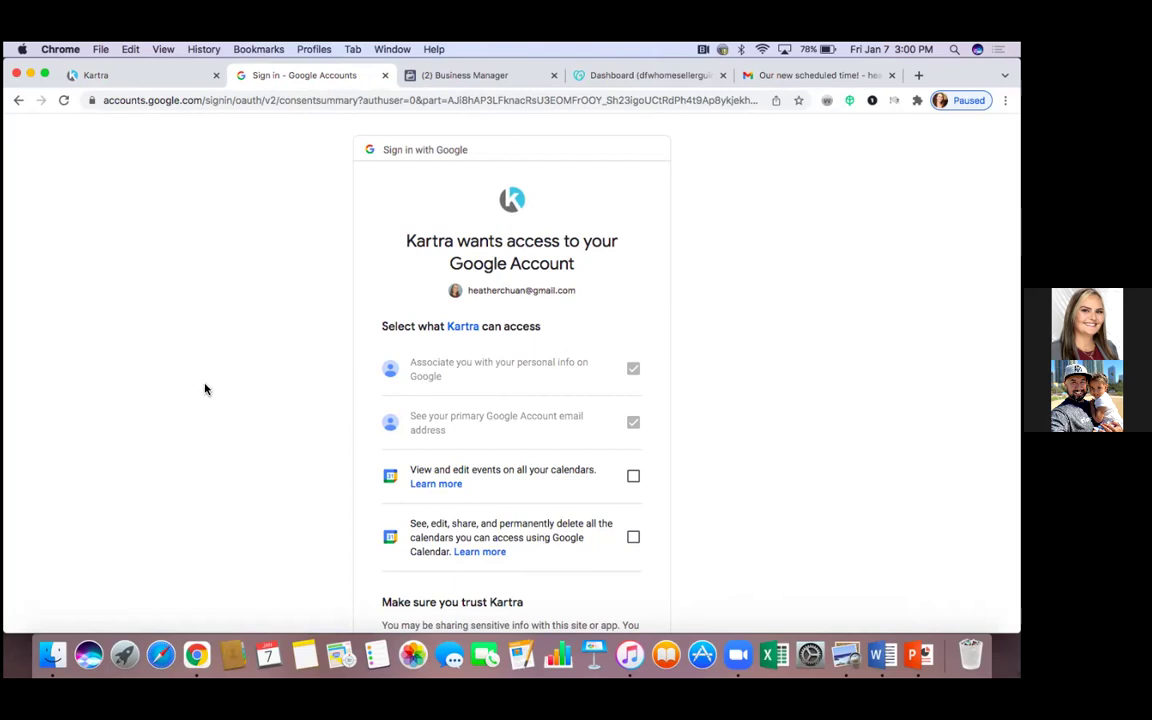
scroll(257, 459, down, 3)
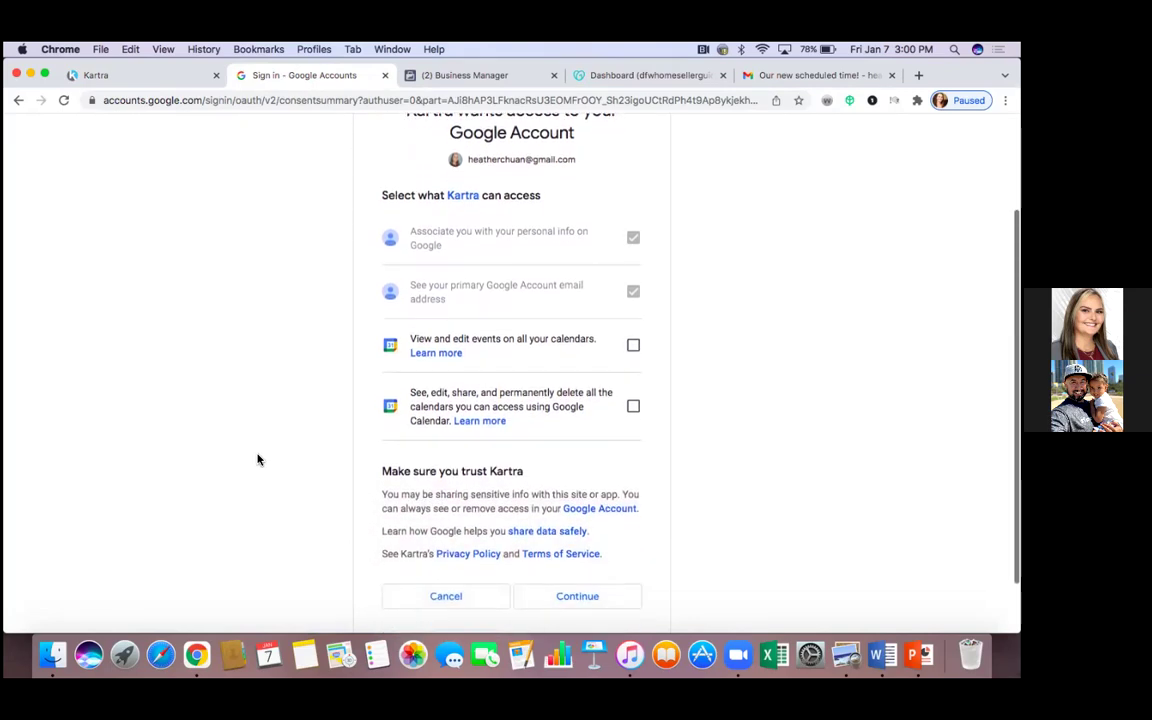
click(634, 347)
click(633, 406)
click(584, 598)
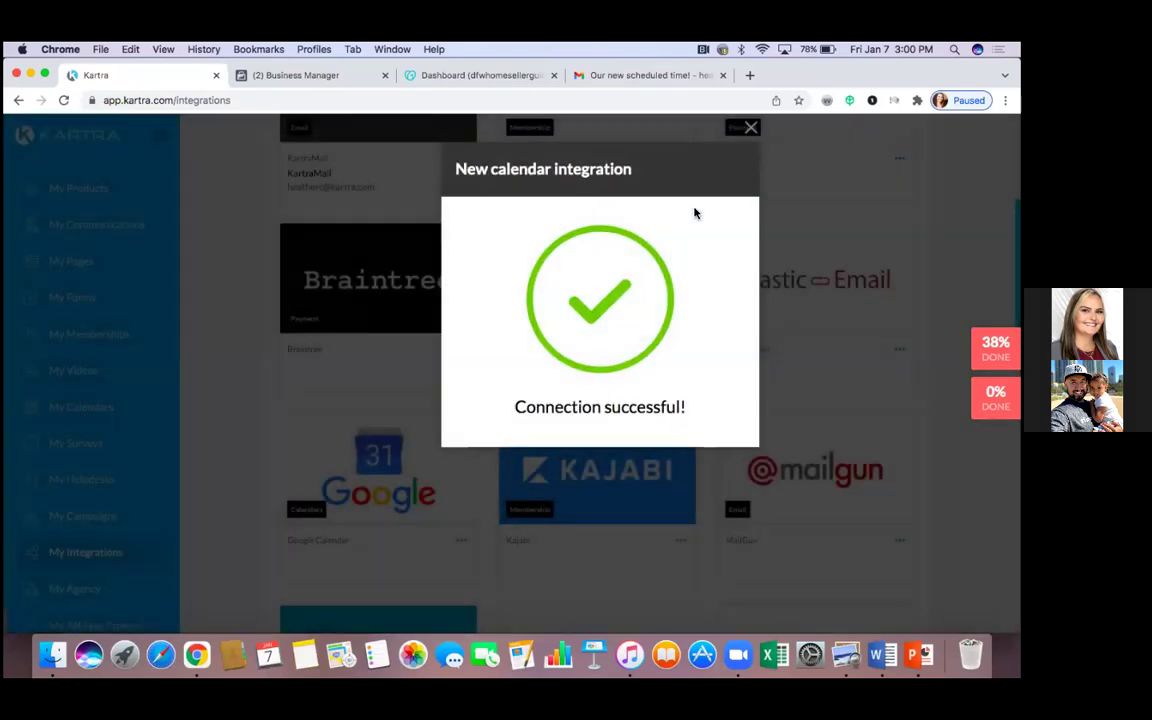
Step: Dismiss the success message and open Edit for the appointments calendar under My Calendars
click(751, 130)
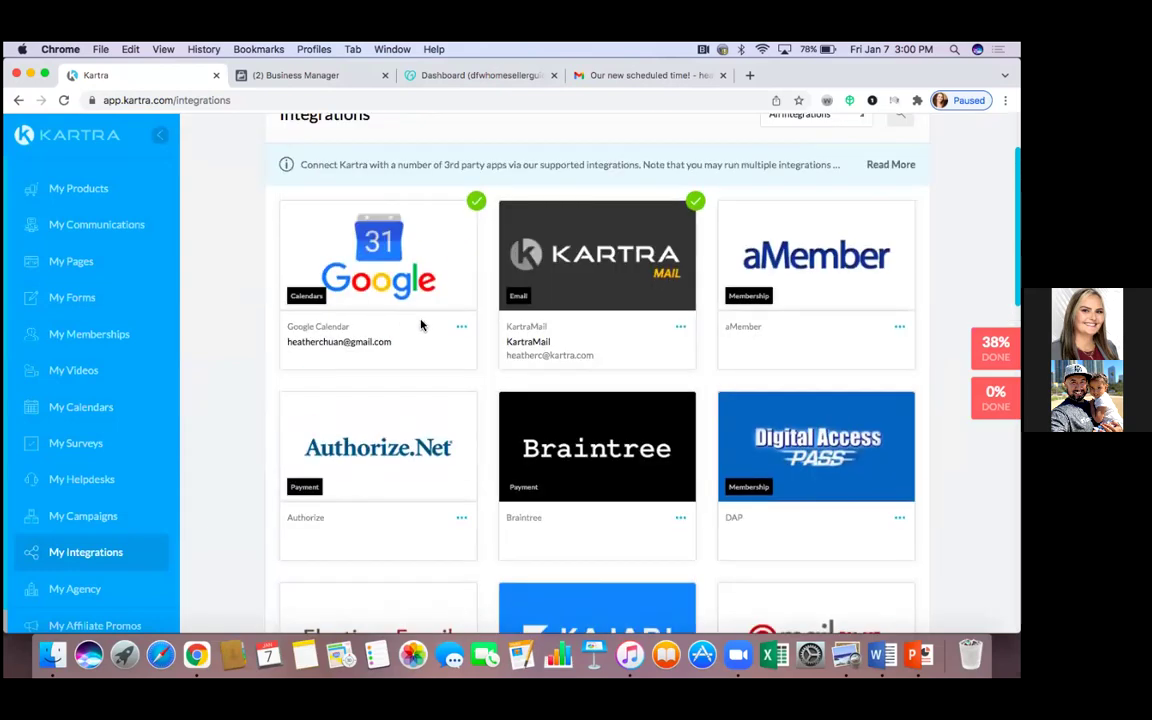
click(99, 411)
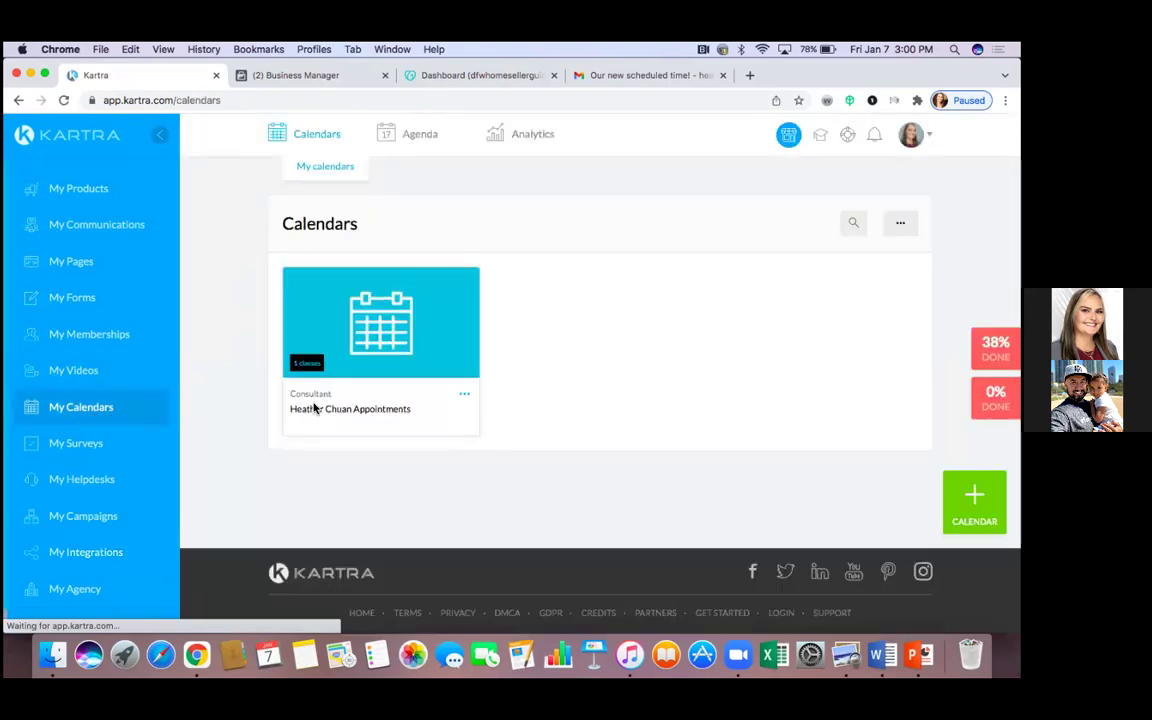
click(464, 394)
click(527, 421)
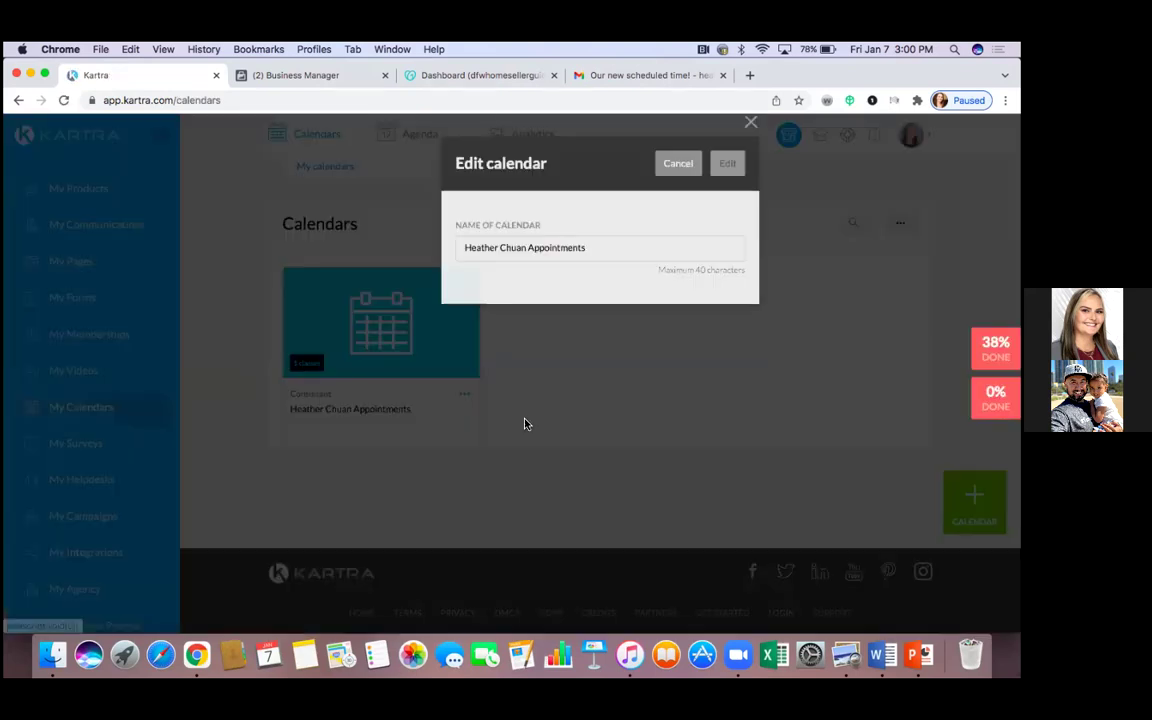
Step: Turn on Google calendar sync, choosing the connected Gmail integration and its own calendar, and save
click(727, 170)
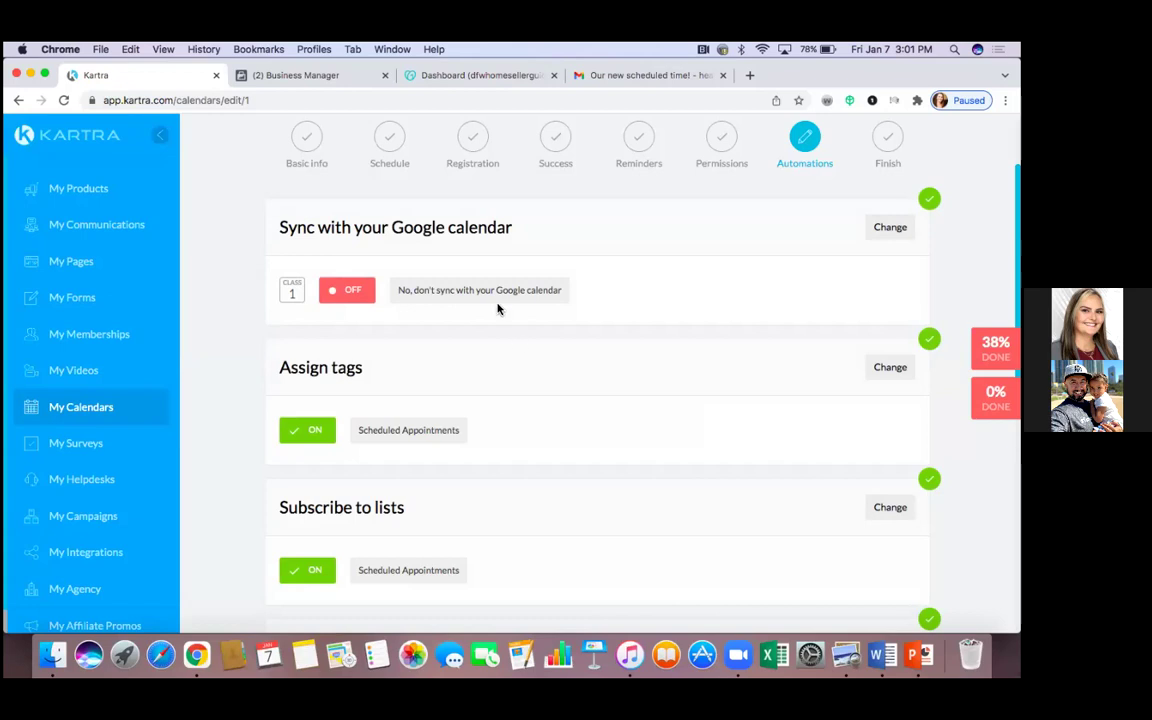
click(890, 227)
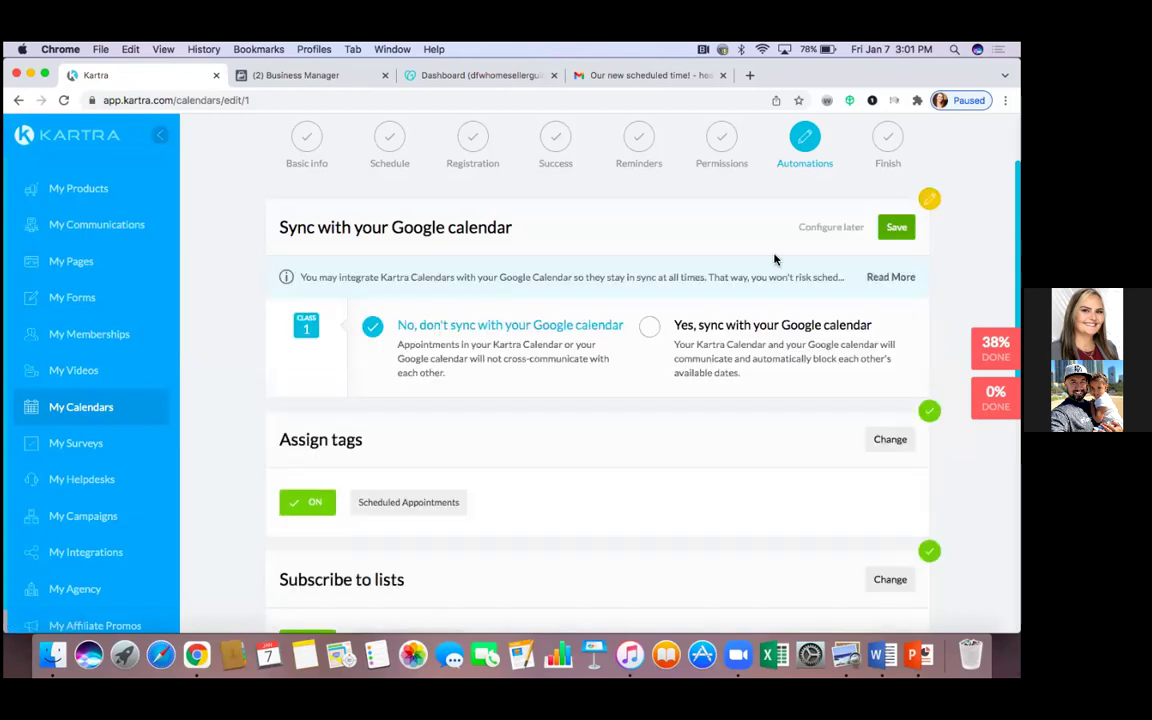
click(648, 332)
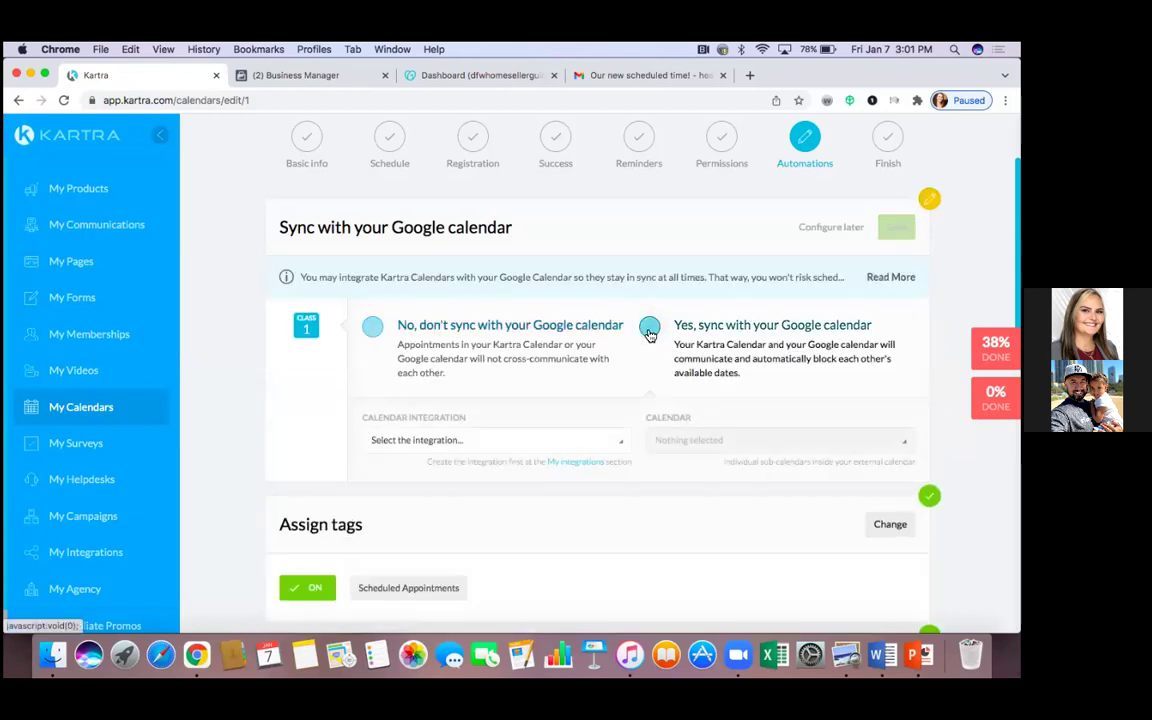
click(585, 442)
click(518, 493)
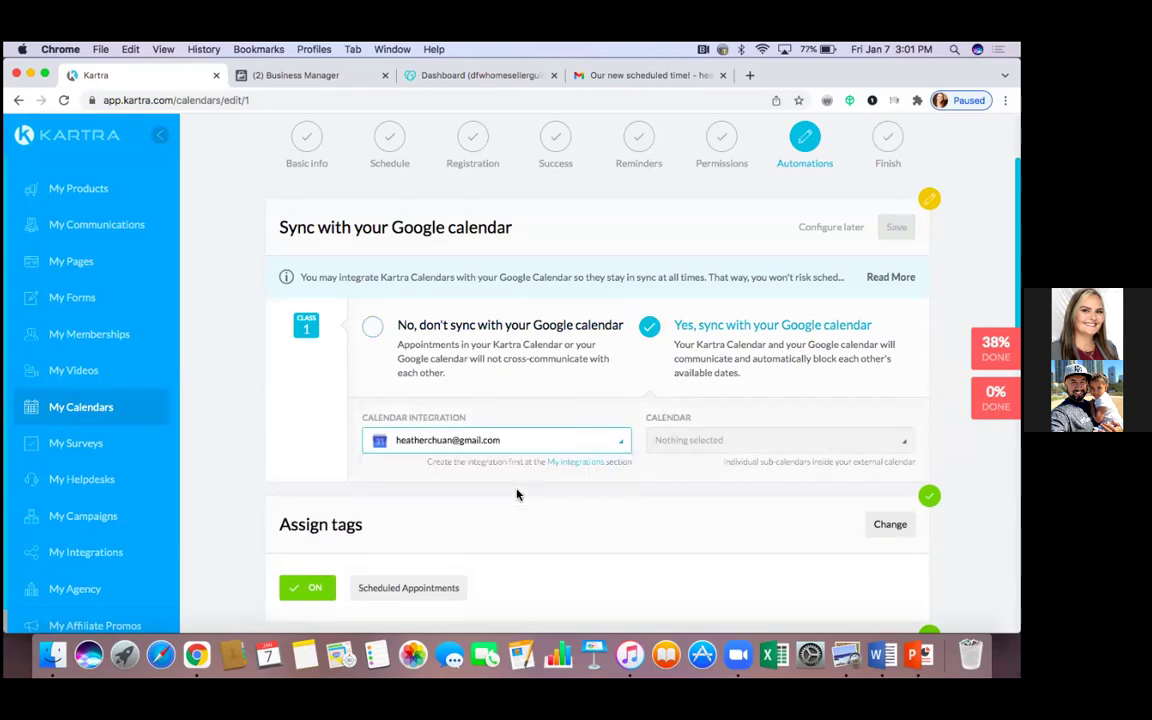
click(695, 448)
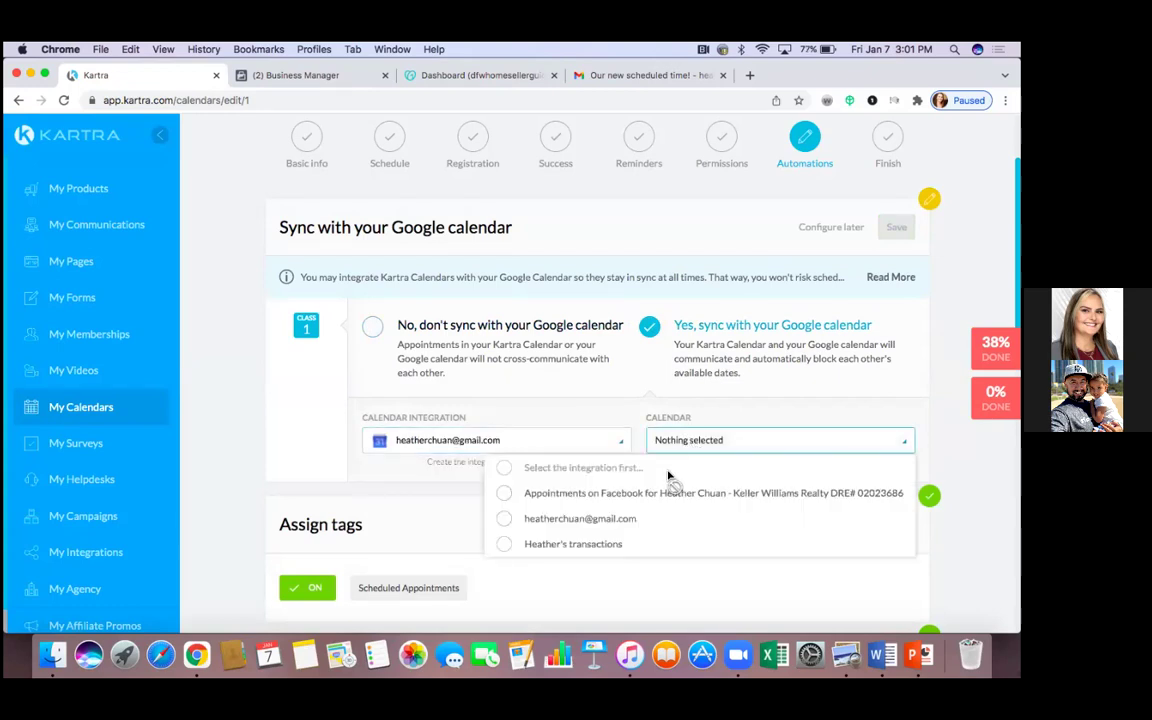
click(618, 517)
click(755, 411)
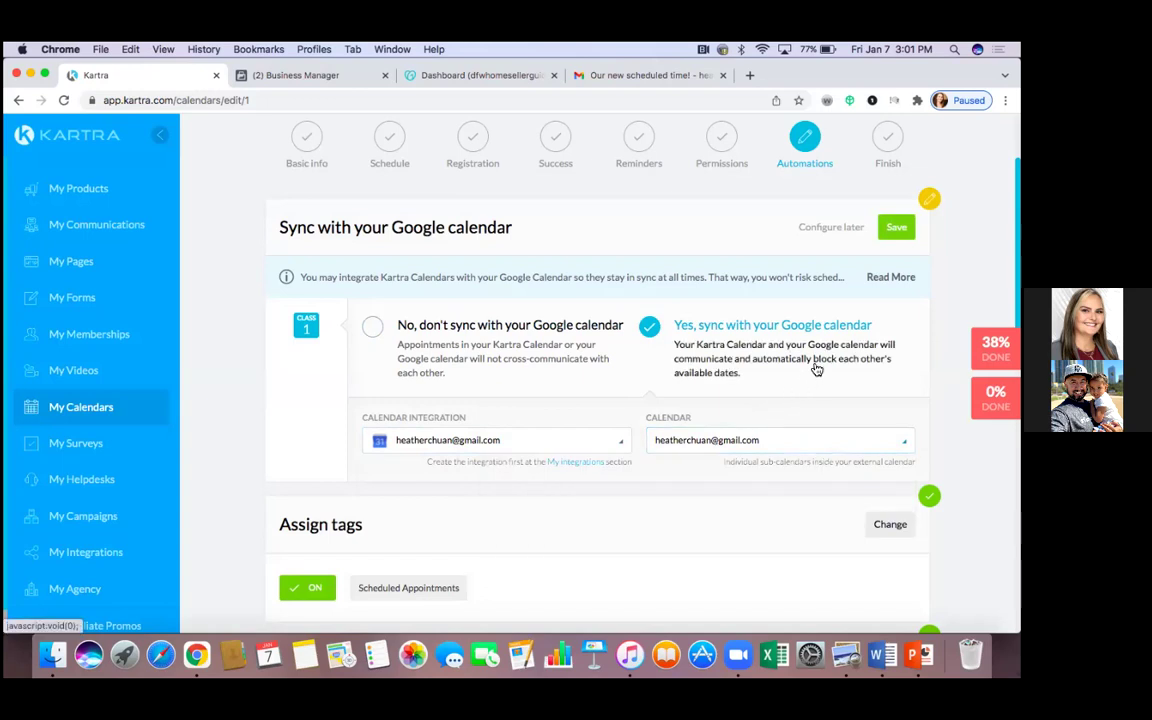
click(896, 227)
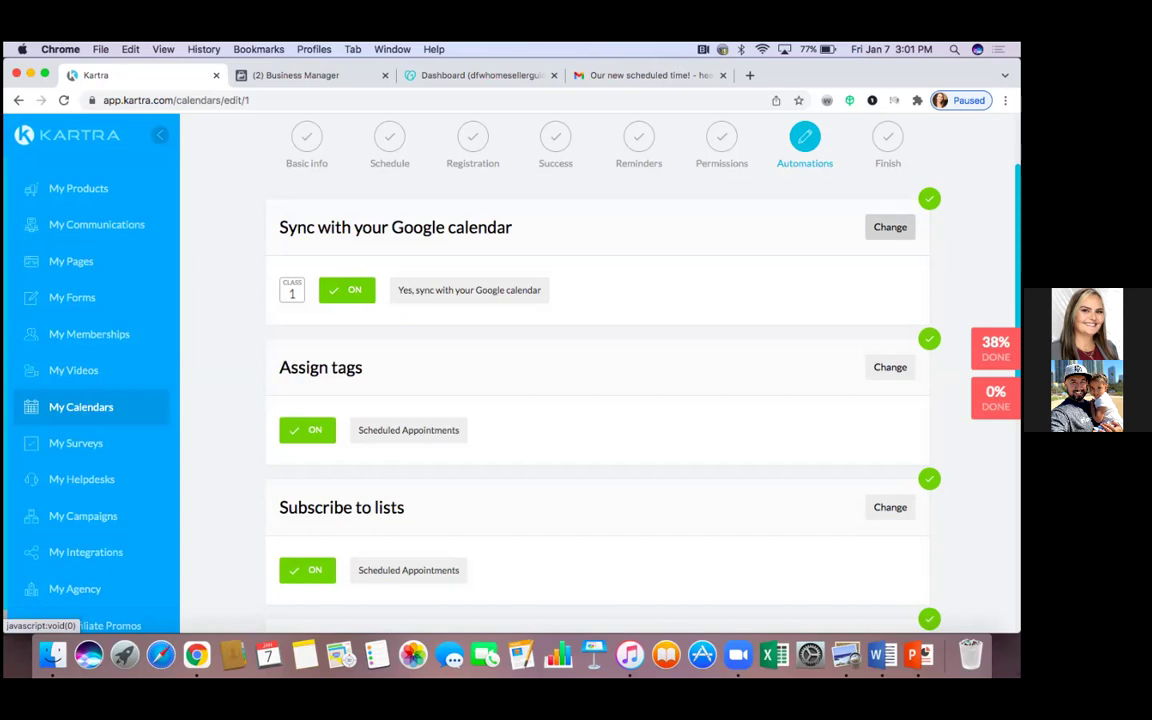
Step: Save the automations and finish creating the appointments calendar
scroll(597, 400, down, 10)
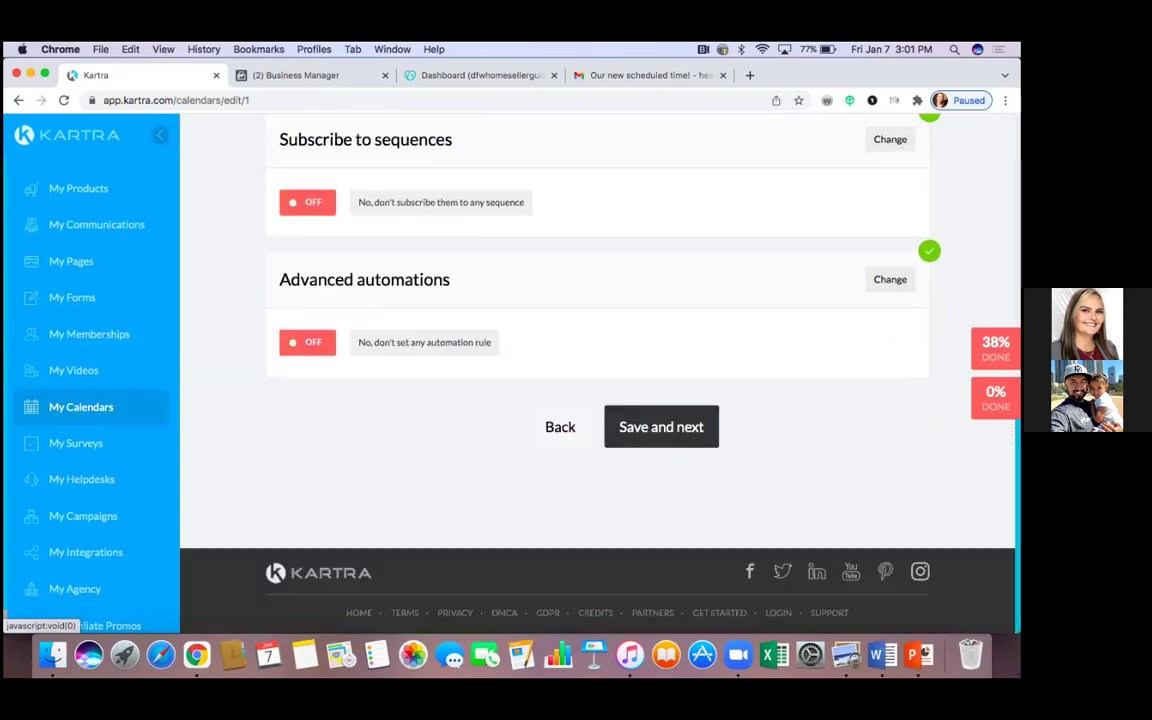
click(659, 437)
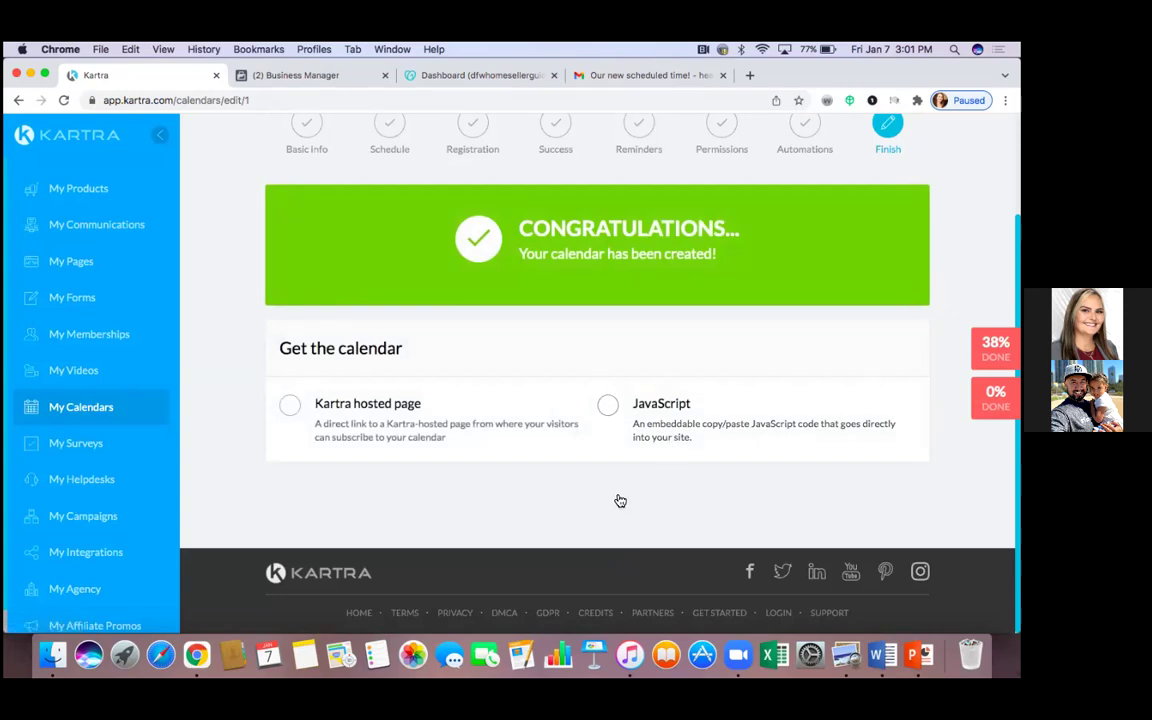
scroll(620, 500, up, 3)
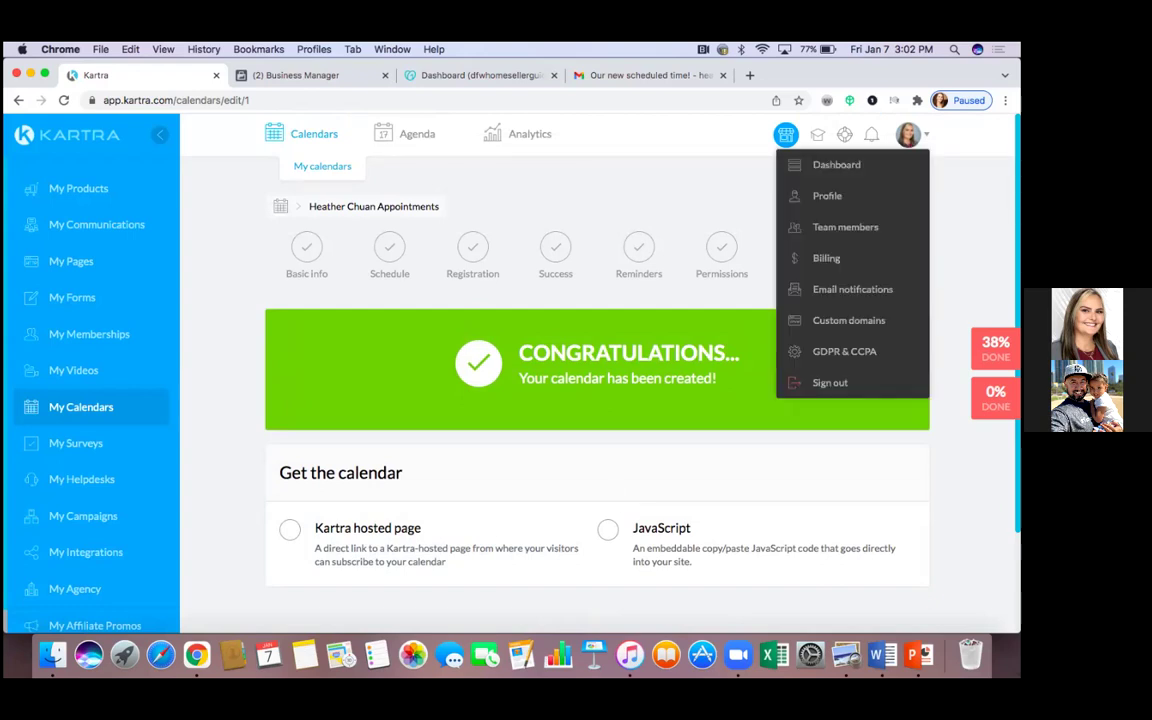
Step: In team email notifications, turn off New affiliate, Calendar subscription cancelled and confirmation vendor emails
click(860, 289)
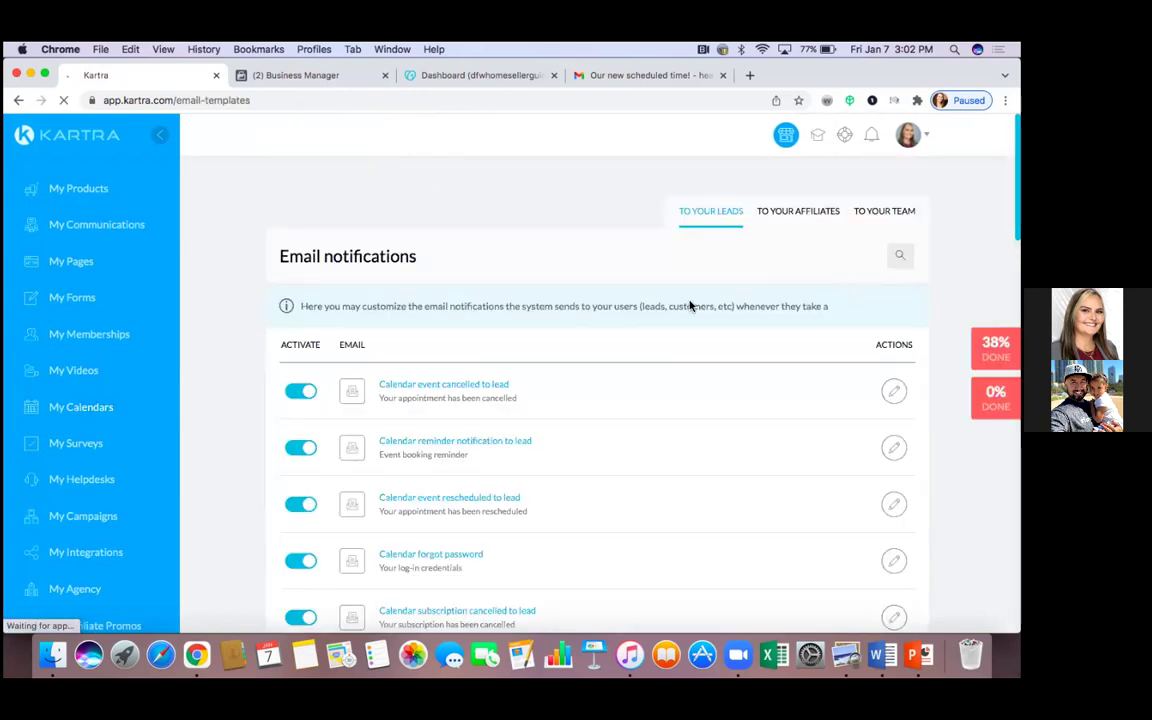
click(873, 214)
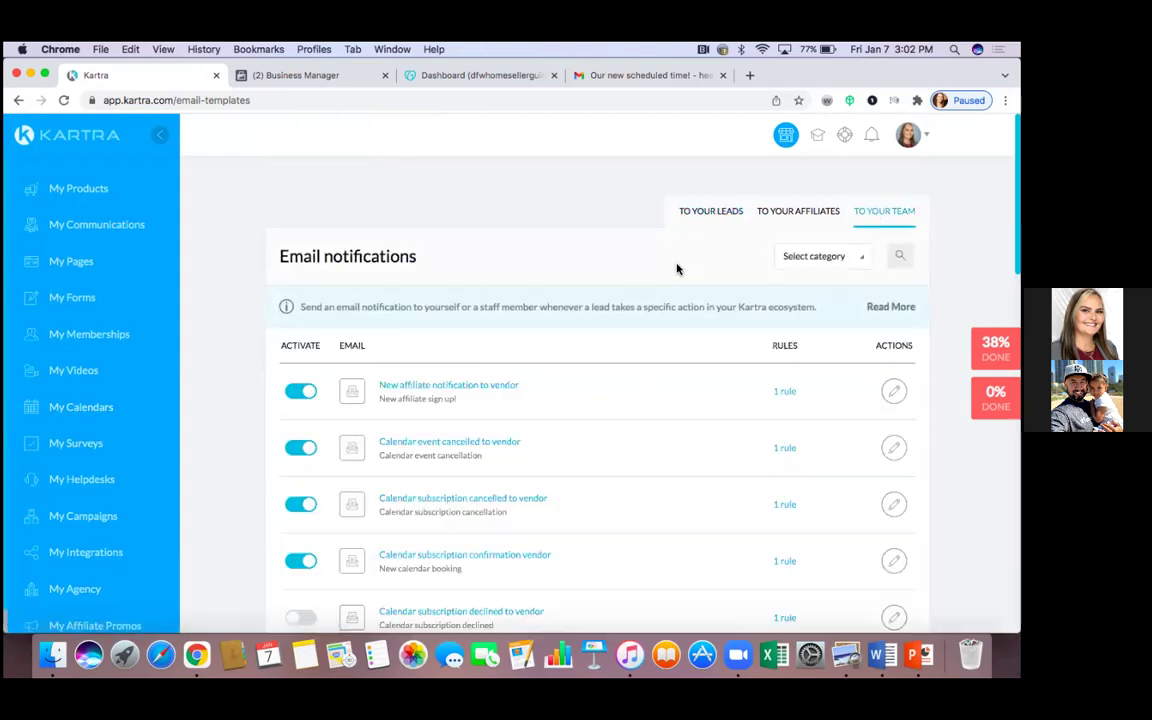
scroll(676, 268, down, 4)
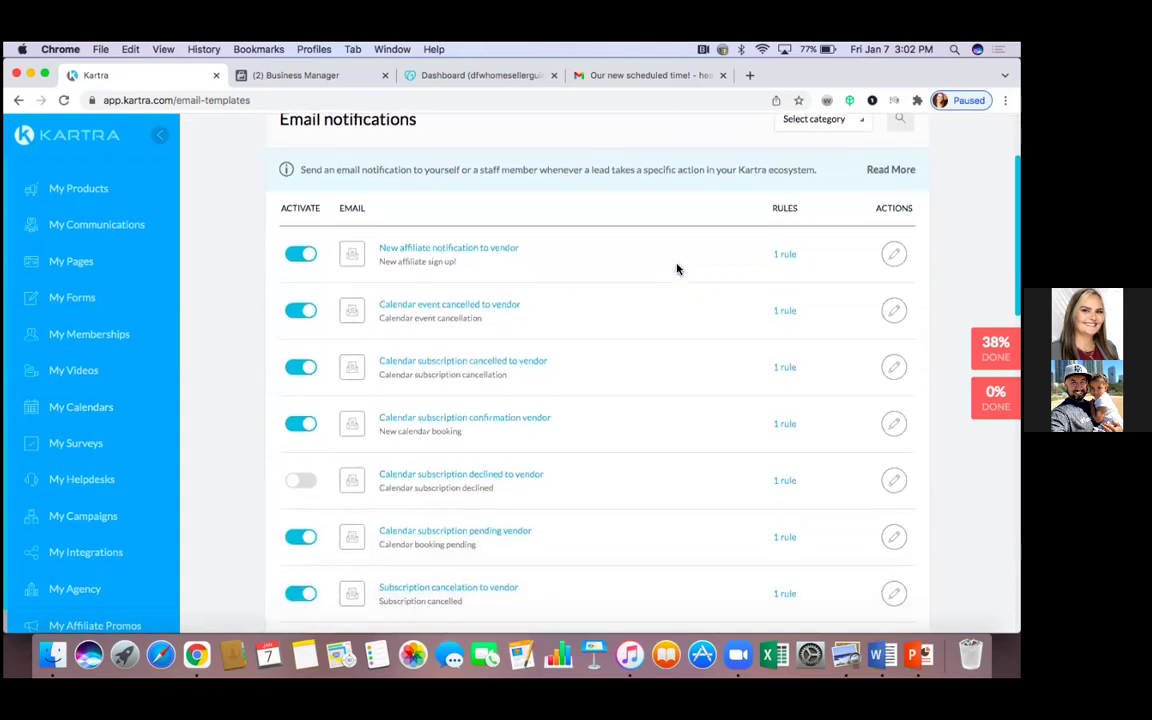
click(308, 238)
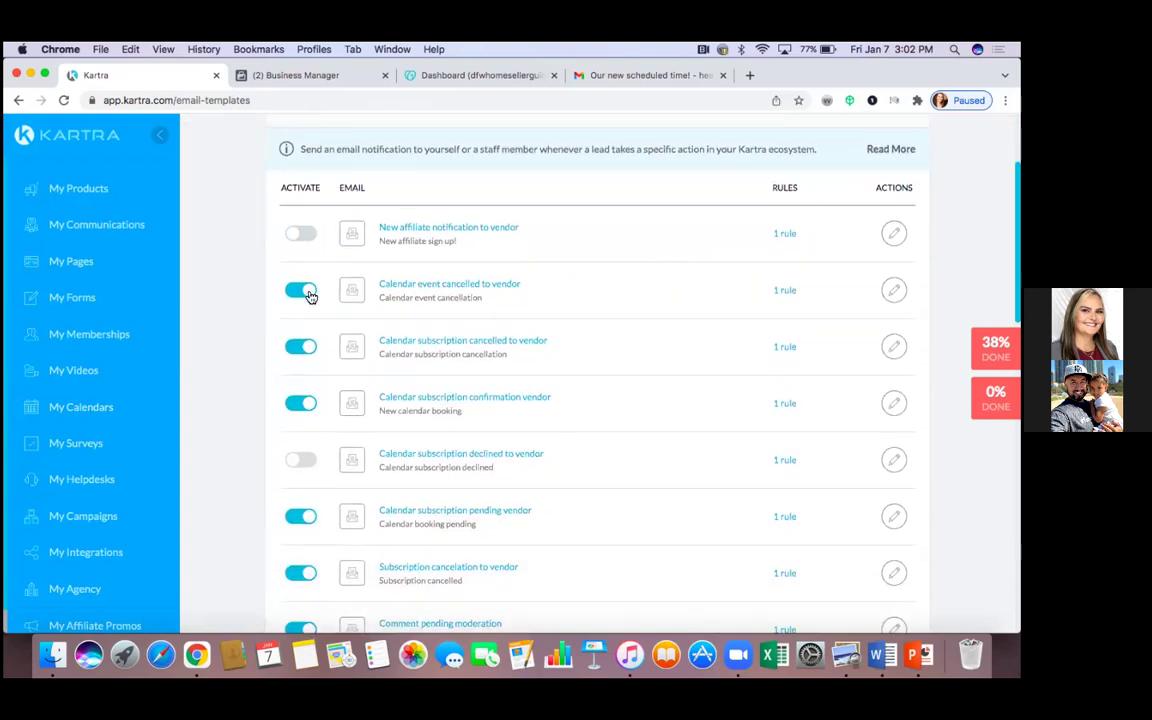
click(309, 348)
scroll(310, 352, down, 4)
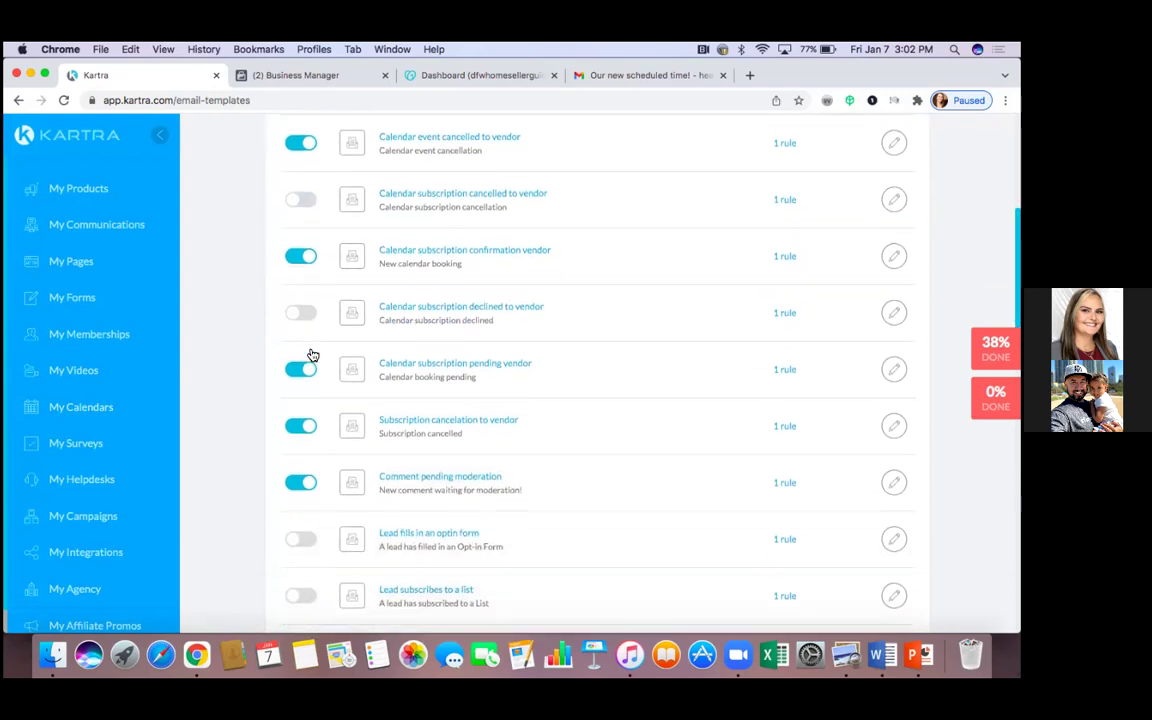
click(308, 246)
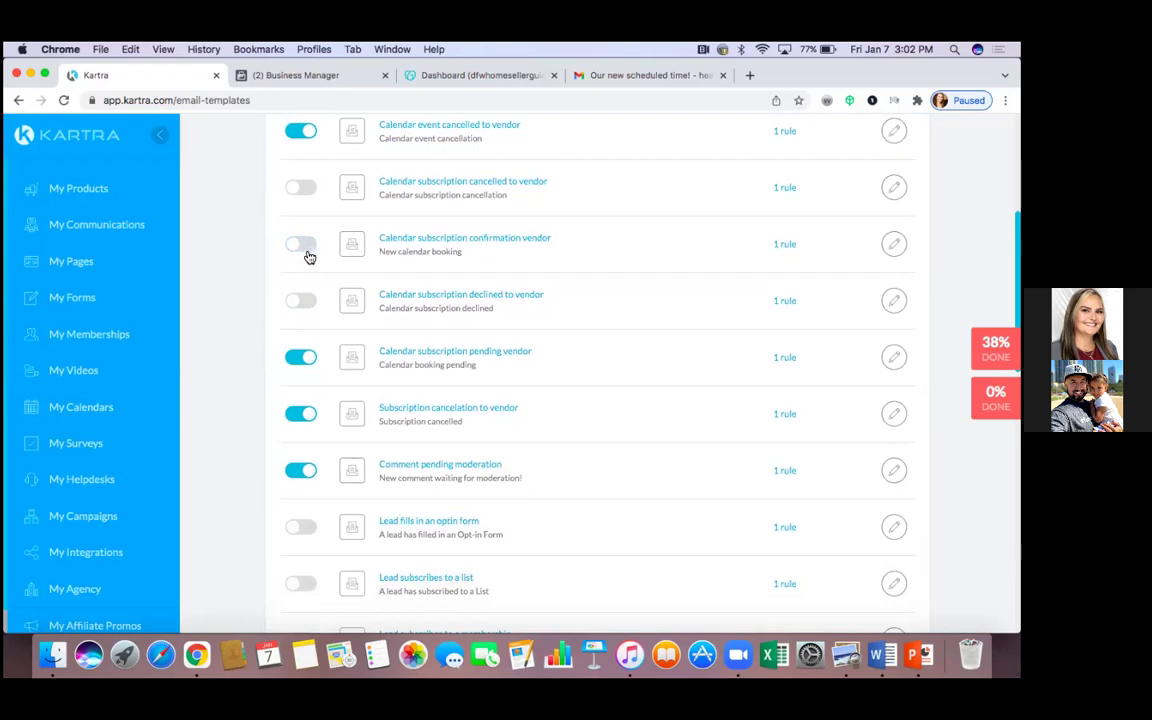
Step: Turn off Calendar subscription pending, Subscription cancelation and Comment pending moderation; turn on 'Lead fills in an optin form'
scroll(301, 374, down, 1)
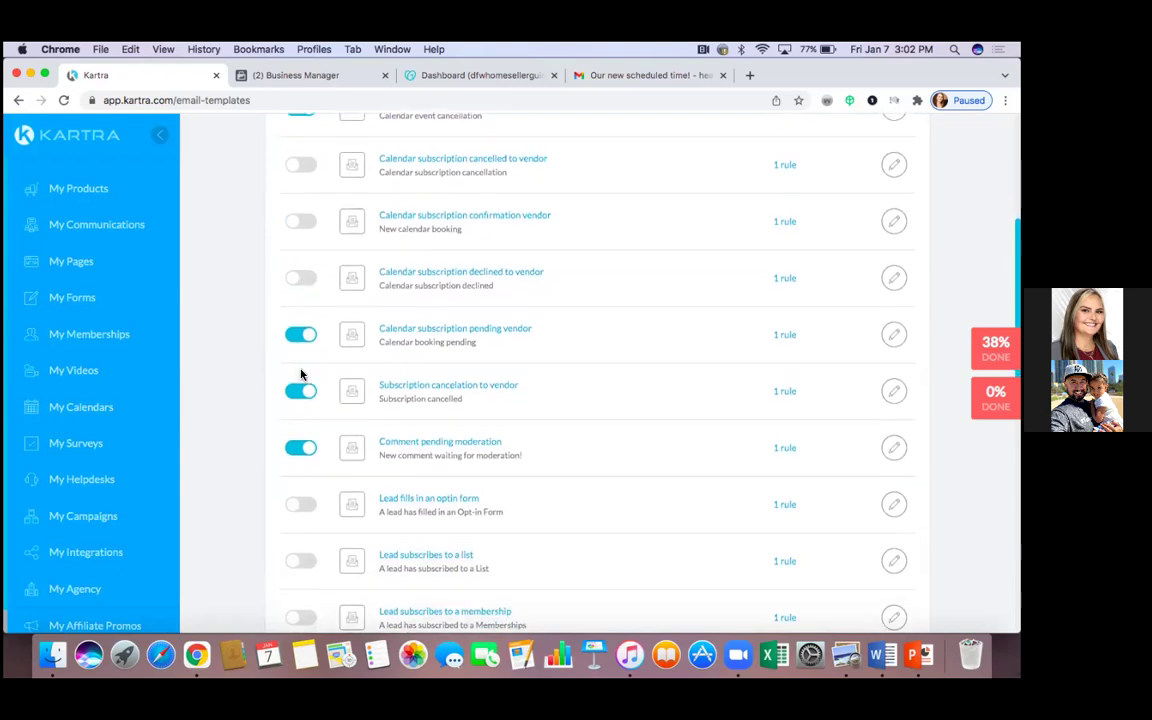
click(309, 331)
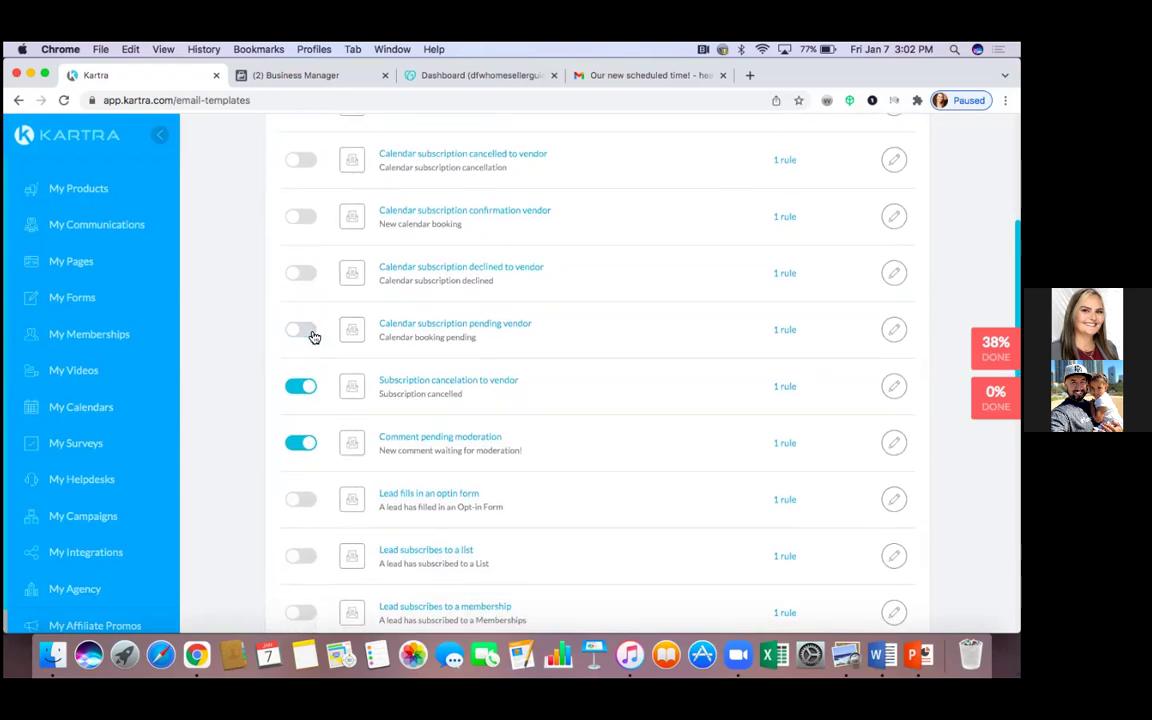
click(310, 389)
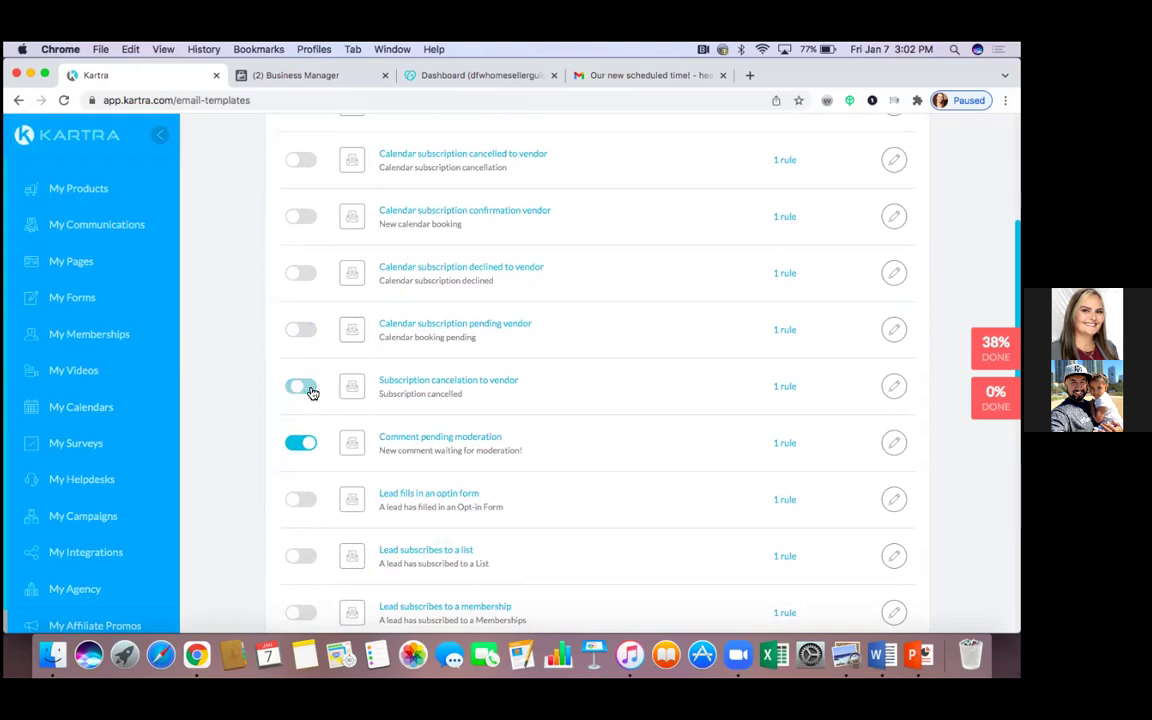
click(311, 446)
scroll(313, 449, down, 5)
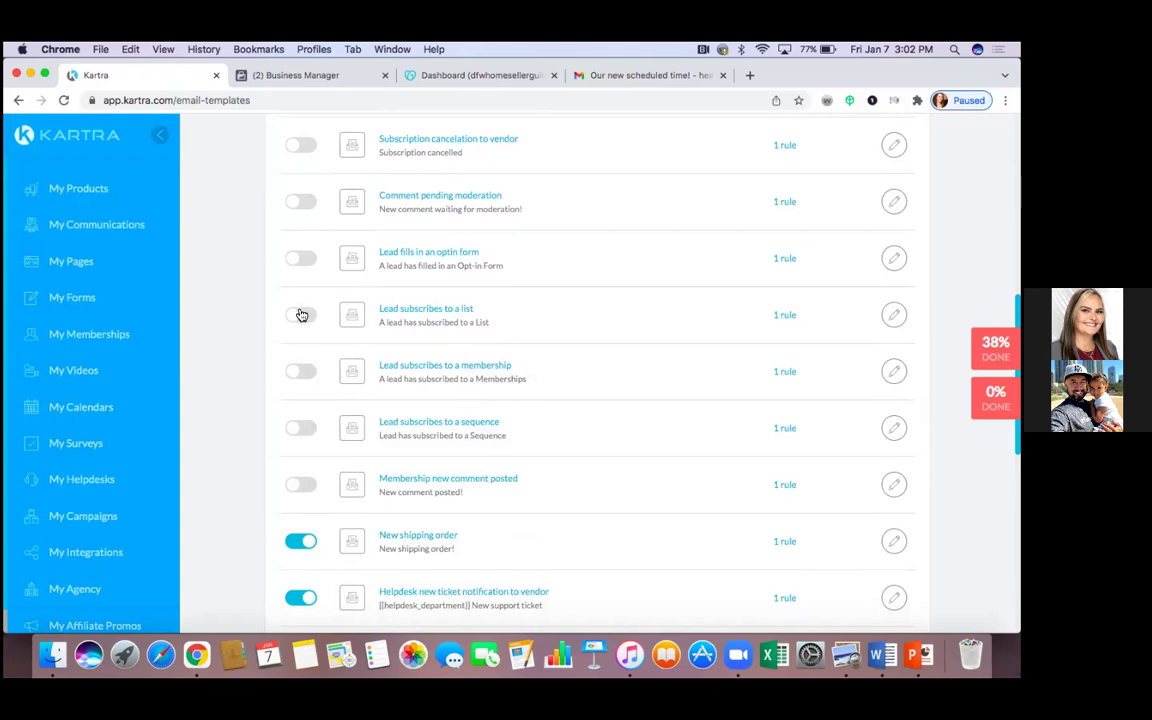
click(300, 258)
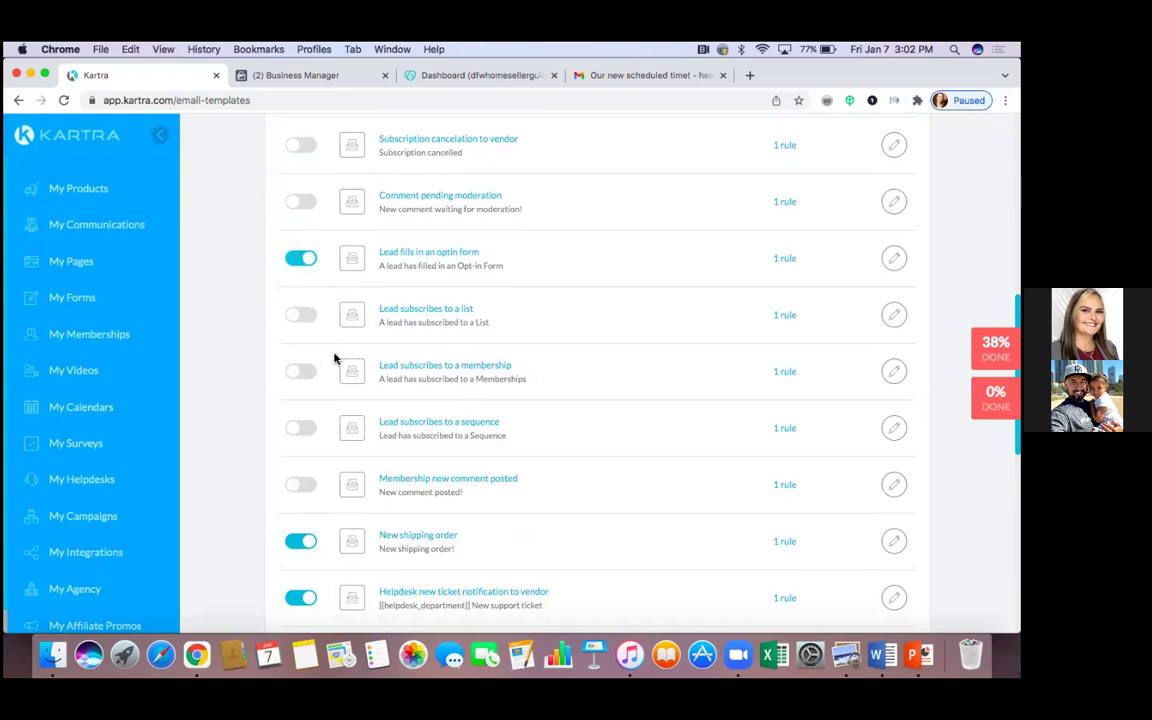
scroll(331, 362, down, 1)
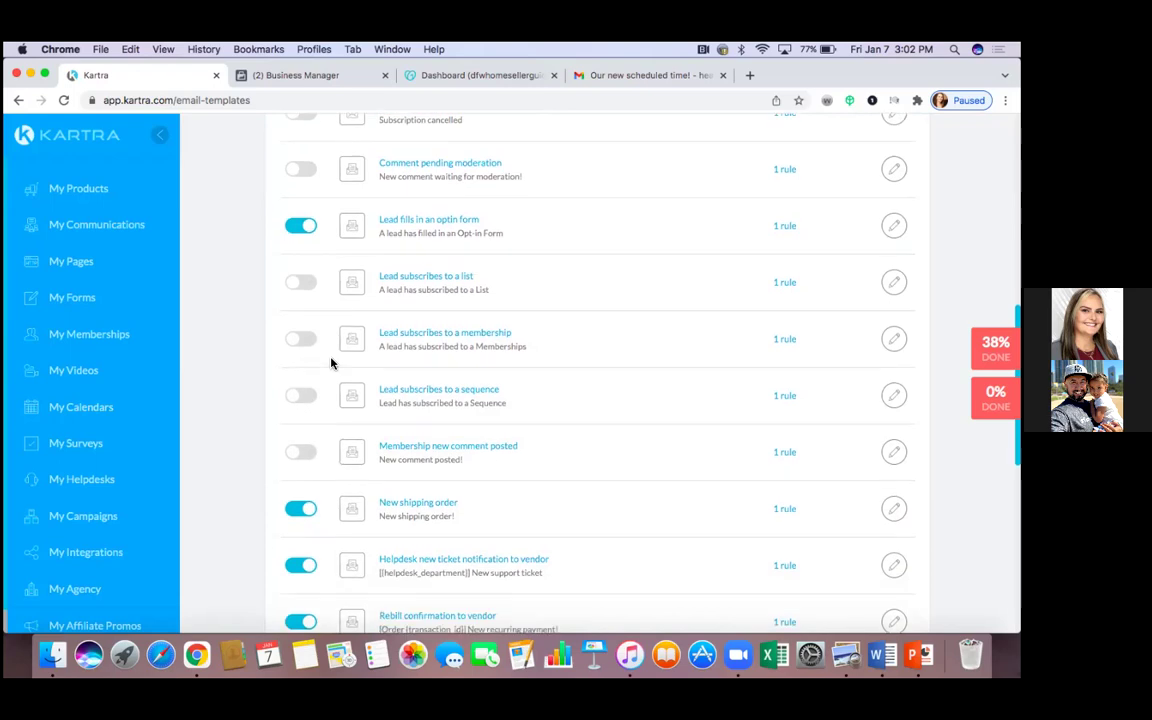
scroll(331, 362, down, 1)
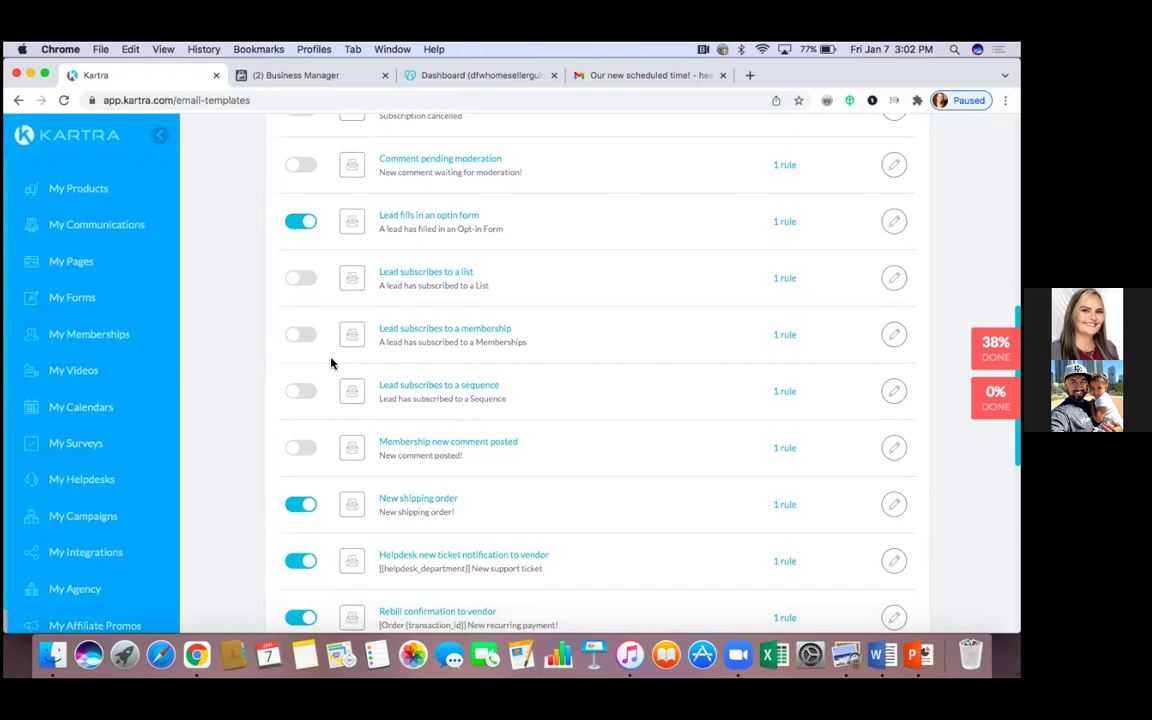
scroll(331, 363, down, 3)
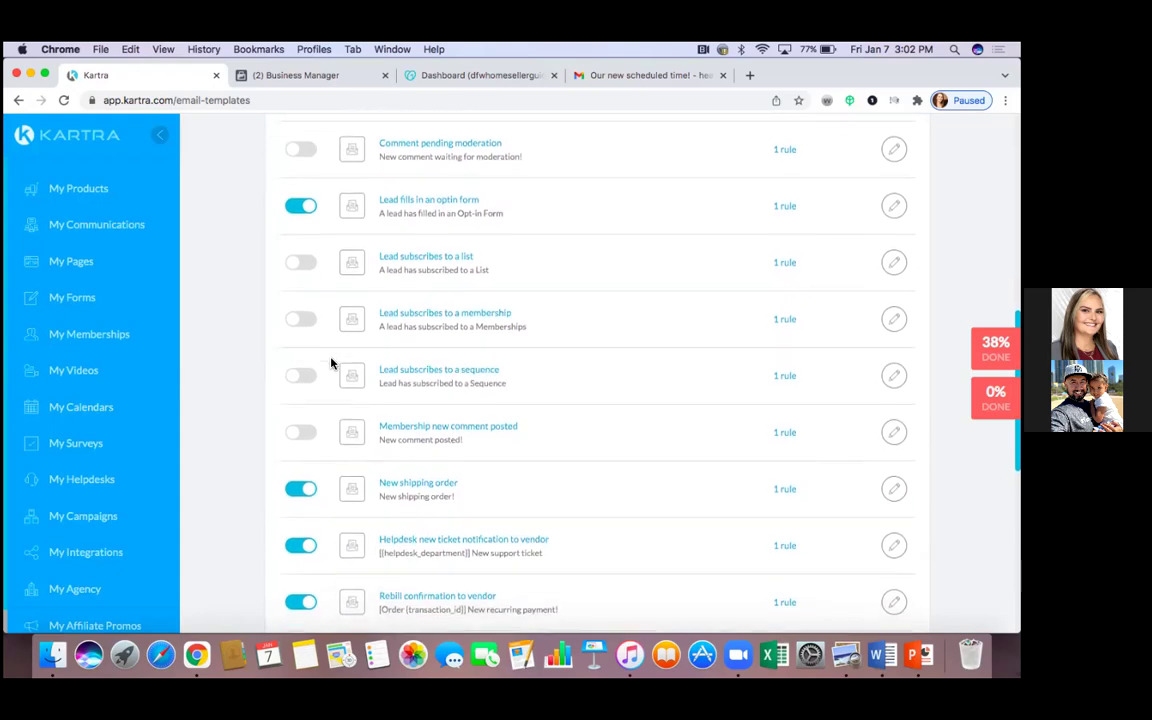
scroll(331, 363, down, 1)
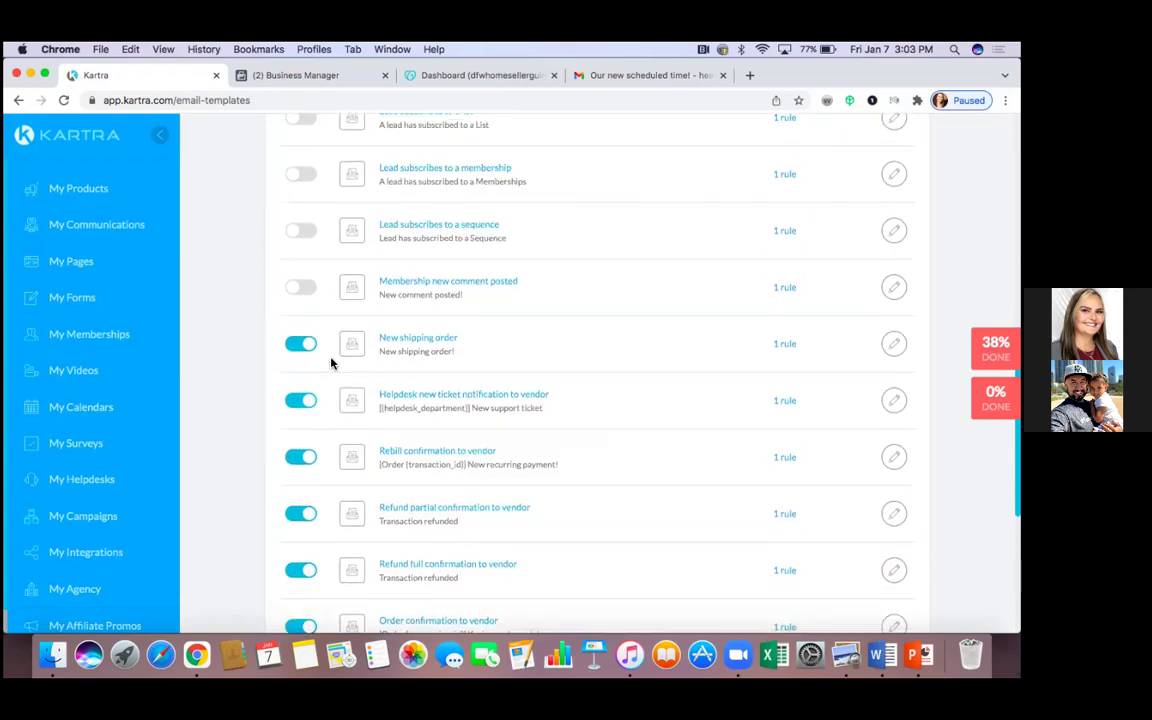
scroll(331, 363, up, 10)
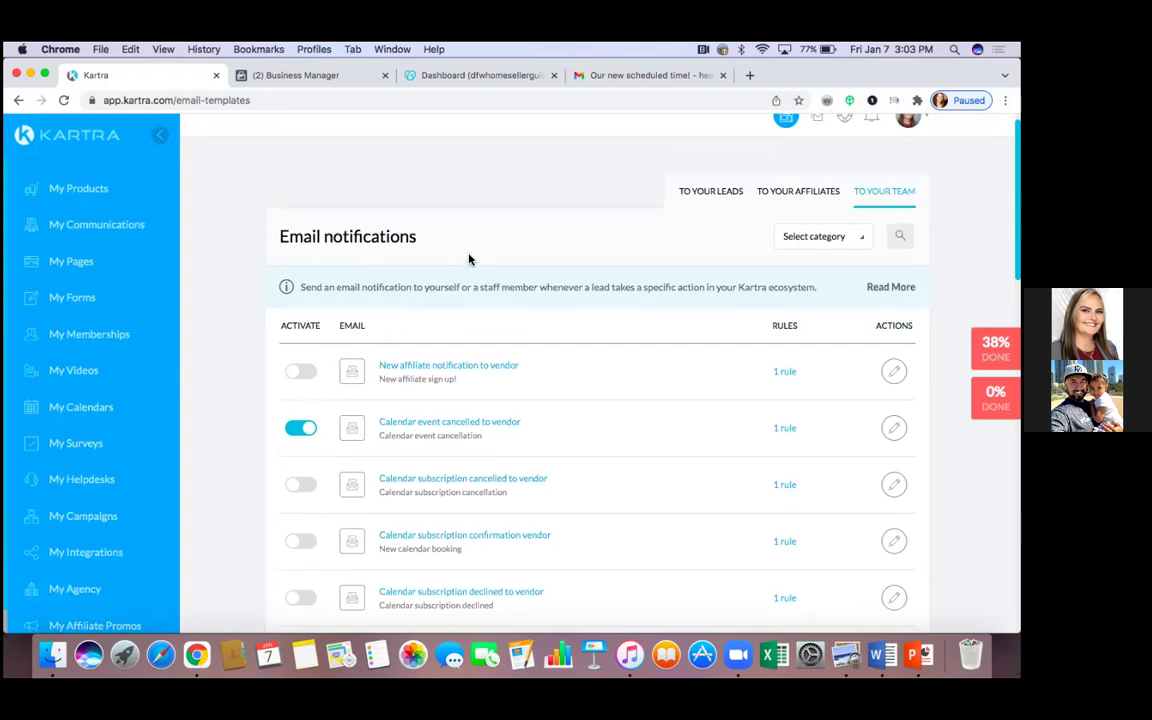
scroll(468, 259, up, 2)
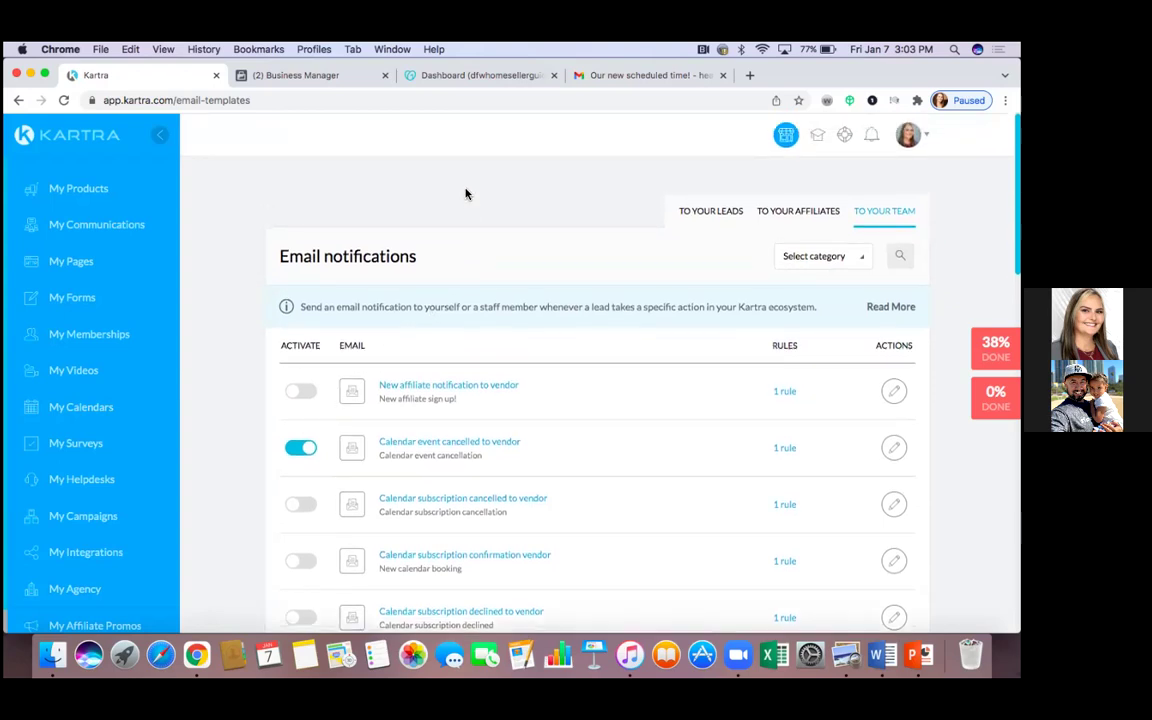